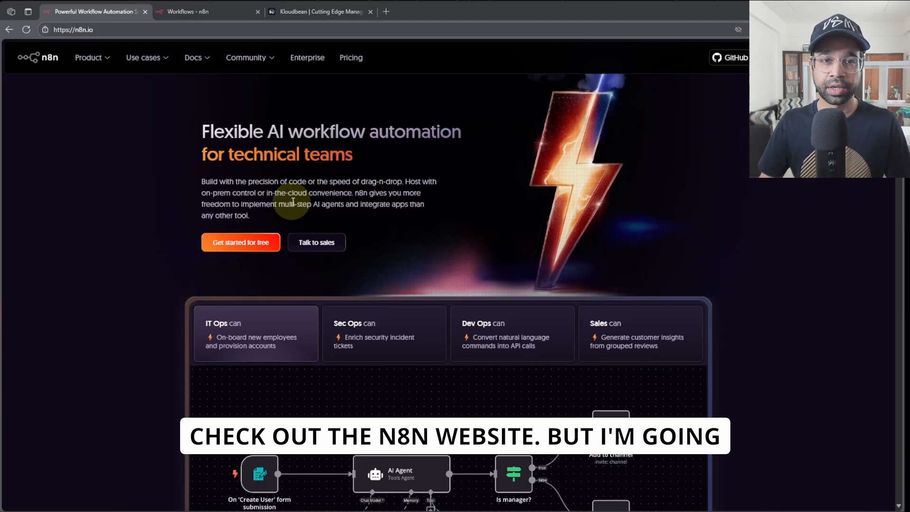
- Switch to the Kloudbean console and view its servers and the applications hosted there
left_click(207, 13)
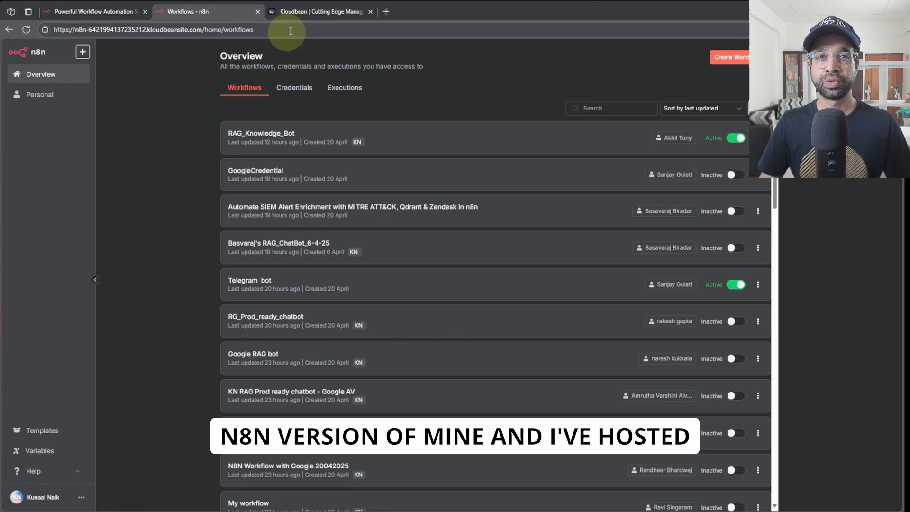
left_click(303, 12)
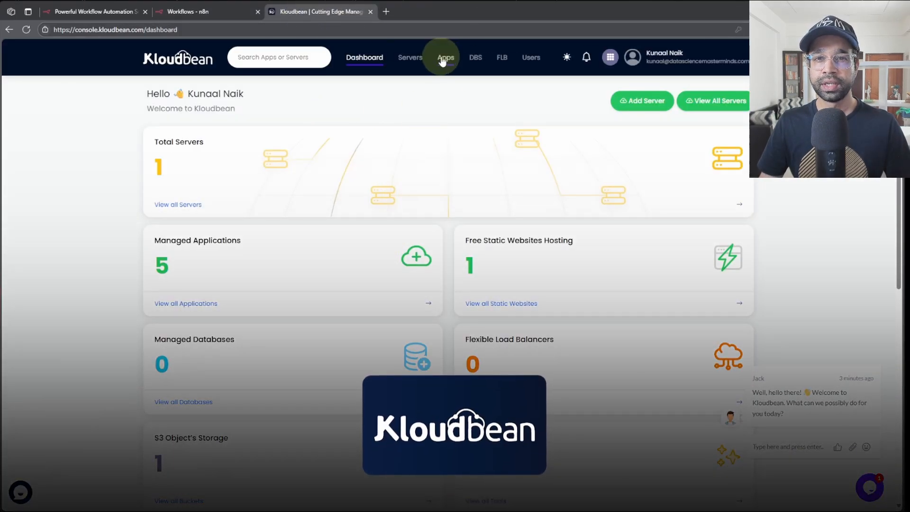
left_click(414, 58)
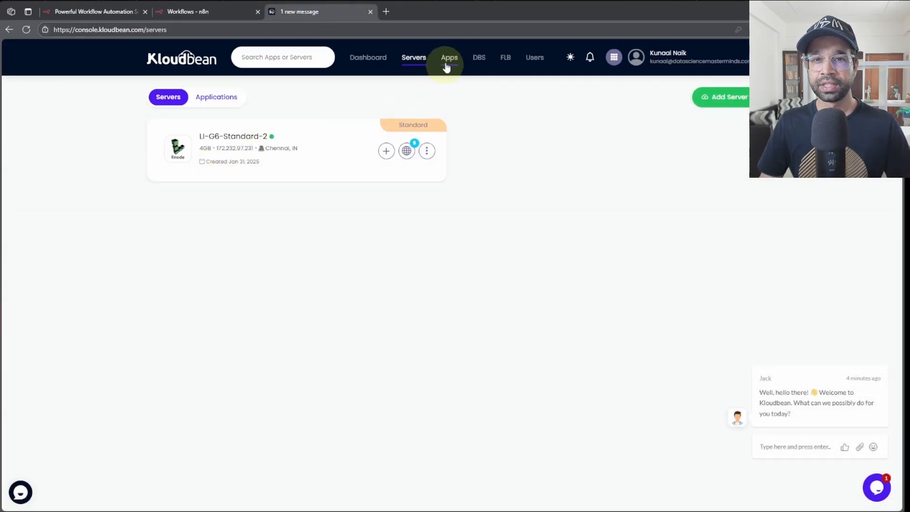
left_click(446, 63)
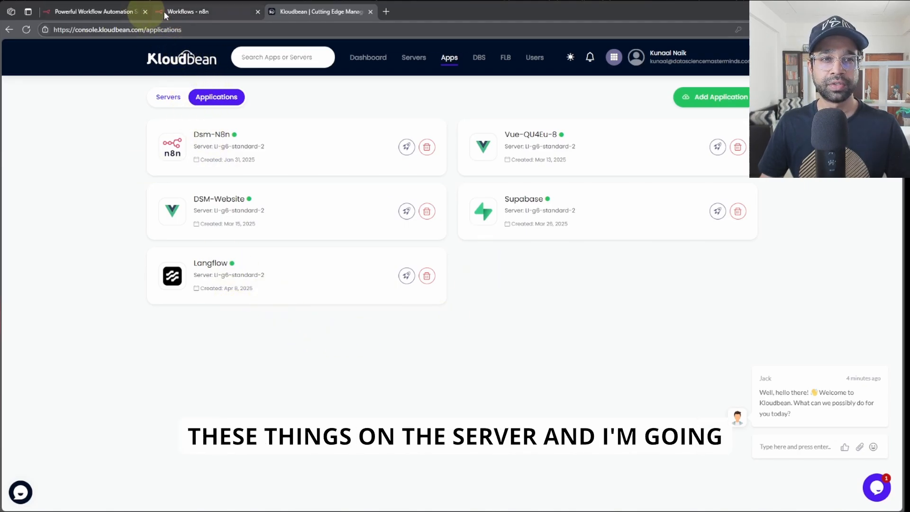
- Switch back to the n8n instance, look over the workflow list and open the Telegram_bot workflow
left_click(189, 12)
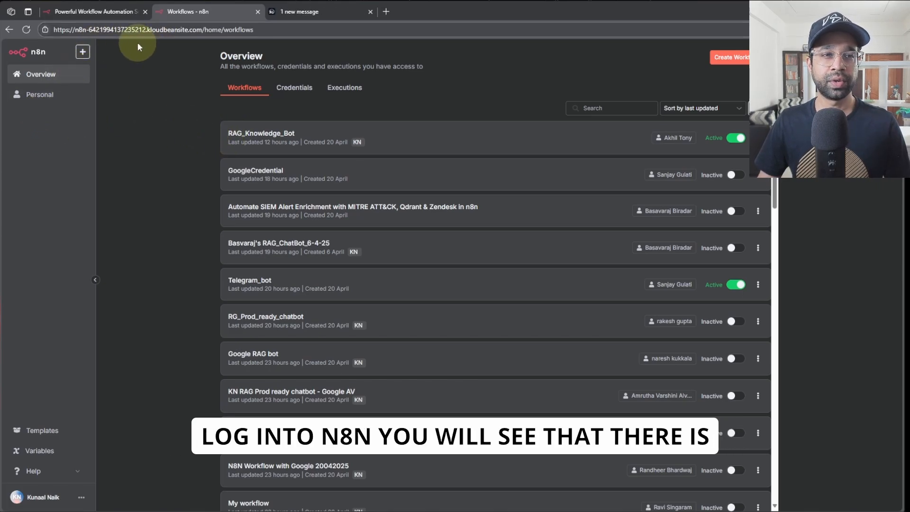
scroll(366, 325, "down", 5)
scroll(362, 248, "up", 5)
scroll(400, 193, "down", 8)
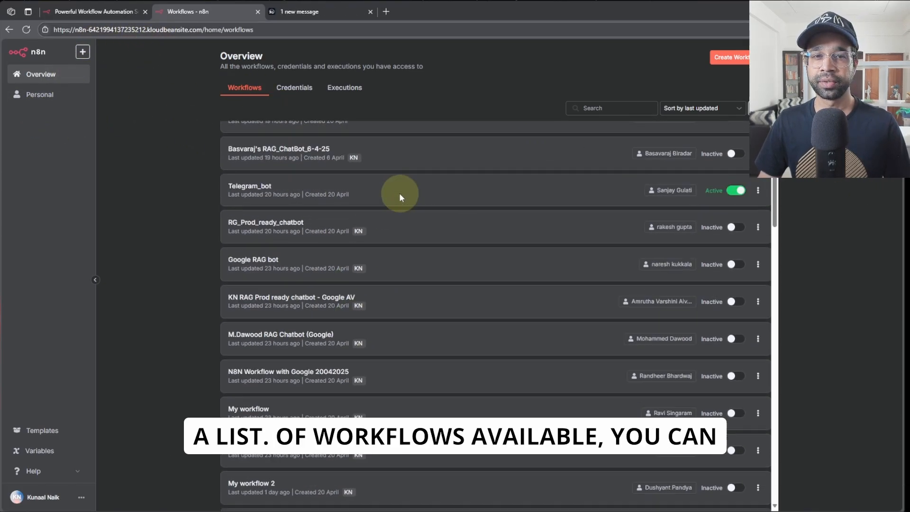
scroll(387, 229, "up", 8)
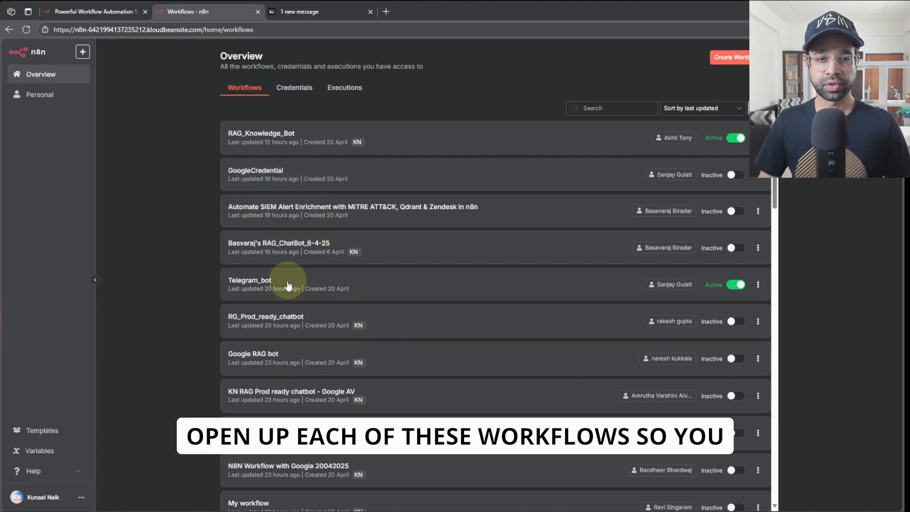
left_click(273, 281)
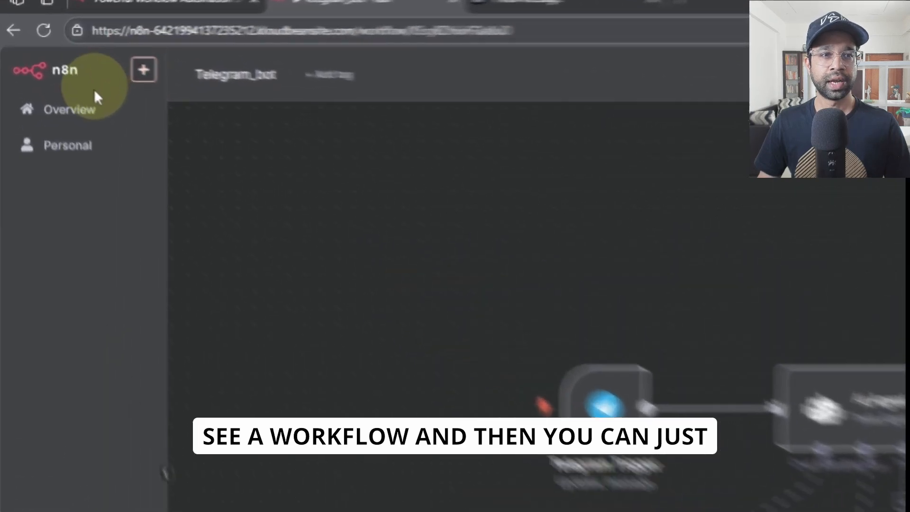
- Return to the workflow overview and look through the complete list of workflows on the page
left_click(160, 173)
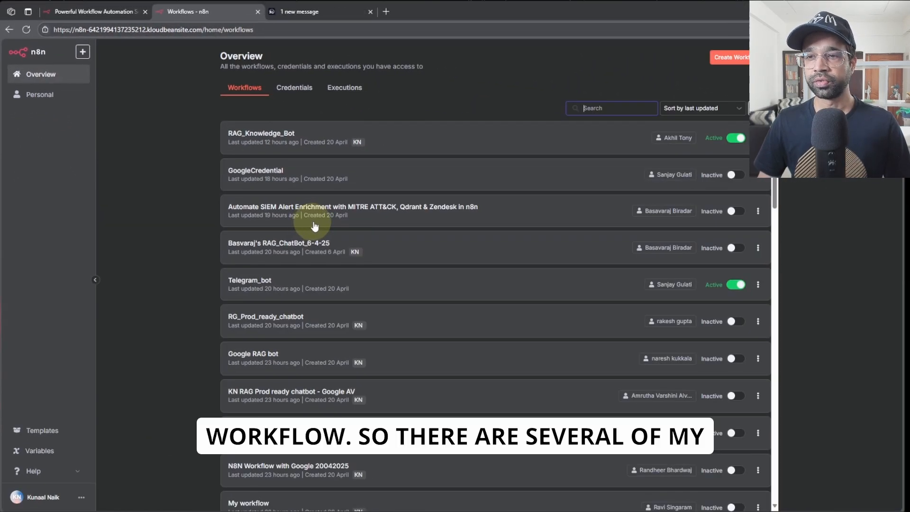
scroll(349, 282, "down", 10)
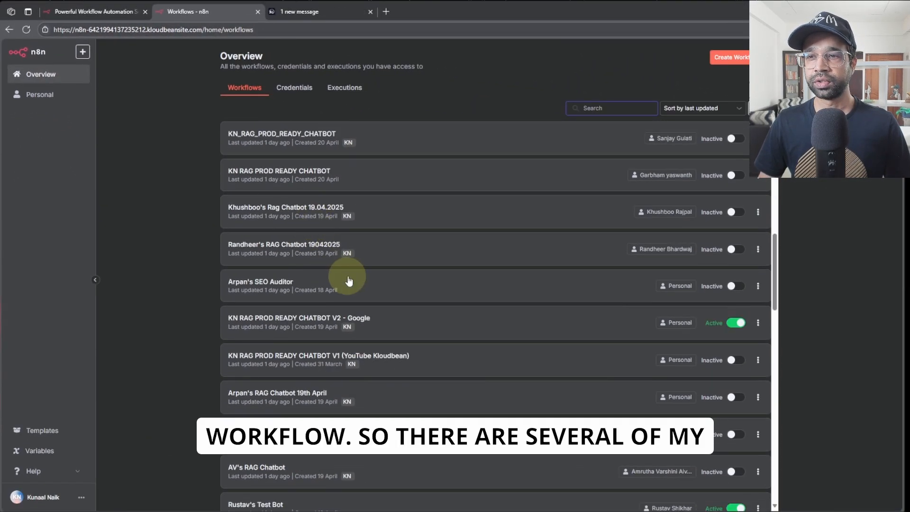
scroll(348, 290, "down", 10)
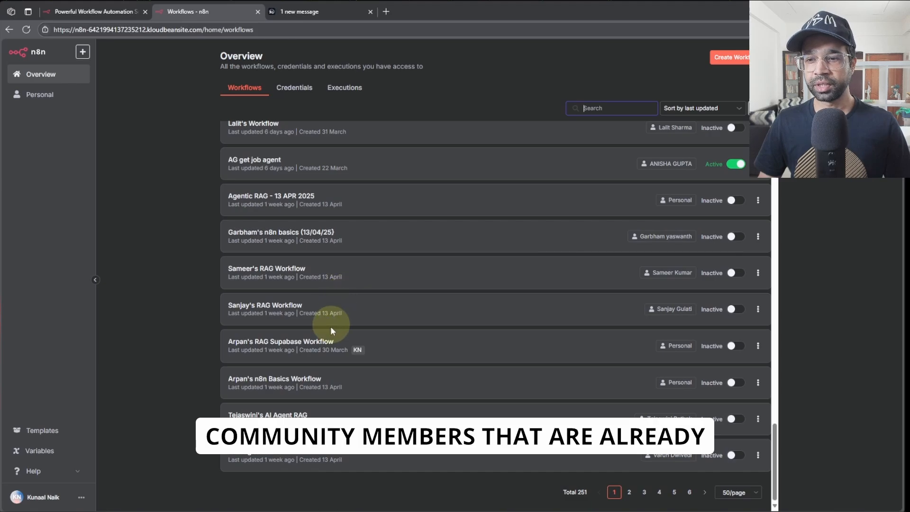
scroll(332, 332, "up", 10)
scroll(330, 341, "up", 10)
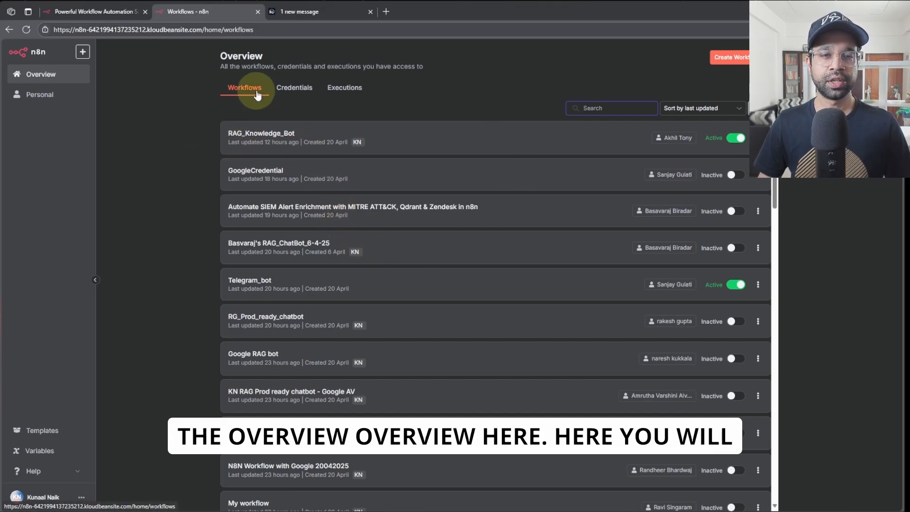
scroll(280, 199, "down", 8)
scroll(294, 223, "up", 8)
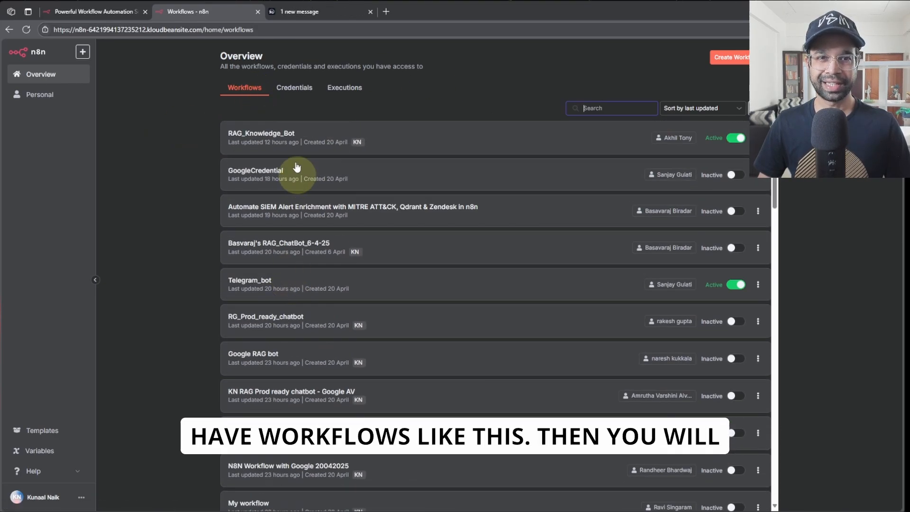
- View the overview's credentials, and examine the status and run times of past workflow executions
left_click(287, 92)
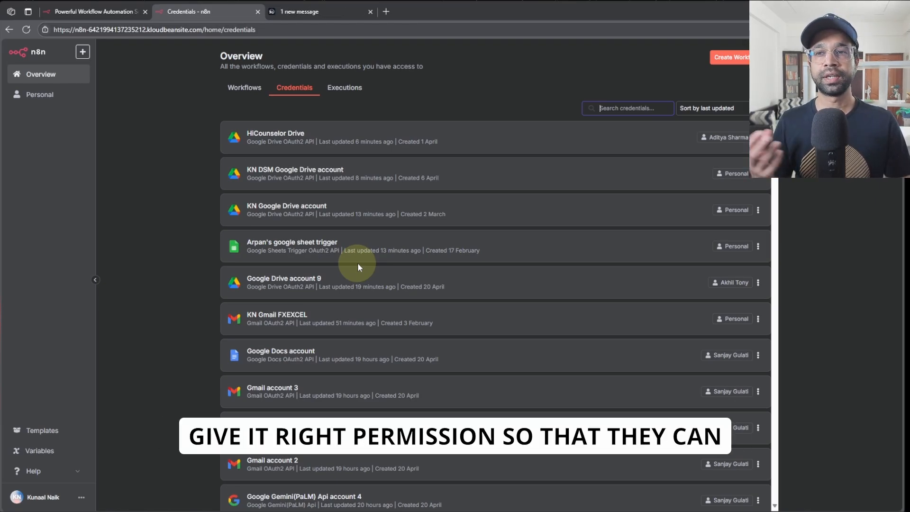
left_click(353, 86)
scroll(306, 386, "down", 3)
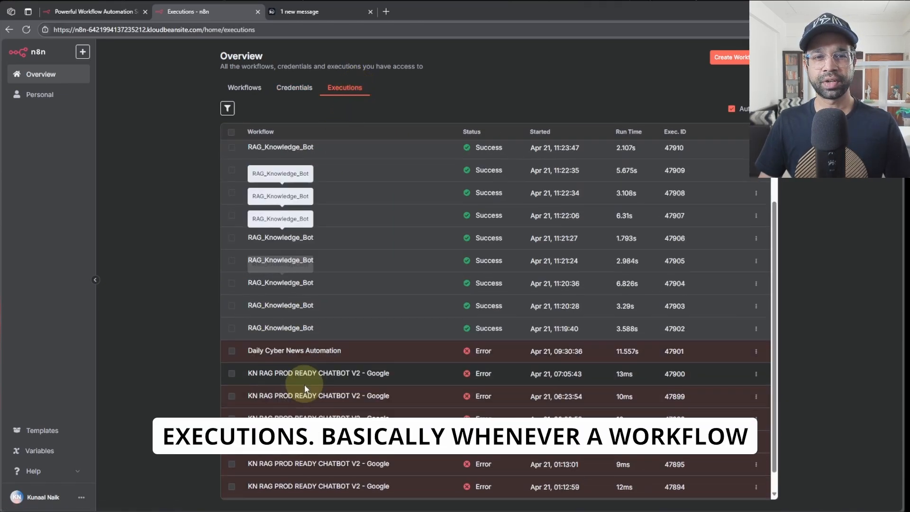
scroll(307, 409, "up", 3)
scroll(374, 265, "down", 6)
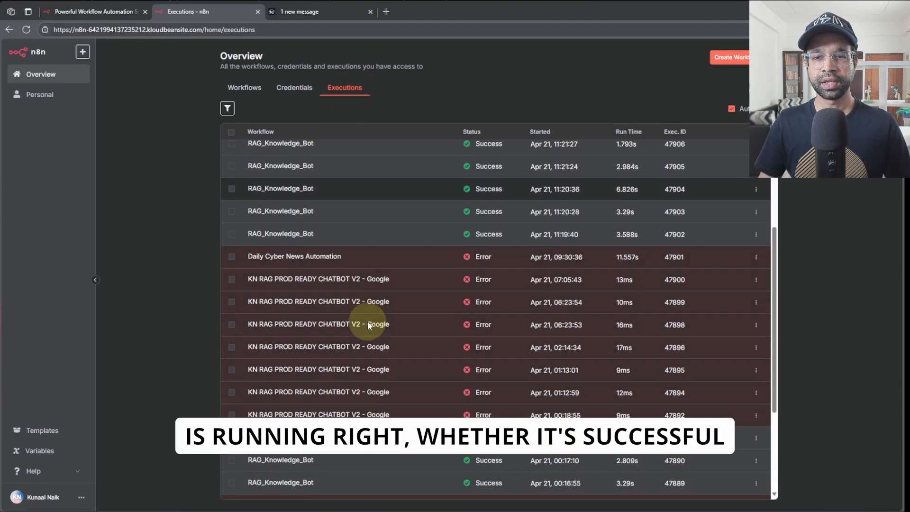
scroll(352, 347, "down", 6)
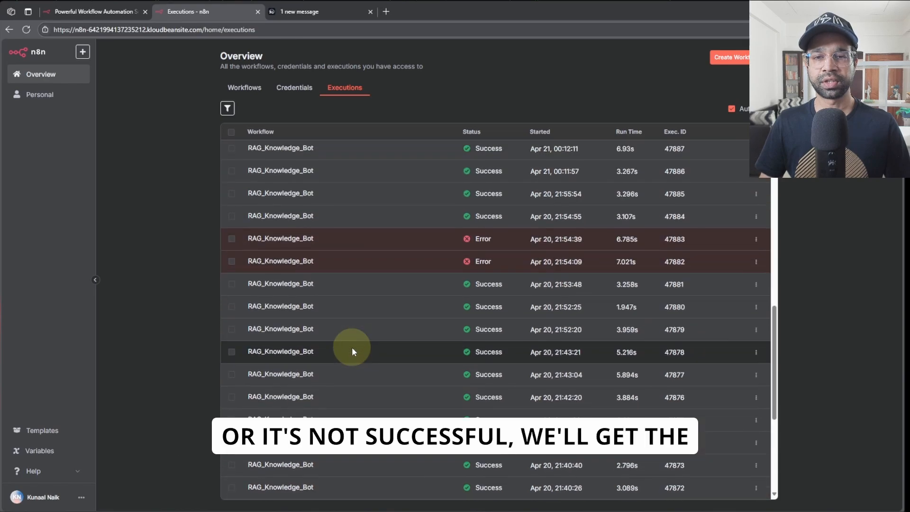
scroll(352, 379, "up", 7)
scroll(352, 397, "up", 5)
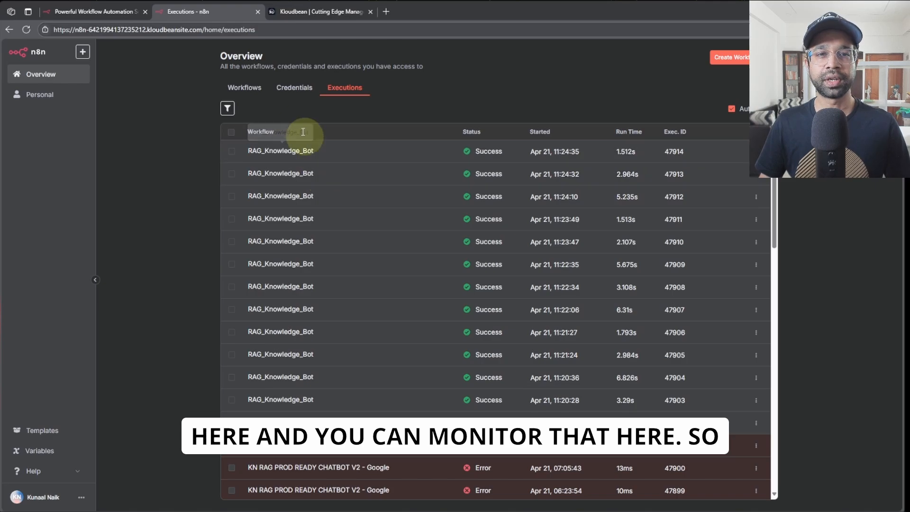
- Return to the workflows overview, and examine which services and accounts have saved credentials
left_click(241, 87)
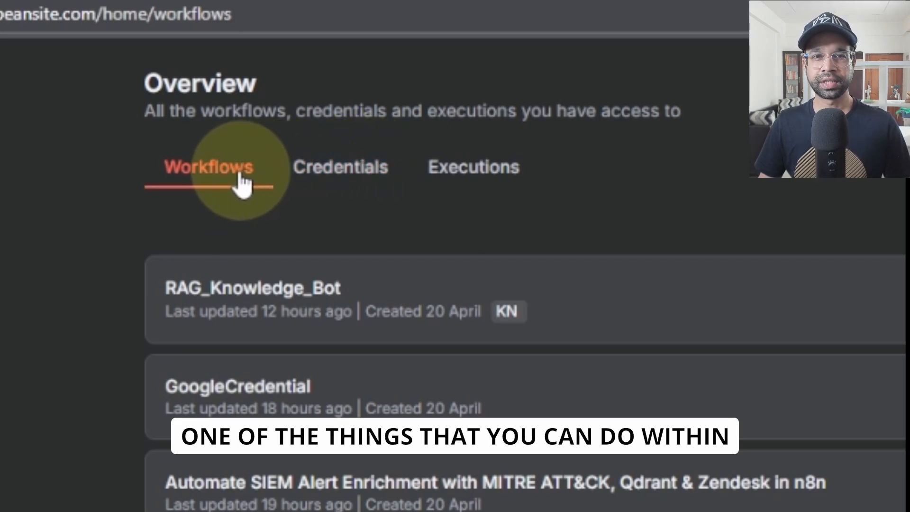
left_click(354, 171)
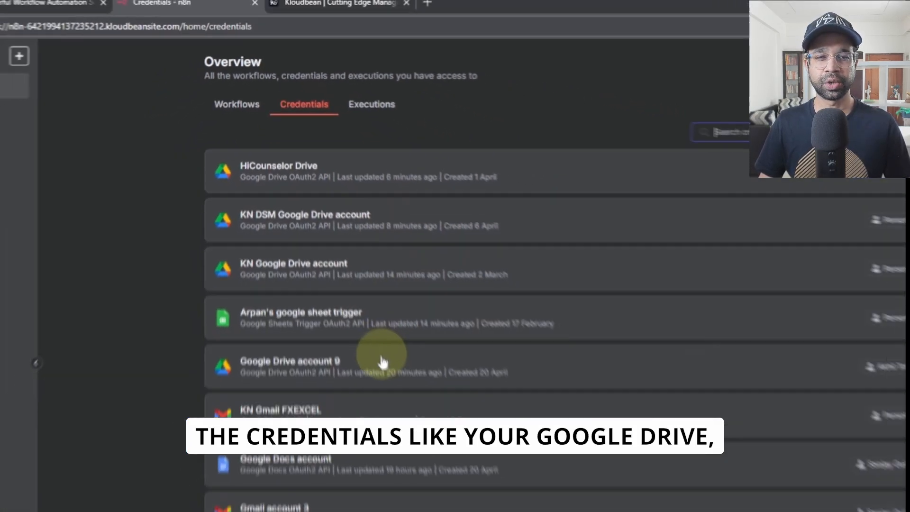
scroll(382, 361, "down", 12)
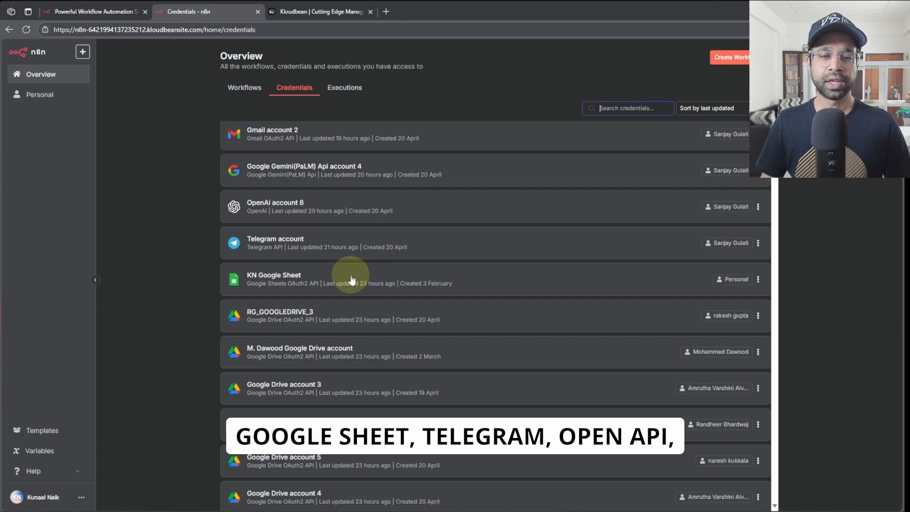
scroll(351, 280, "down", 7)
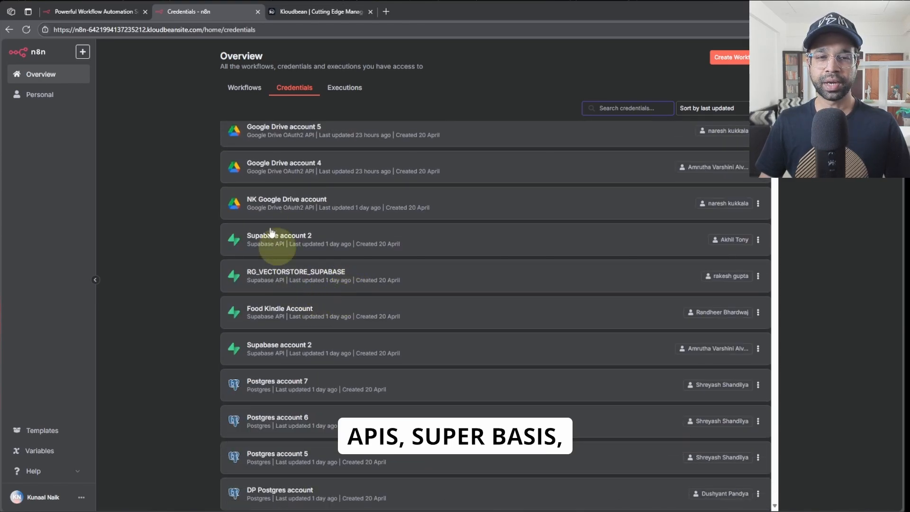
scroll(293, 324, "down", 2)
scroll(292, 325, "down", 20)
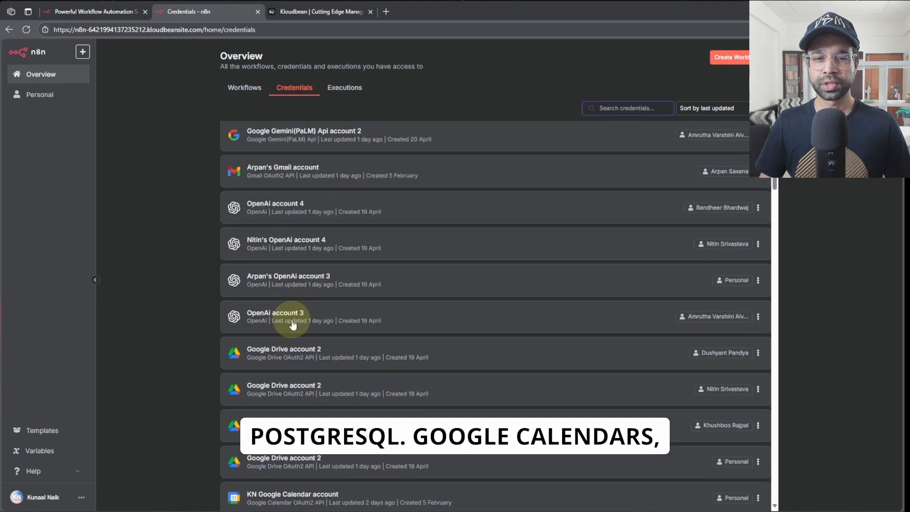
scroll(365, 298, "down", 15)
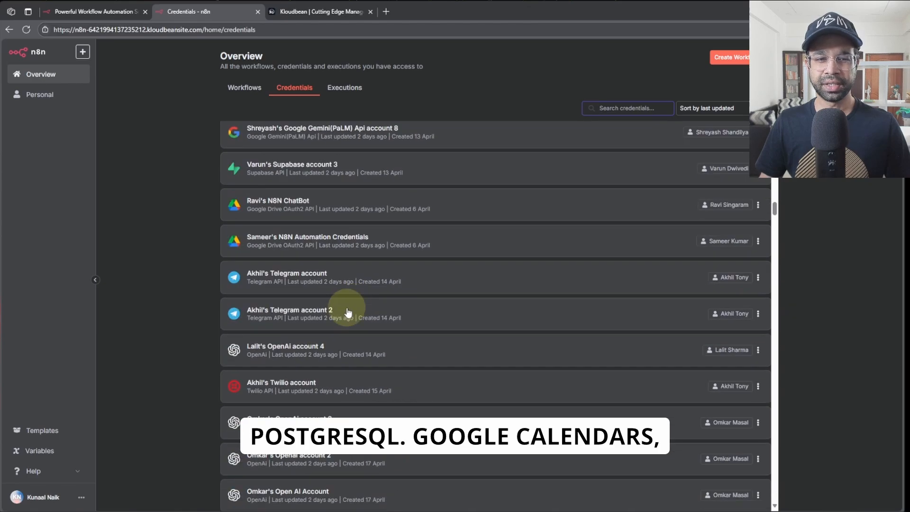
scroll(315, 343, "down", 7)
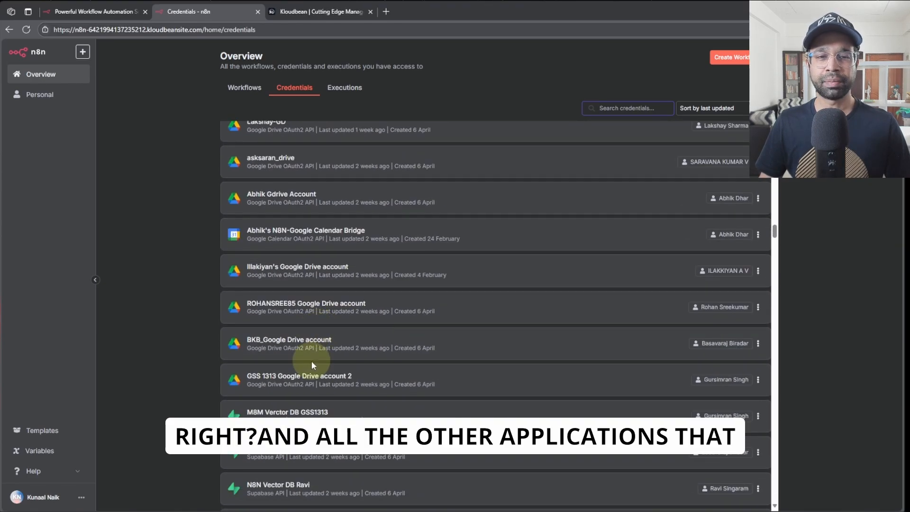
scroll(312, 362, "up", 20)
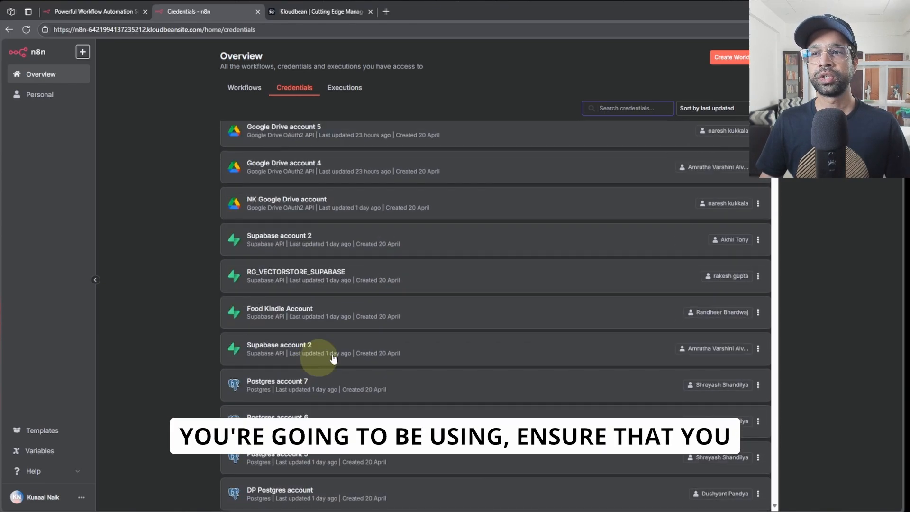
scroll(332, 355, "up", 12)
- Start adding a new credential, look through the available apps and services, and close the dialog without choosing one
left_click(774, 57)
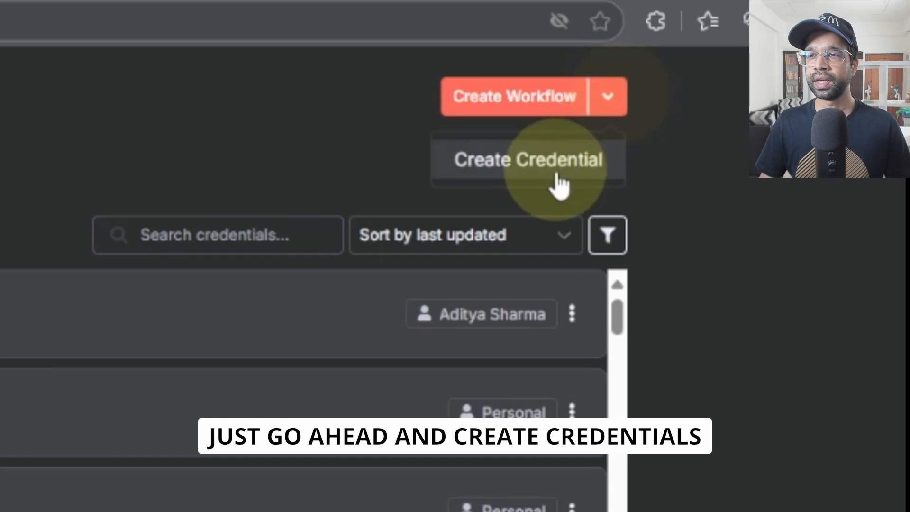
left_click(558, 183)
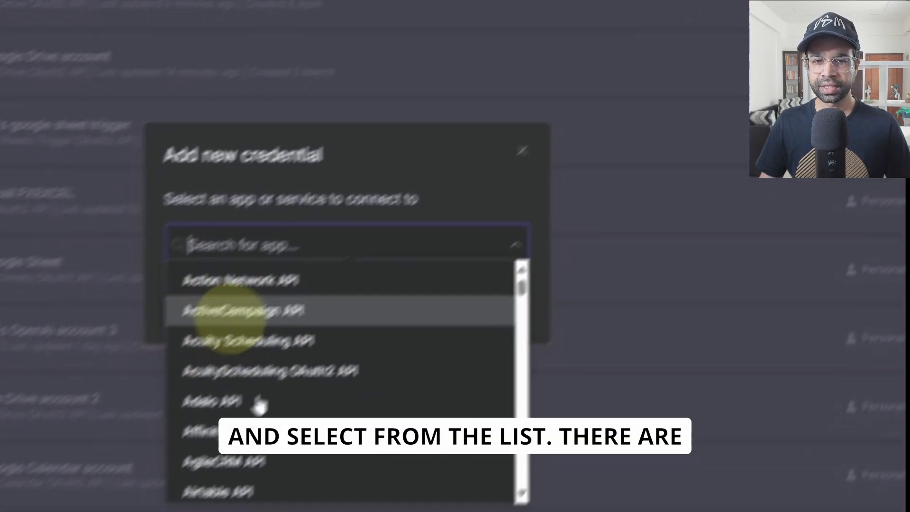
scroll(260, 406, "down", 20)
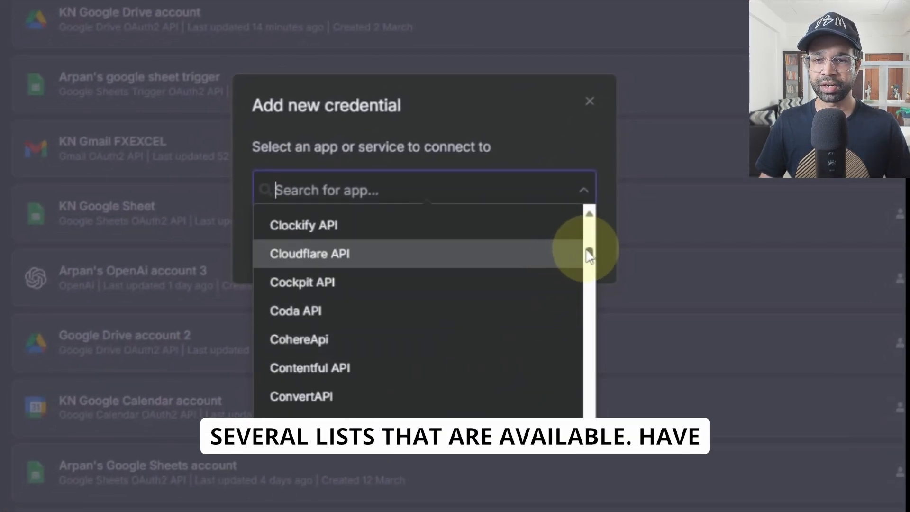
left_click_drag(589, 256, 600, 184)
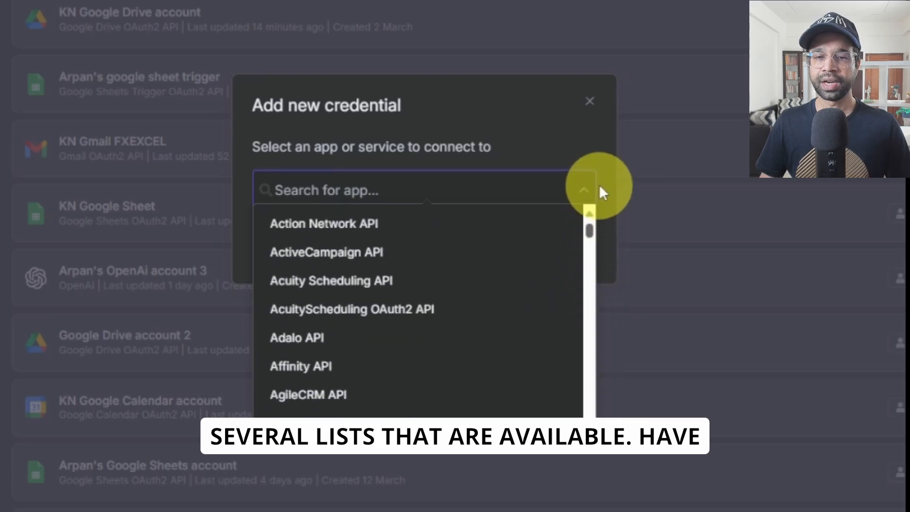
left_click(451, 113)
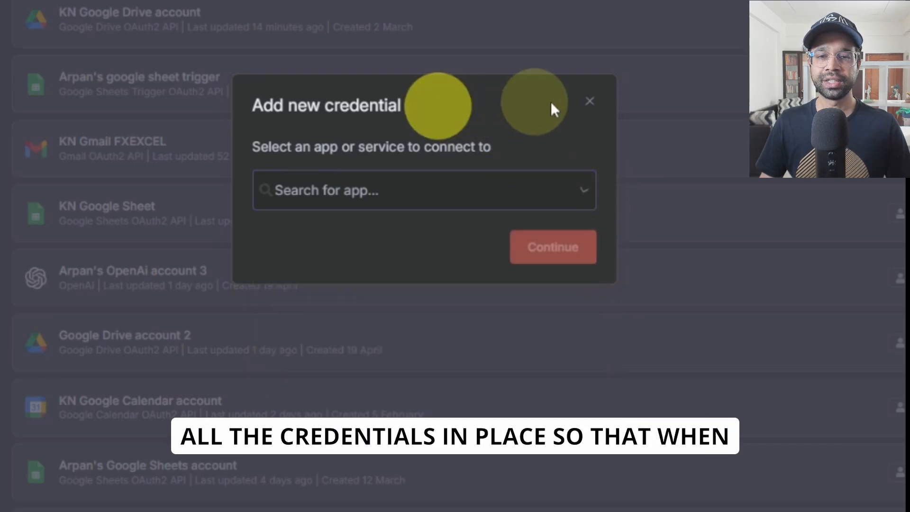
left_click(588, 102)
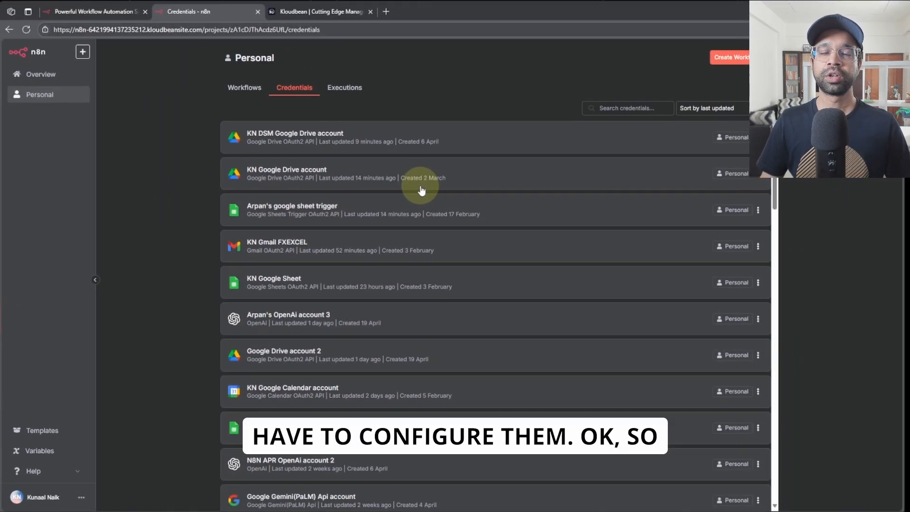
- Compare the workflows in the Personal project with those in the Overview, ending on the Personal view
left_click(251, 93)
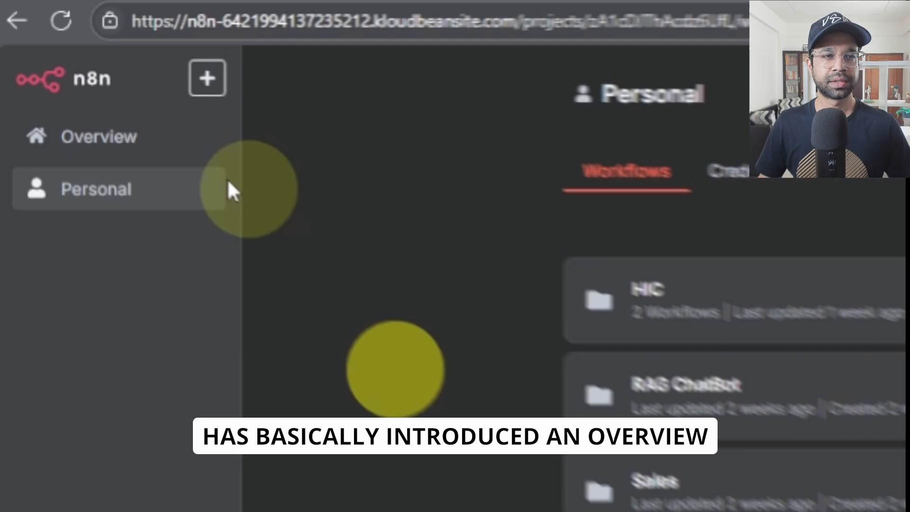
left_click(54, 78)
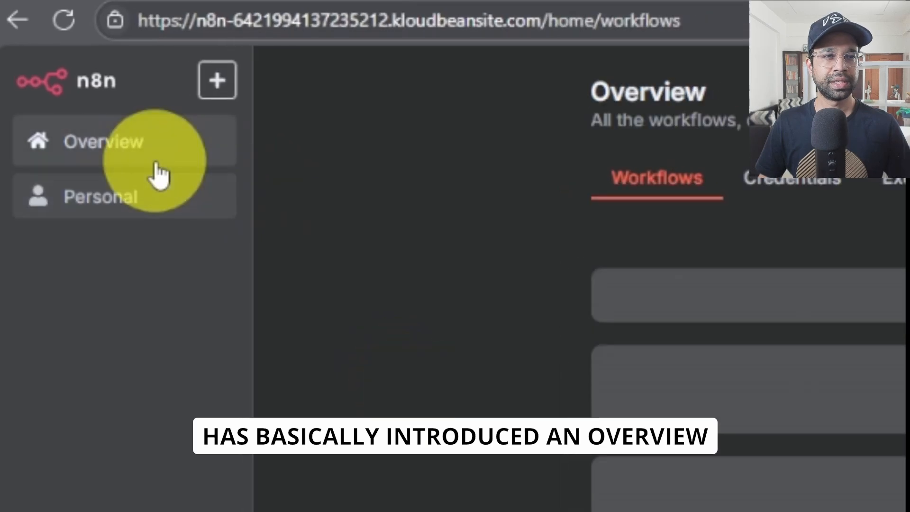
left_click(160, 198)
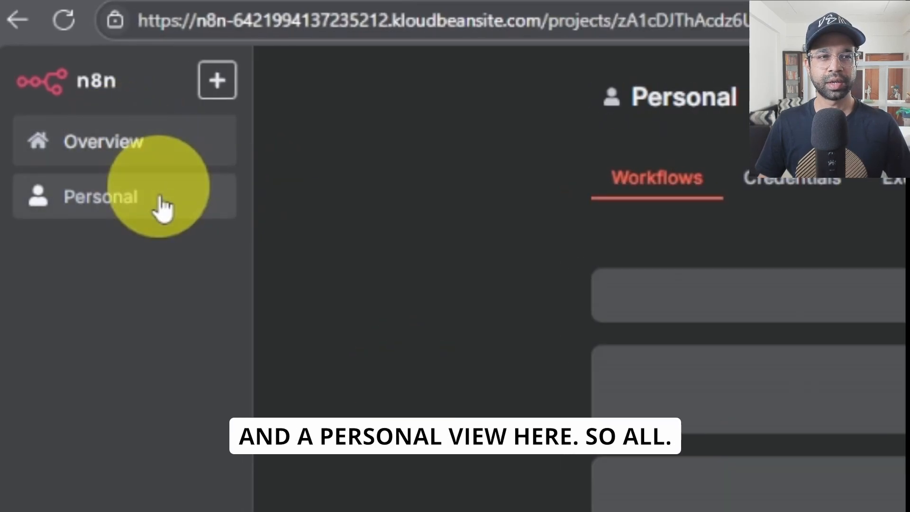
- Switch to the Overview and look through the workflows of all team members
left_click(118, 148)
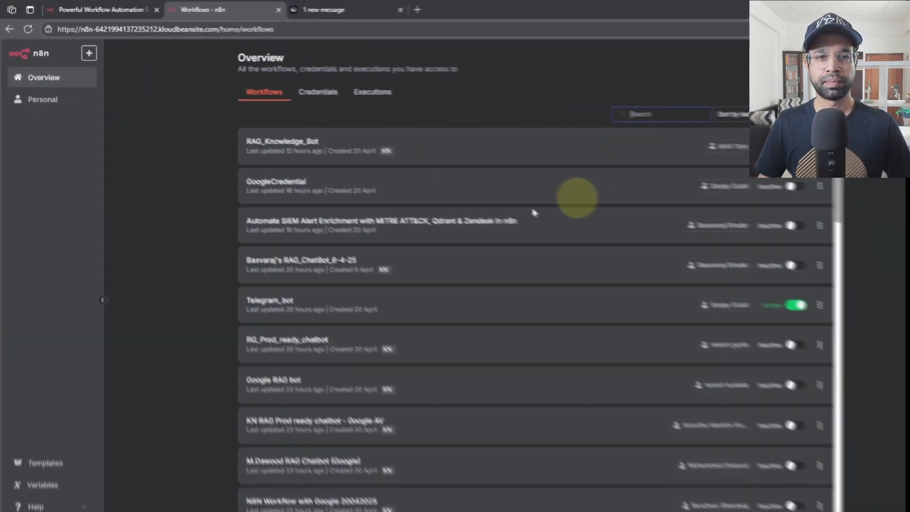
scroll(649, 320, "down", 5)
scroll(638, 331, "up", 5)
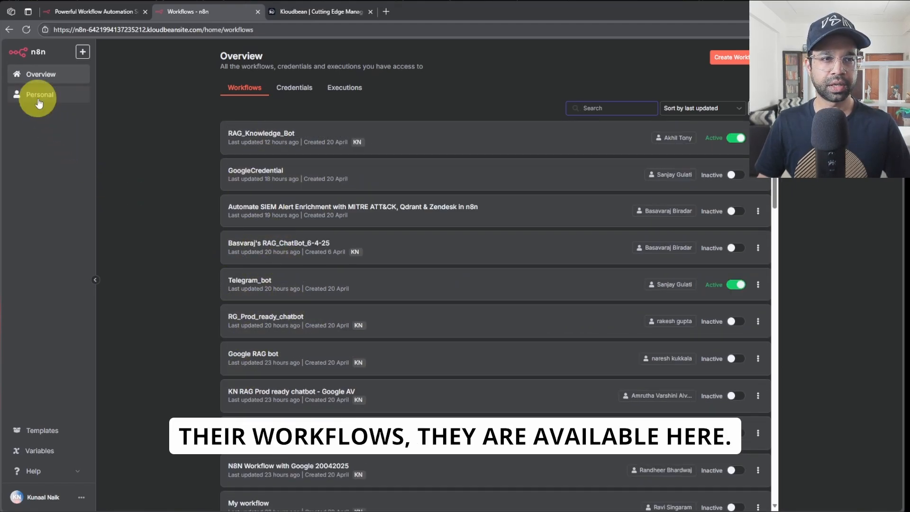
- Look through the Personal project's workflows, and start creating a folder there but cancel without naming it
left_click(39, 102)
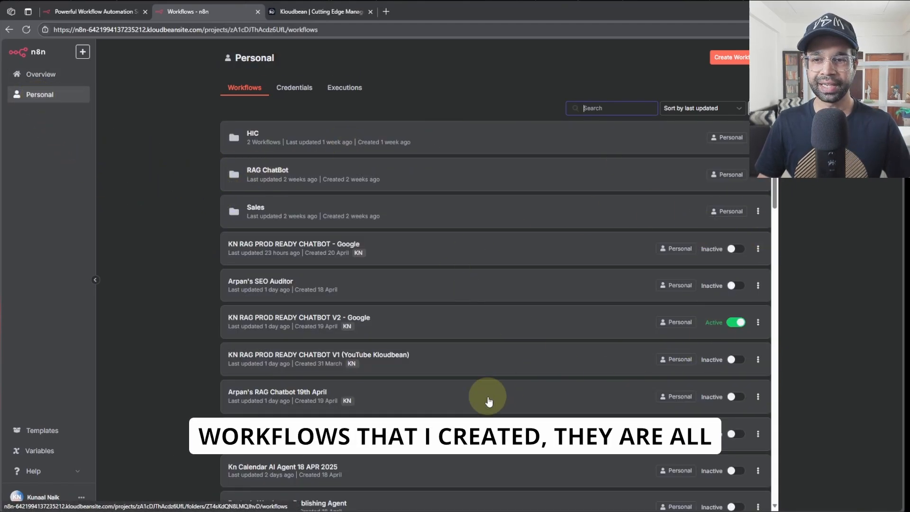
scroll(488, 400, "down", 15)
scroll(484, 412, "up", 15)
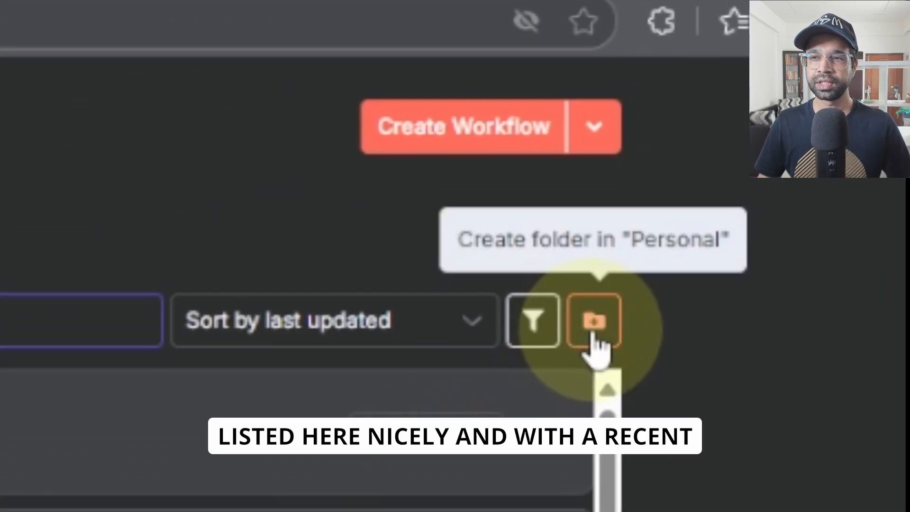
left_click(592, 332)
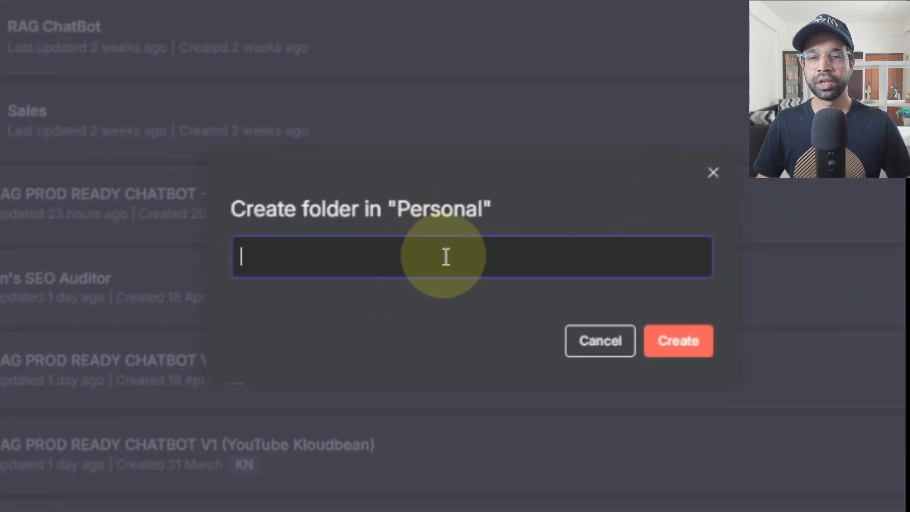
left_click(612, 353)
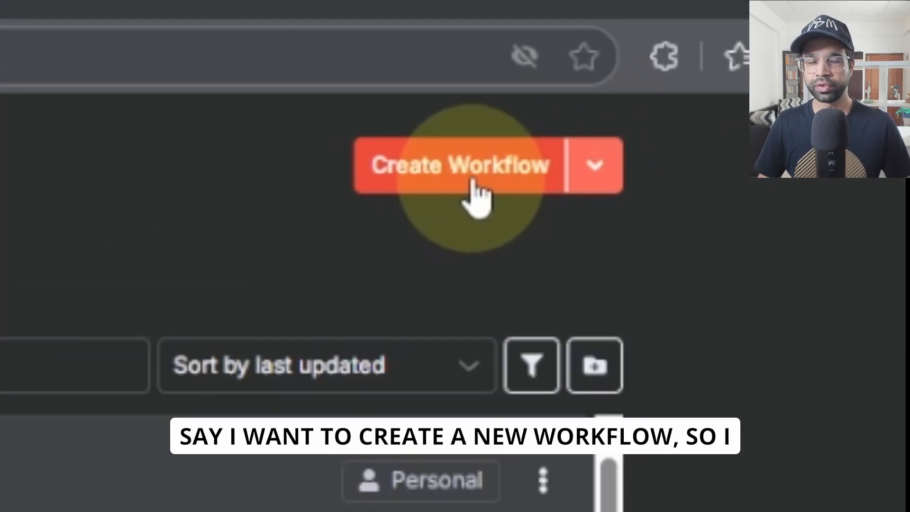
- Create a new workflow in the Personal project, and try zooming and fitting its empty canvas
left_click(474, 196)
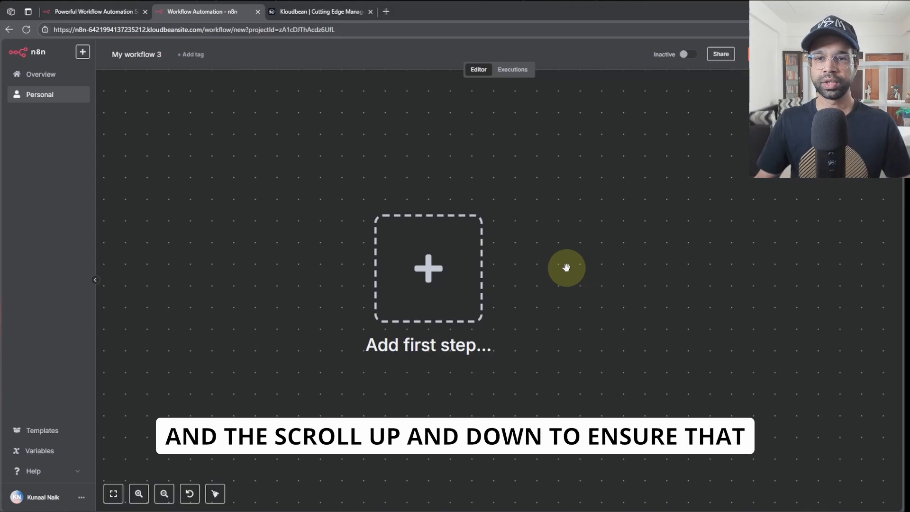
scroll(567, 269, "up", 2)
scroll(564, 269, "down", 3)
scroll(563, 269, "down", 1)
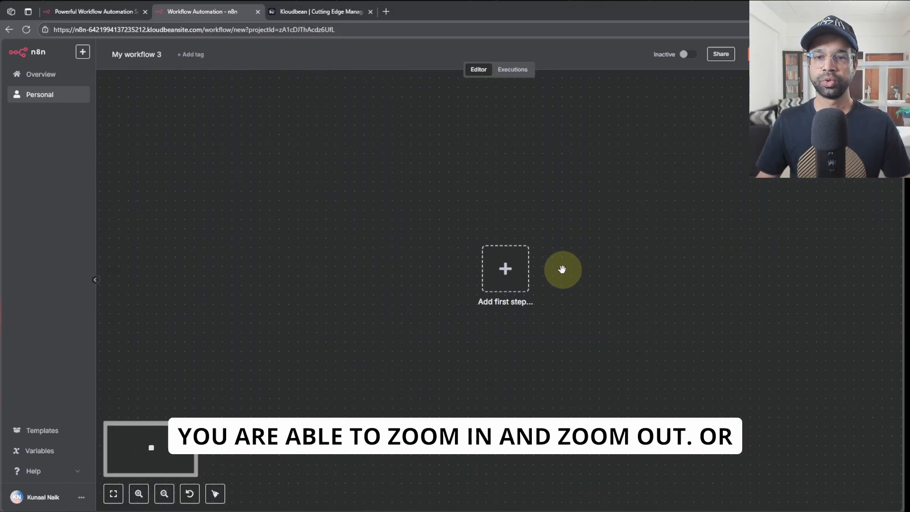
left_click(386, 480)
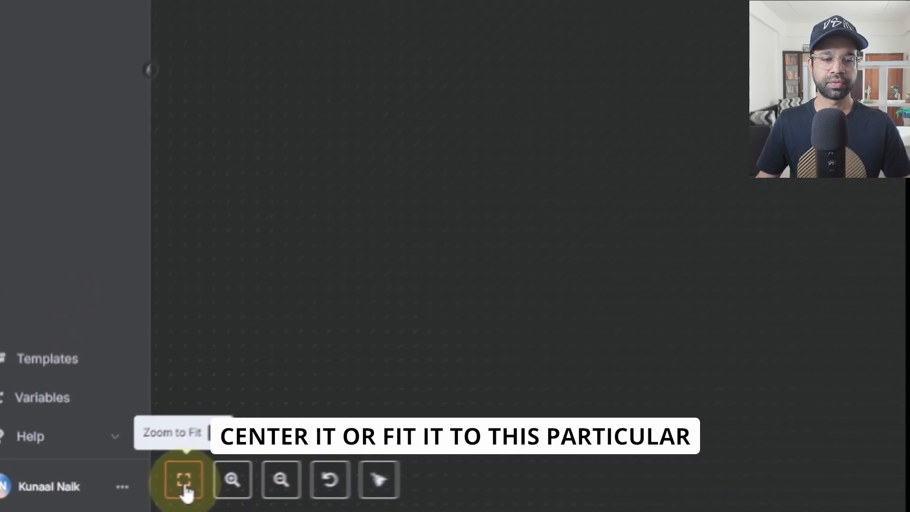
left_click(258, 484)
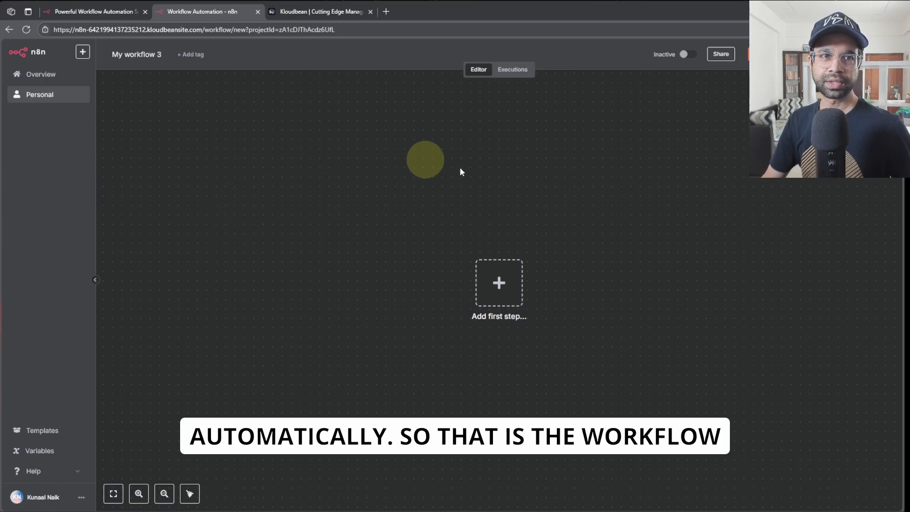
- Practise zooming and panning the empty canvas, shifting the first-step placeholder towards its left side
scroll(566, 296, "down", 2)
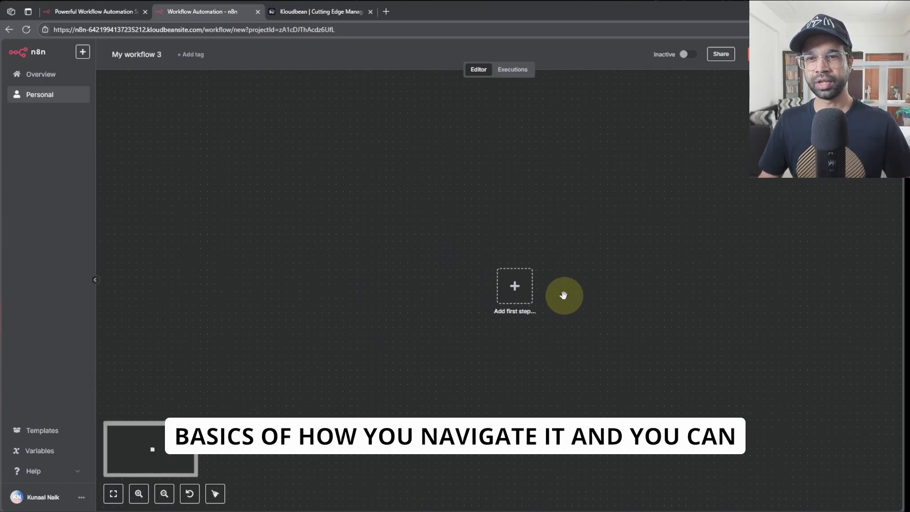
key("space")
left_click_drag(601, 201, 313, 153)
scroll(354, 207, "up", 4)
scroll(354, 207, "down", 2)
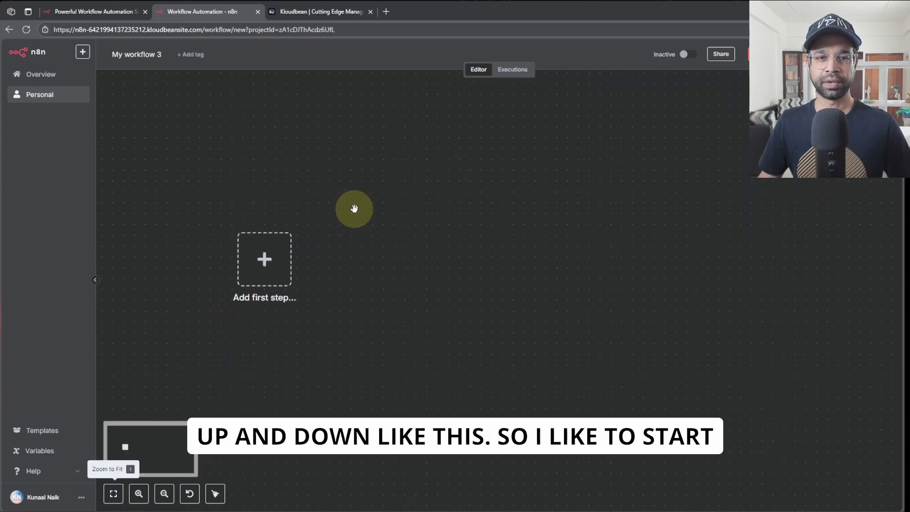
scroll(354, 207, "up", 2)
left_click_drag(395, 233, 357, 209)
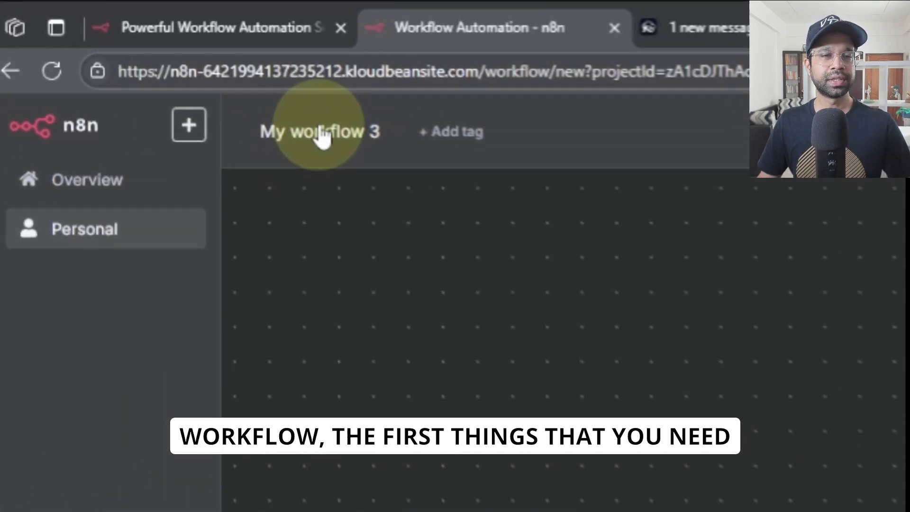
- Rename the new workflow as "KN Sample Demo Workflow YouTube"
left_click(322, 135)
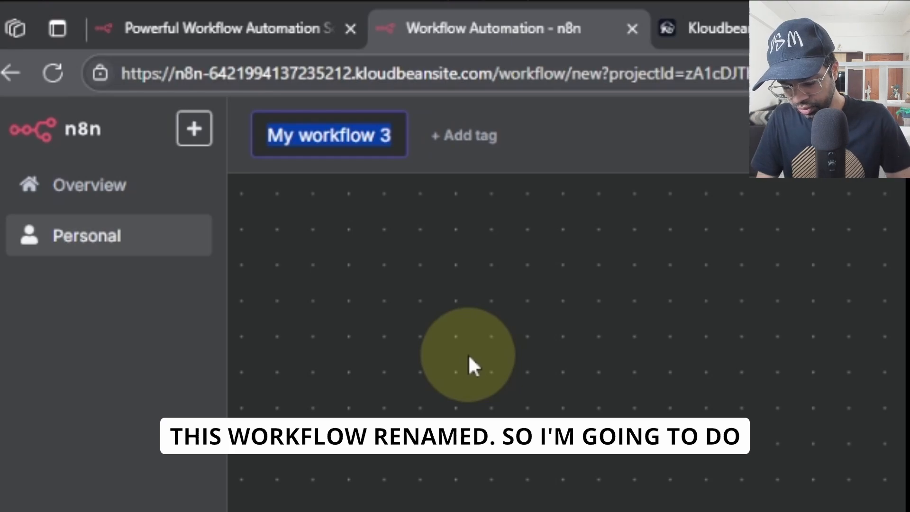
type("K")
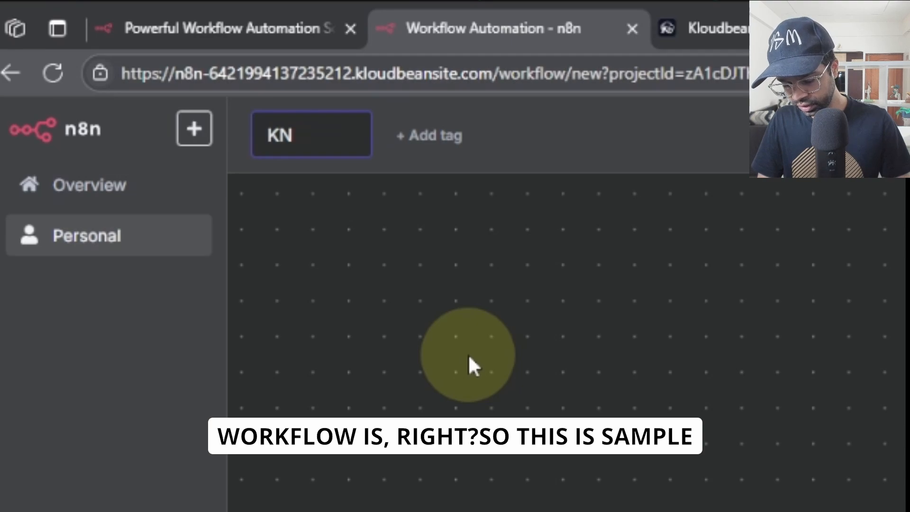
type("N Sample Dem")
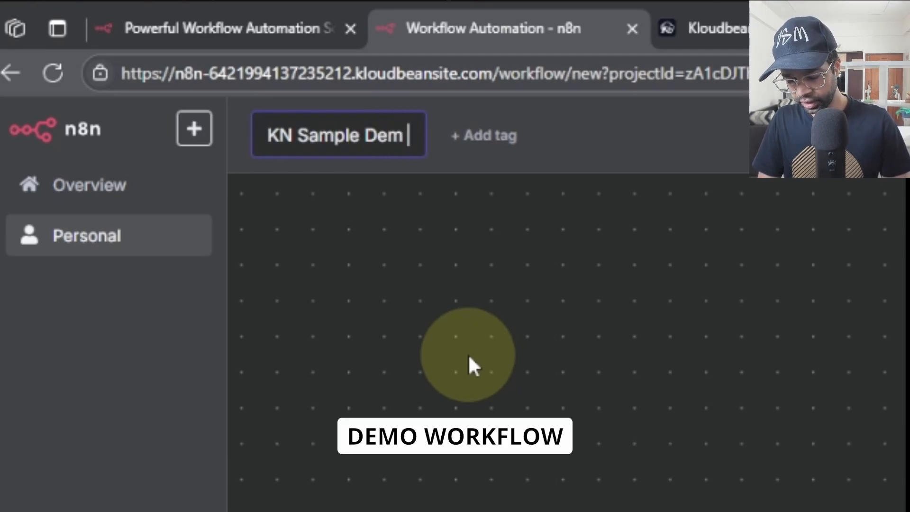
type("o Work")
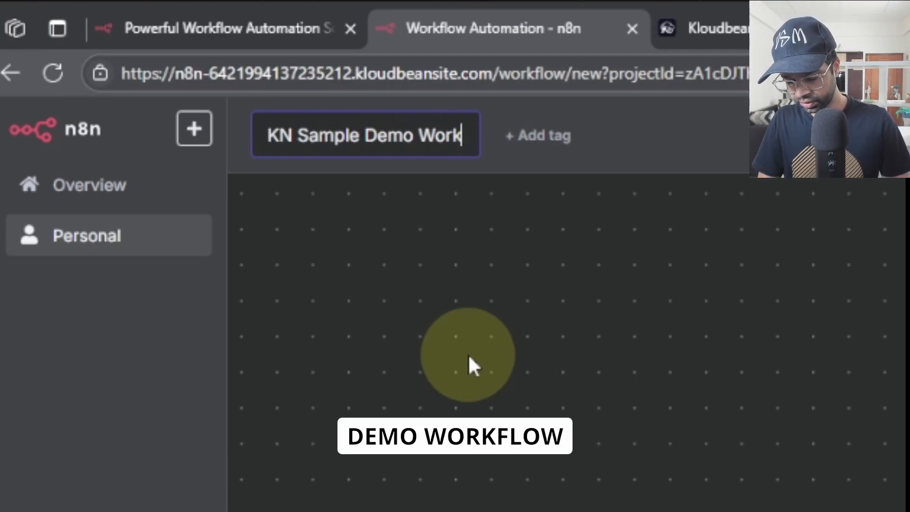
type("flow YouTube")
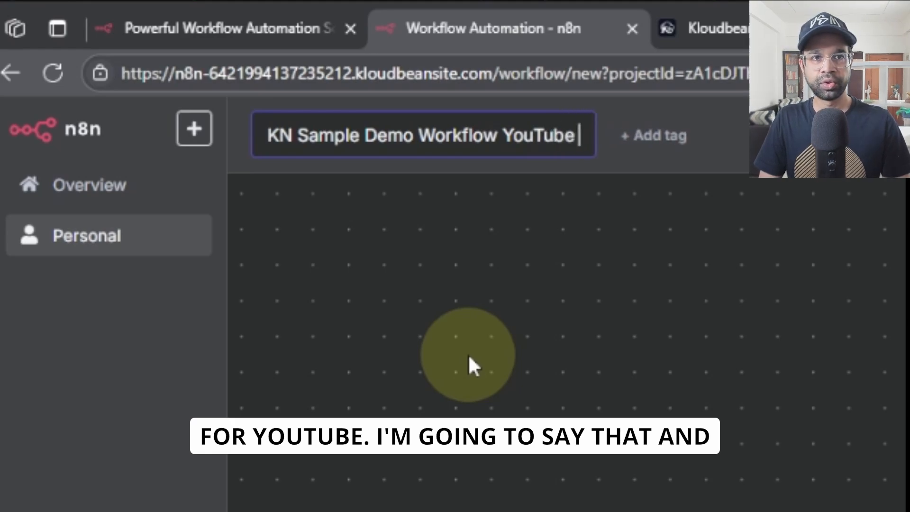
left_click(468, 353)
- Look through the tags available for the workflow, and close the list without choosing one
left_click(650, 136)
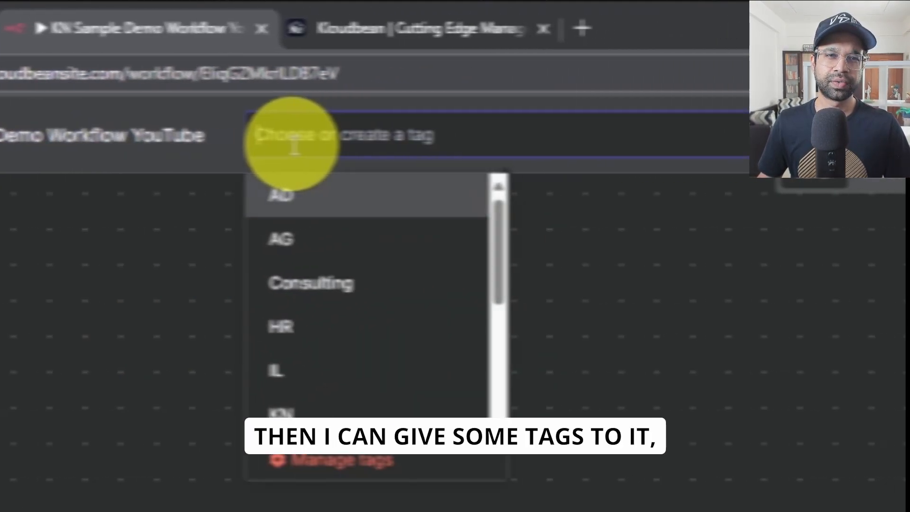
scroll(240, 404, "down", 5)
scroll(264, 284, "up", 5)
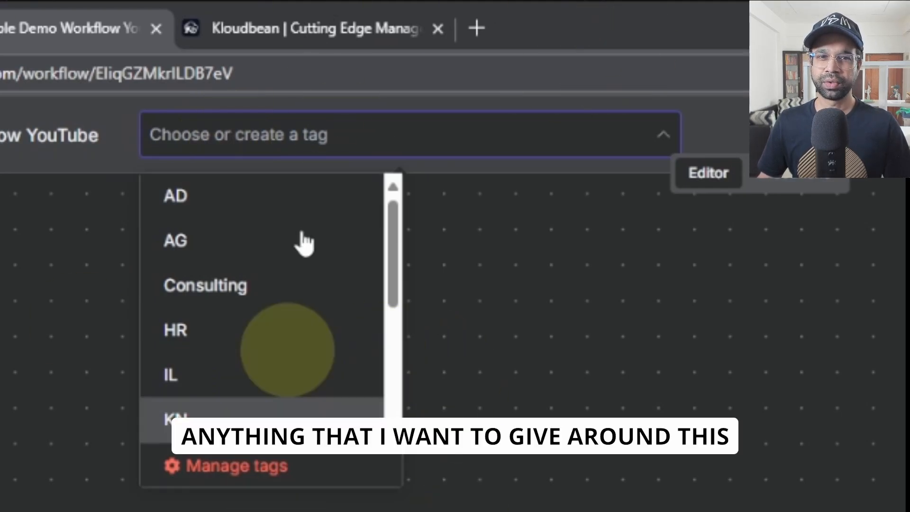
left_click(580, 511)
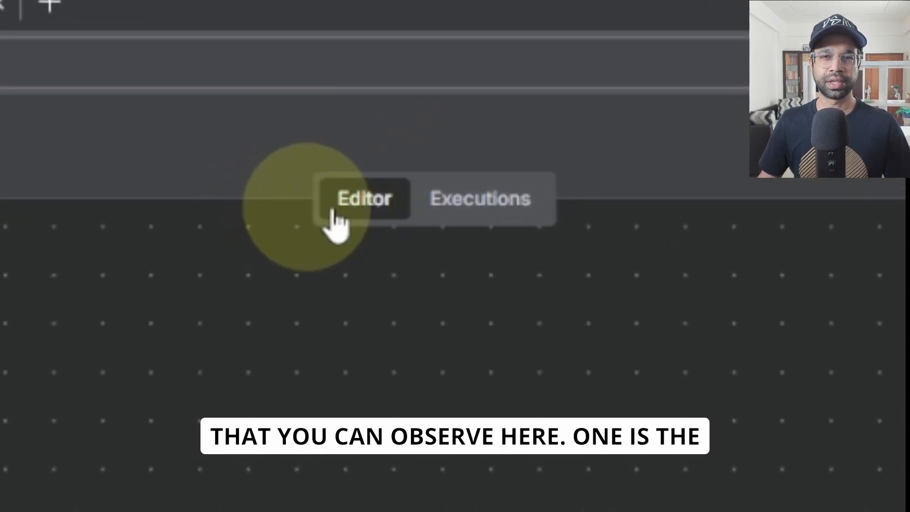
- Switch between the new workflow's editor and its own executions list, ending in the editor
left_click(529, 220)
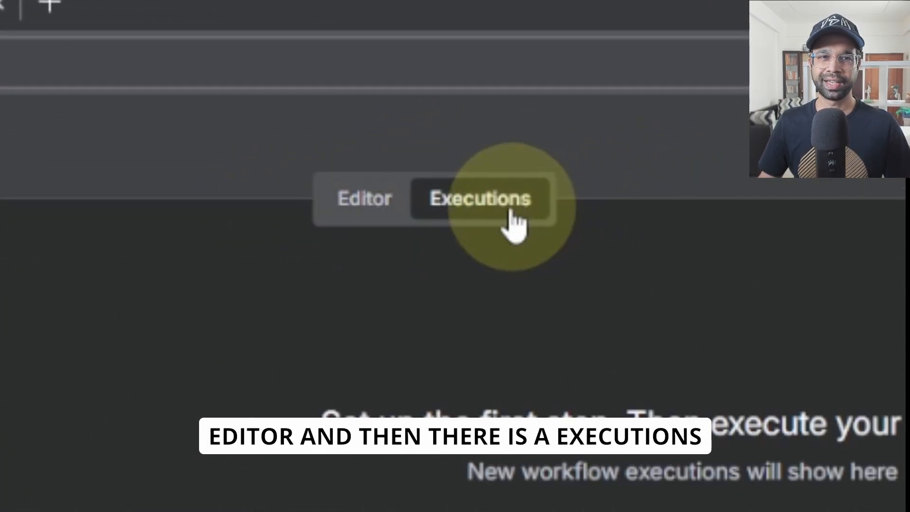
left_click(366, 209)
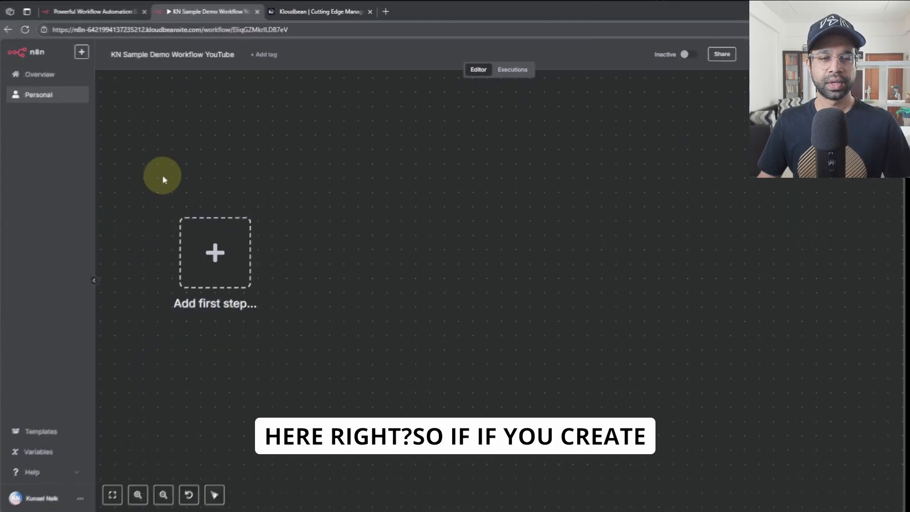
left_click_drag(163, 177, 333, 342)
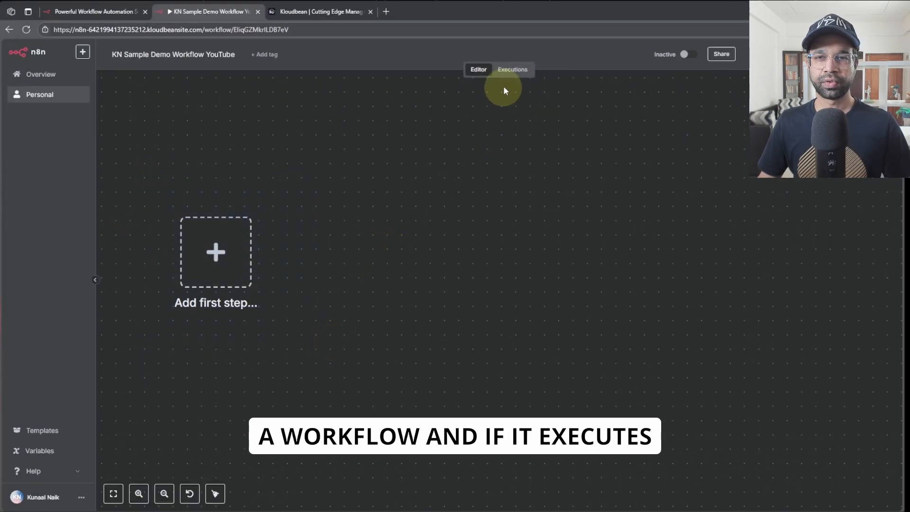
left_click(507, 69)
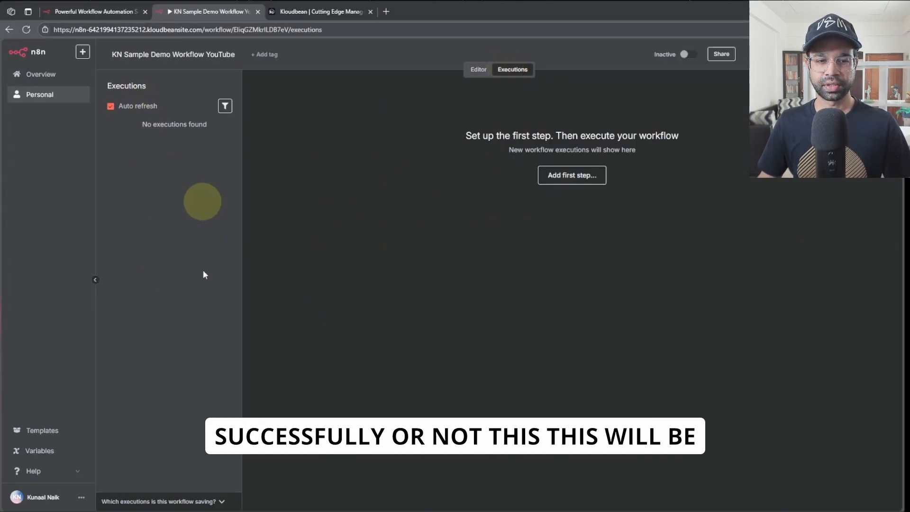
left_click(479, 69)
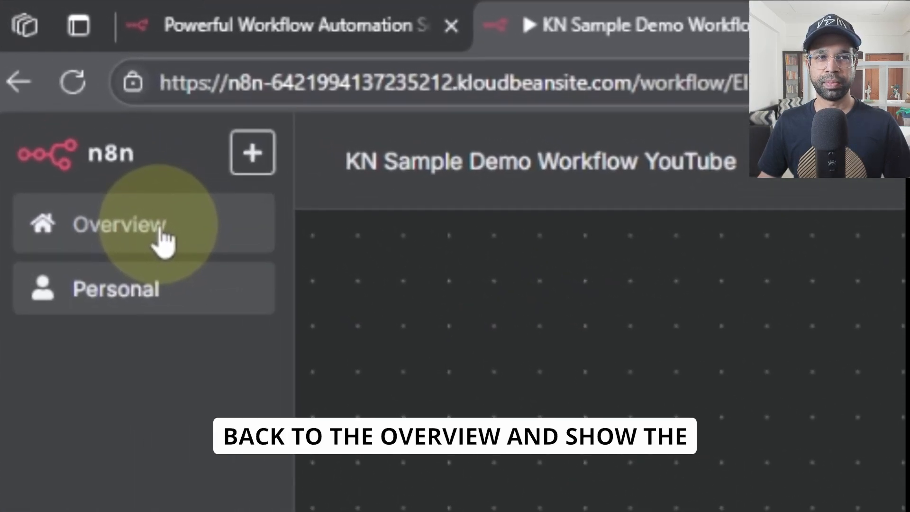
- View the executions of all workflows in the Overview, and return to the Personal project's workflows
left_click(162, 233)
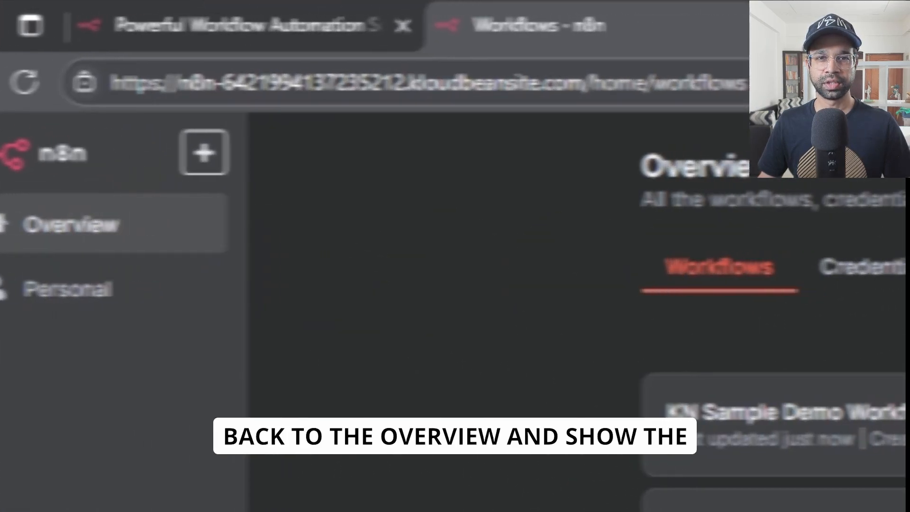
left_click(555, 290)
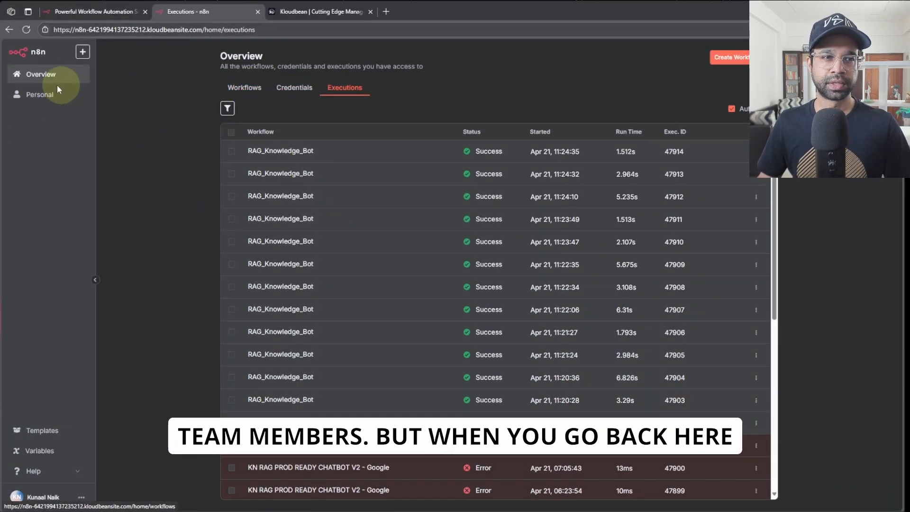
left_click(45, 94)
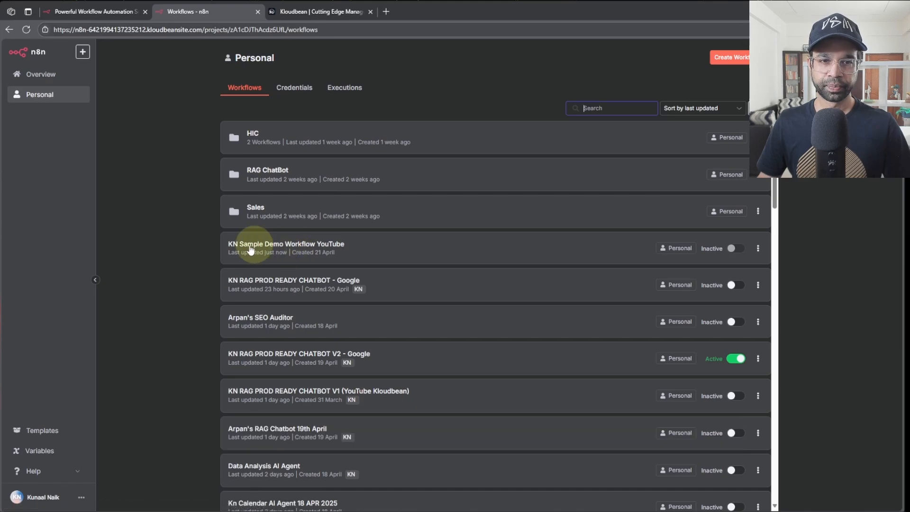
- Reopen KN Sample Demo Workflow YouTube, check its executions, and return to its editor
left_click(307, 247)
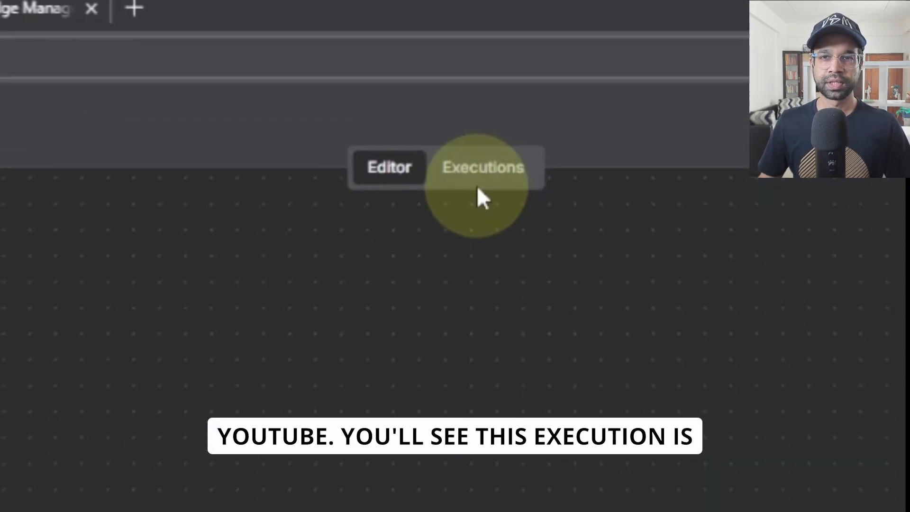
left_click(479, 187)
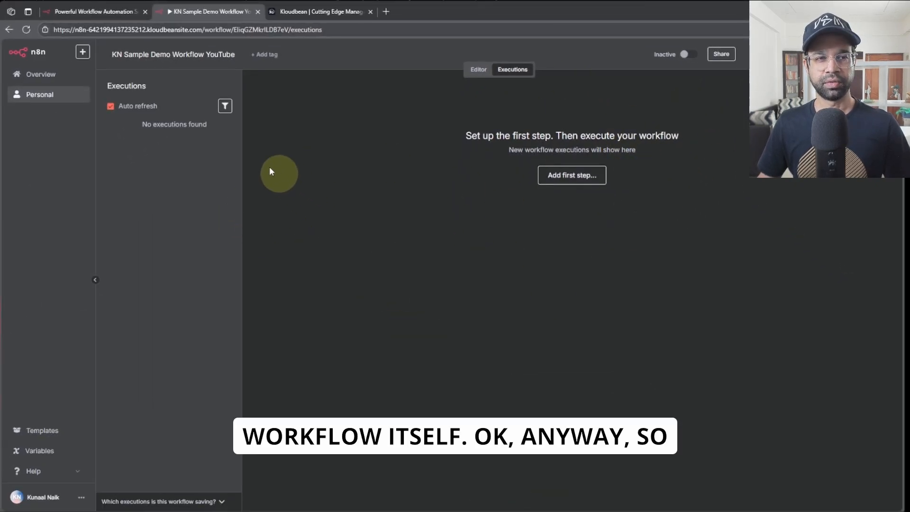
left_click(482, 75)
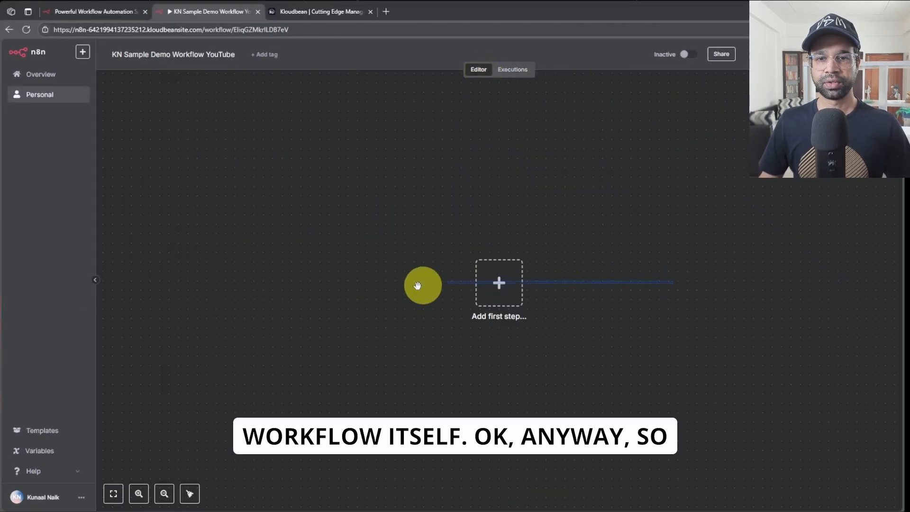
left_click_drag(622, 221, 357, 217)
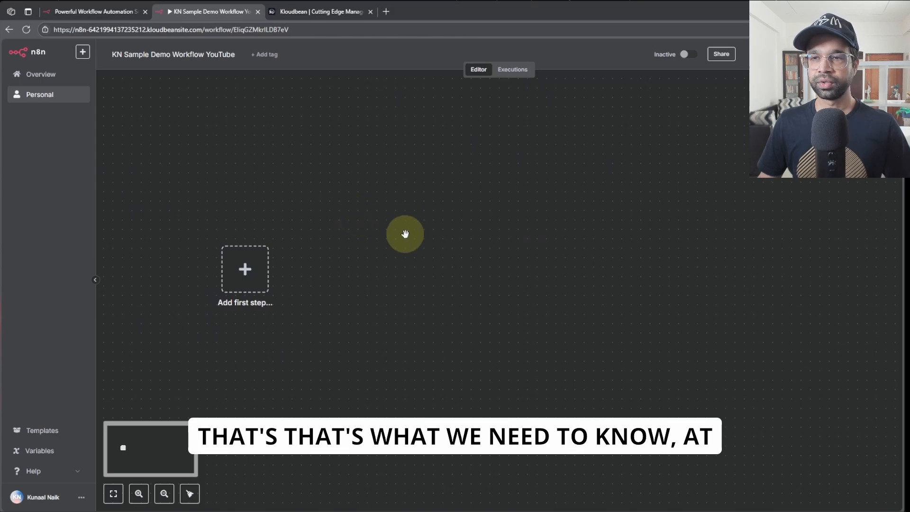
scroll(406, 234, "up", 3)
left_click_drag(396, 311, 446, 274)
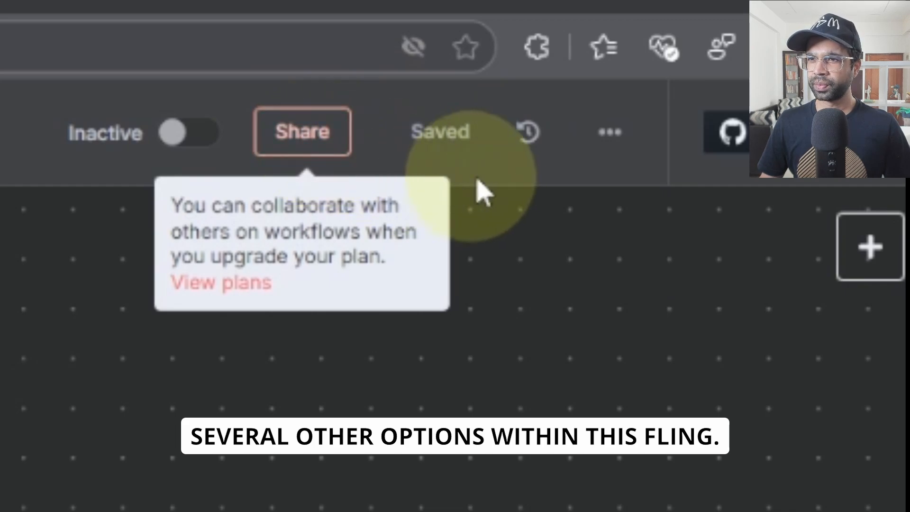
- Set the workflow's timezone to Asia/Kolkata in its settings and save them
left_click(610, 132)
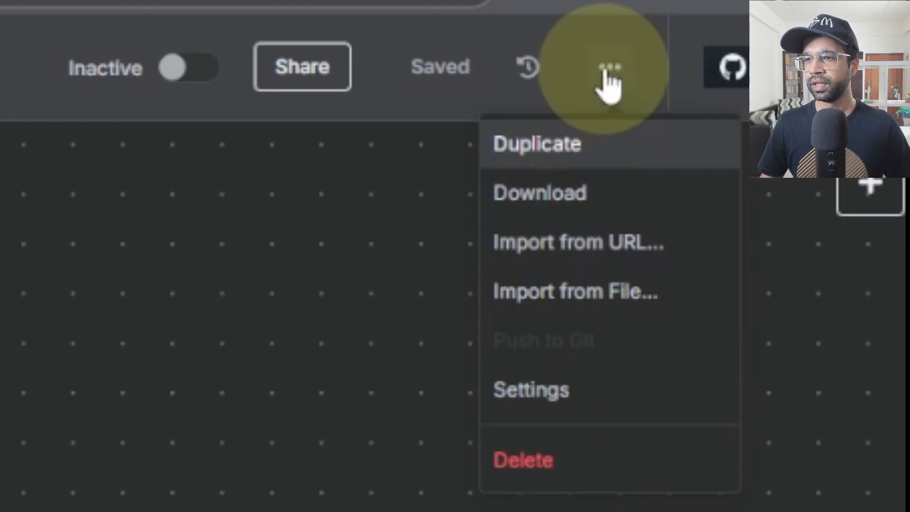
left_click(595, 375)
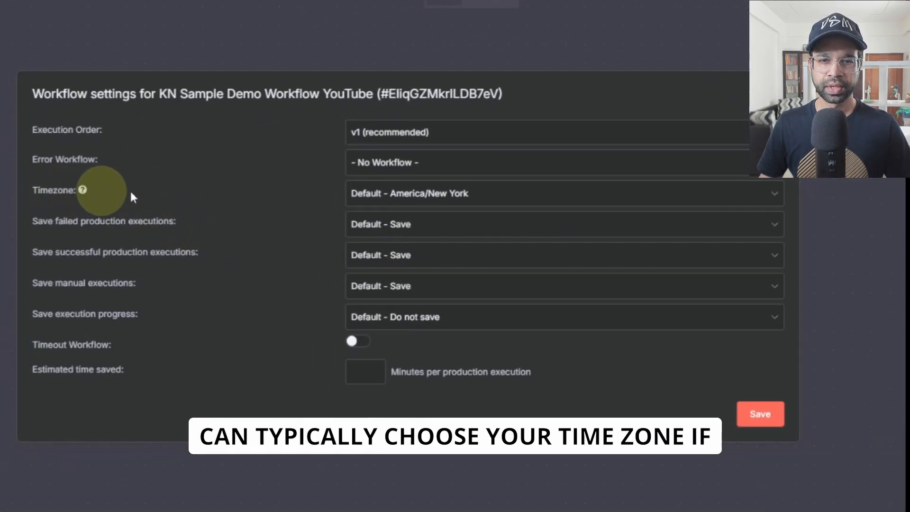
left_click(470, 190)
type("ko")
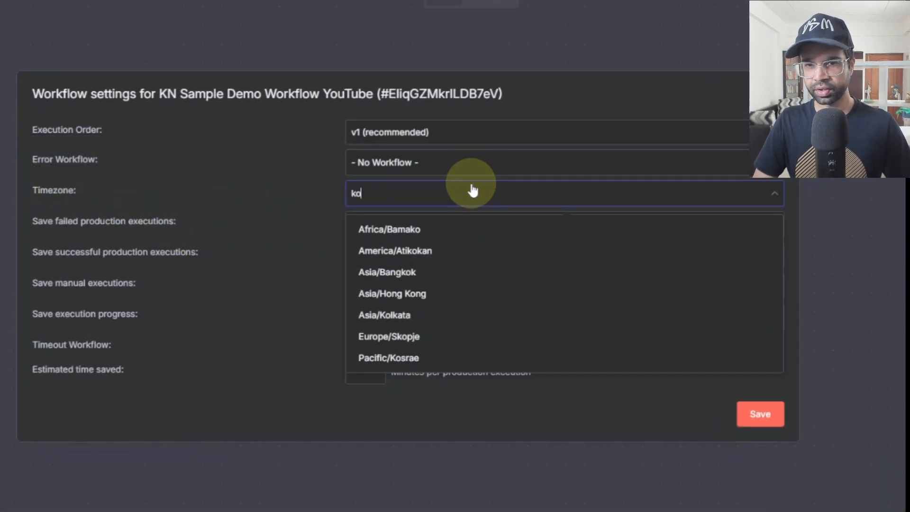
type("l")
left_click(438, 223)
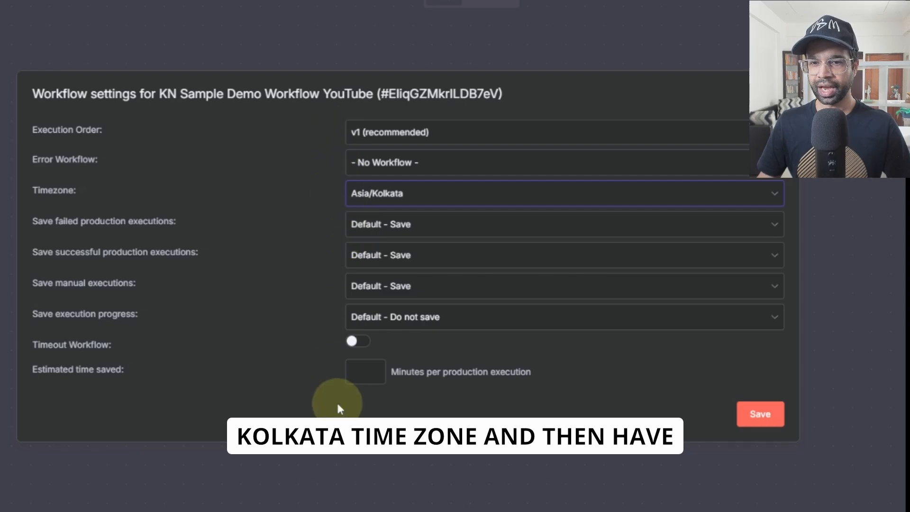
left_click(759, 416)
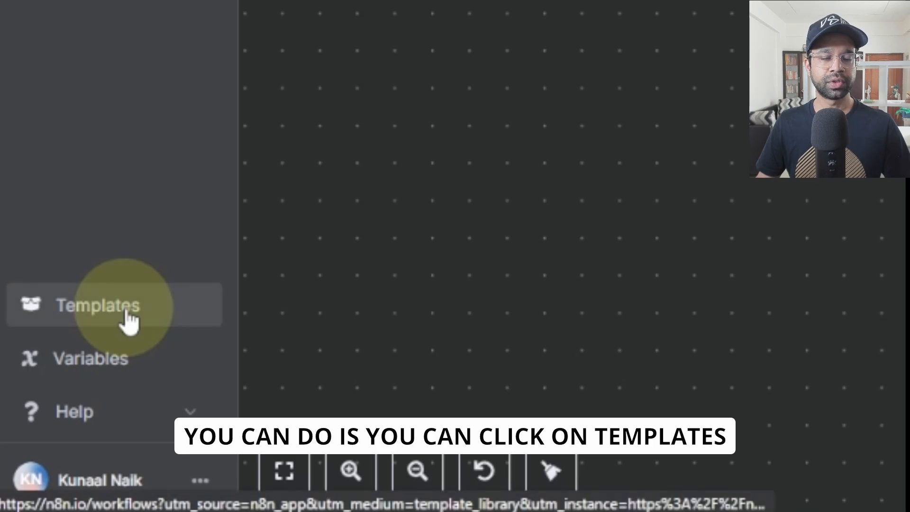
- Open the n8n template library, filter it by the AI category, and open the AI-Powered WhatsApp Chatbot template
left_click(128, 316)
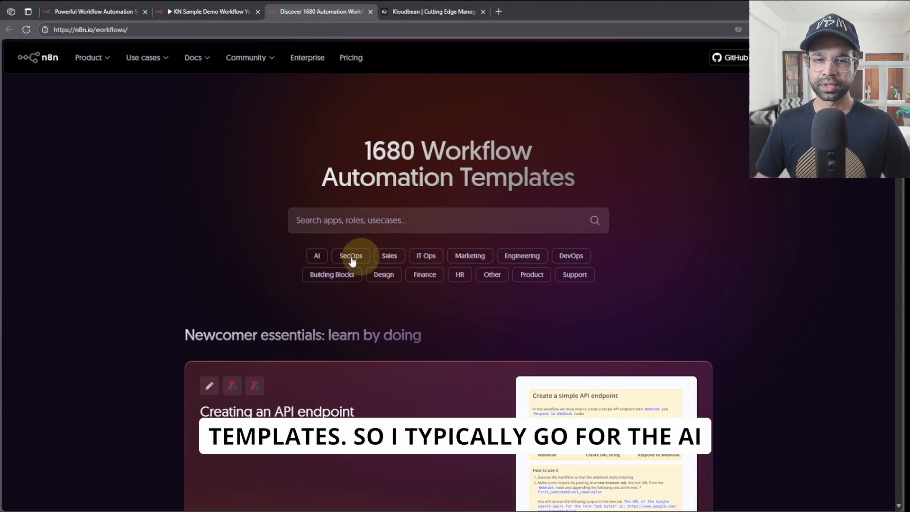
left_click(317, 258)
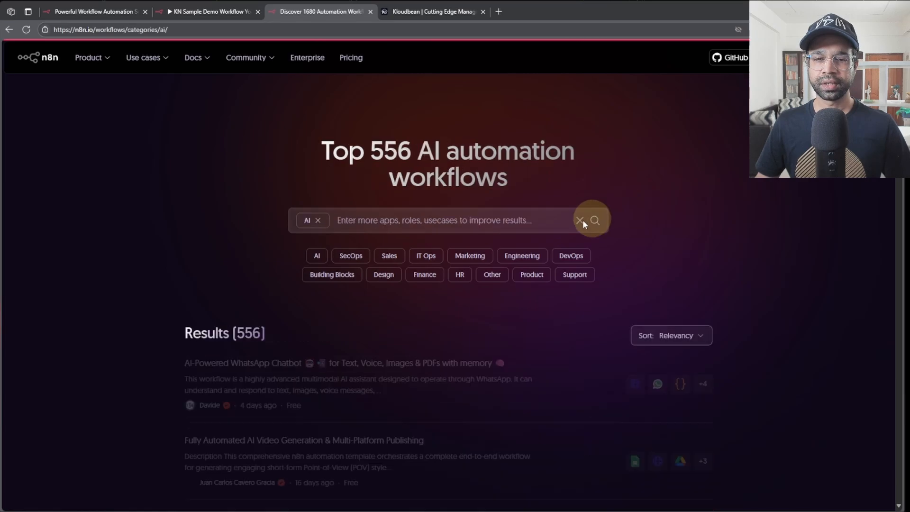
scroll(272, 291, "down", 2)
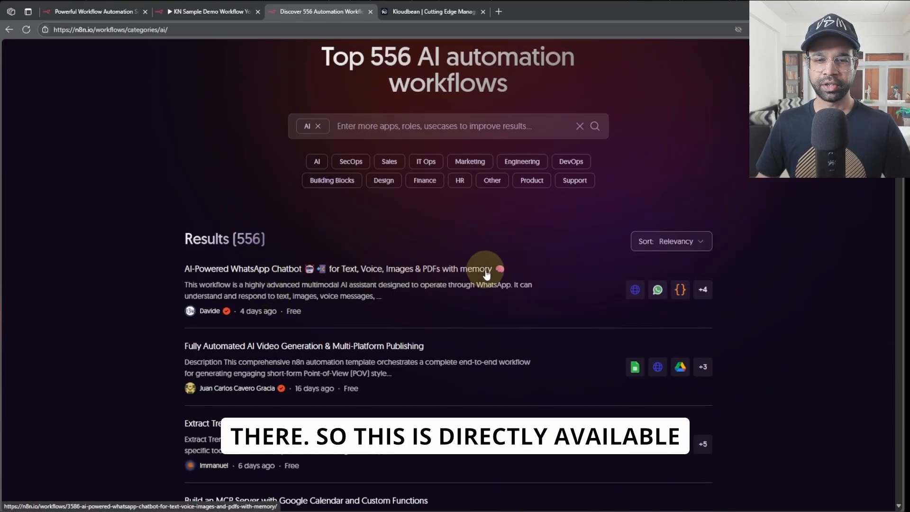
left_click(423, 273)
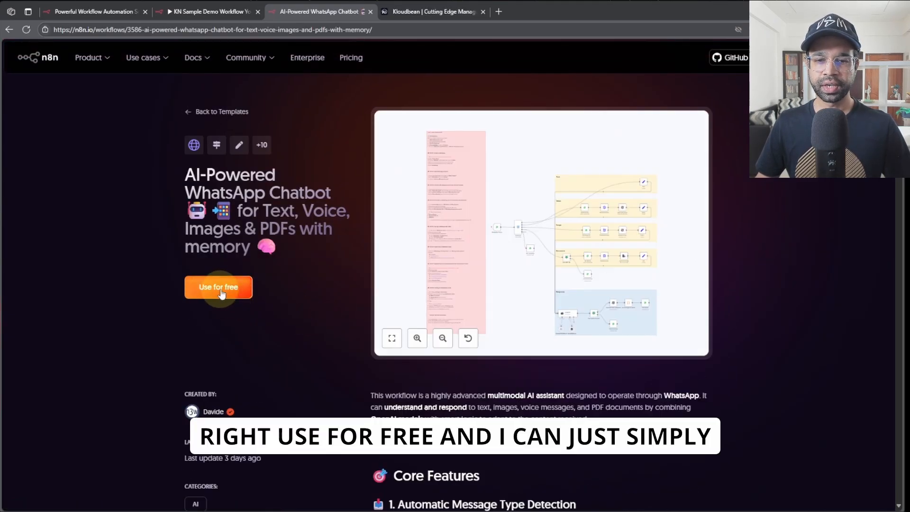
- Choose to use the WhatsApp chatbot template for free and copy it to the clipboard as JSON
left_click(220, 291)
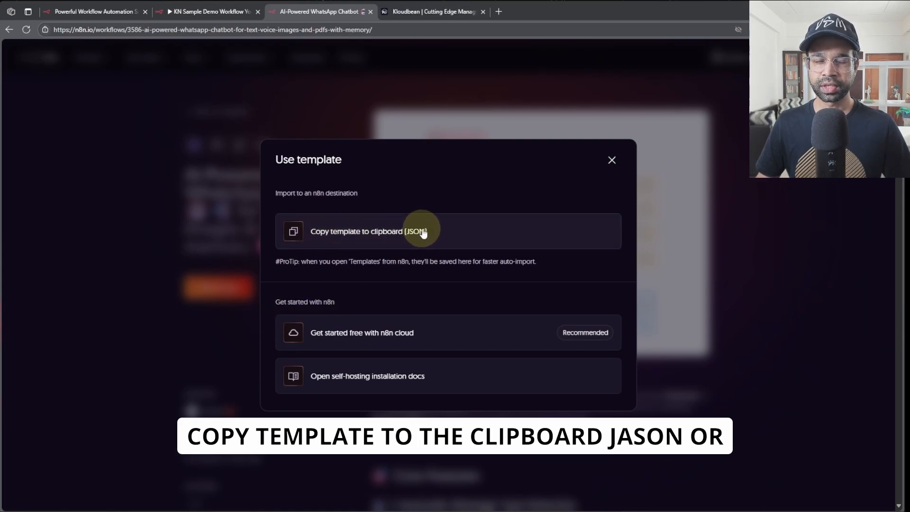
scroll(382, 379, "down", 3)
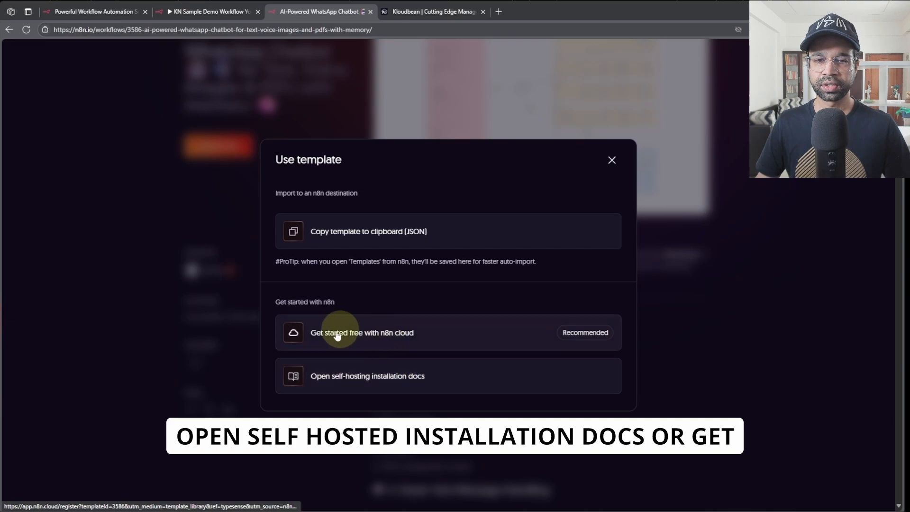
scroll(368, 327, "up", 2)
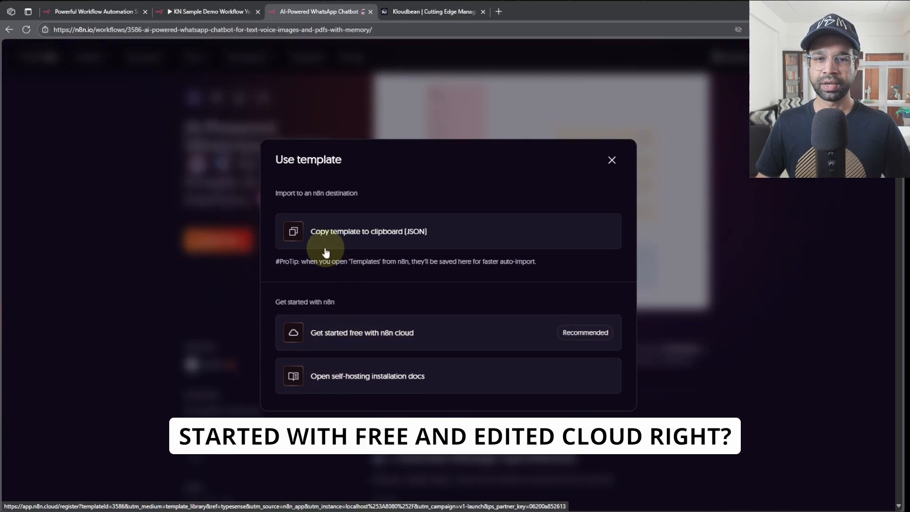
left_click(360, 234)
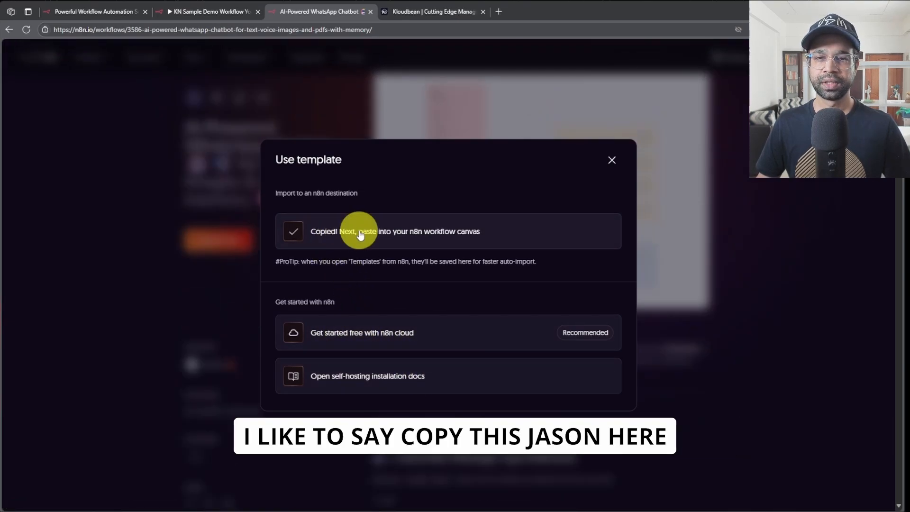
- Paste the copied template into the canvas of KN Sample Demo Workflow YouTube
left_click(208, 8)
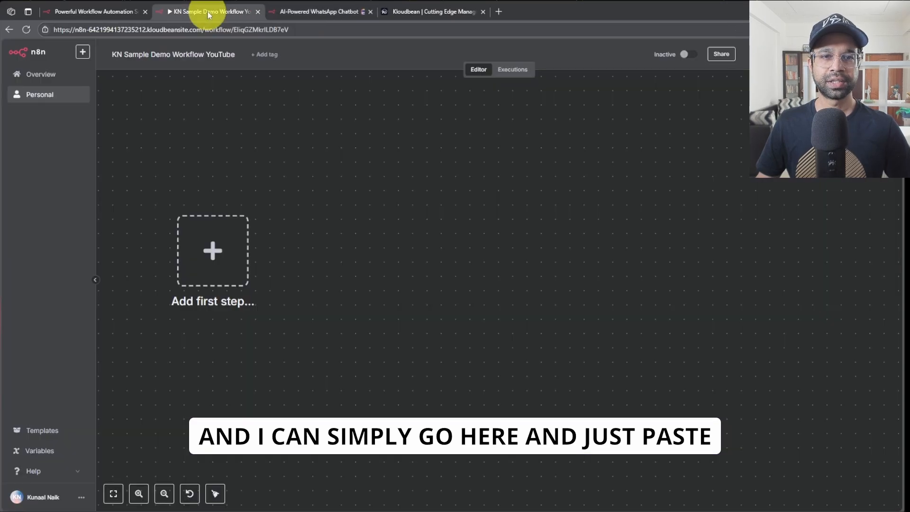
key("ctrl+v")
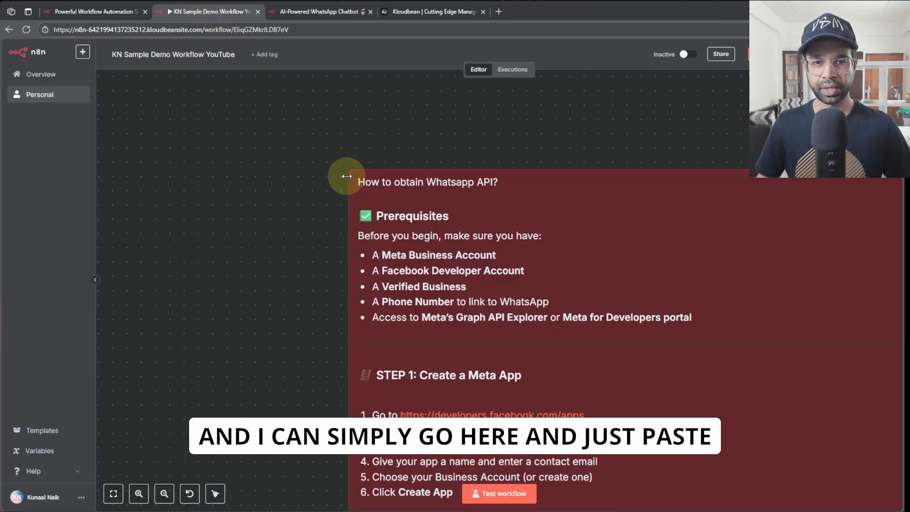
scroll(304, 217, "down", 5)
scroll(305, 218, "down", 3)
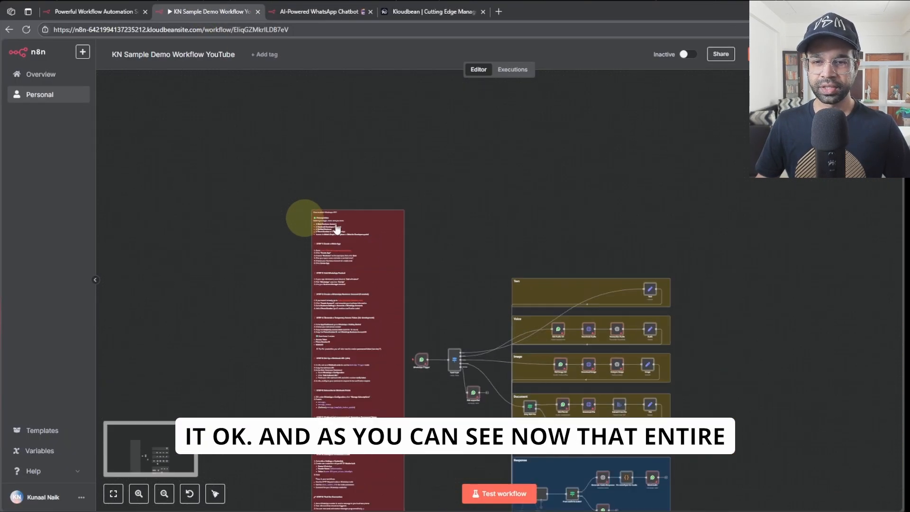
- Examine the pasted WhatsApp flow, from its trigger and input type node through the Text, Voice, Image, Document and Response sections
left_click_drag(484, 229, 422, 111)
scroll(416, 142, "up", 3)
scroll(416, 143, "up", 5)
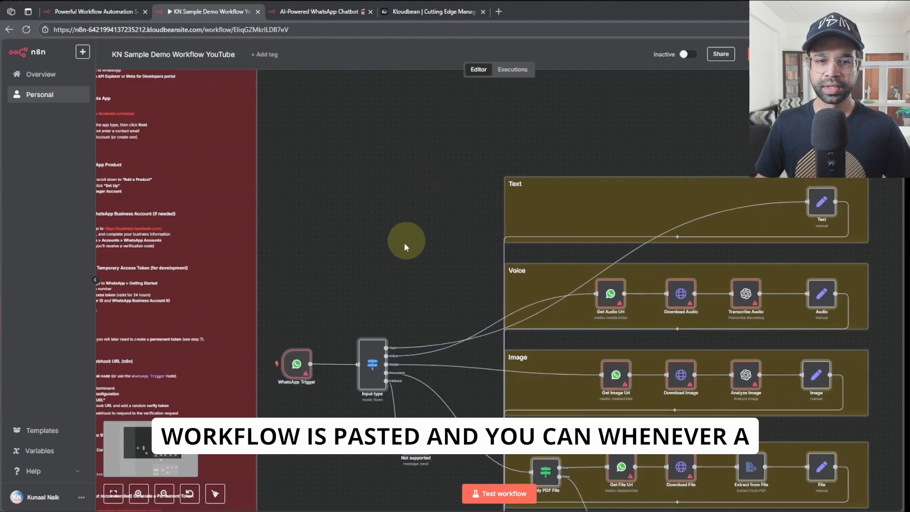
left_click_drag(359, 218, 371, 141)
scroll(354, 185, "down", 2)
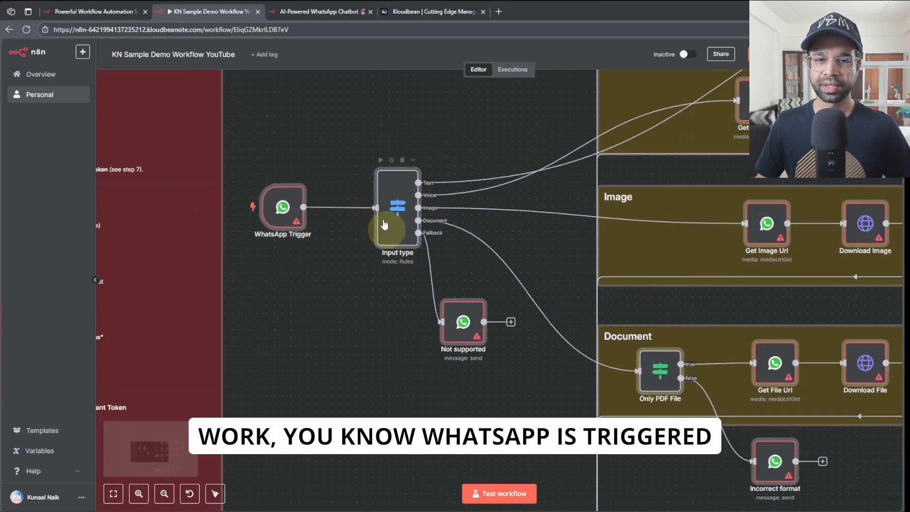
scroll(372, 242, "down", 1)
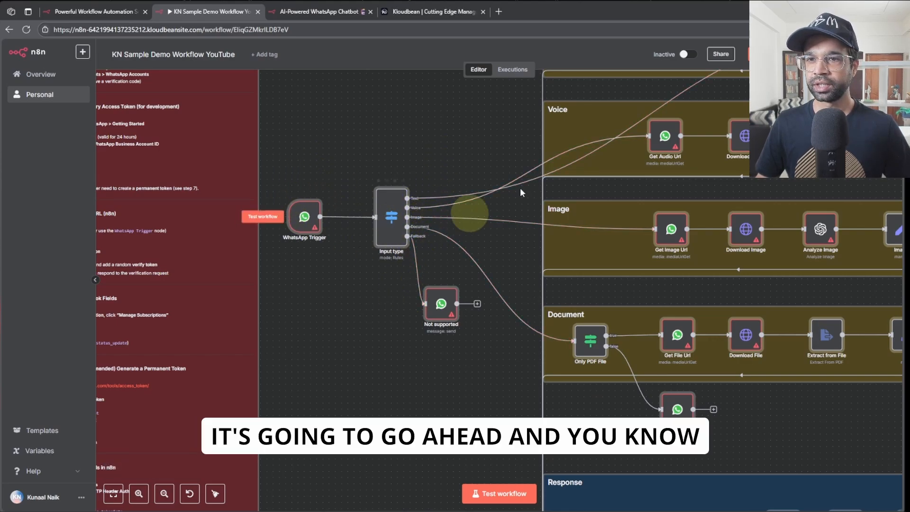
scroll(515, 177, "down", 5)
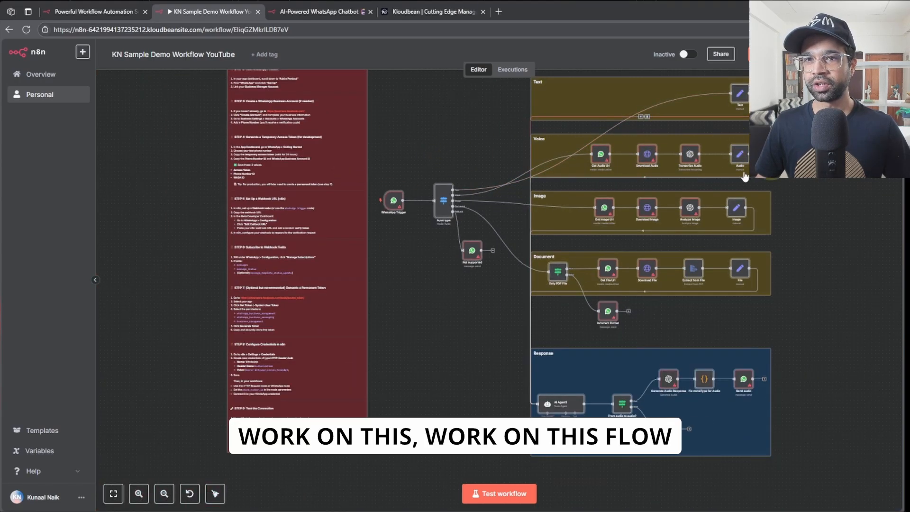
scroll(530, 199, "up", 2)
scroll(530, 199, "down", 2)
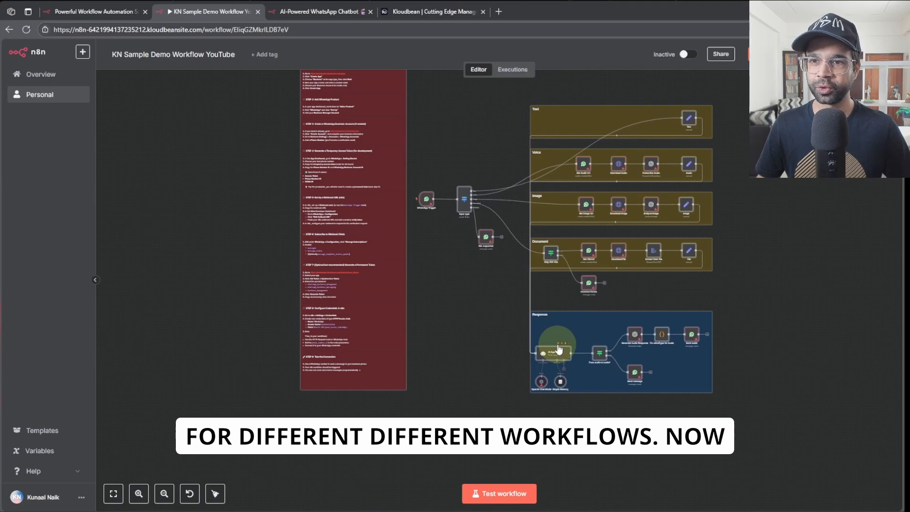
scroll(738, 165, "up", 2)
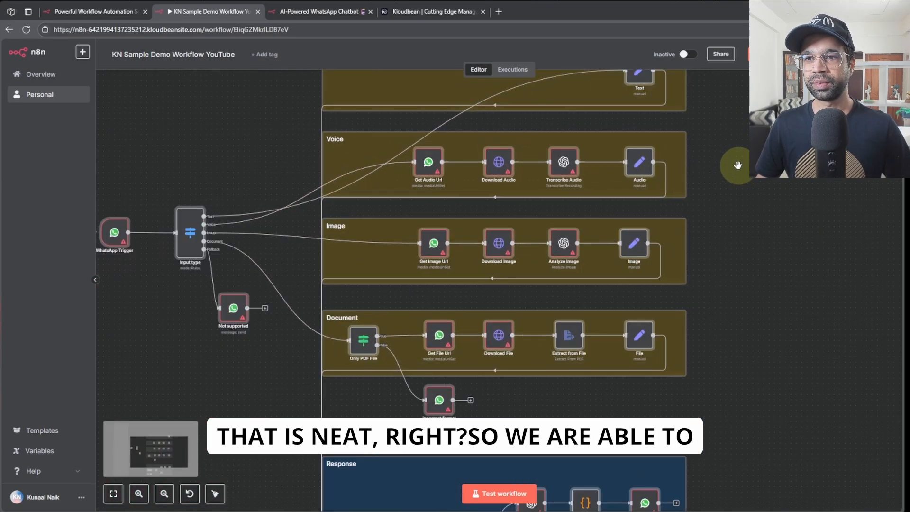
scroll(716, 172, "down", 2)
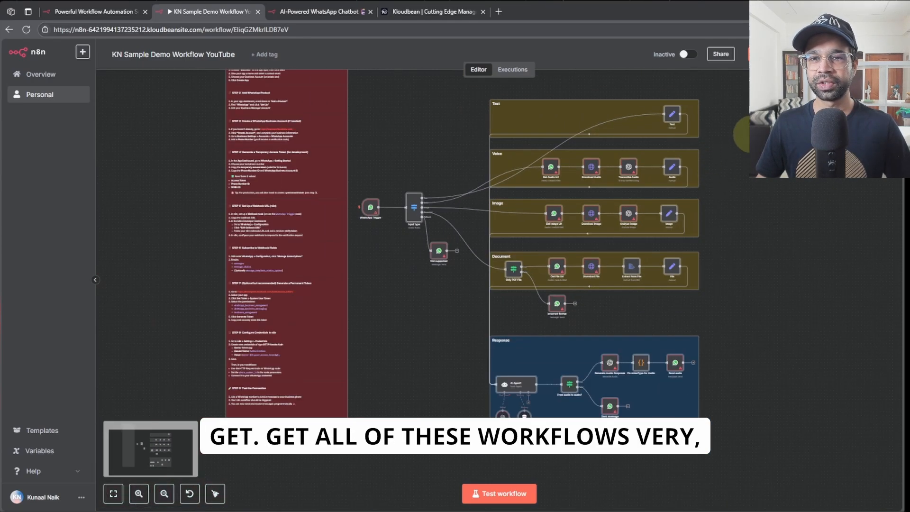
left_click_drag(752, 135, 729, 220)
scroll(409, 221, "up", 5)
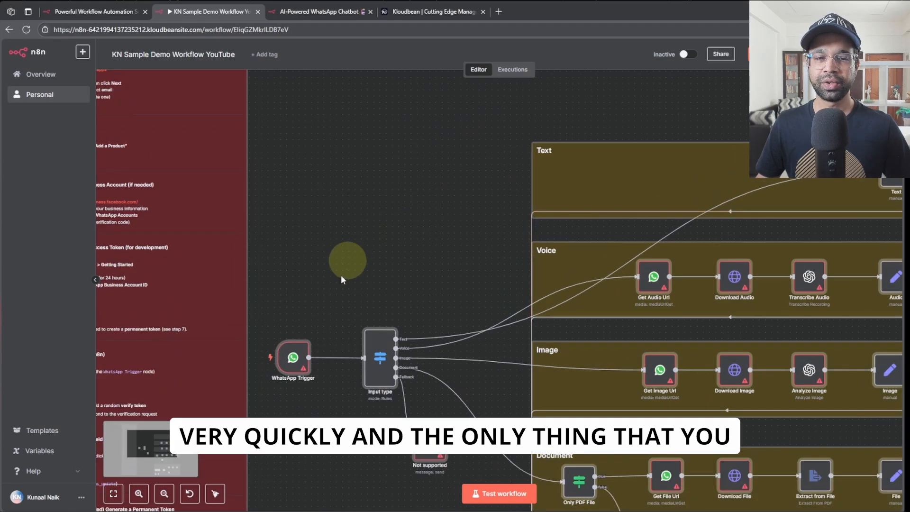
- Open the WhatsApp Trigger node, view its credential choices without picking any, and return to the canvas
double_click(294, 359)
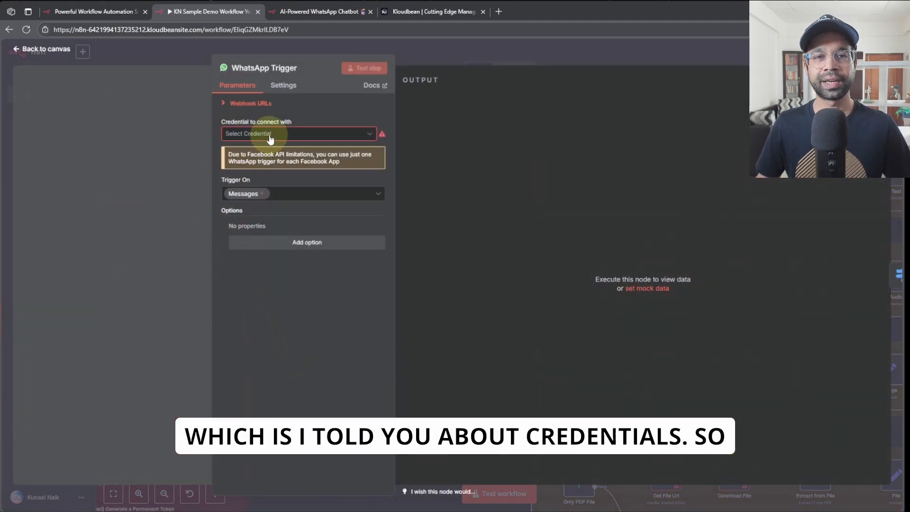
left_click(270, 138)
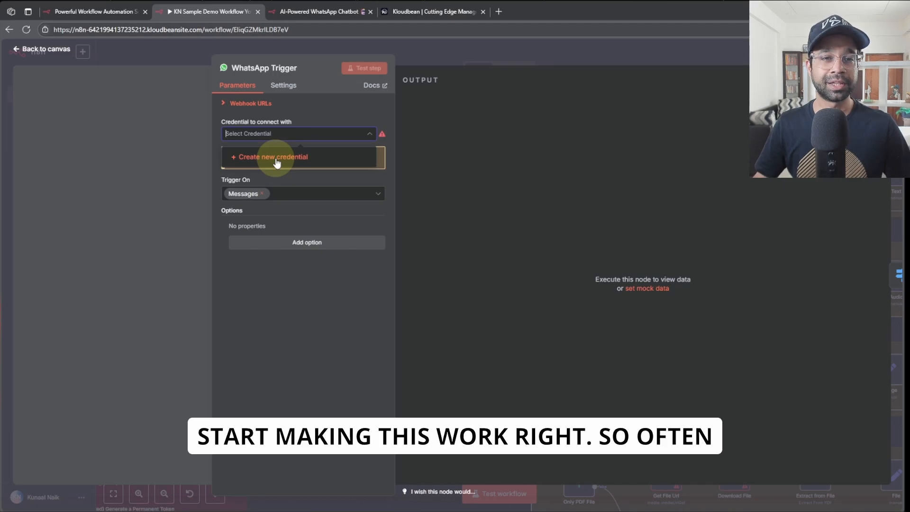
left_click(263, 277)
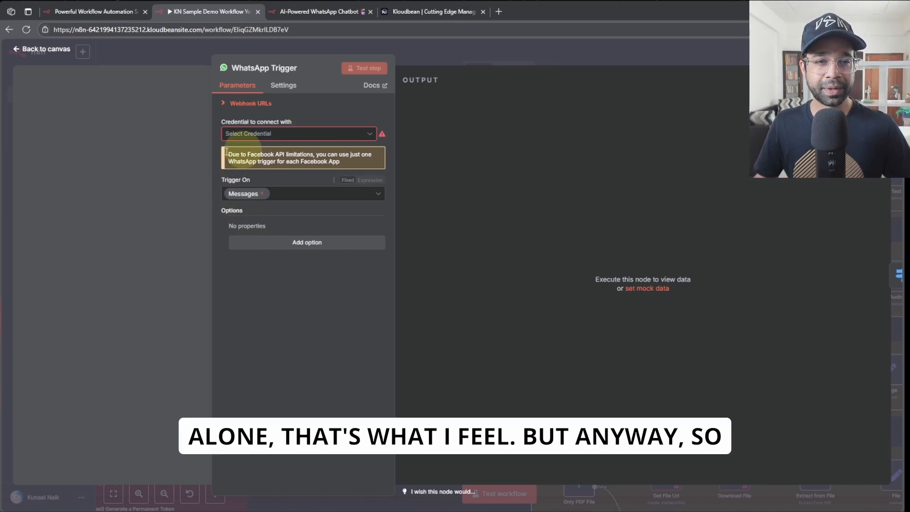
left_click(57, 56)
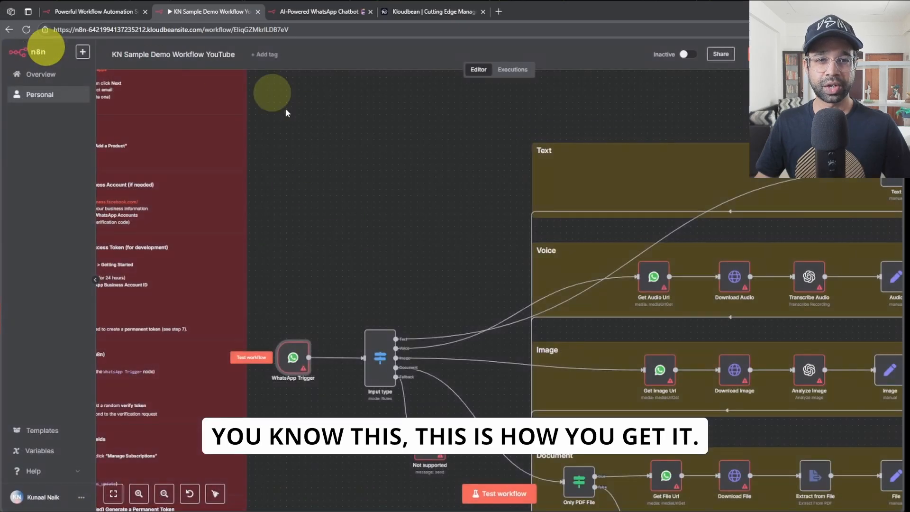
- Select the entire pasted template on the canvas and delete it
scroll(419, 240, "down", 3)
scroll(419, 241, "down", 2)
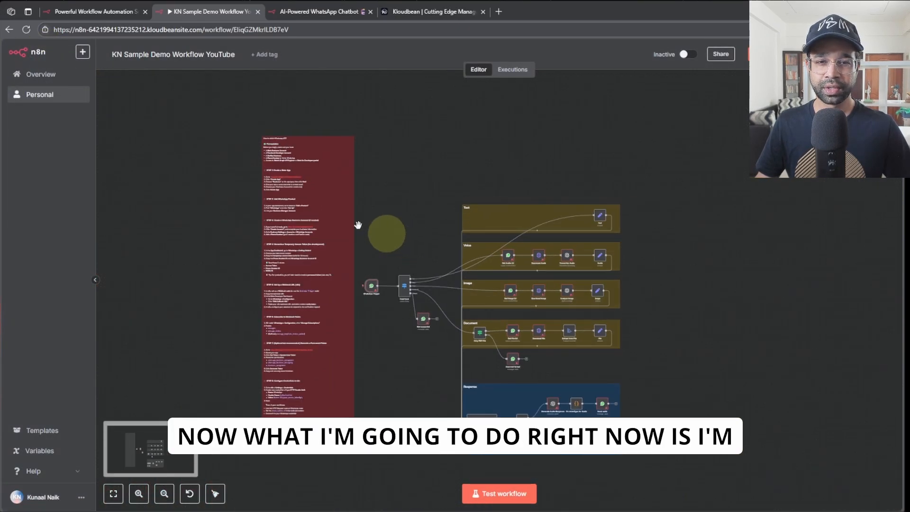
left_click_drag(180, 123, 616, 437)
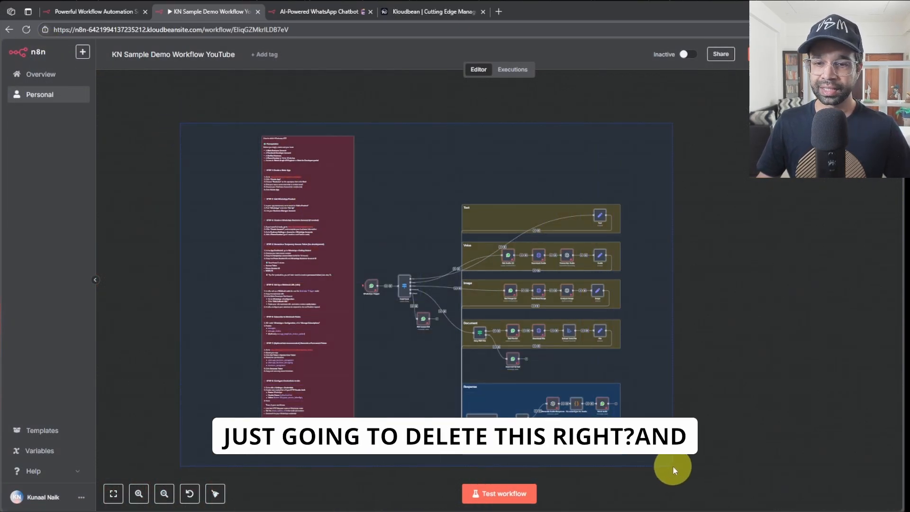
key("Delete")
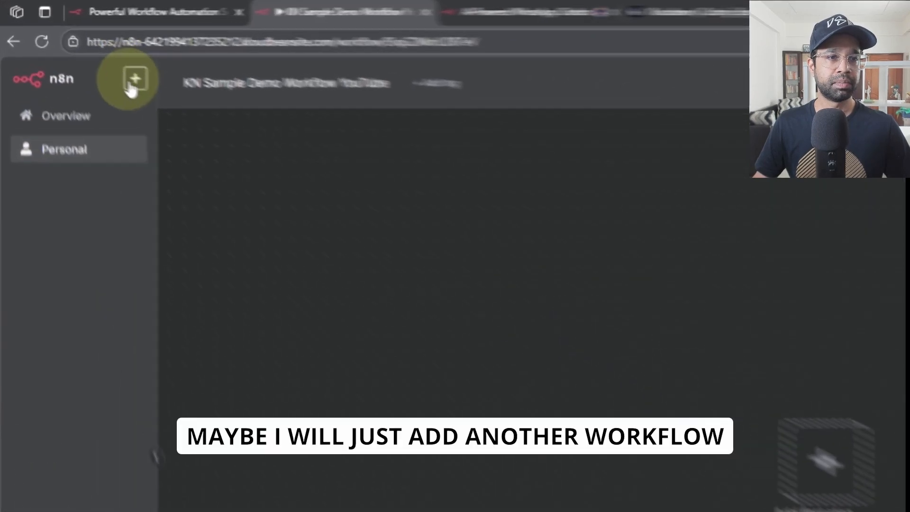
- Create another new workflow in the Personal project, saving the current workflow's changes before leaving it
left_click(82, 51)
left_click(343, 184)
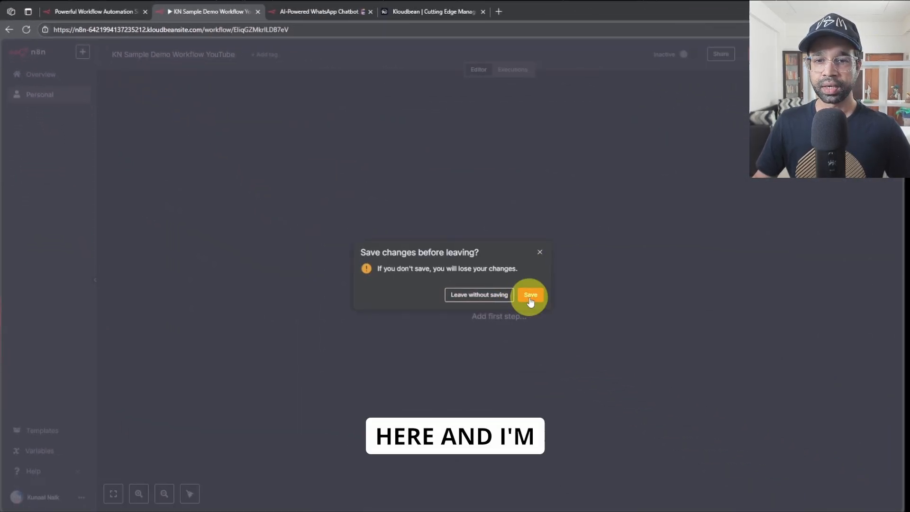
left_click(530, 296)
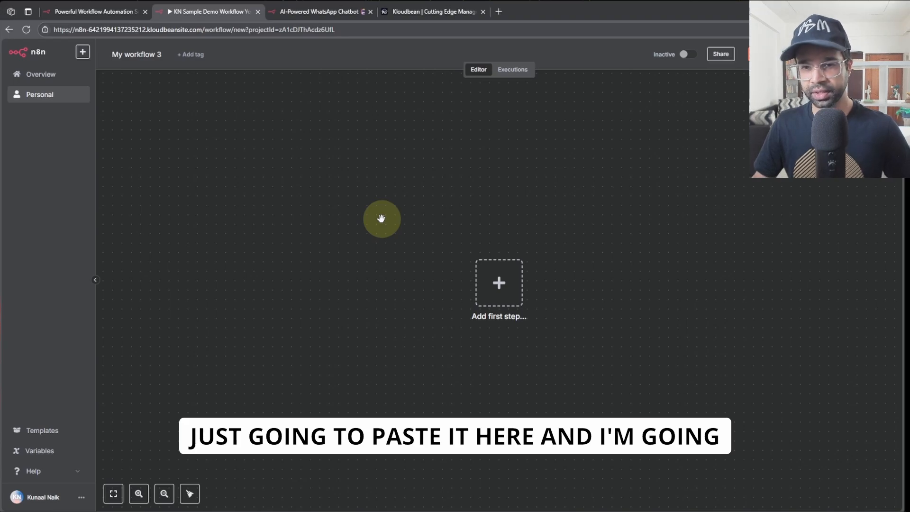
- Paste the copied WhatsApp chatbot template into the new workflow's empty canvas
key("ctrl+v")
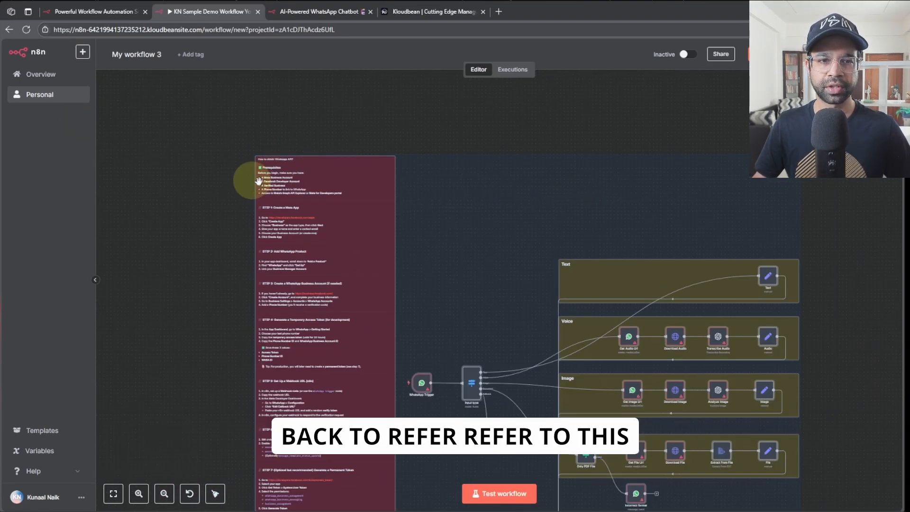
scroll(351, 174, "up", 2)
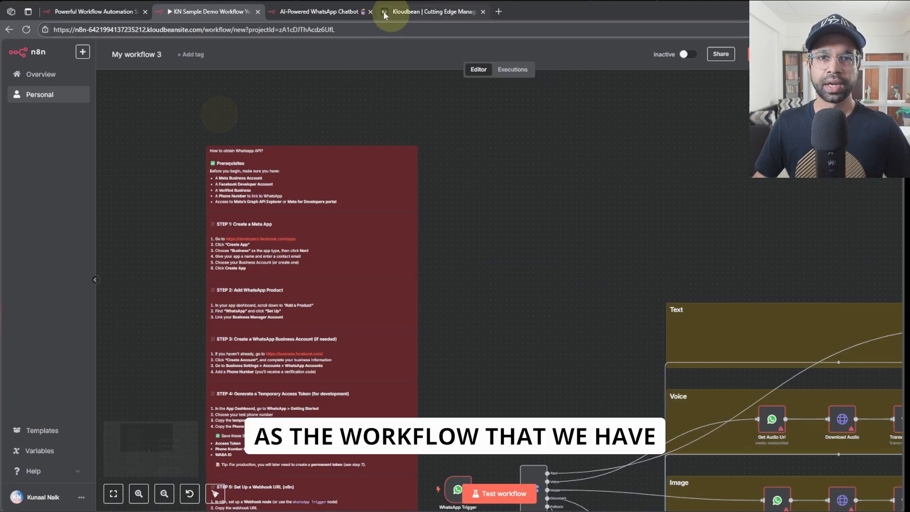
- Copy the WhatsApp chatbot template's full title from its n8n.io page and use it as the new workflow's name
left_click(327, 12)
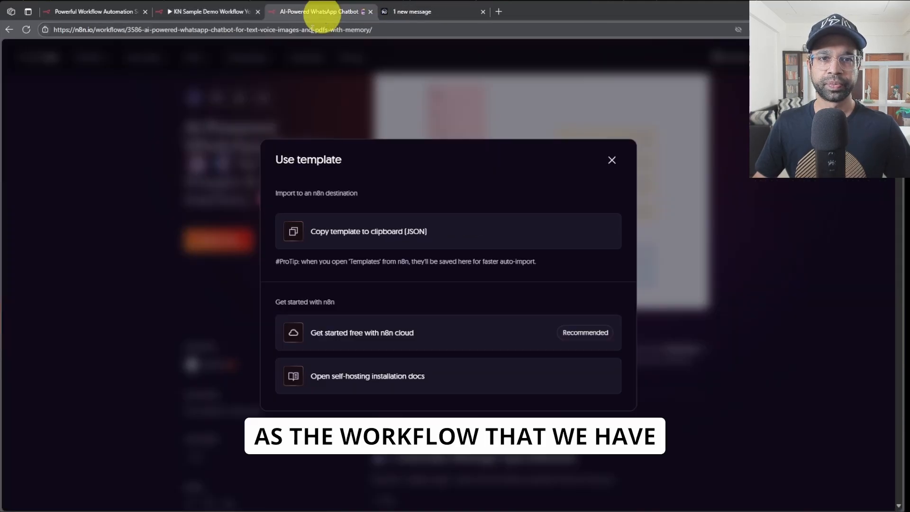
left_click(611, 161)
left_click_drag(184, 120, 283, 203)
key("ctrl+c")
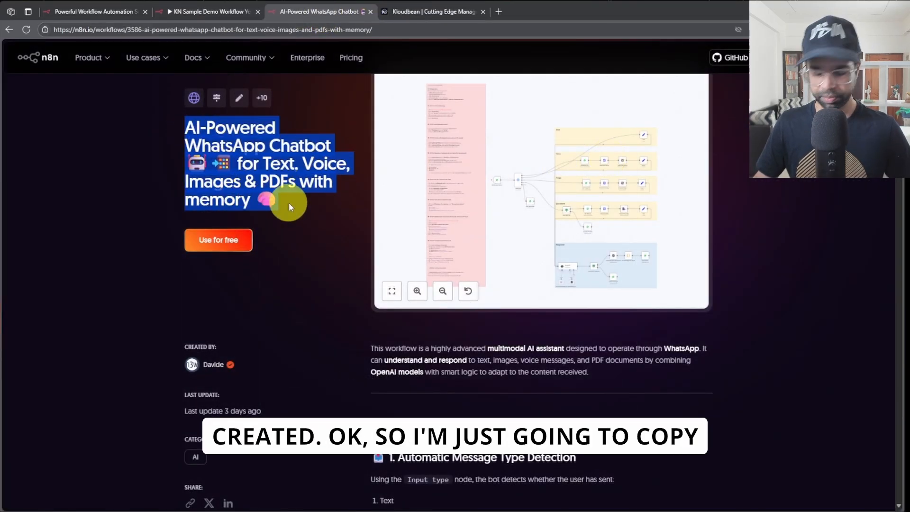
left_click(114, 11)
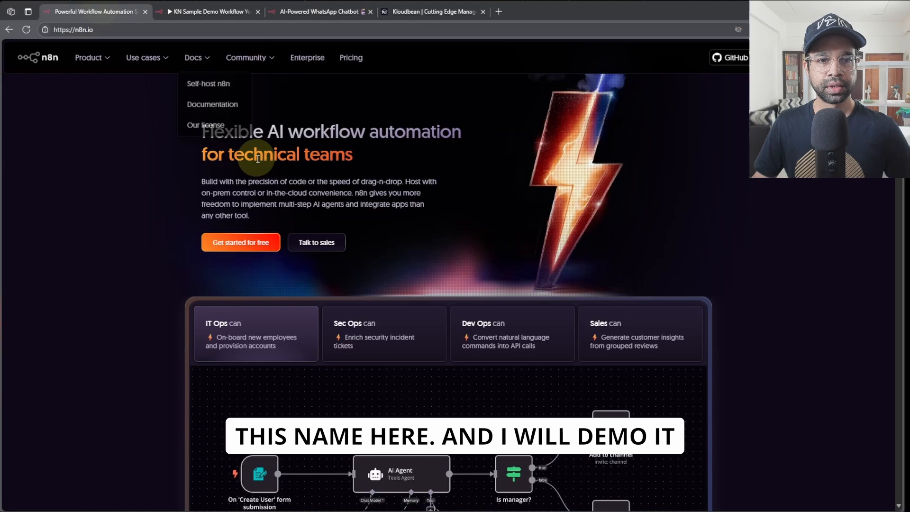
left_click(208, 11)
double_click(142, 54)
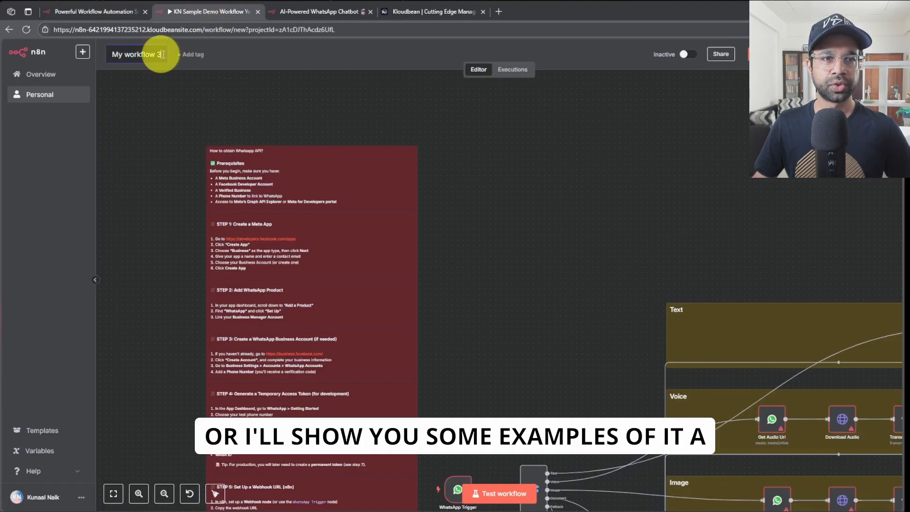
key("ctrl+a")
key("ctrl+v")
key("Return")
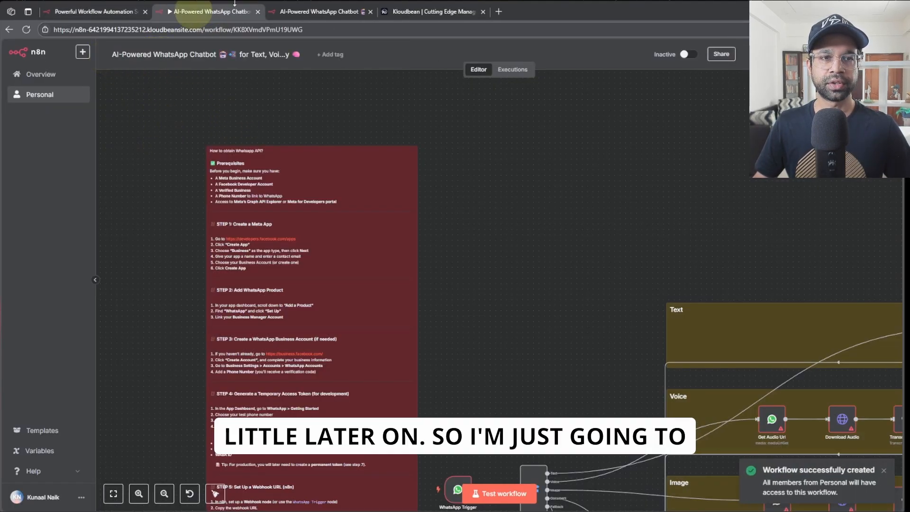
- Go back to the overview of all workflows and open KN Sample Demo Workflow YouTube
left_click(40, 75)
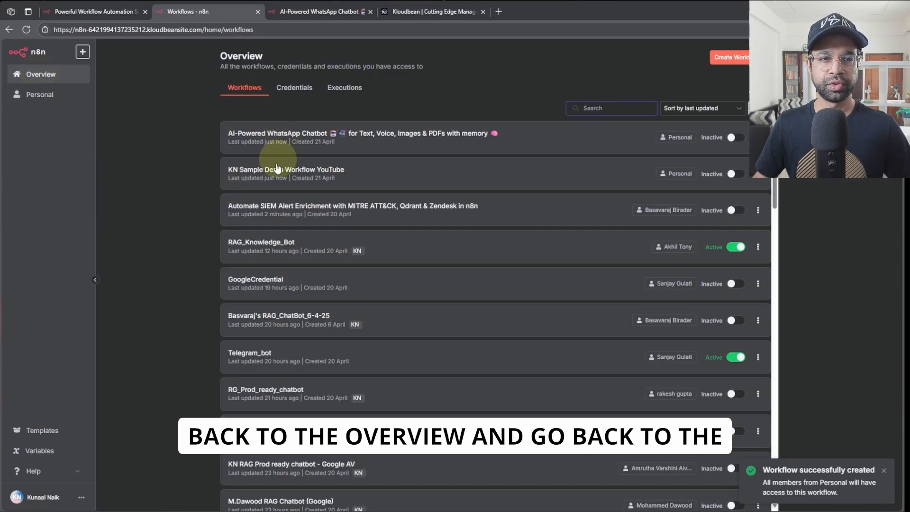
left_click(277, 169)
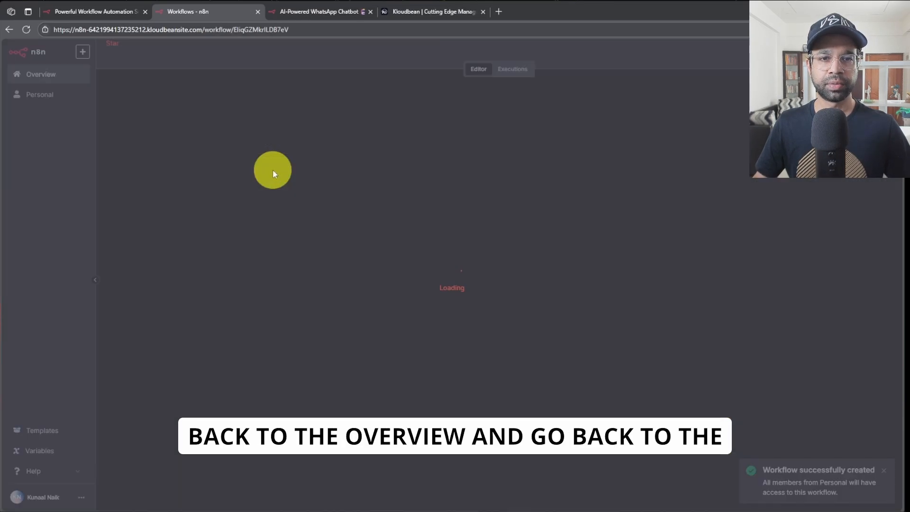
left_click_drag(721, 275, 534, 228)
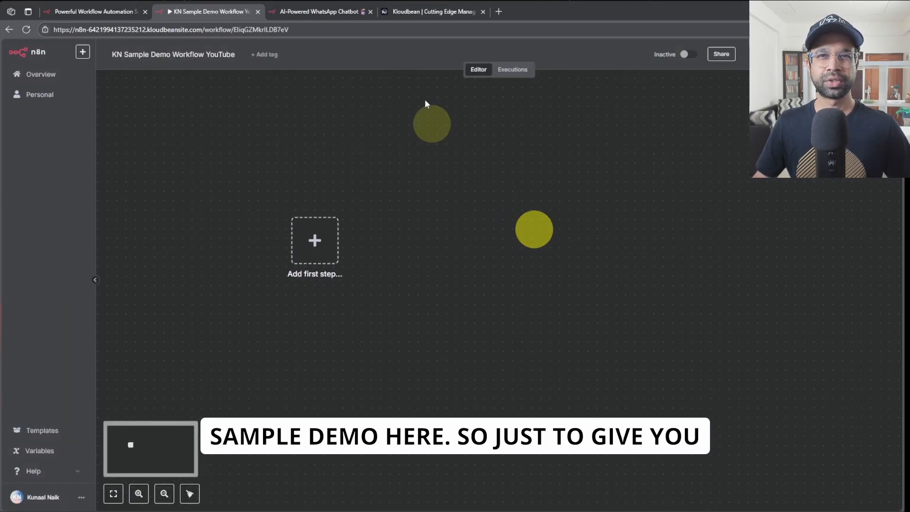
- Leave the chatbot template page and examine the general template library at n8n.io/workflows/
left_click(340, 11)
scroll(199, 237, "up", 1)
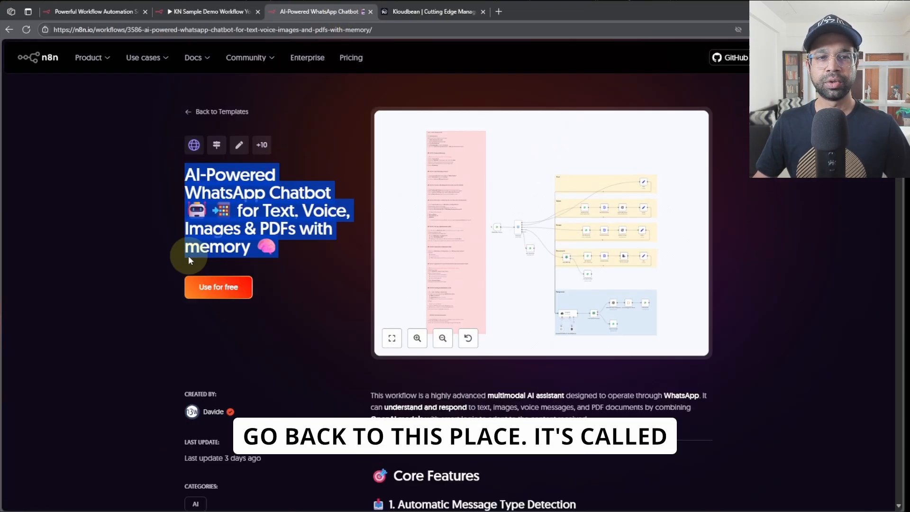
left_click(10, 31)
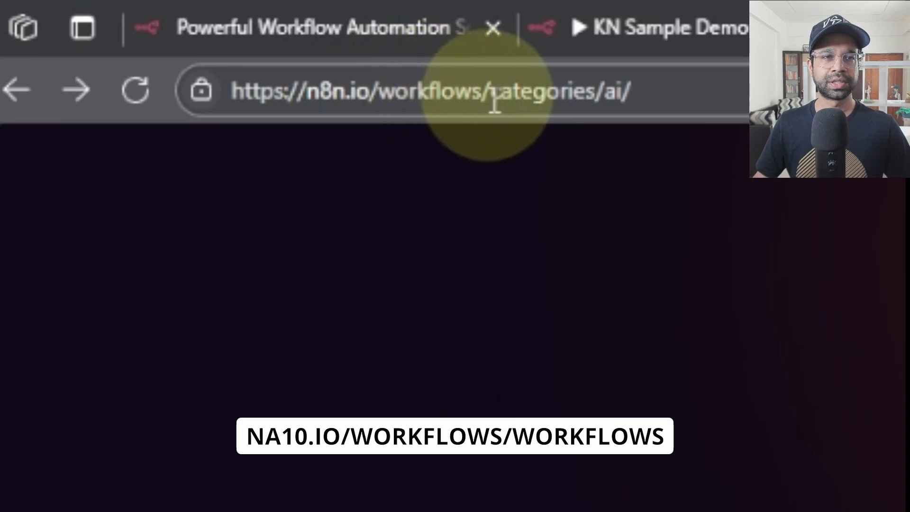
left_click_drag(498, 90, 658, 91)
key("BackSpace")
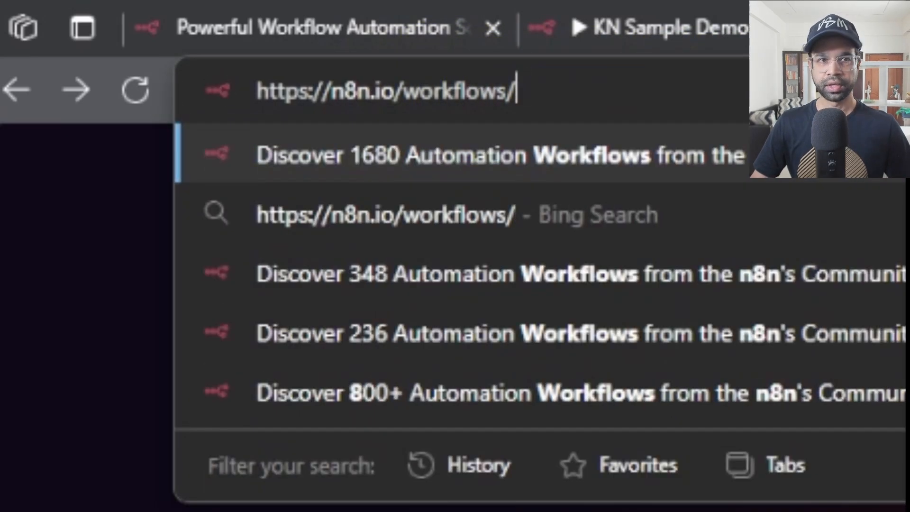
key("Return")
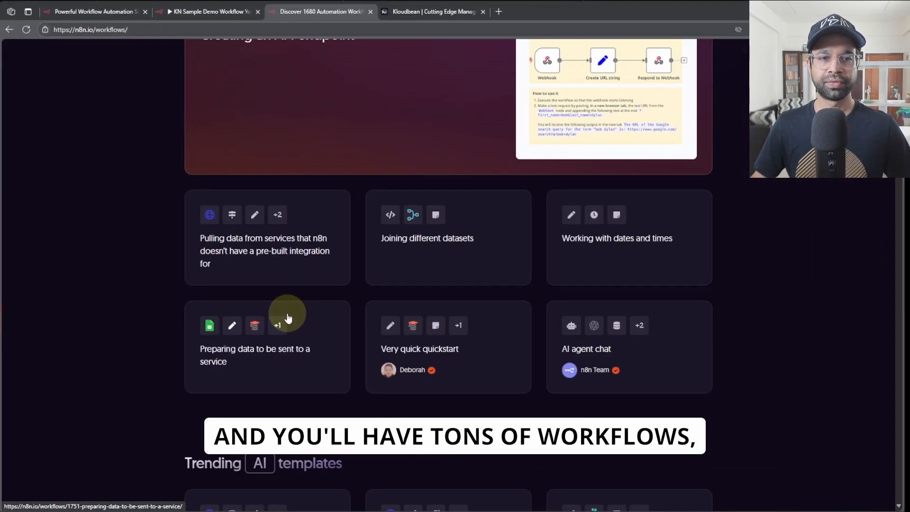
scroll(286, 315, "up", 10)
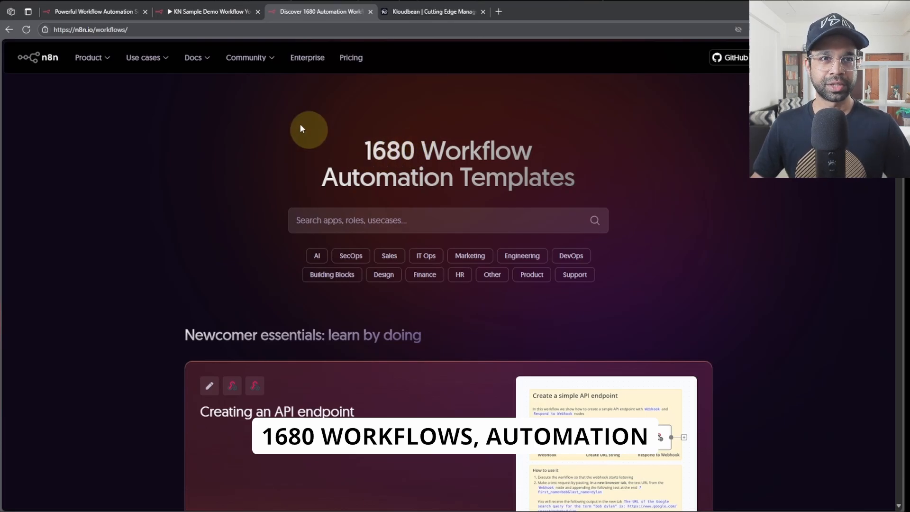
- In the sample demo workflow, review the trigger types, including those under Other ways, and add On chat message as the first step
mouse_move(190, 17)
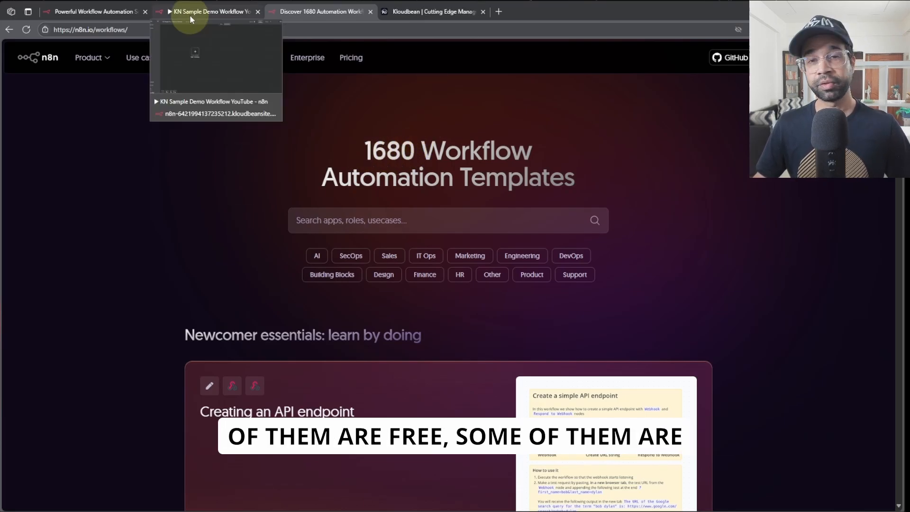
left_click(190, 15)
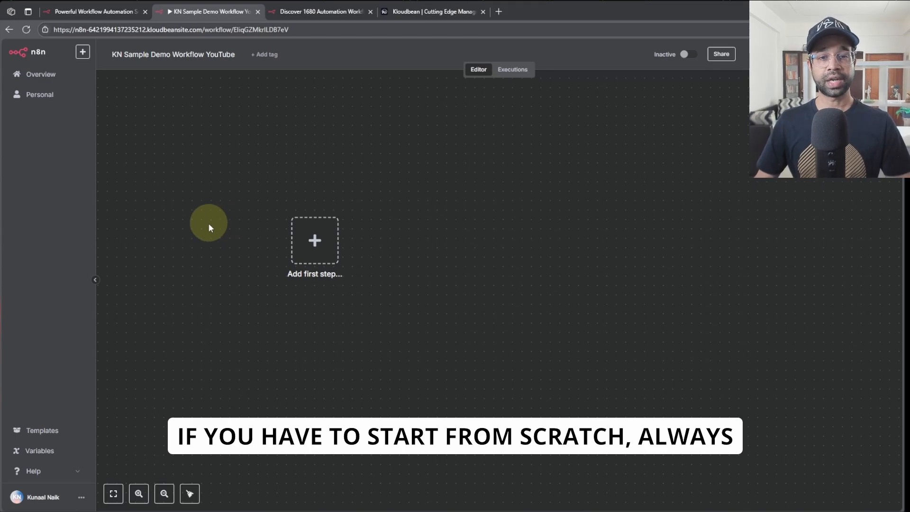
scroll(204, 225, "up", 3)
left_click_drag(509, 269, 429, 277)
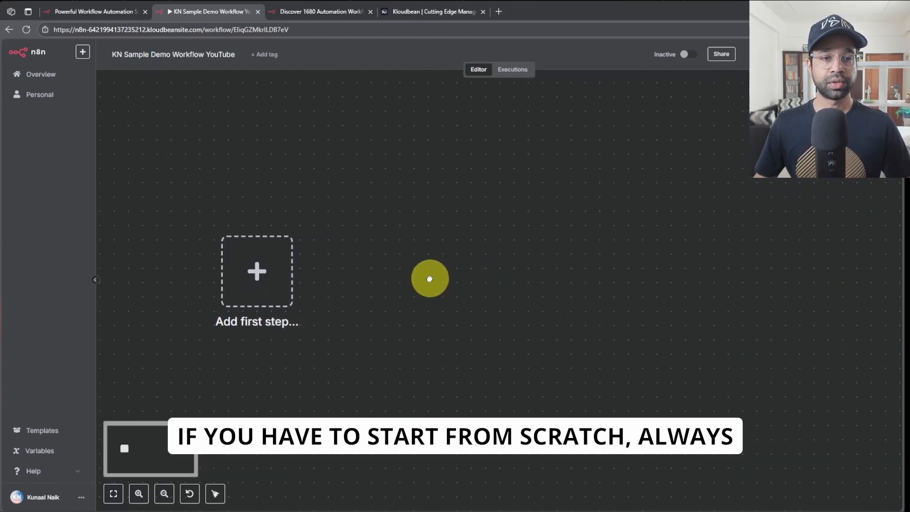
left_click(276, 274)
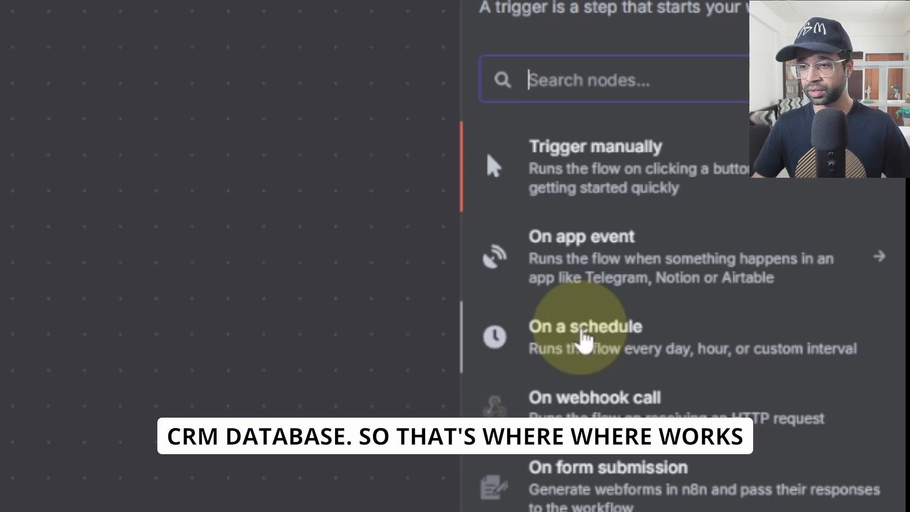
scroll(584, 338, "down", 5)
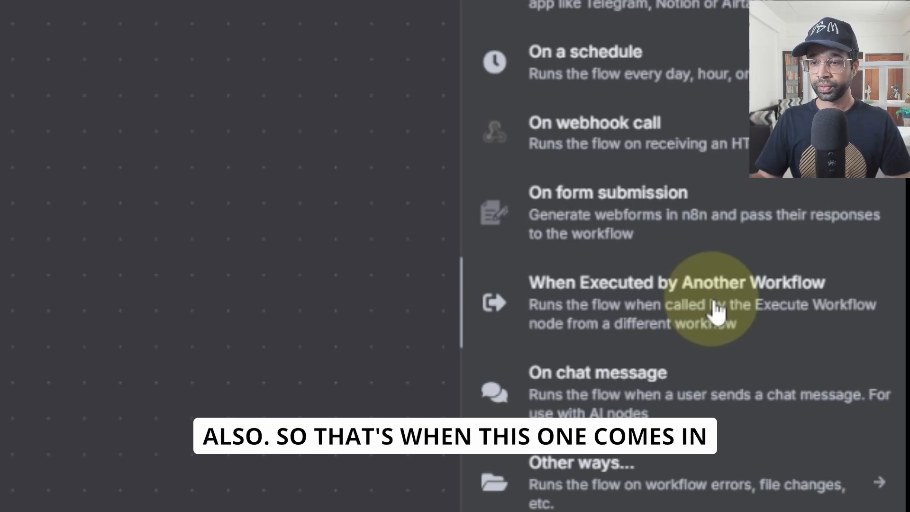
scroll(718, 310, "down", 3)
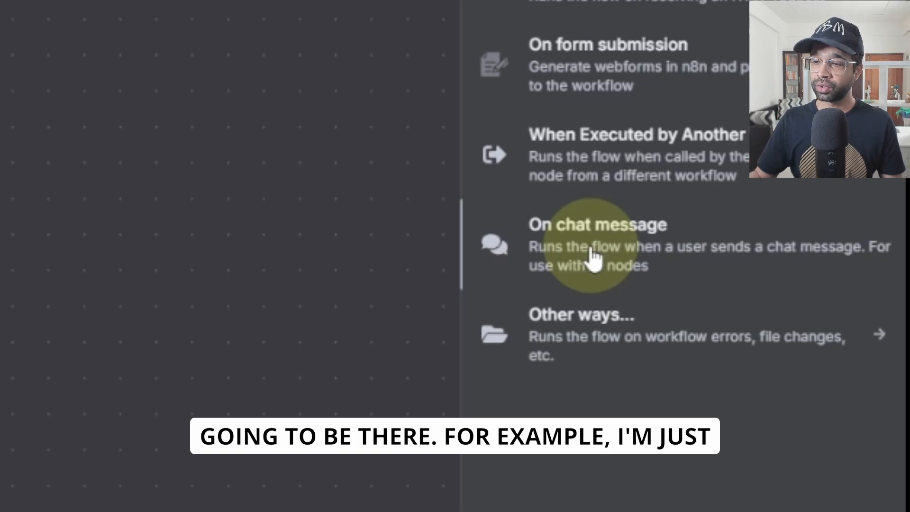
left_click(642, 332)
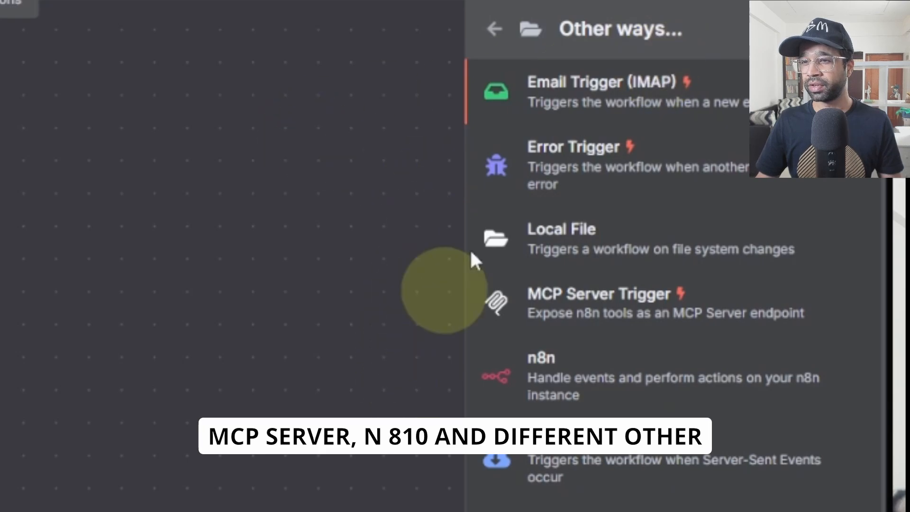
left_click(496, 34)
left_click(631, 256)
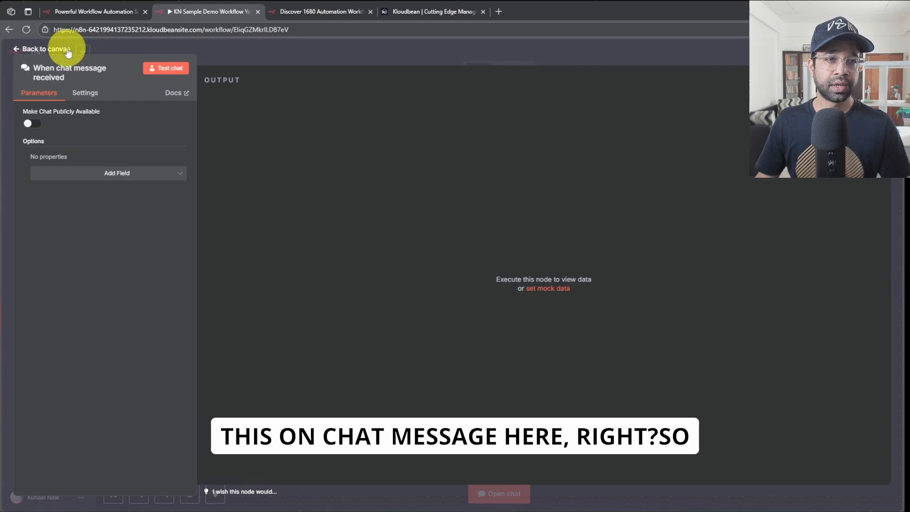
left_click(68, 49)
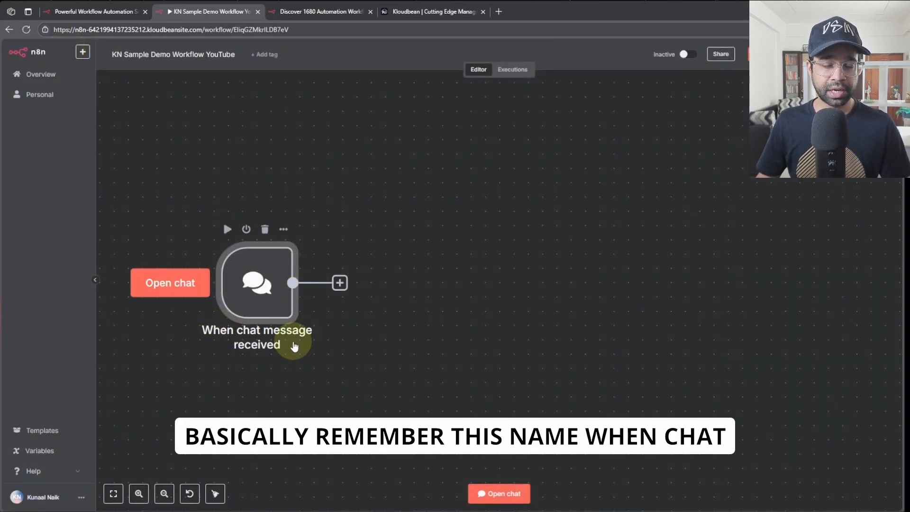
- Open the test chat for the chat trigger and send the message "Hello"
left_click(208, 295)
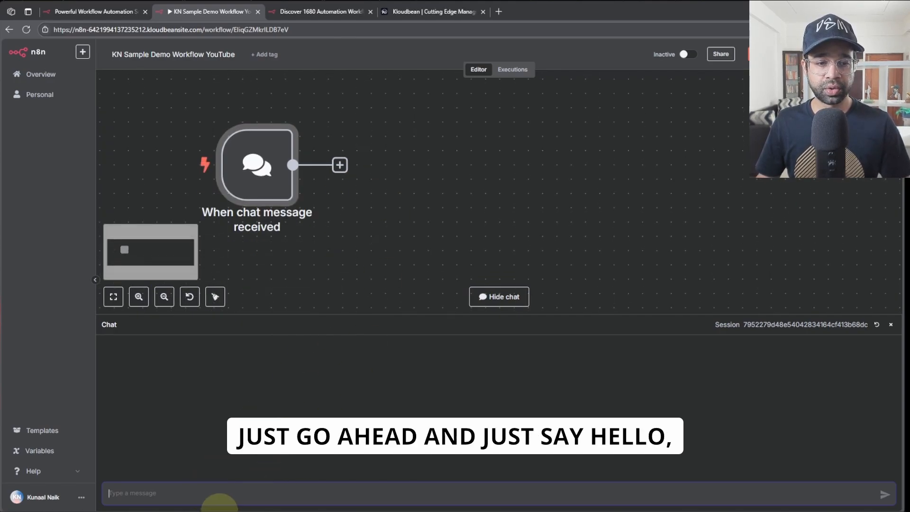
type("Hello")
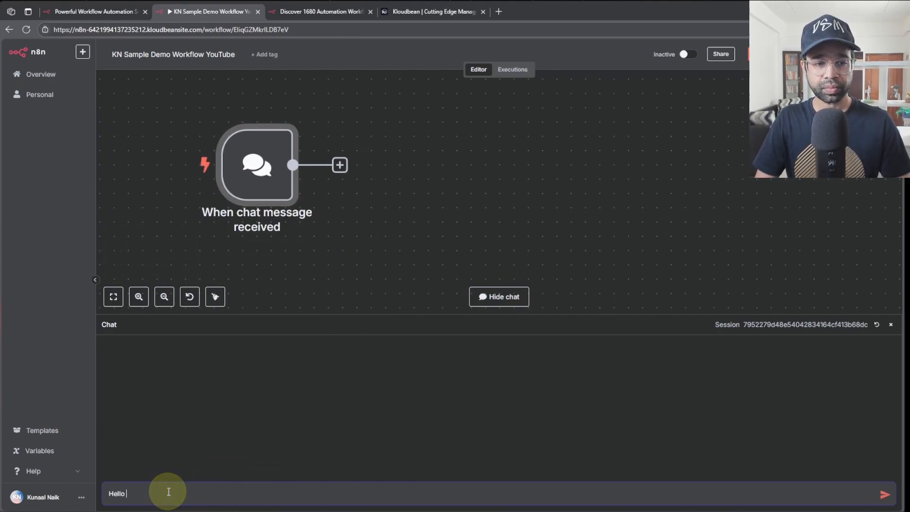
key("Return")
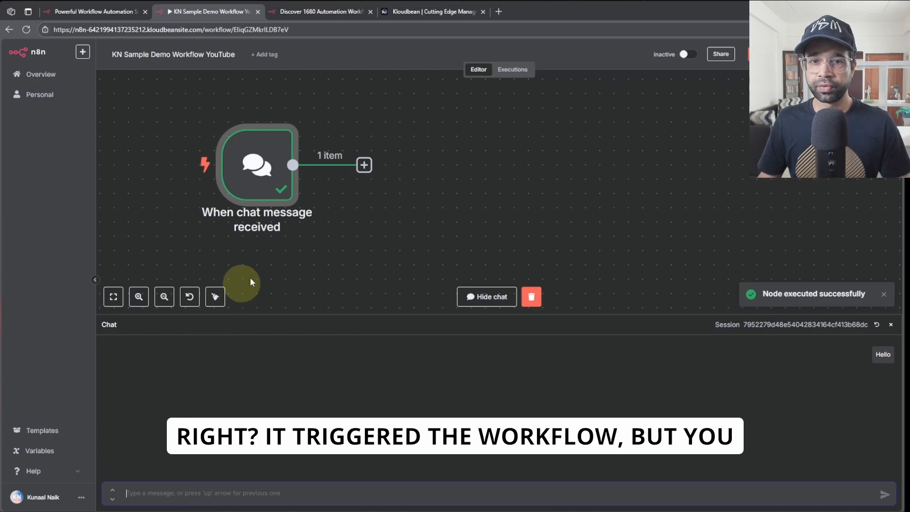
- Inspect the chat trigger's output data, return to the canvas and hide the chat
double_click(262, 156)
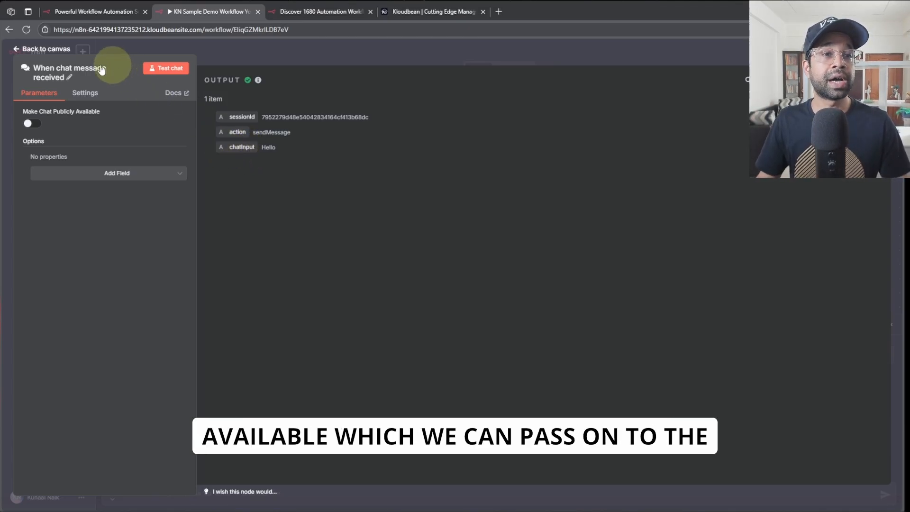
left_click(26, 54)
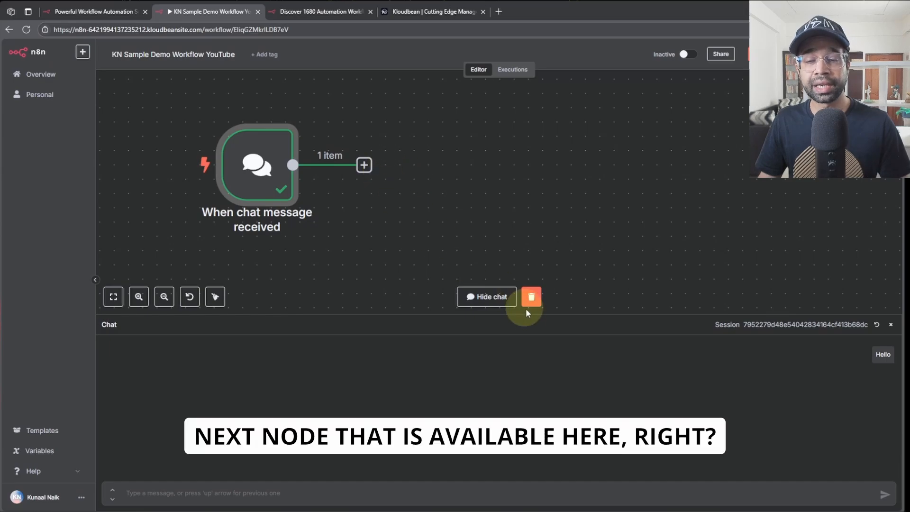
left_click(491, 303)
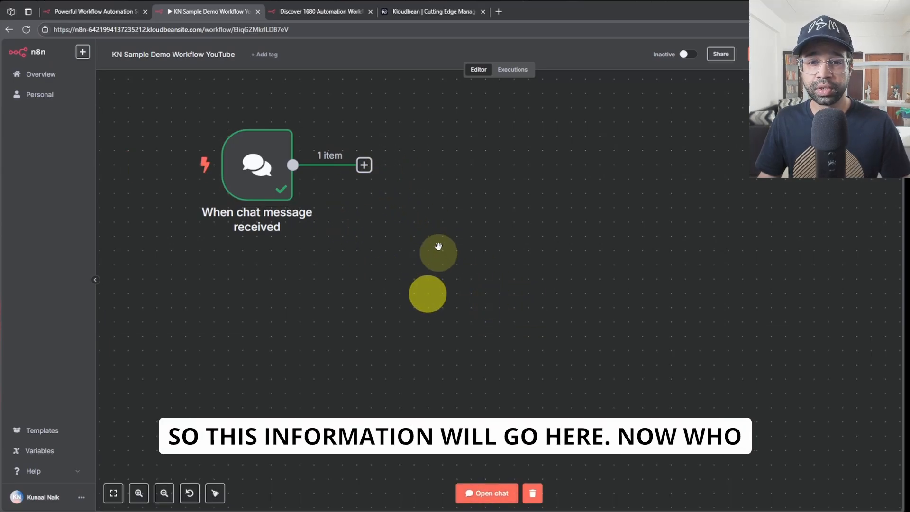
- Add an AI Agent node from the Advanced AI nodes after the chat trigger and show its input data as JSON
left_click_drag(432, 248, 423, 301)
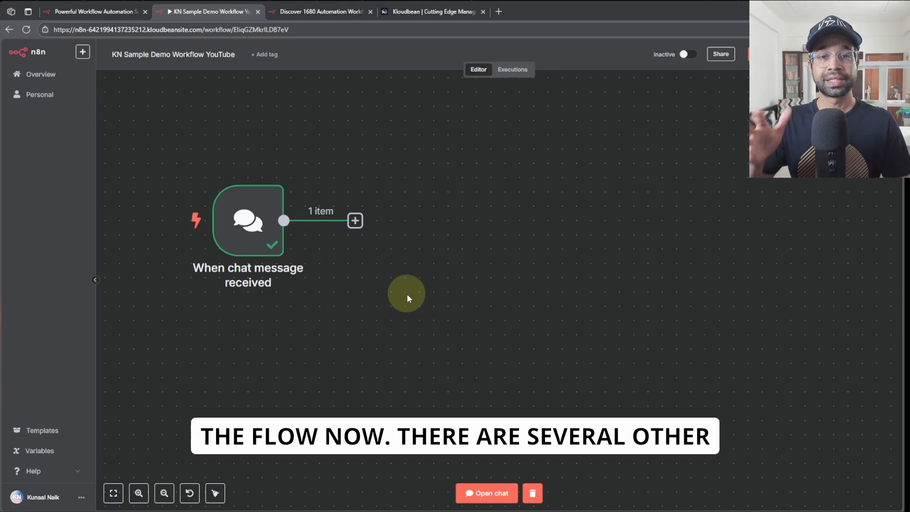
left_click(355, 222)
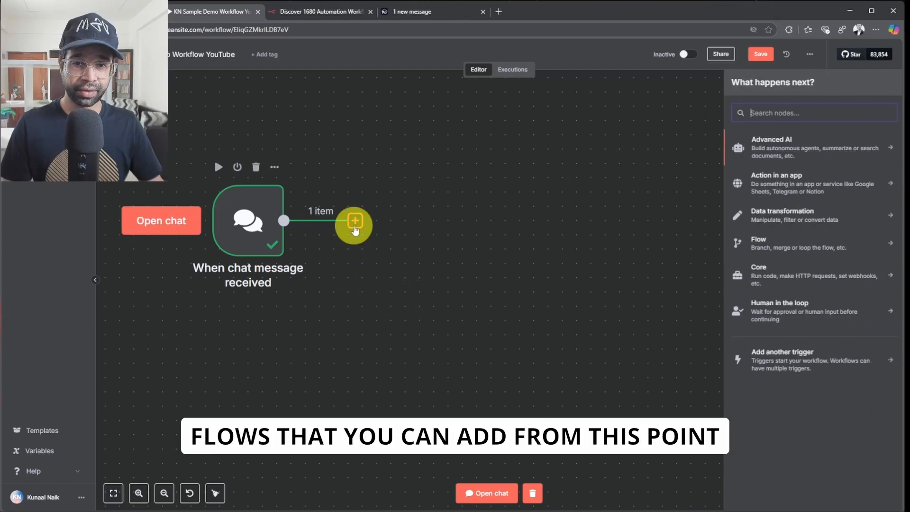
left_click(784, 144)
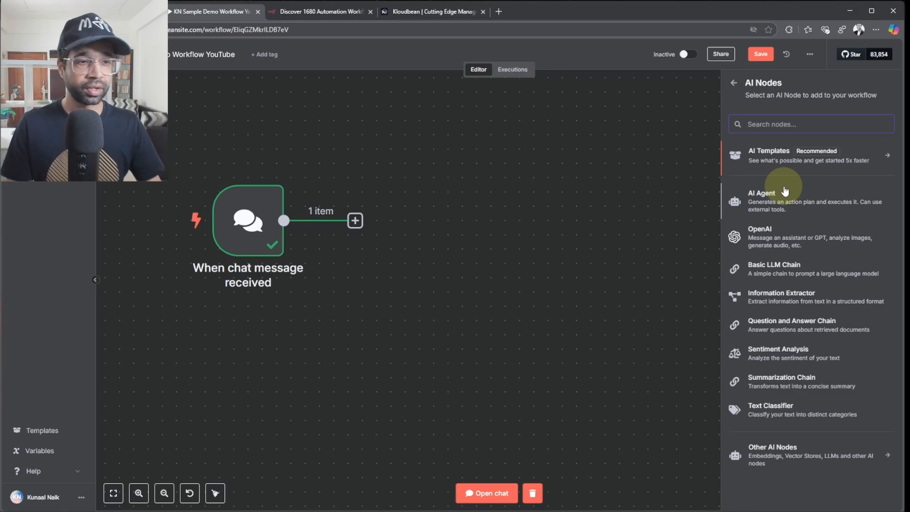
left_click(768, 199)
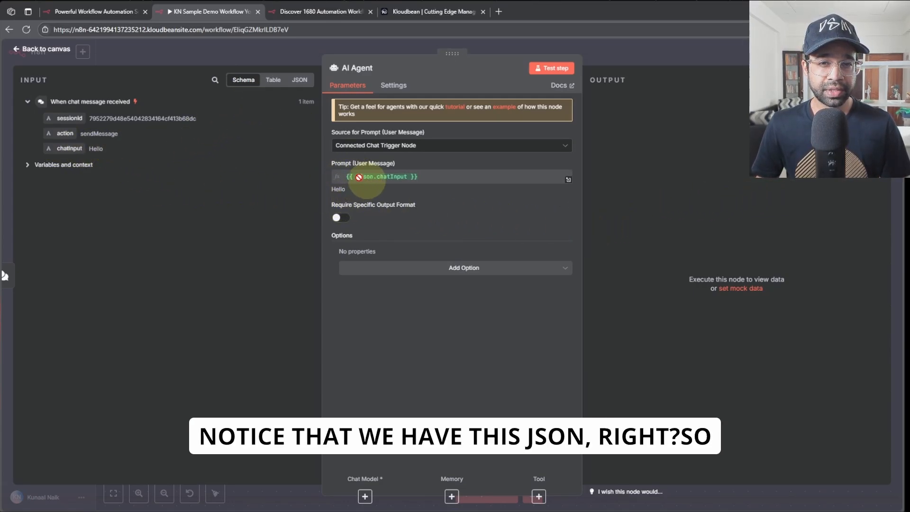
left_click(300, 80)
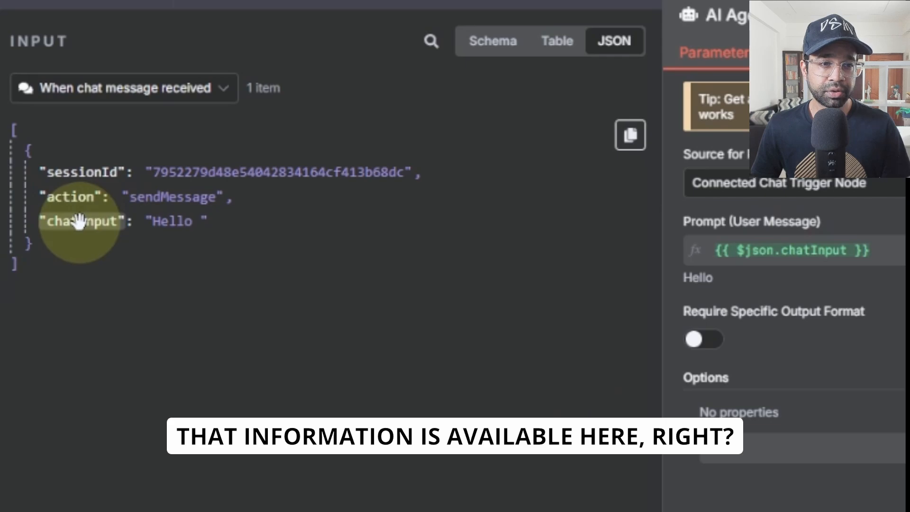
- Try the Define below prompt source with the trigger's chatInput field in the AI Agent, and restore Connected Chat Trigger Node
left_click(895, 248)
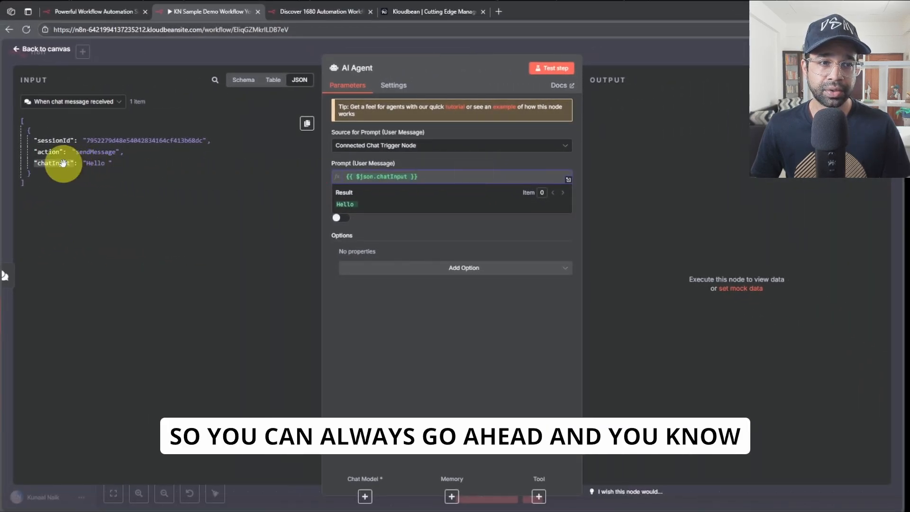
left_click_drag(63, 162, 402, 151)
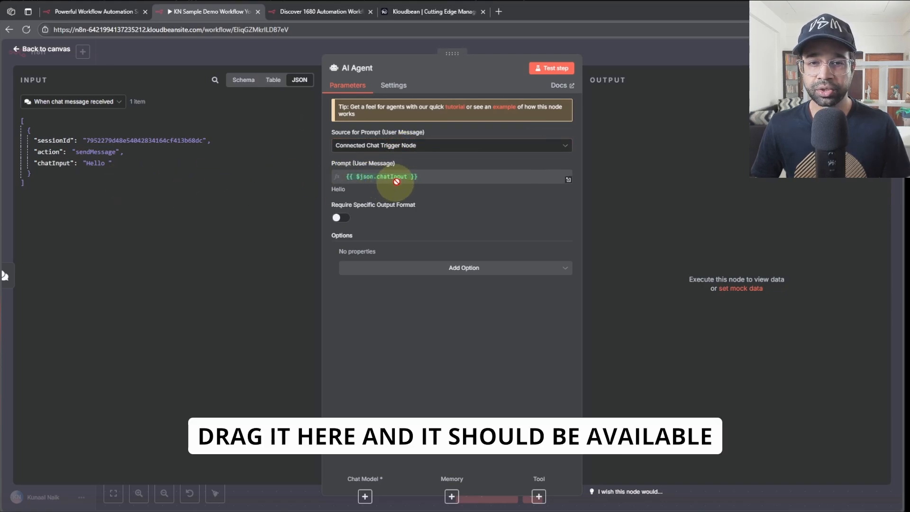
left_click(378, 146)
left_click(371, 184)
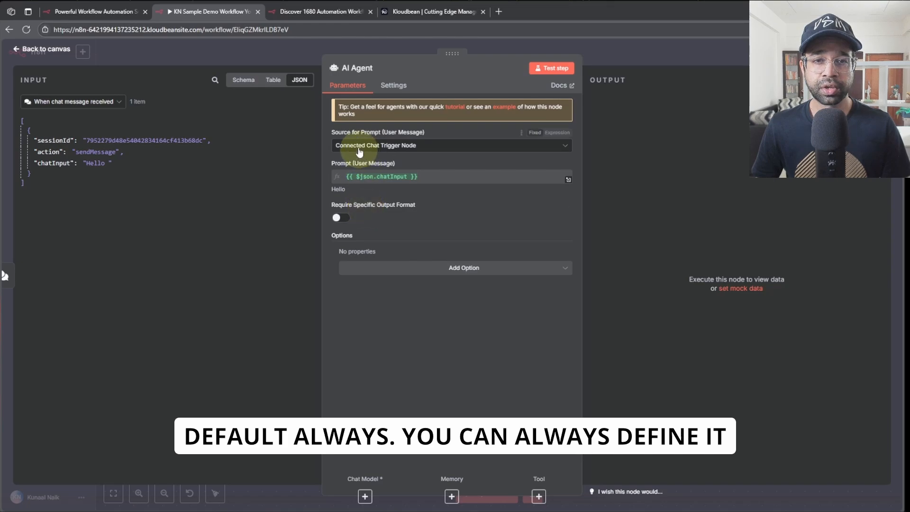
left_click(360, 151)
left_click(350, 196)
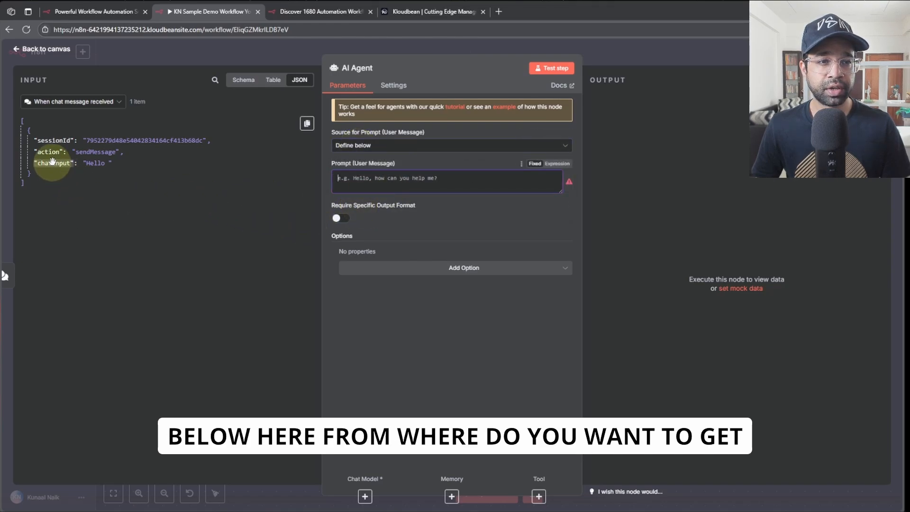
left_click_drag(52, 162, 403, 178)
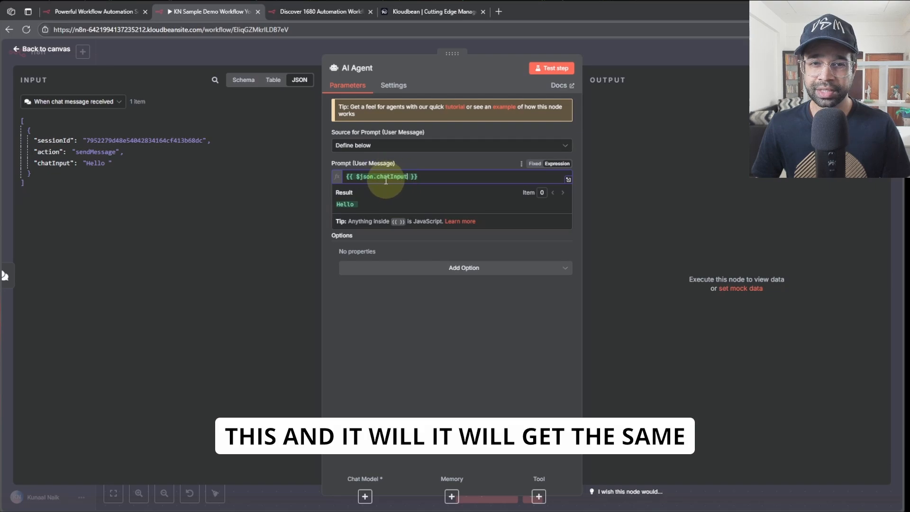
left_click(382, 146)
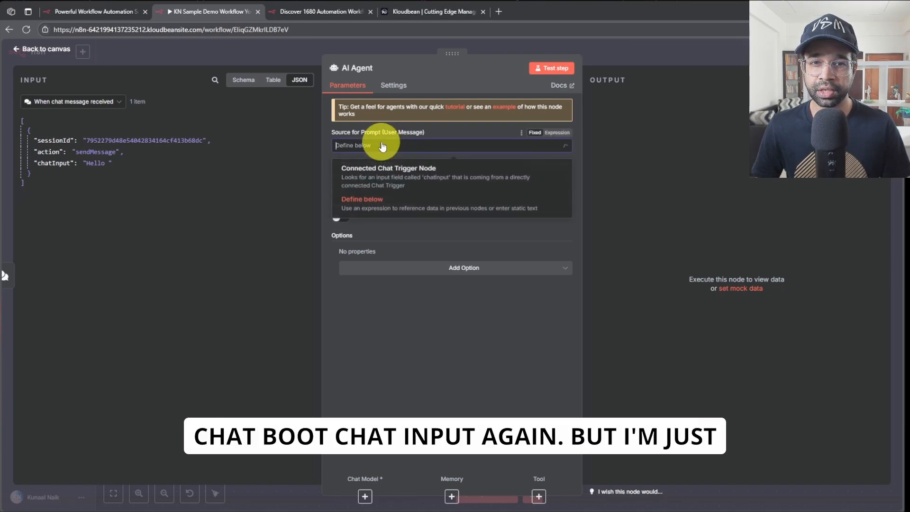
left_click(376, 176)
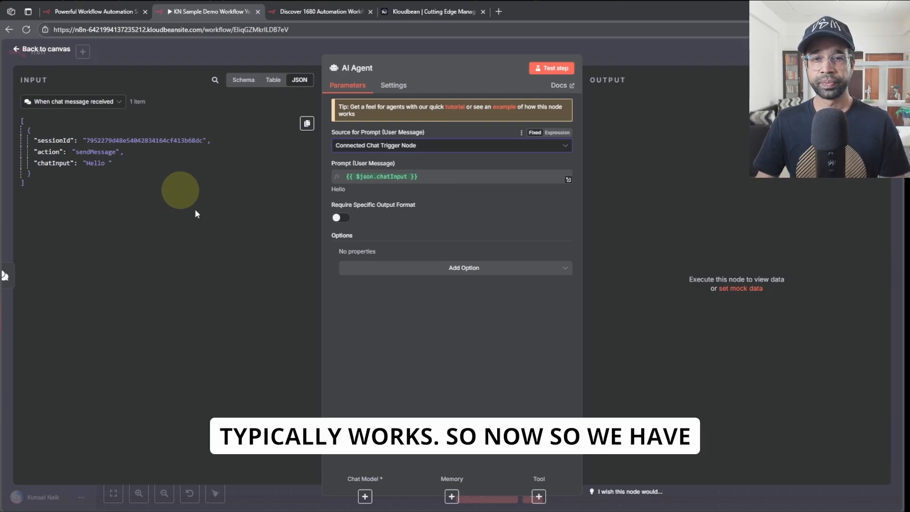
- Return to the canvas to view the connected nodes, reopen the AI Agent and run a test of that step
left_click(56, 49)
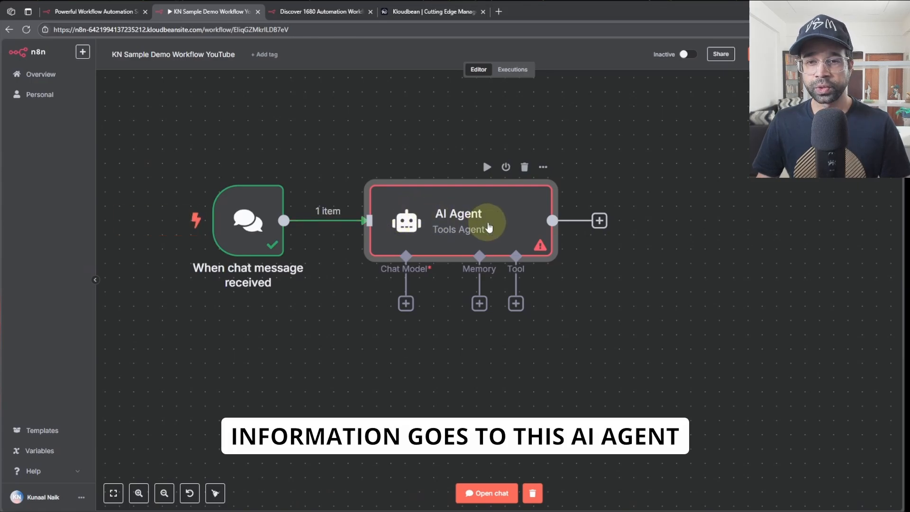
scroll(489, 227, "down", 2)
left_click_drag(680, 292, 600, 263)
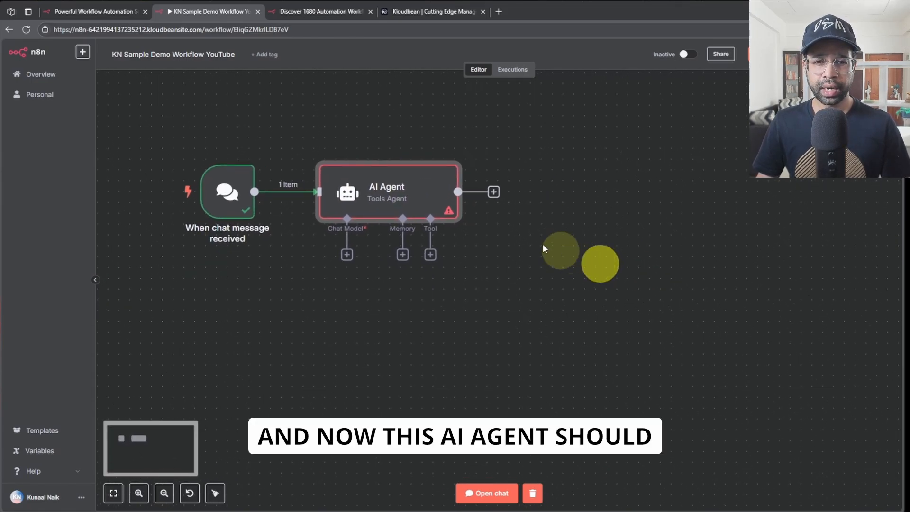
double_click(417, 198)
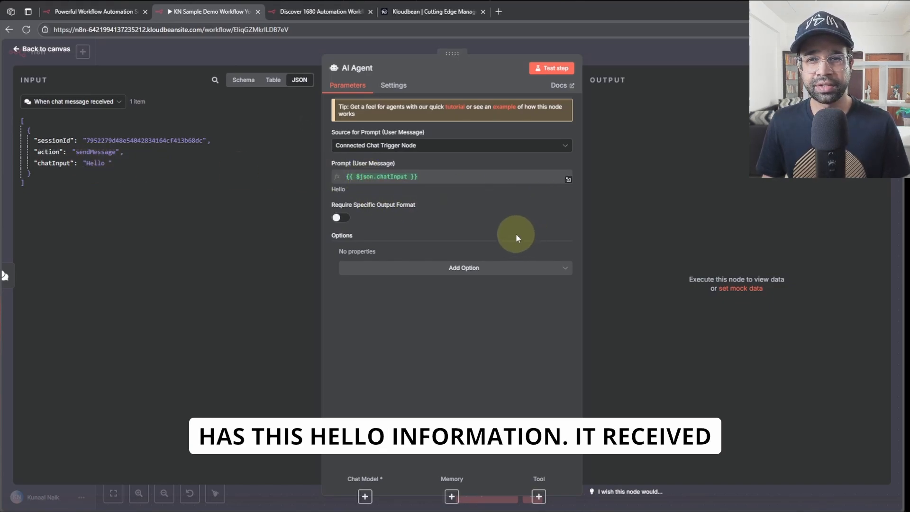
left_click(552, 68)
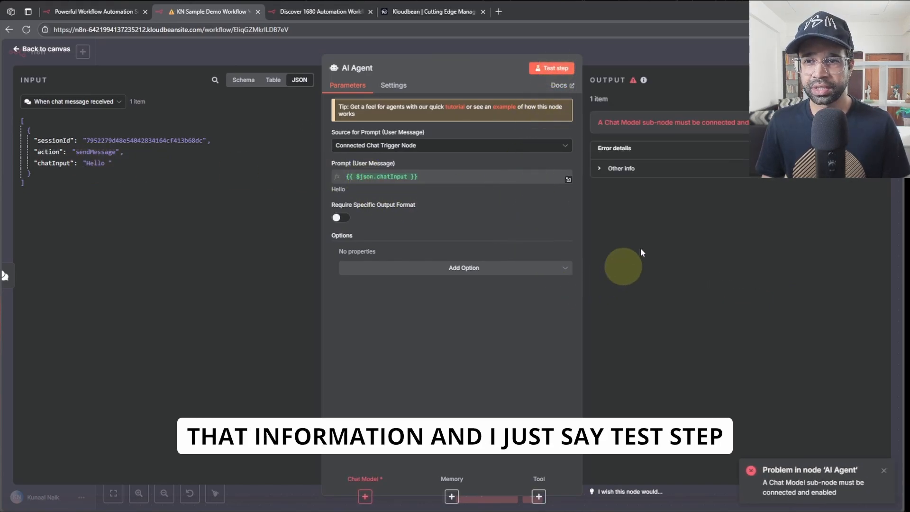
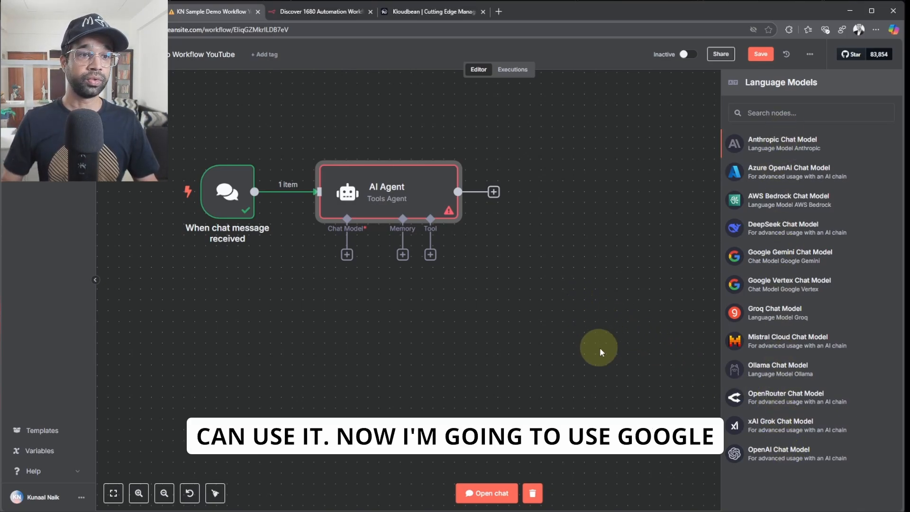
- Add a Google Gemini Chat Model to the AI Agent with the KN GEMINI API KEY credential and open the credential's details
left_click(782, 256)
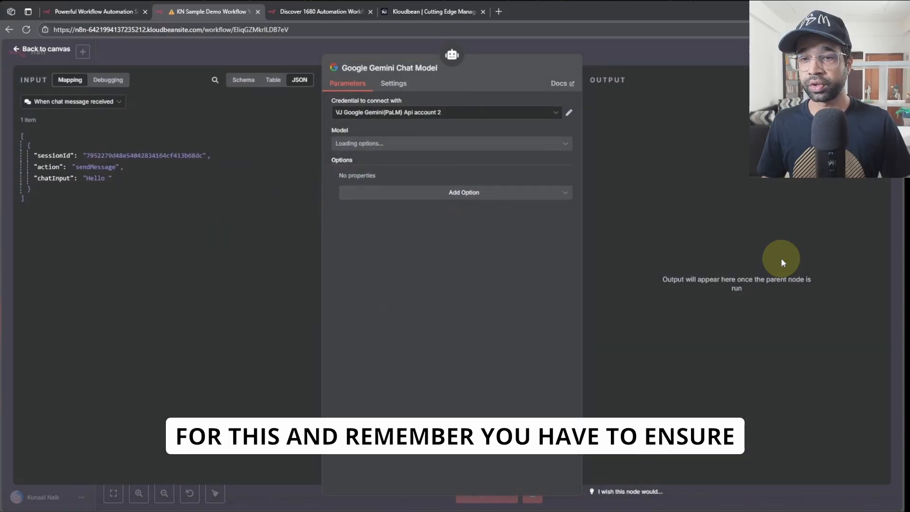
left_click(428, 113)
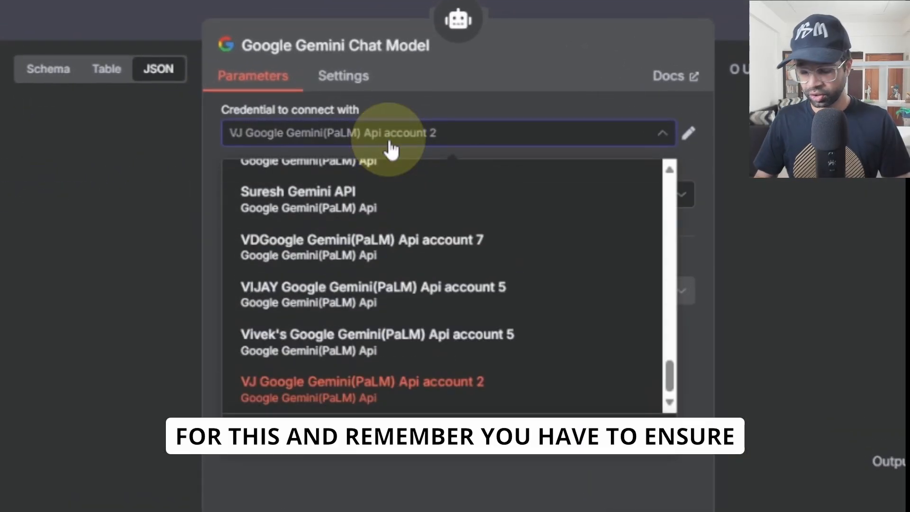
type("kn")
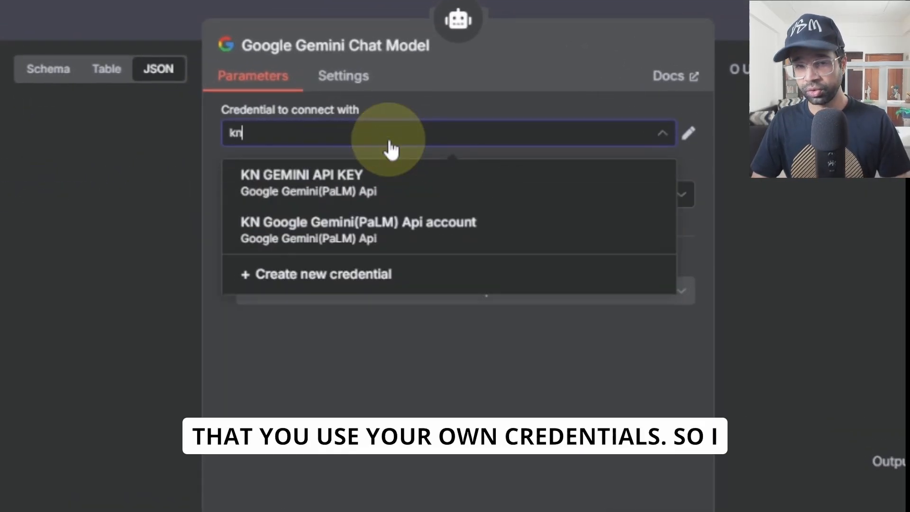
left_click(359, 179)
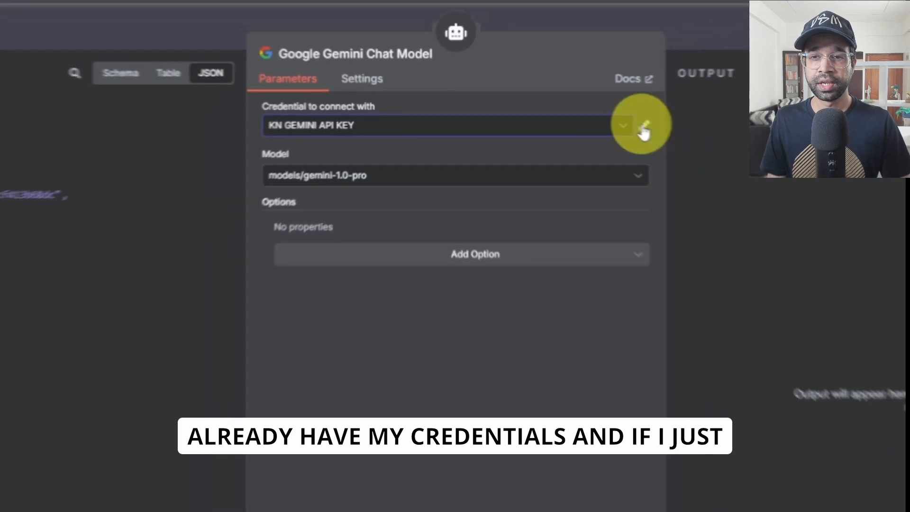
left_click(643, 126)
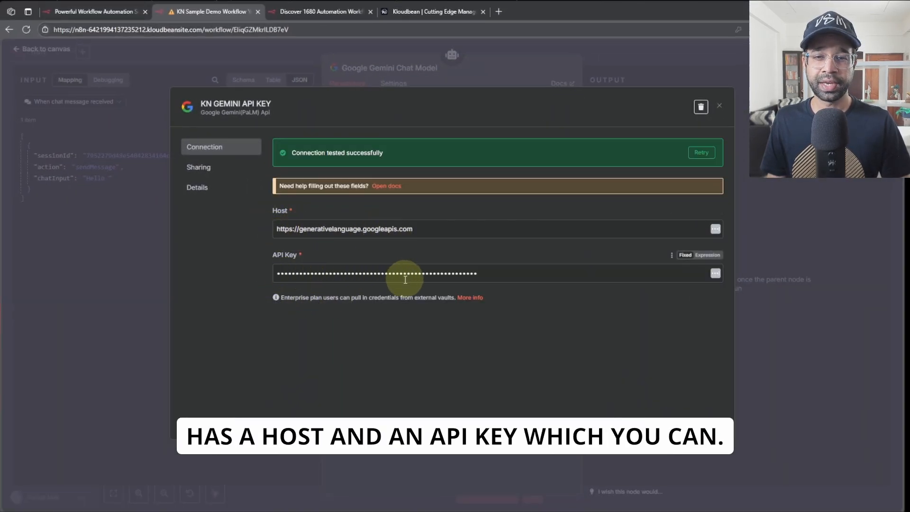
- Search the web for google cloud console in a new browser tab and open the Google Cloud console
left_click(498, 12)
type("google")
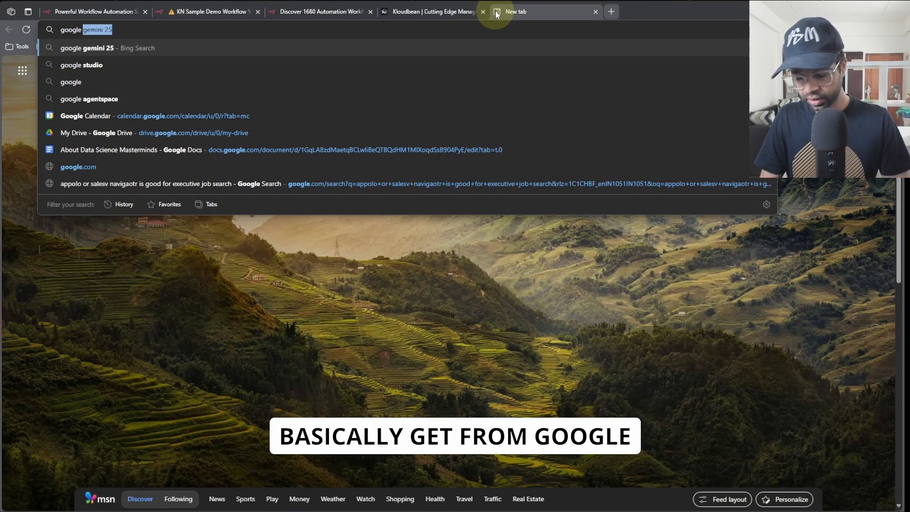
type(" clou")
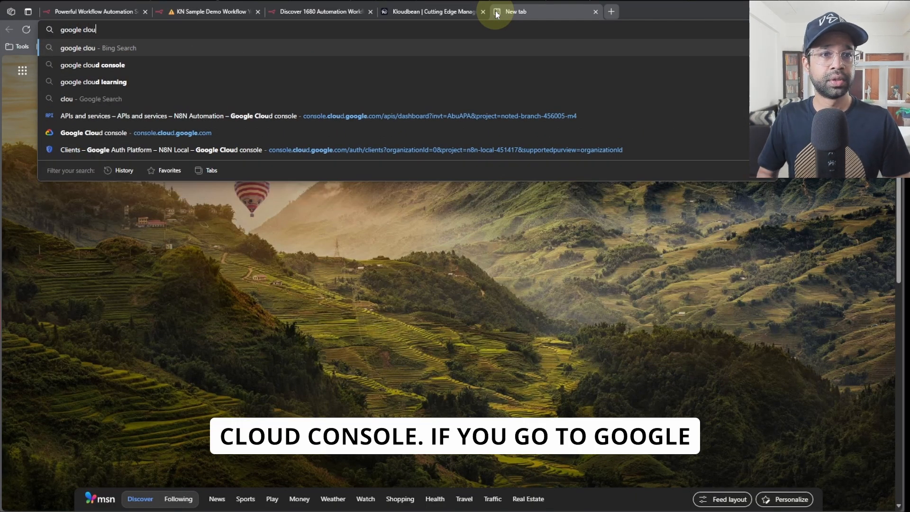
key("Down")
key("Return")
left_click(179, 146)
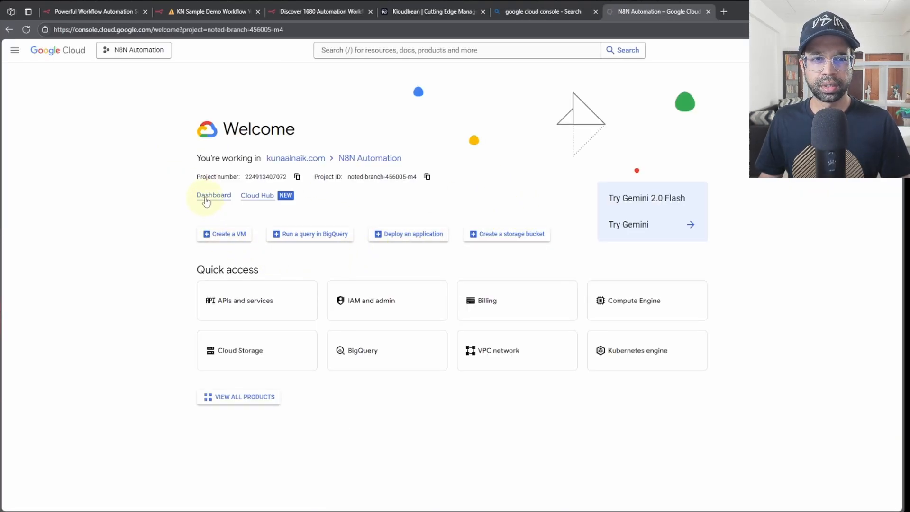
- Search for google ai studio api key, open Google AI Studio from the related ai studio api key free results and close the leftover search tab
left_click(675, 28)
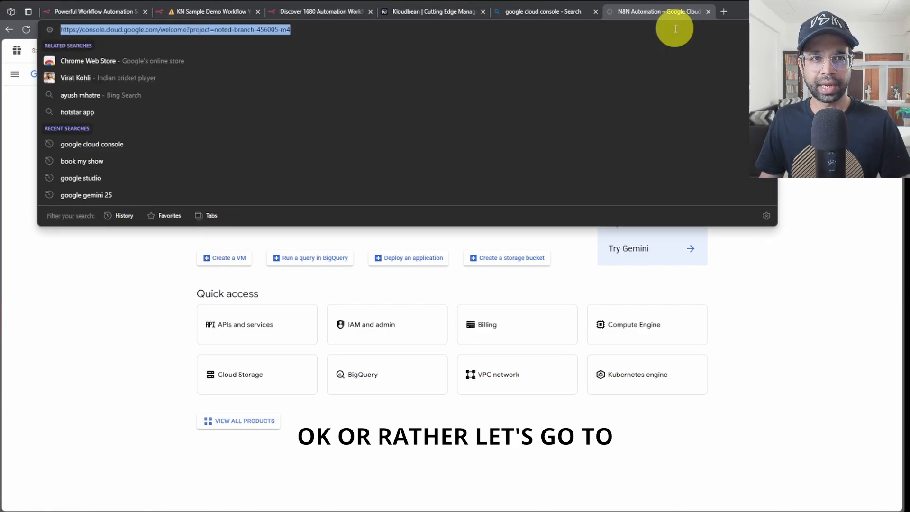
type("google ai stu")
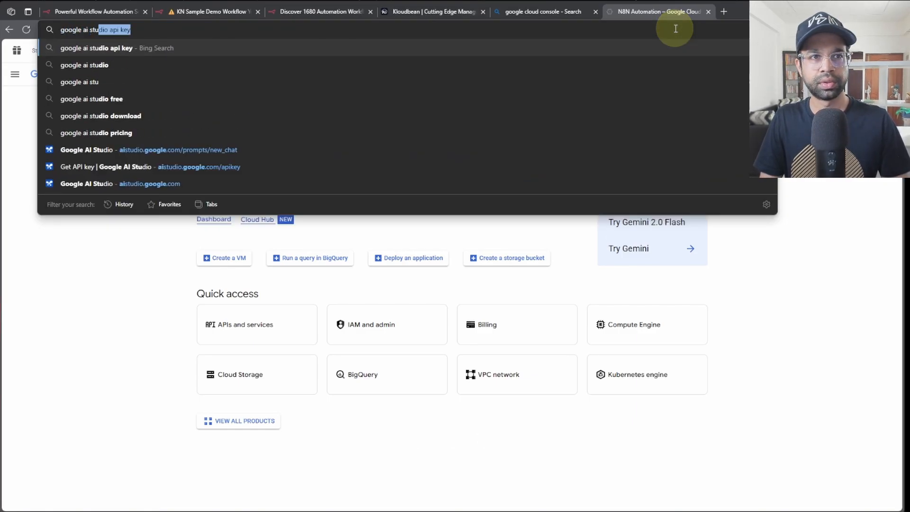
key("Return")
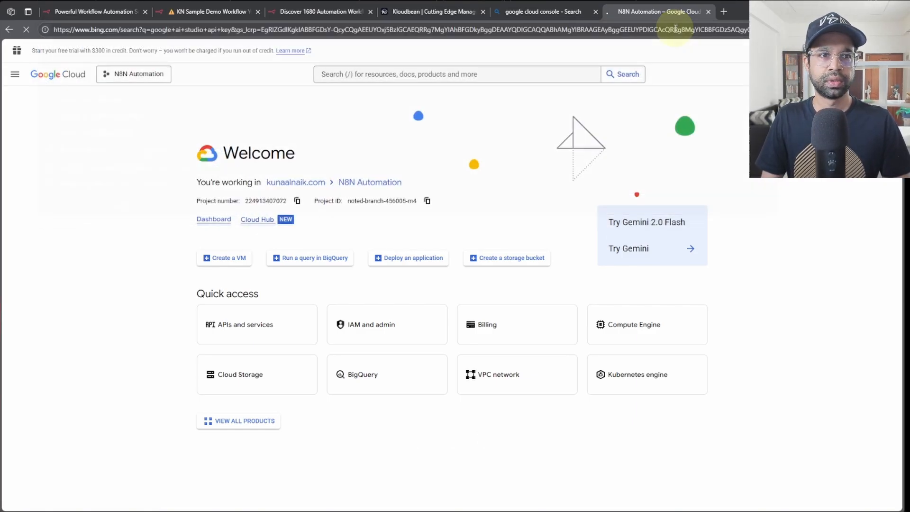
left_click(209, 157)
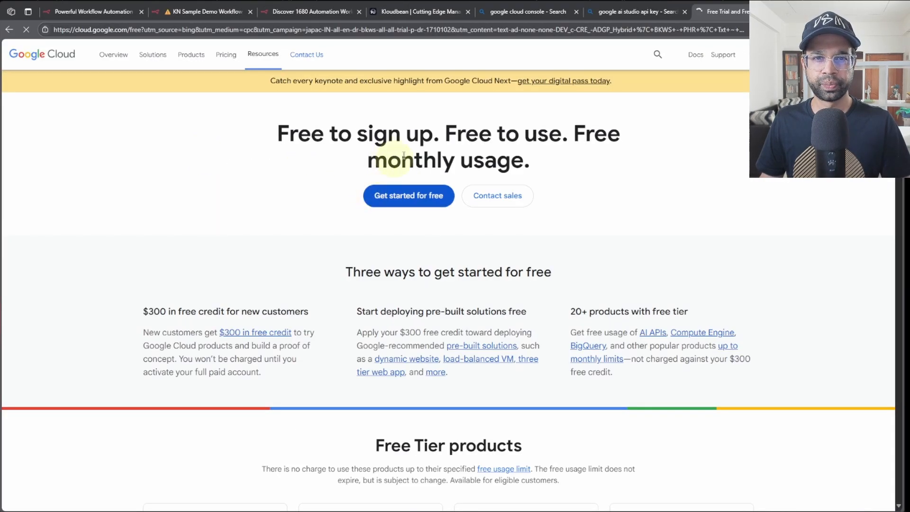
left_click(642, 16)
scroll(147, 342, "down", 4)
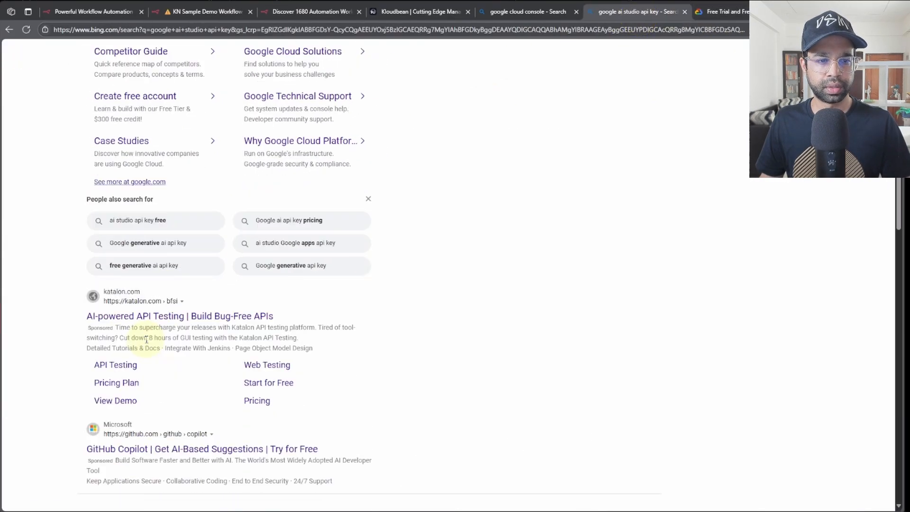
scroll(173, 299, "up", 4)
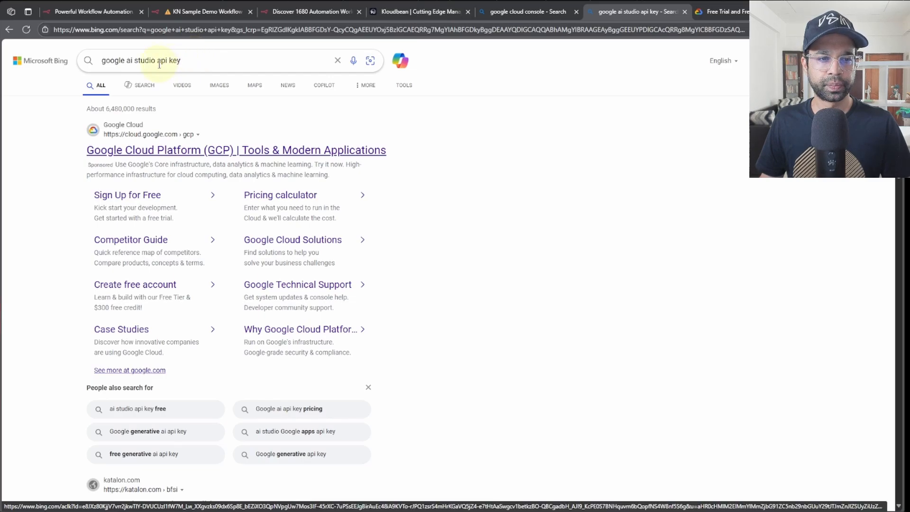
left_click(172, 407)
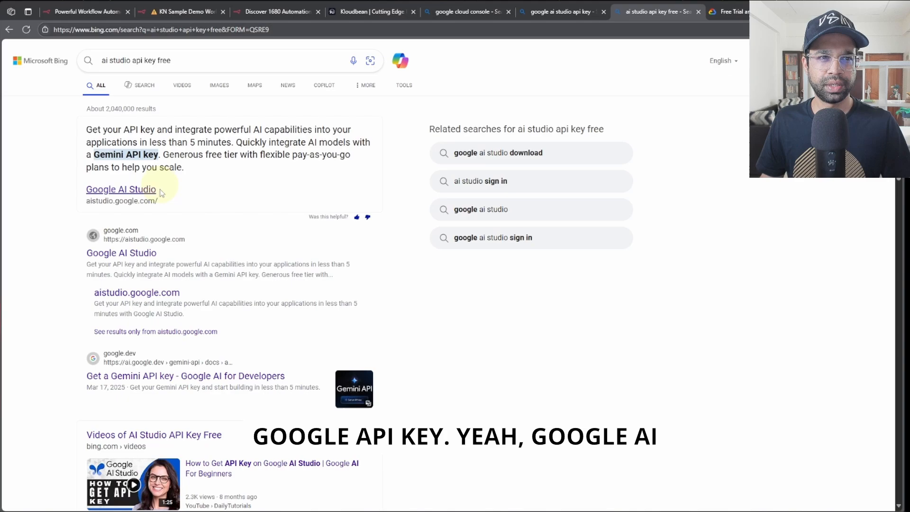
left_click(138, 253)
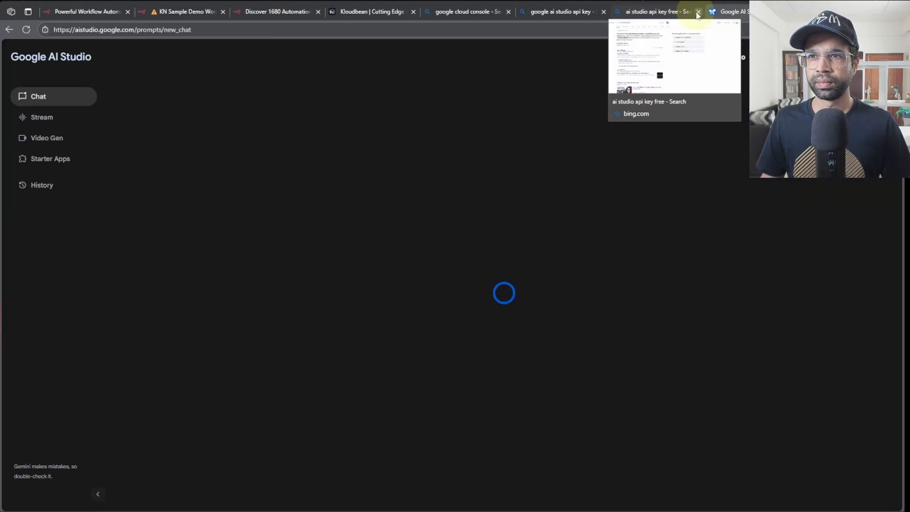
left_click(698, 11)
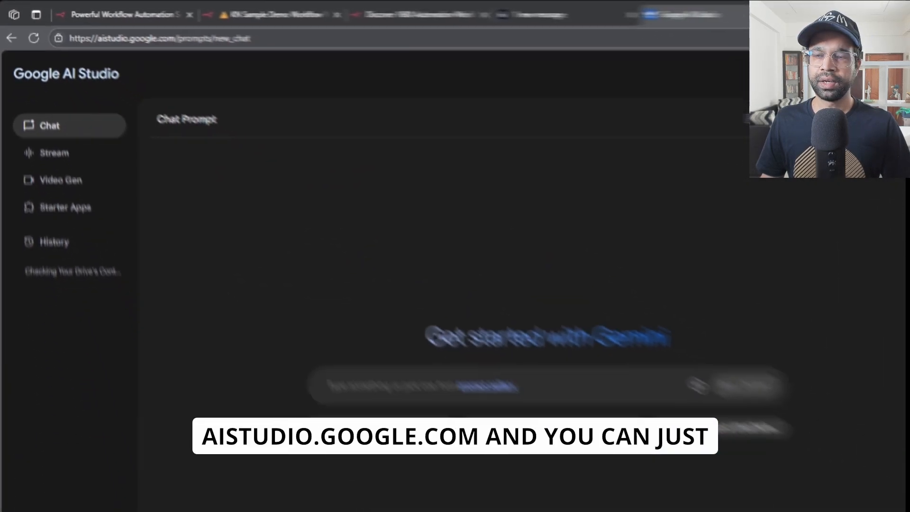
- Preview creating an API key in the existing Gemini API project, cancel the dialog and switch back to the Gemini credential in n8n
left_click(680, 59)
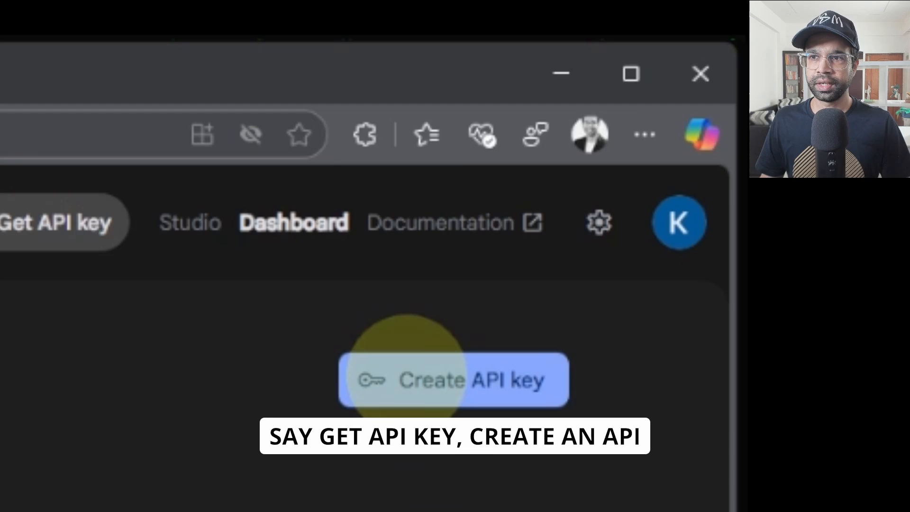
left_click(803, 107)
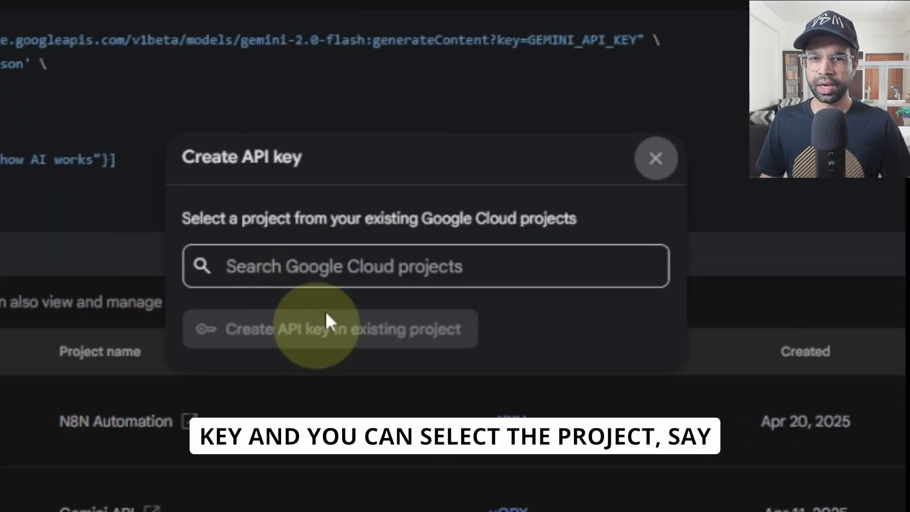
left_click(323, 272)
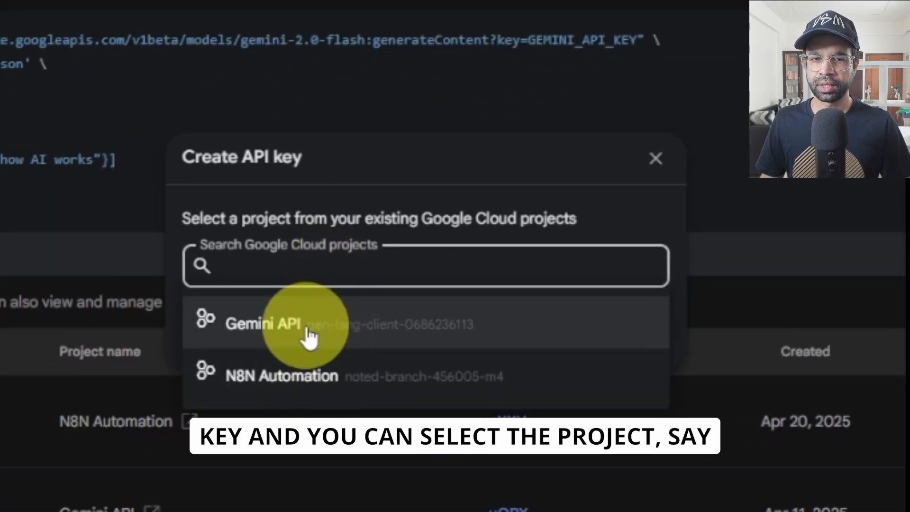
left_click(308, 328)
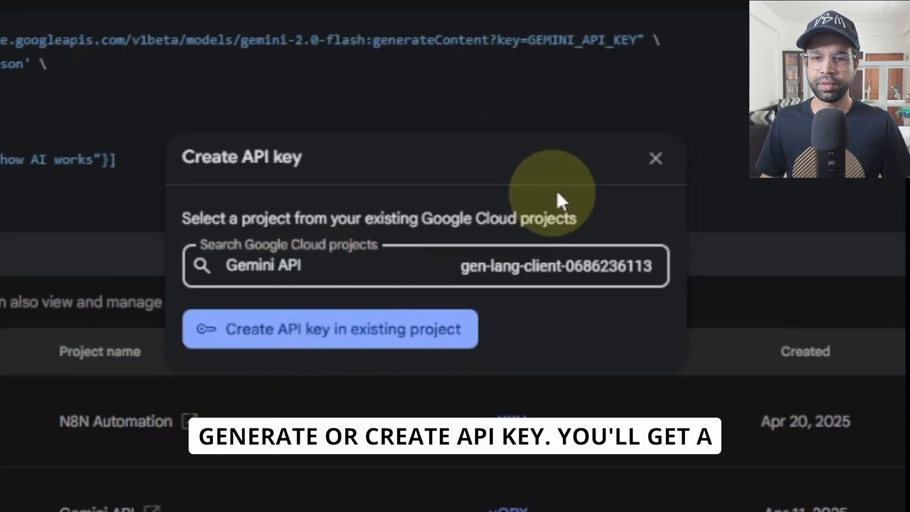
left_click(655, 159)
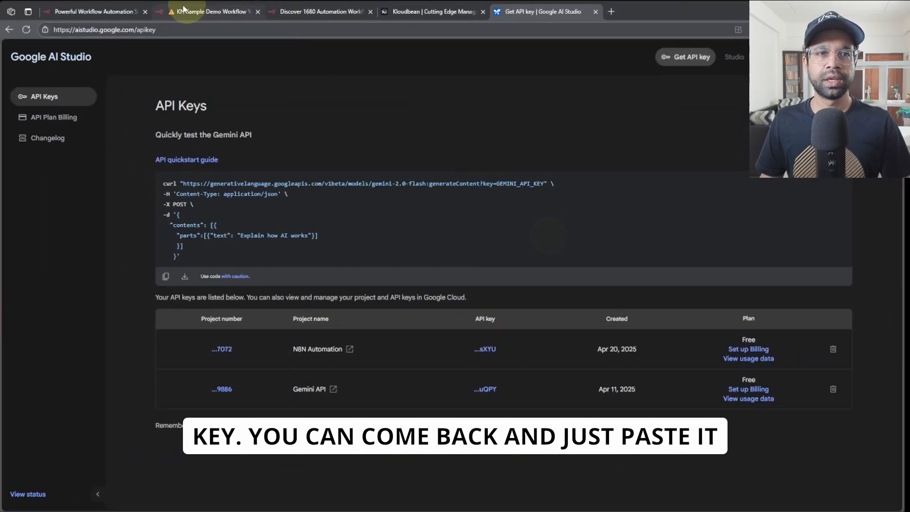
left_click(183, 9)
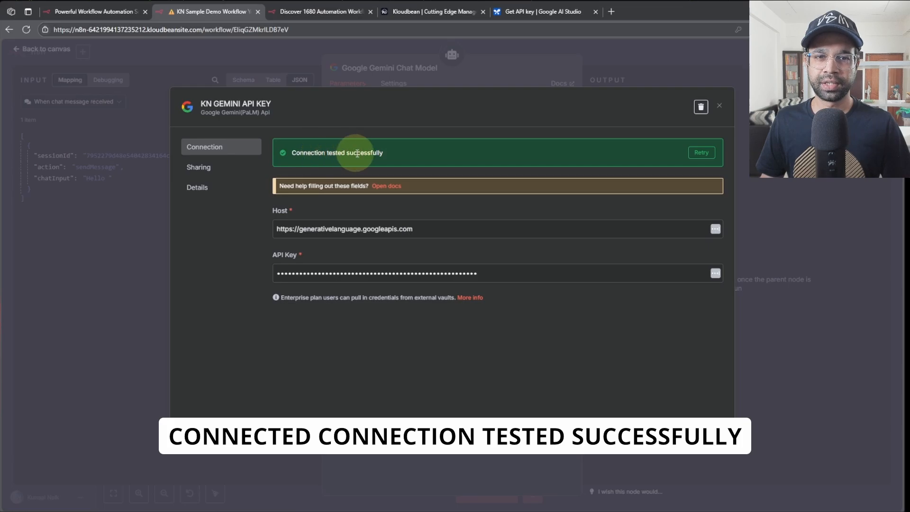
- Close the Gemini credential and browse the models available for the Google Gemini Chat Model
left_click(720, 105)
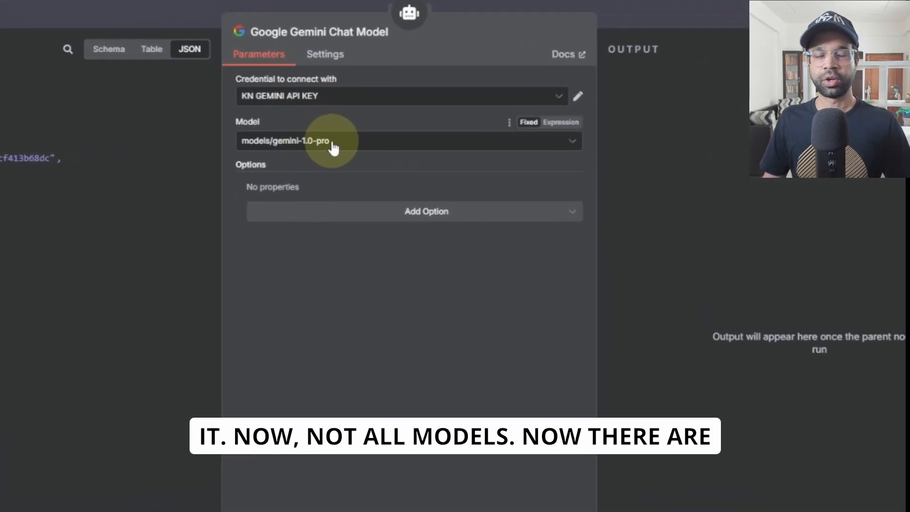
left_click(332, 147)
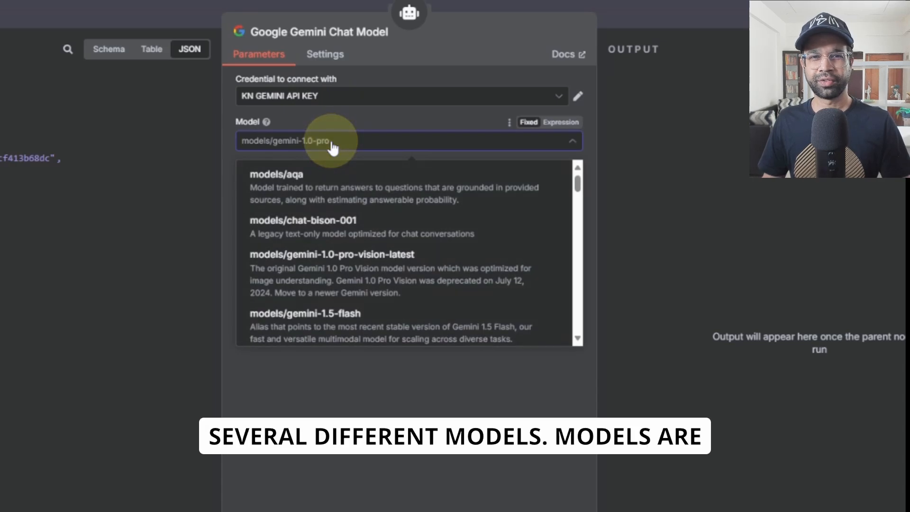
scroll(378, 230, "down", 5)
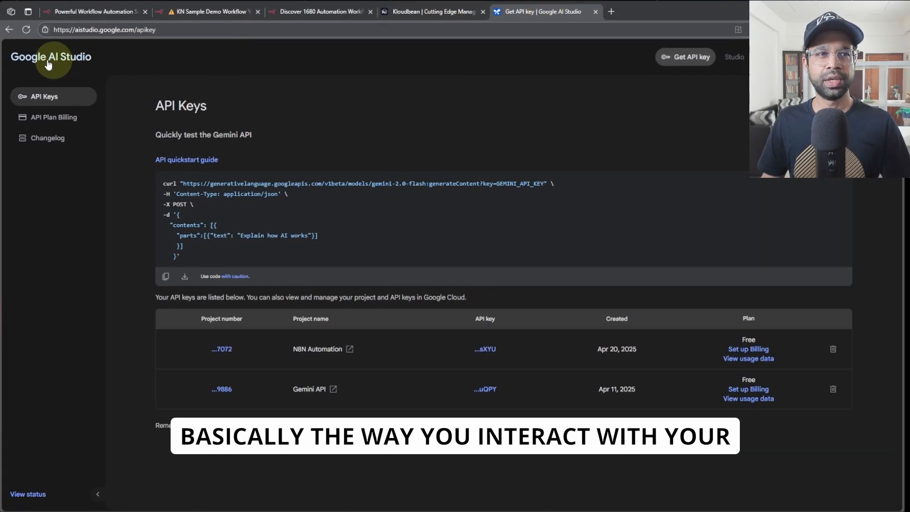
- Switch to Google AI Studio, go back to its Chat Prompt page, and enter and clear the sample text rgre in the prompt
left_click(10, 29)
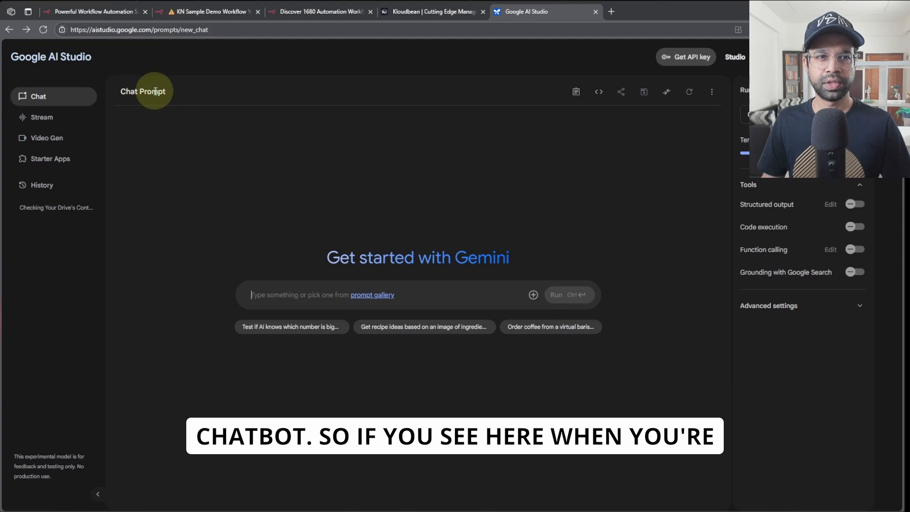
type("rgre")
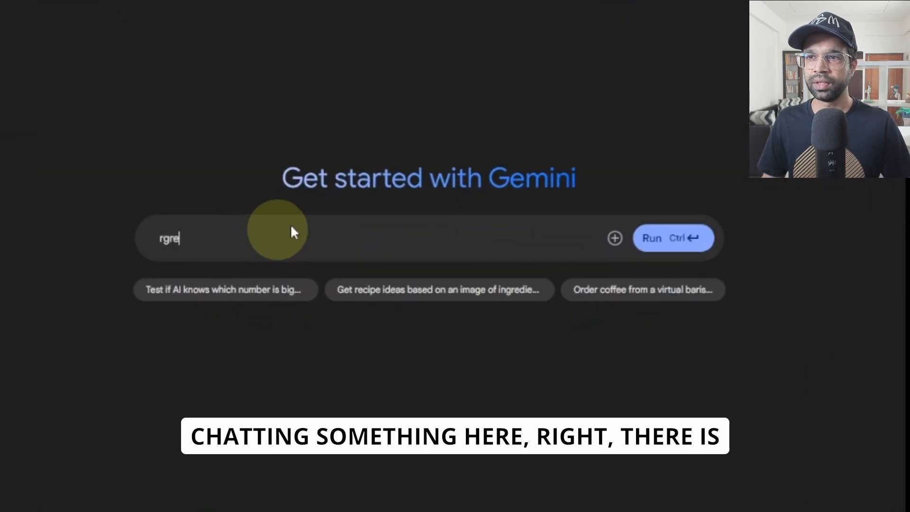
key("BackSpace")
key("BackSpace")
key("BackSpace")
key("BackSpace")
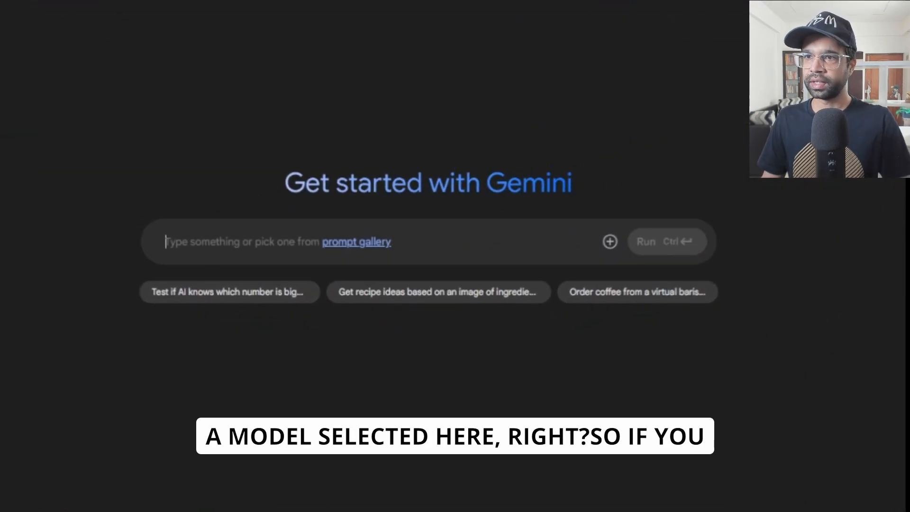
- Compare the pricing and rate limits of the Gemini 2.5 and Gemini 2.0 models in AI Studio's model picker and close it
mouse_move(641, 138)
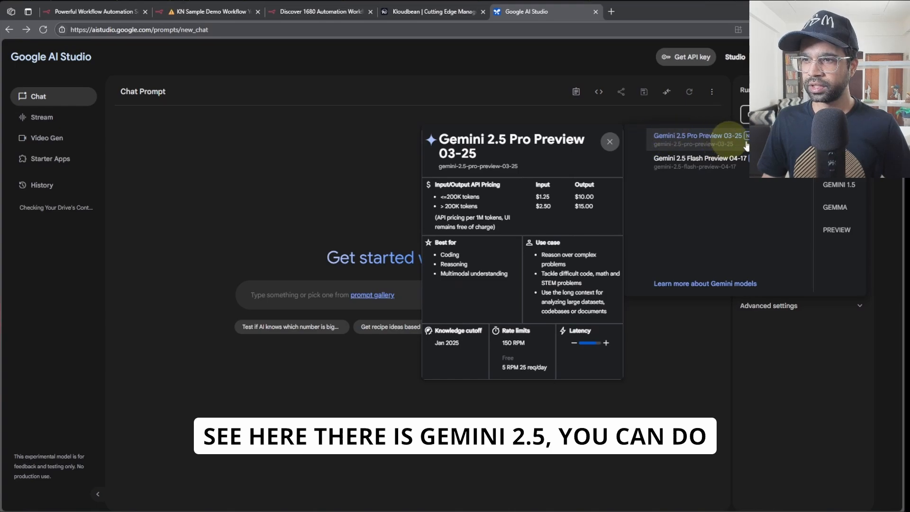
left_click(848, 166)
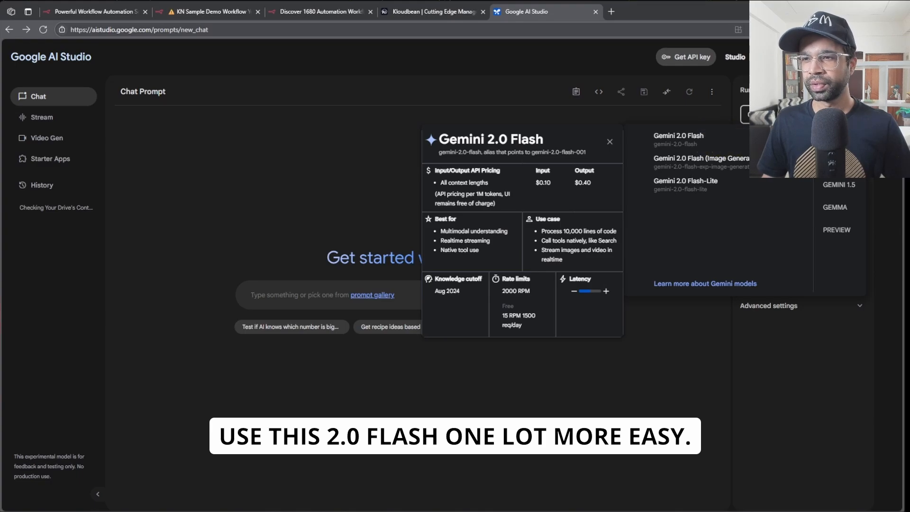
left_click(839, 140)
mouse_move(662, 132)
mouse_move(659, 162)
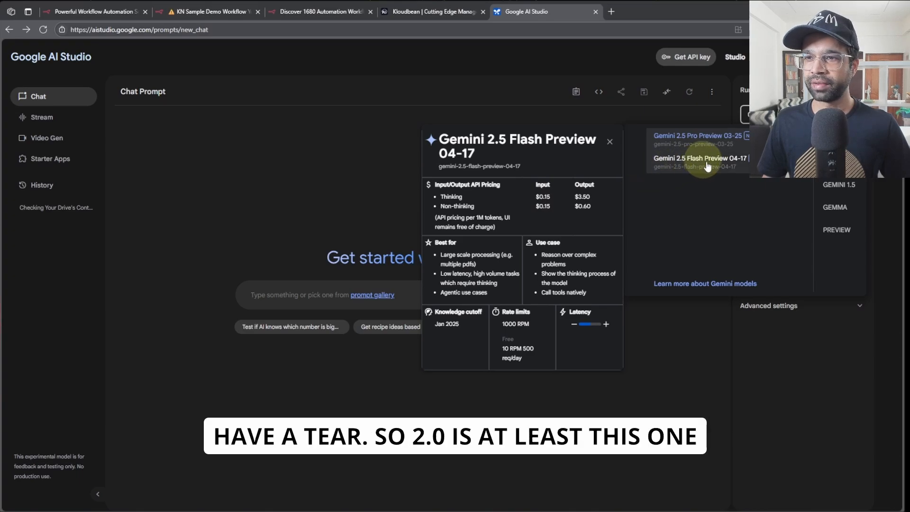
left_click(836, 177)
mouse_move(665, 142)
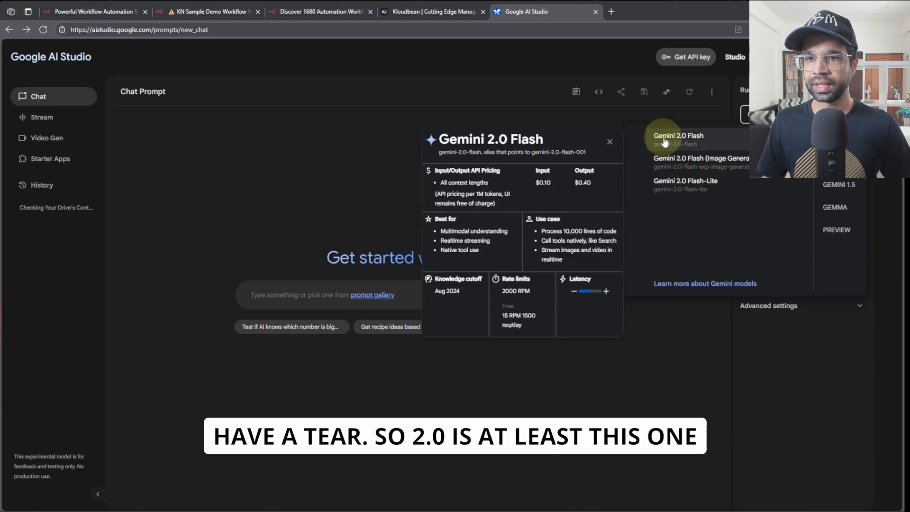
mouse_move(664, 161)
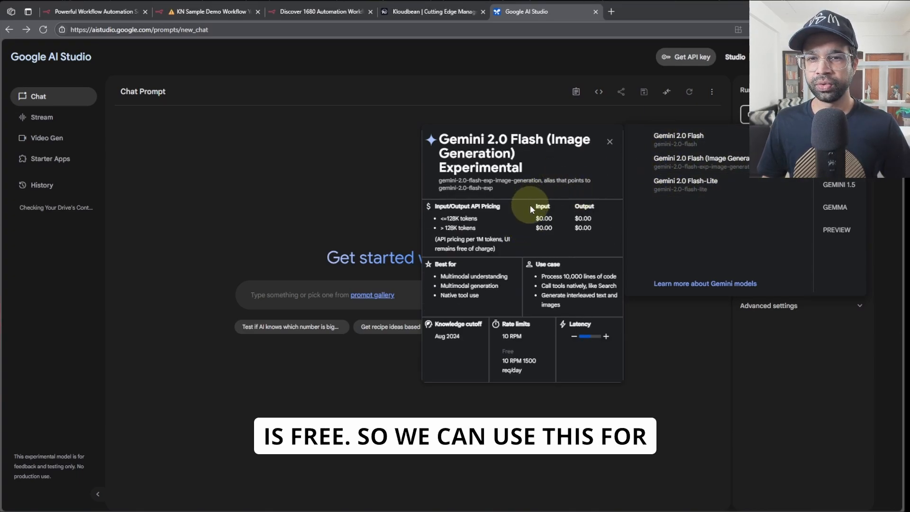
left_click(324, 165)
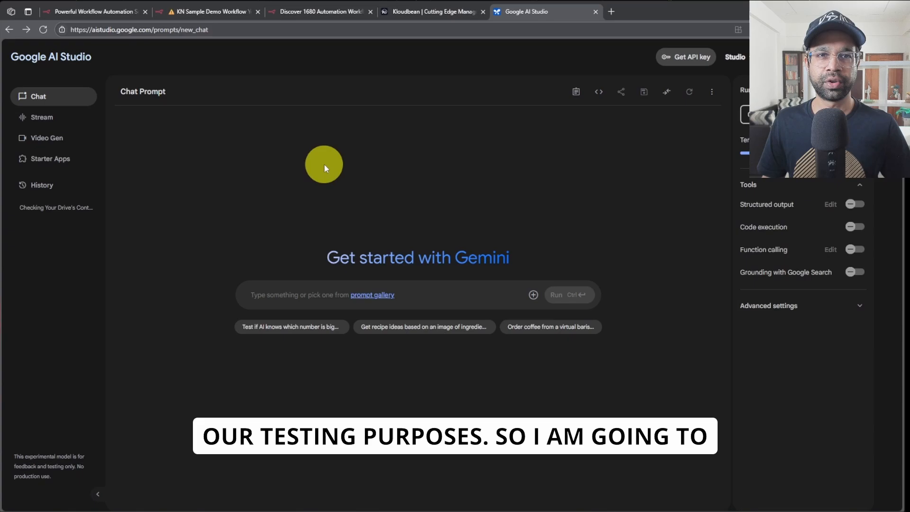
- Back in n8n, set the Google Gemini Chat Model to models/gemini-2.0-flash and reposition its node below the AI Agent on the canvas
left_click(200, 14)
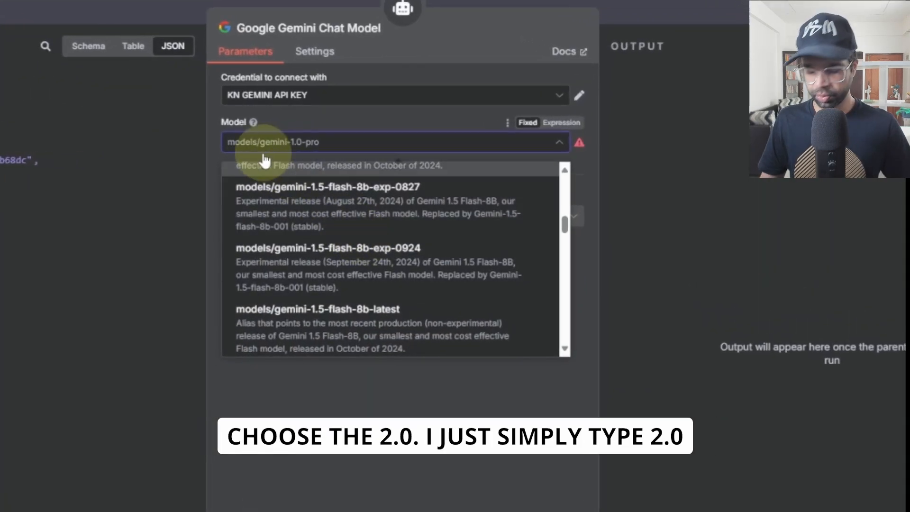
type("2")
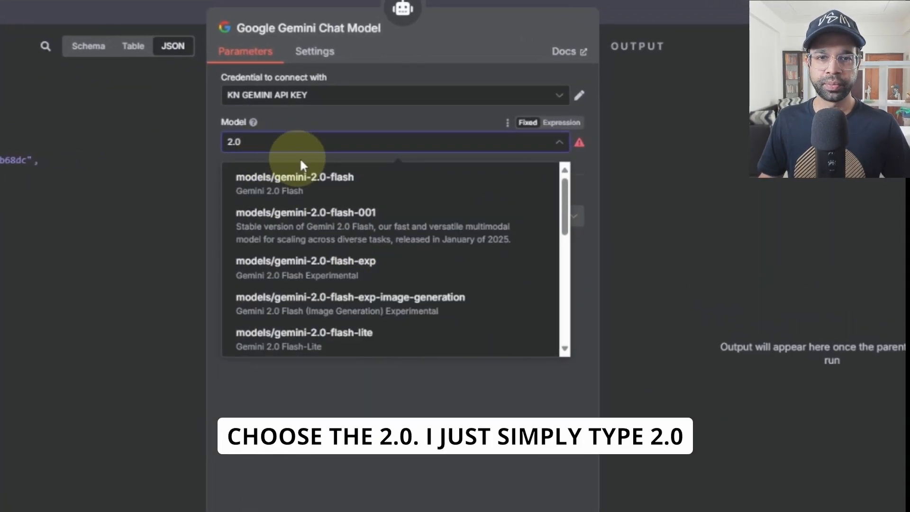
left_click(304, 178)
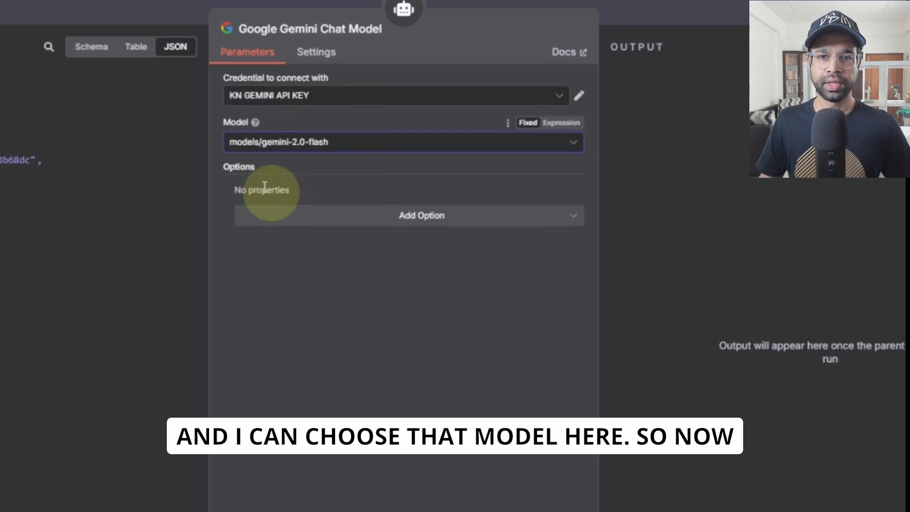
left_click(51, 52)
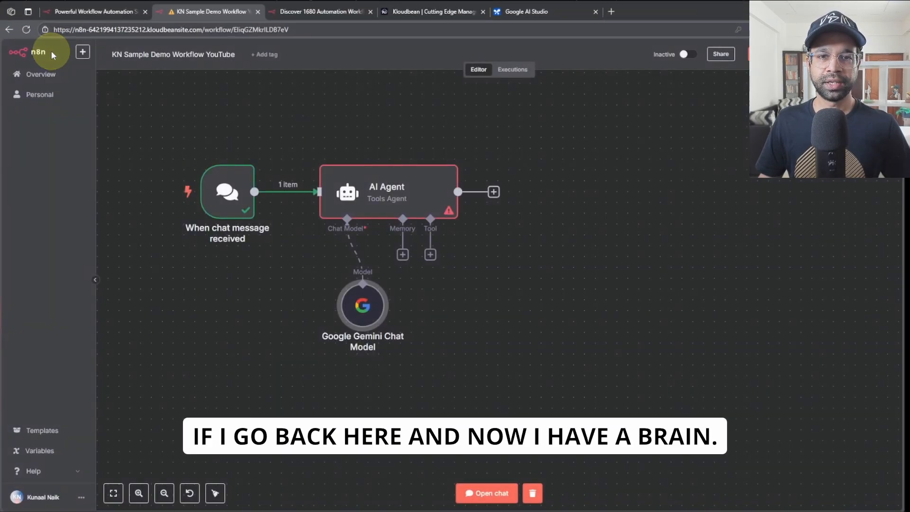
left_click_drag(363, 306, 320, 305)
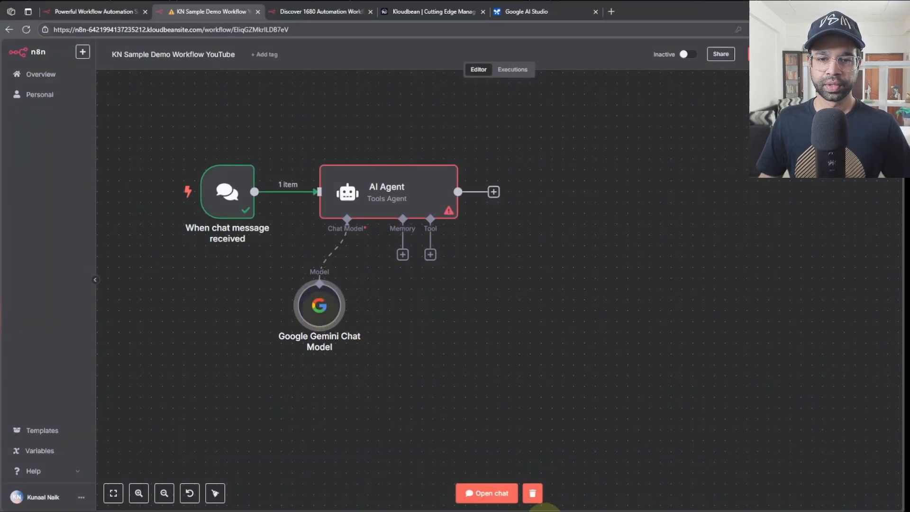
- Open the workflow's test chat and send the message Hello to the AI Agent
left_click(504, 491)
left_click_drag(622, 249, 688, 228)
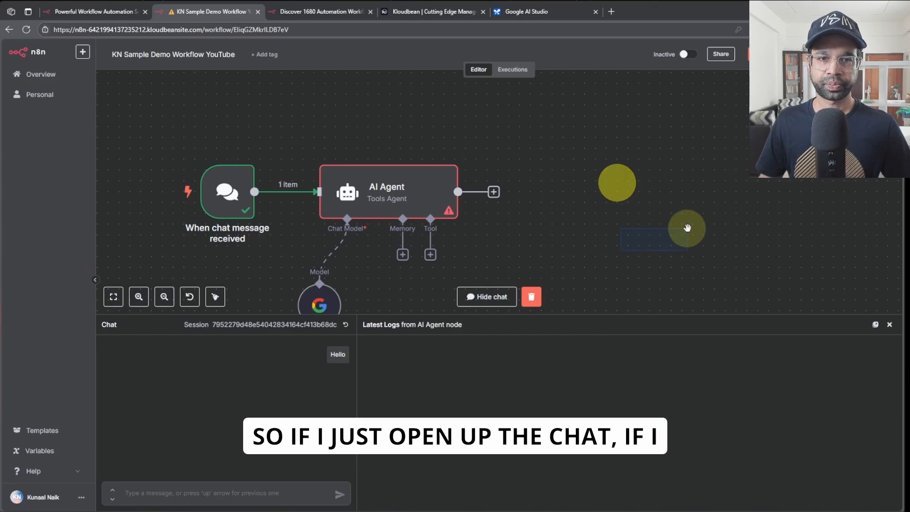
scroll(650, 193, "down", 2)
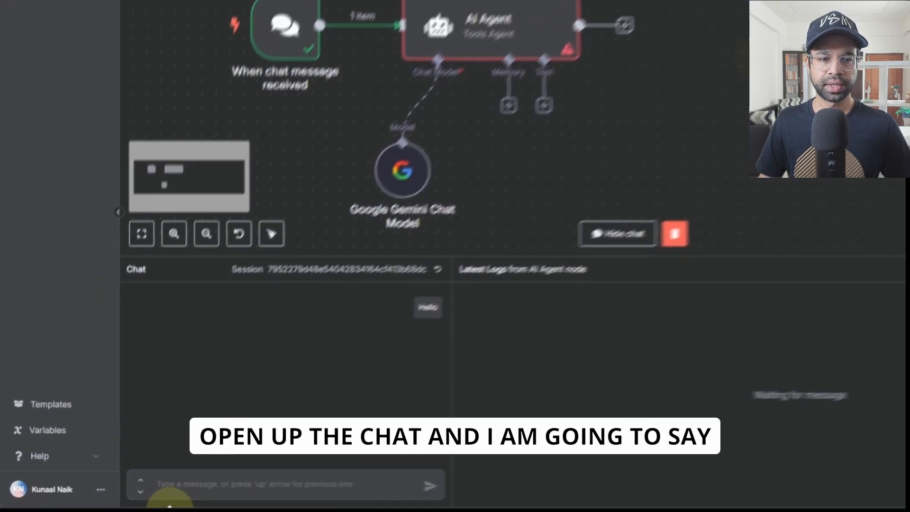
left_click(170, 493)
type("Hello")
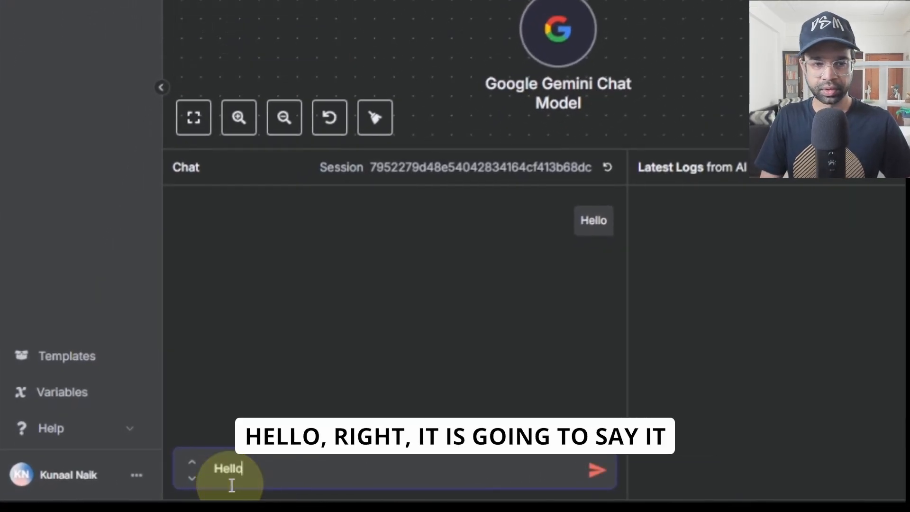
key("Return")
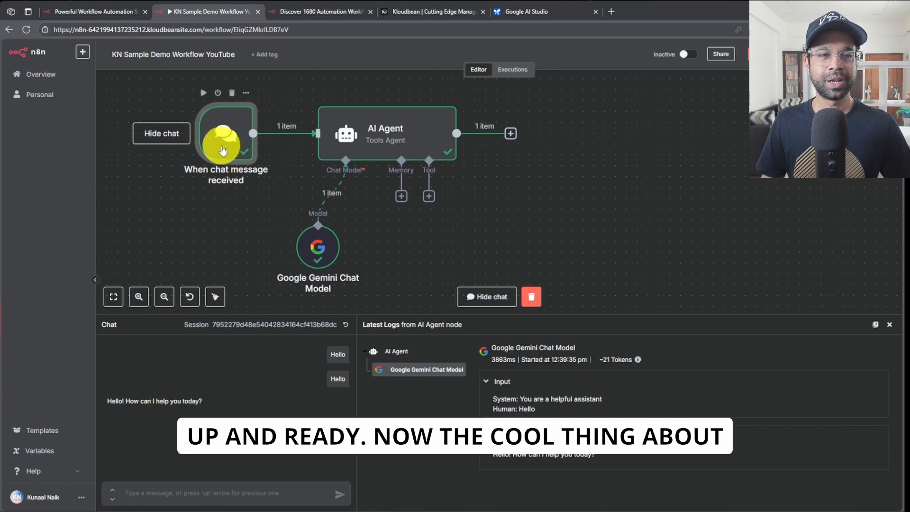
- Make the chat publicly available in the When chat message received trigger and copy its chat URL
double_click(223, 150)
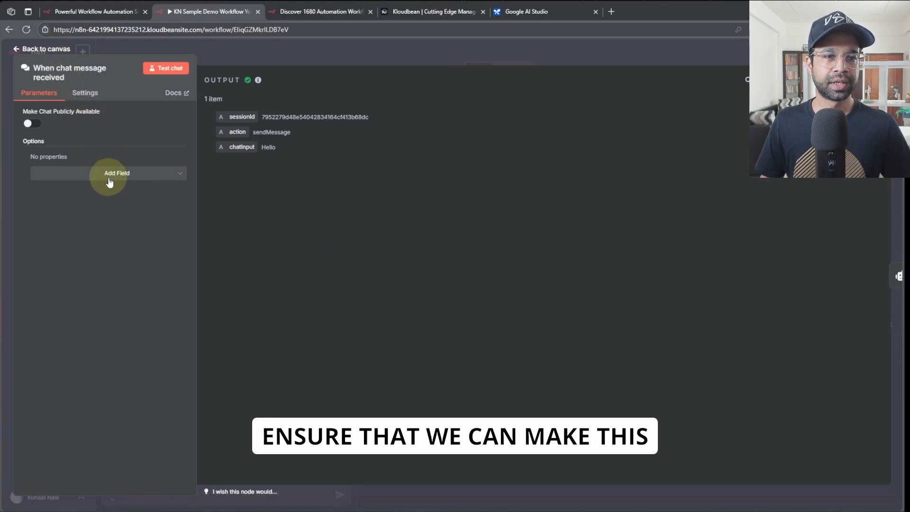
left_click(29, 123)
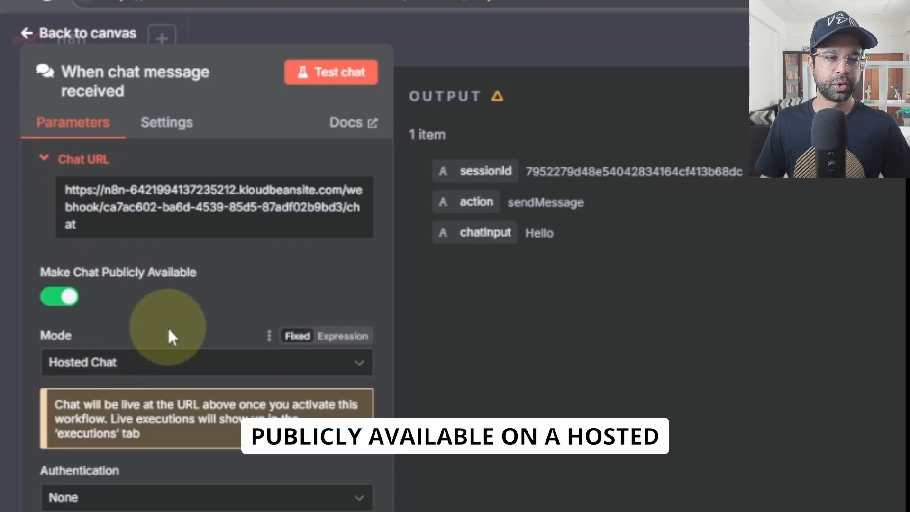
left_click(285, 206)
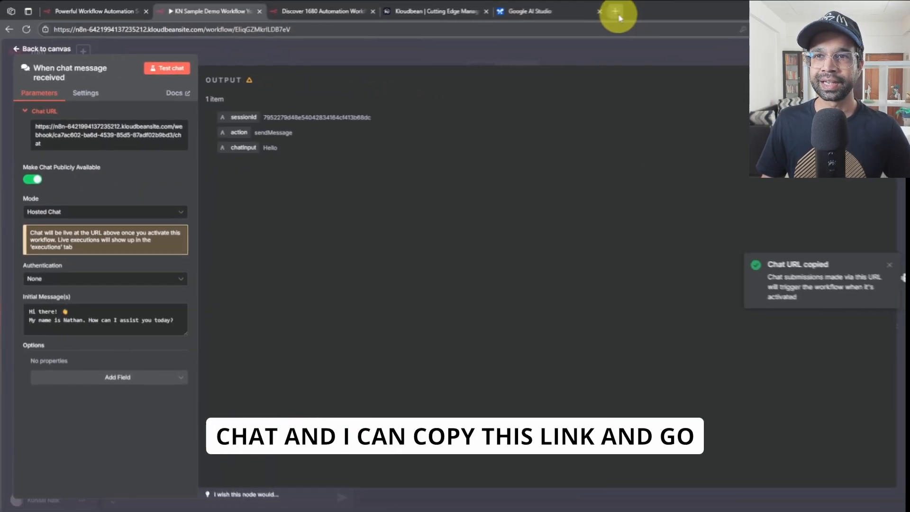
- Try to open the copied chat URL in a new browser tab and close that tab
left_click(616, 12)
key("ctrl+v")
key("Return")
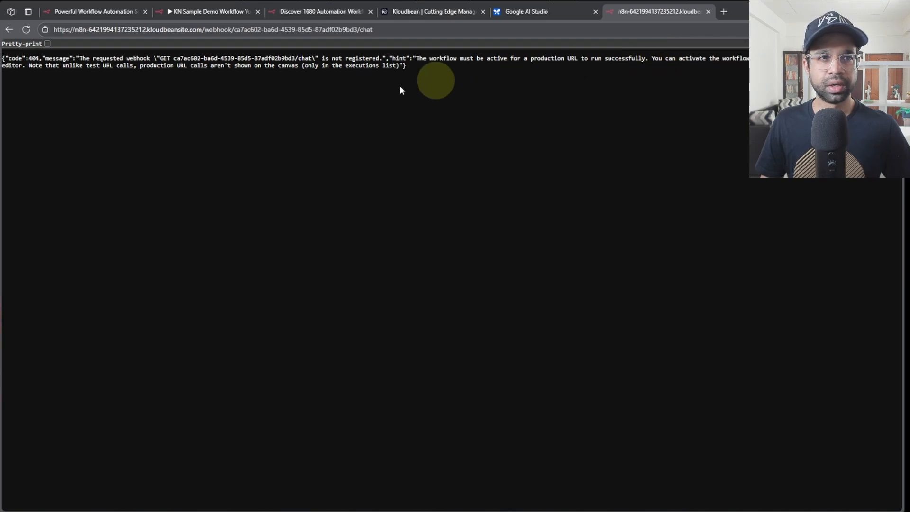
left_click(708, 12)
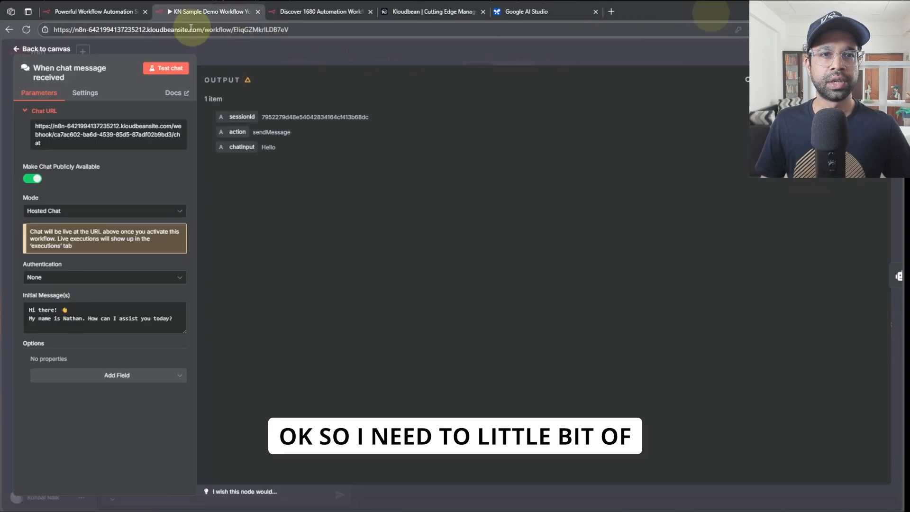
- Examine the chat trigger's authentication choices, settings and additional option fields without changing them
left_click(75, 284)
left_click(74, 284)
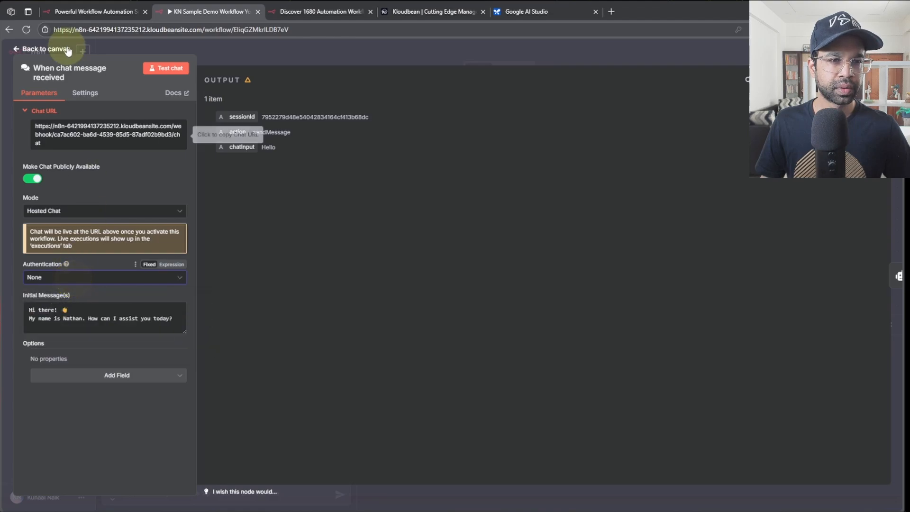
left_click(84, 94)
left_click(51, 98)
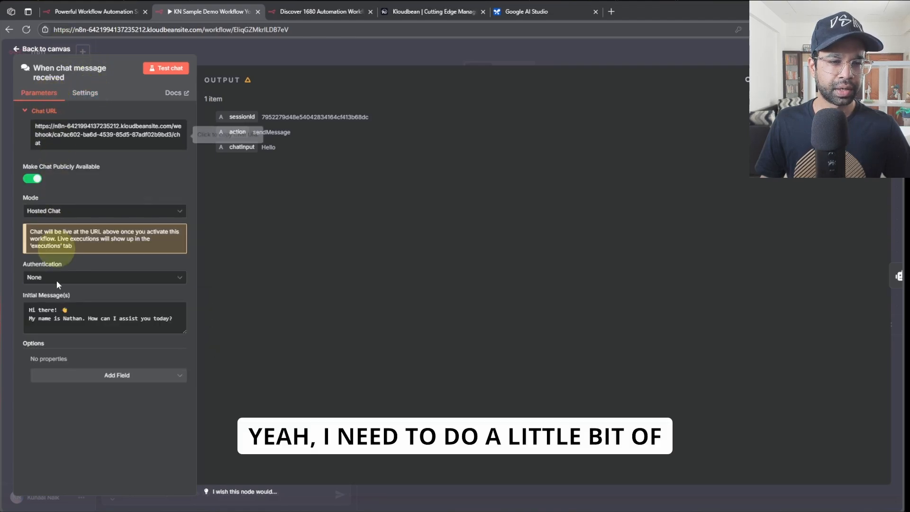
left_click(101, 376)
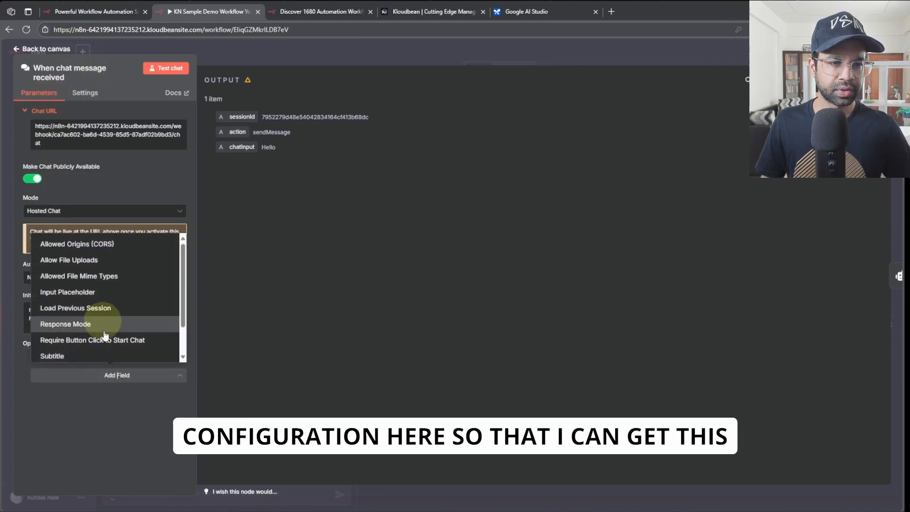
left_click(105, 402)
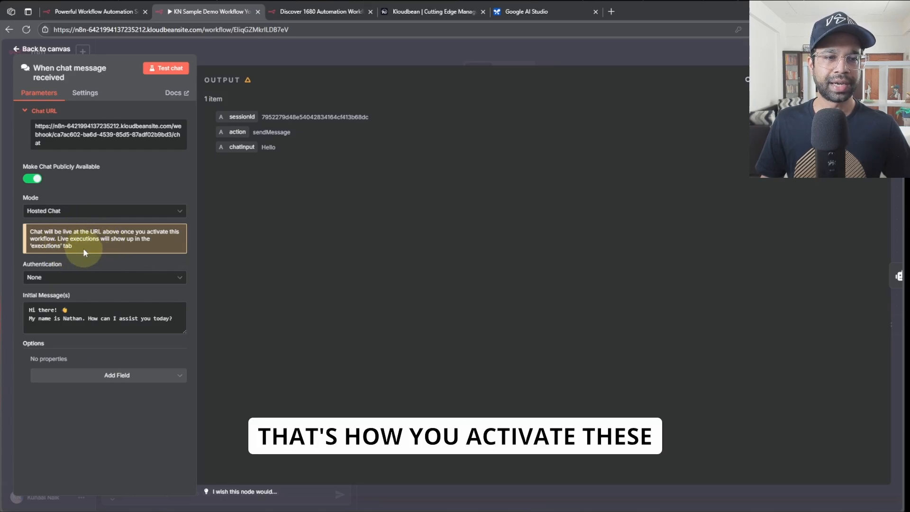
- Return to the canvas, activate the KN Sample Demo Workflow YouTube workflow and dismiss the activation notice
left_click(46, 50)
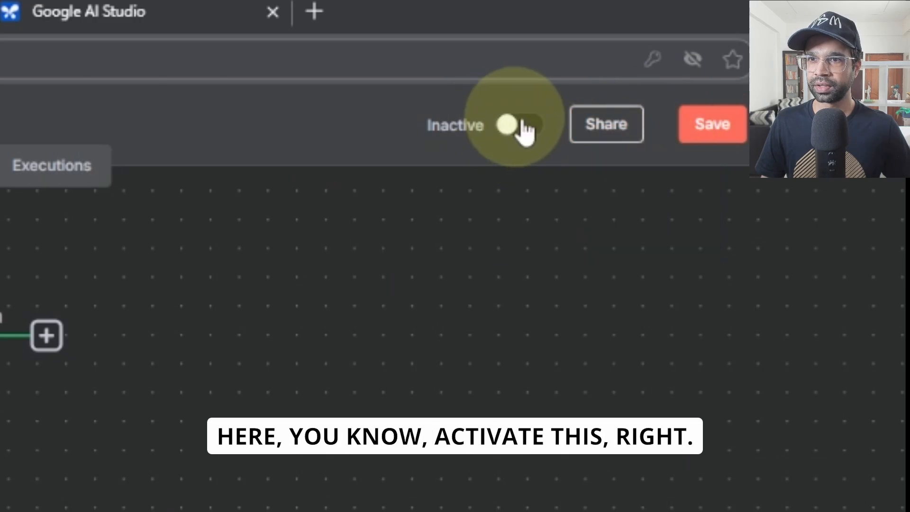
left_click(688, 54)
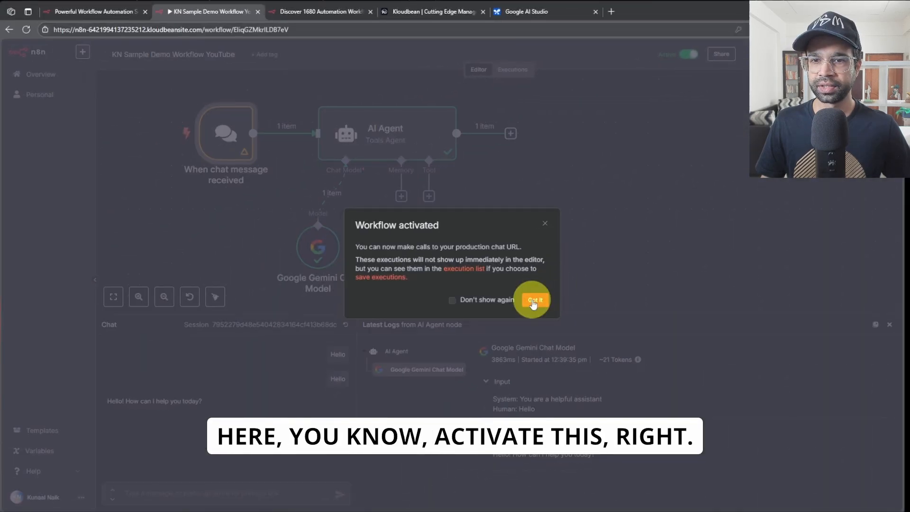
left_click(533, 302)
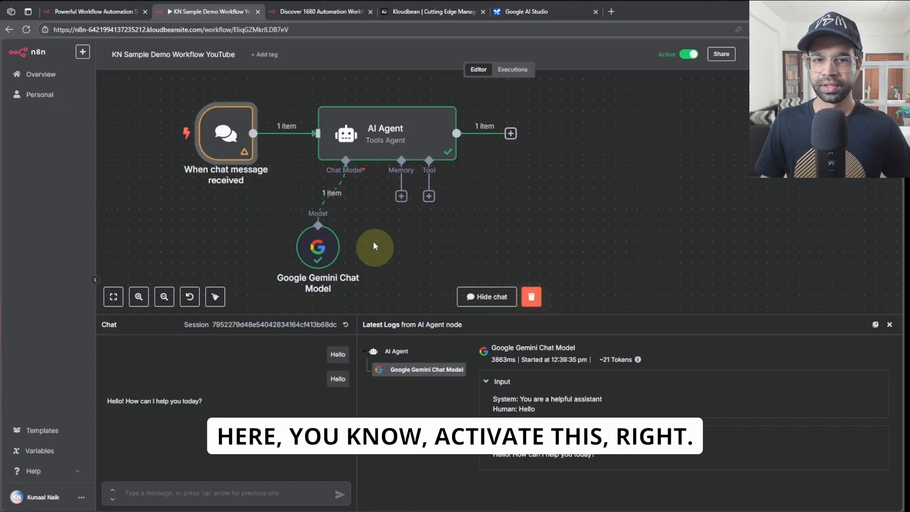
- Copy the chat URL from the When chat message received trigger and open the hosted chat in a new browser tab
double_click(223, 134)
left_click(124, 148)
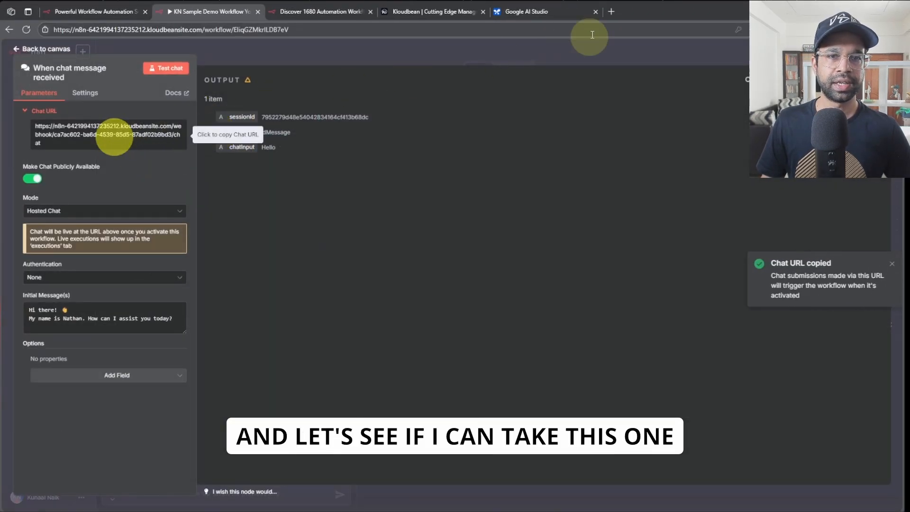
left_click(611, 11)
key("ctrl+v")
key("Return")
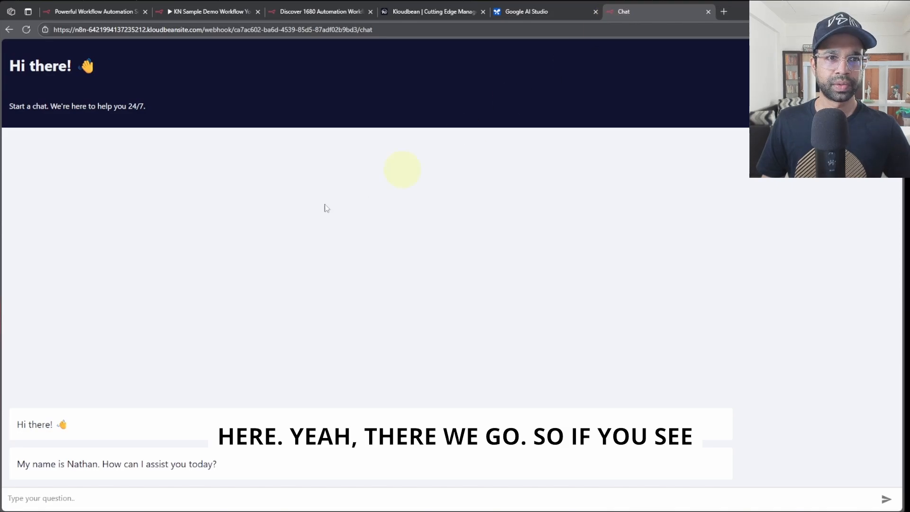
- Return to the KN Sample Demo Workflow YouTube canvas, hide its chat panel and view the workflow's past executions
left_click(204, 11)
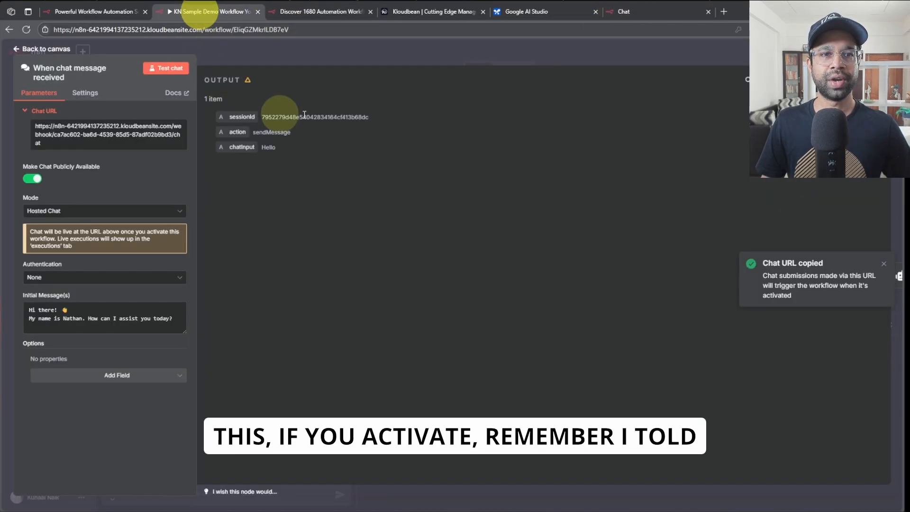
left_click(41, 50)
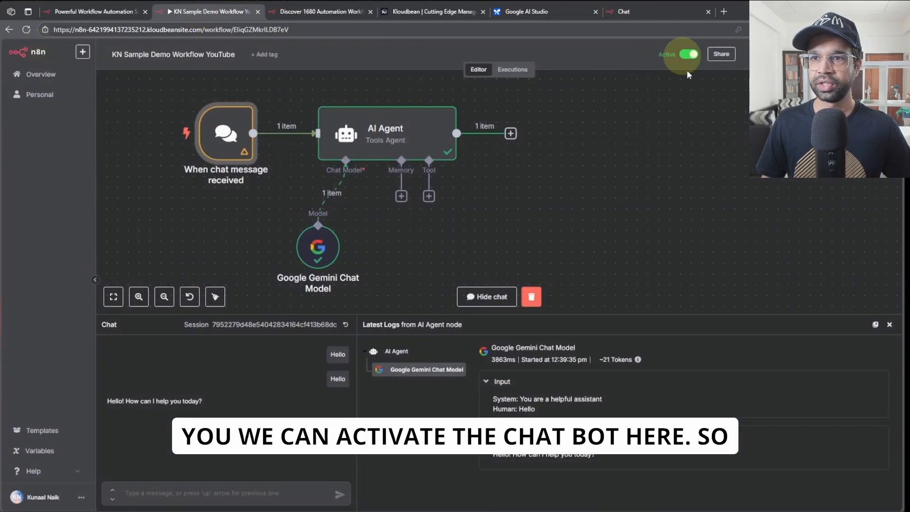
left_click(491, 297)
left_click_drag(619, 198, 608, 225)
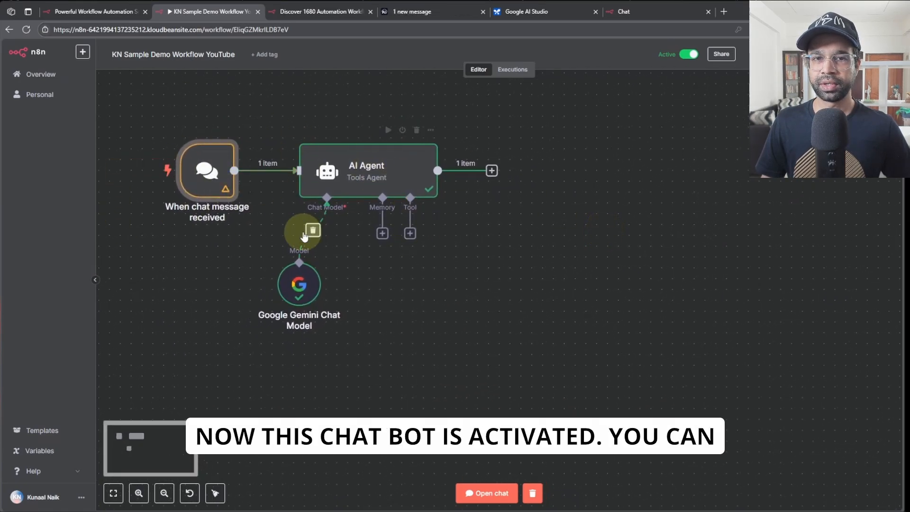
left_click(513, 69)
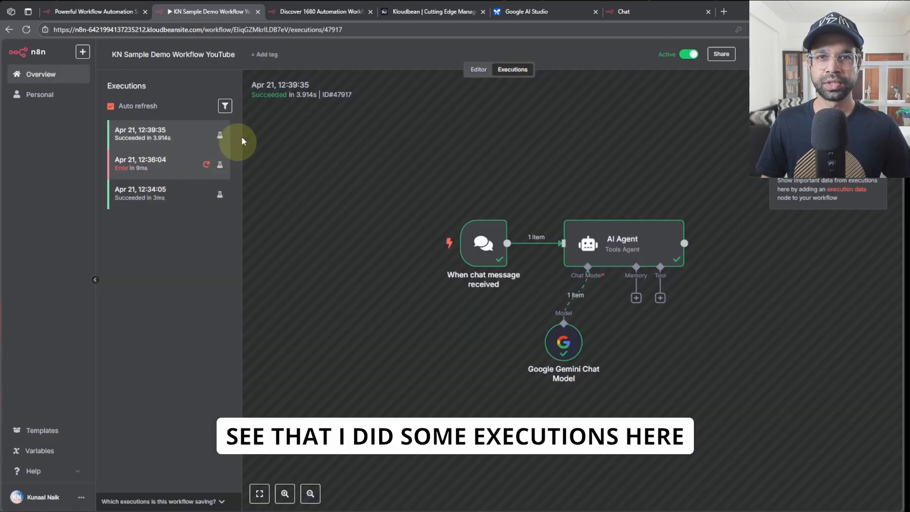
- Send the message "Hello how are you?" in the hosted chat page
left_click(633, 11)
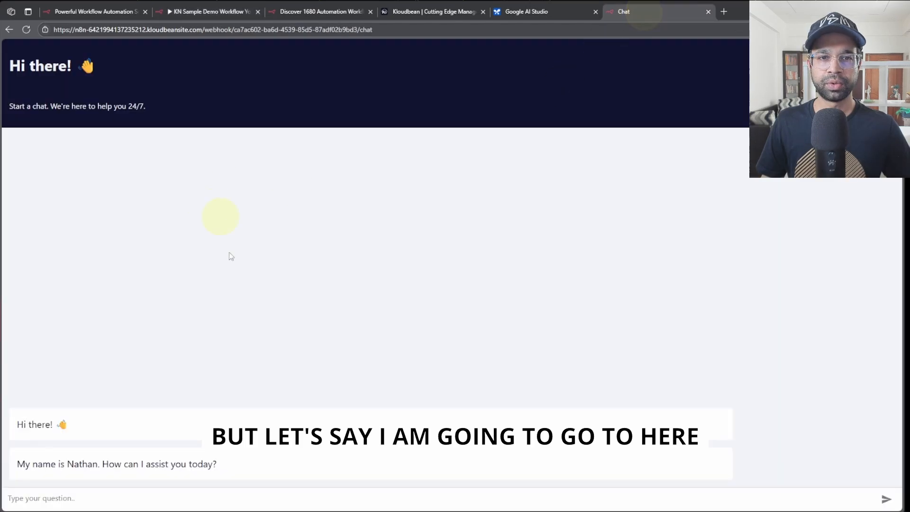
left_click(100, 488)
type("Hello ")
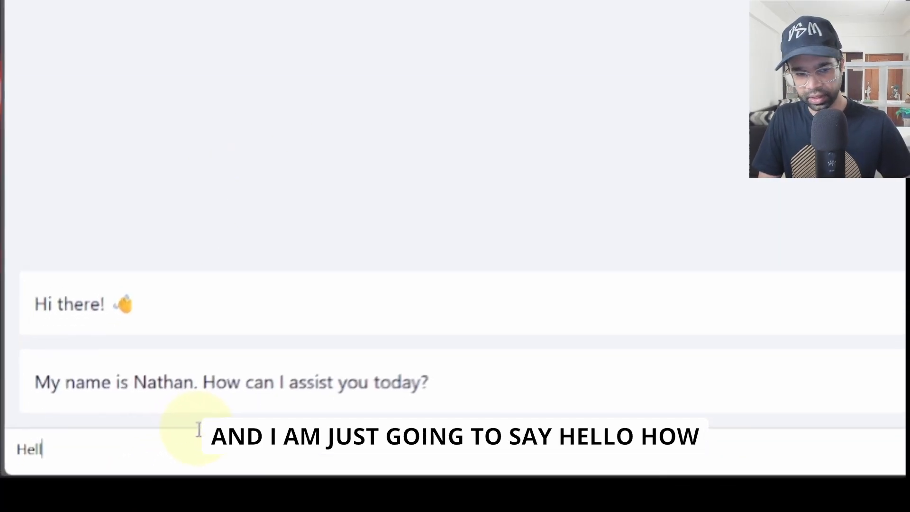
type("how are you?")
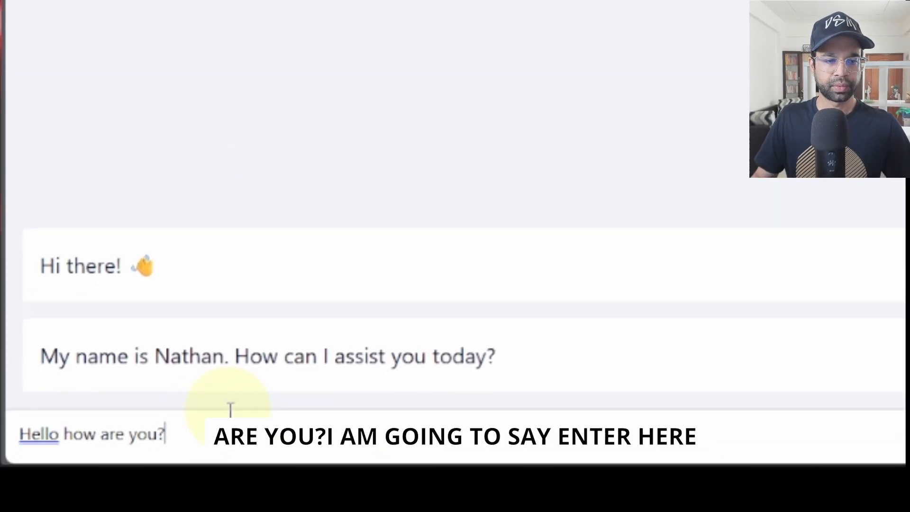
key("Return")
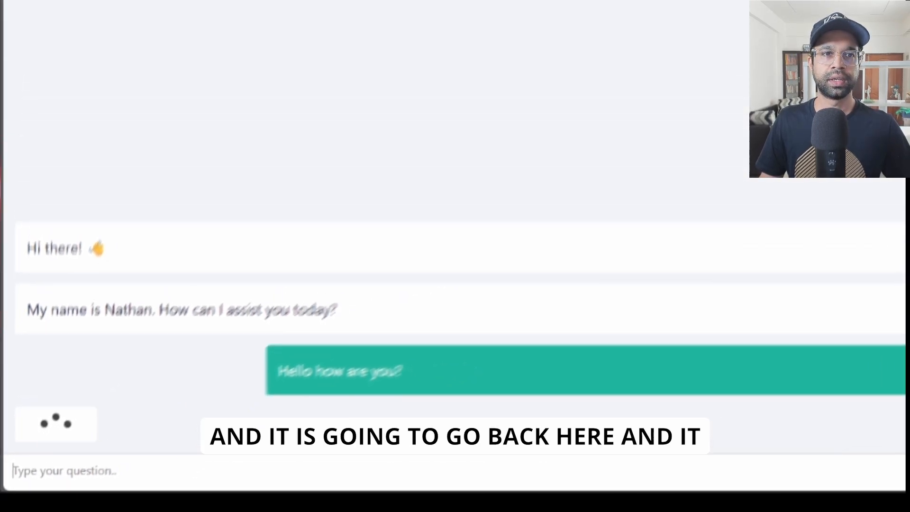
- Check the hosted chat for the agent's reply and go back to the workflow's executions list
left_click(220, 12)
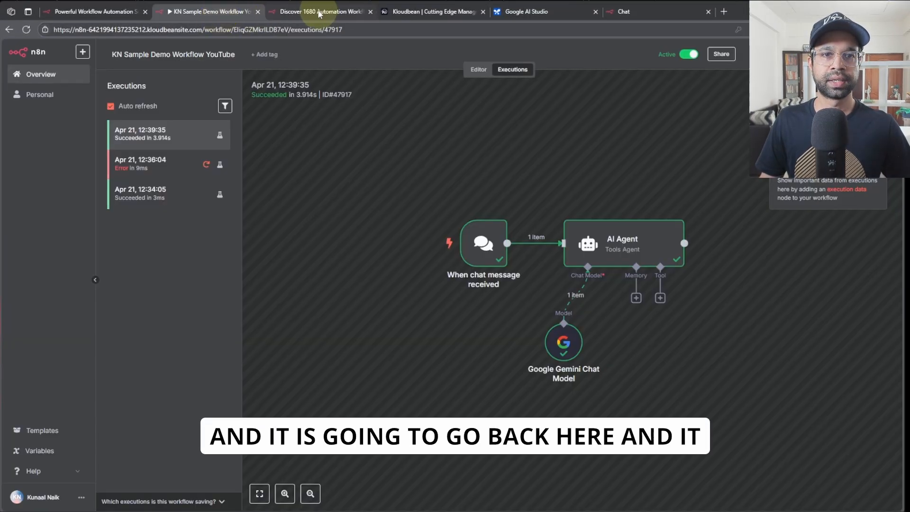
left_click(654, 17)
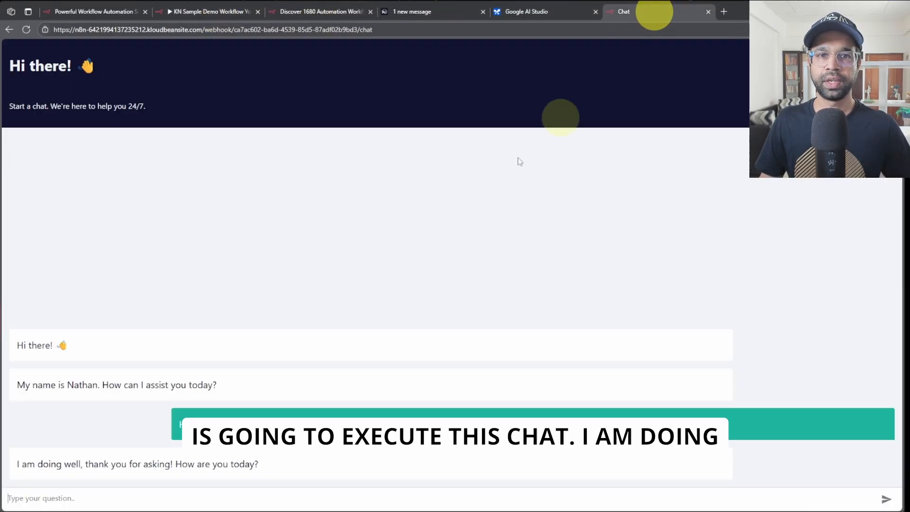
left_click(223, 12)
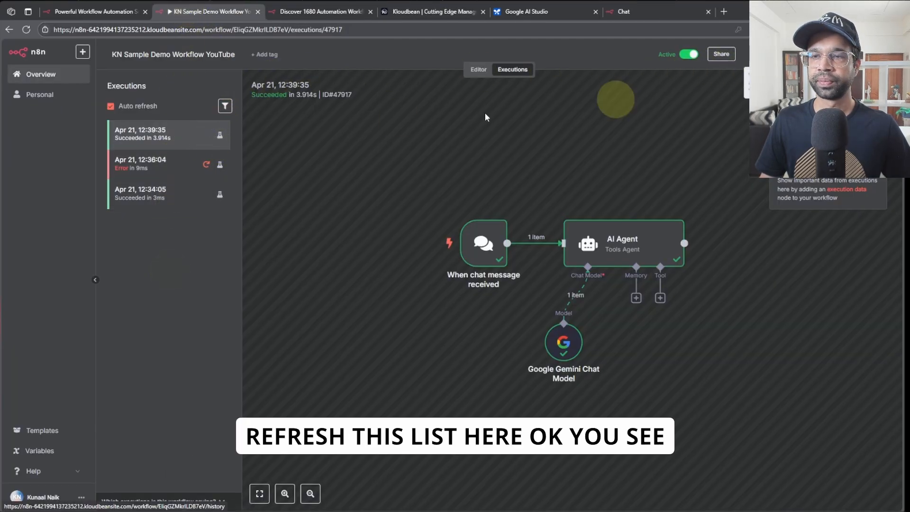
- Open the newest execution of the workflow and inspect the data in its chat trigger and AI Agent nodes
left_click(134, 138)
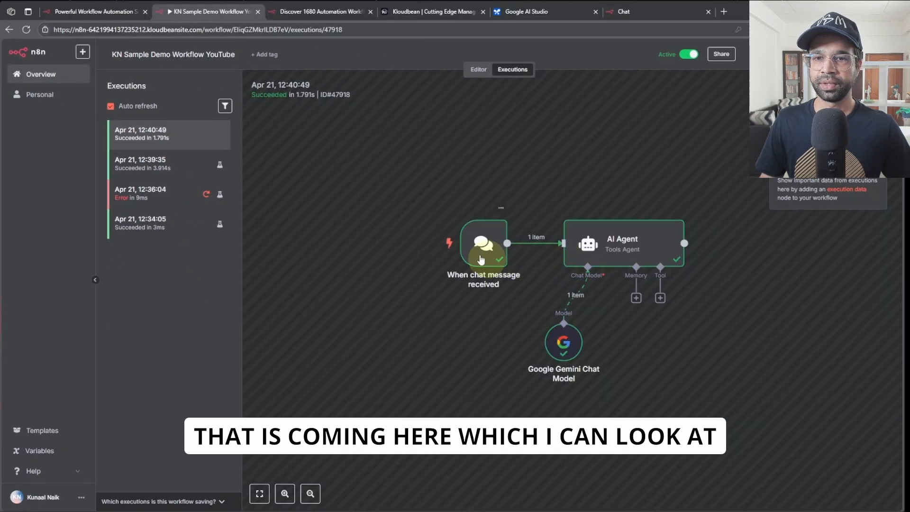
double_click(481, 258)
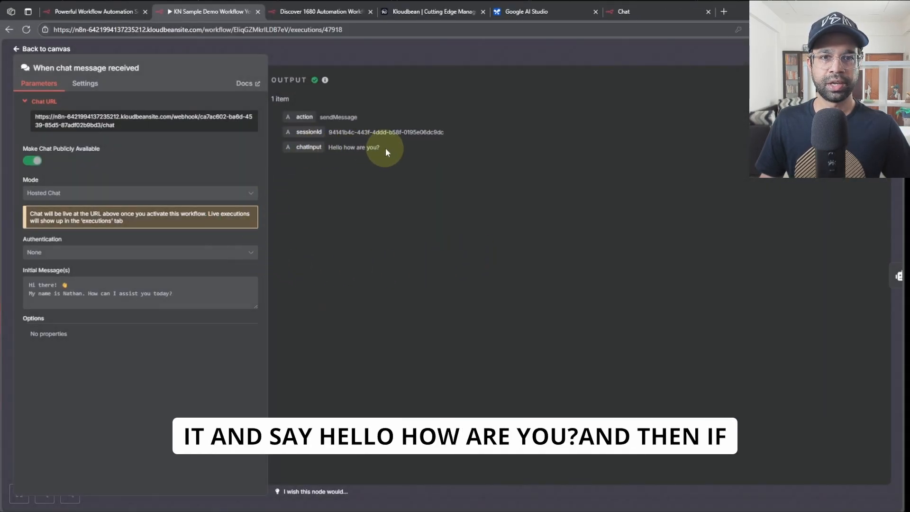
left_click(47, 48)
double_click(632, 248)
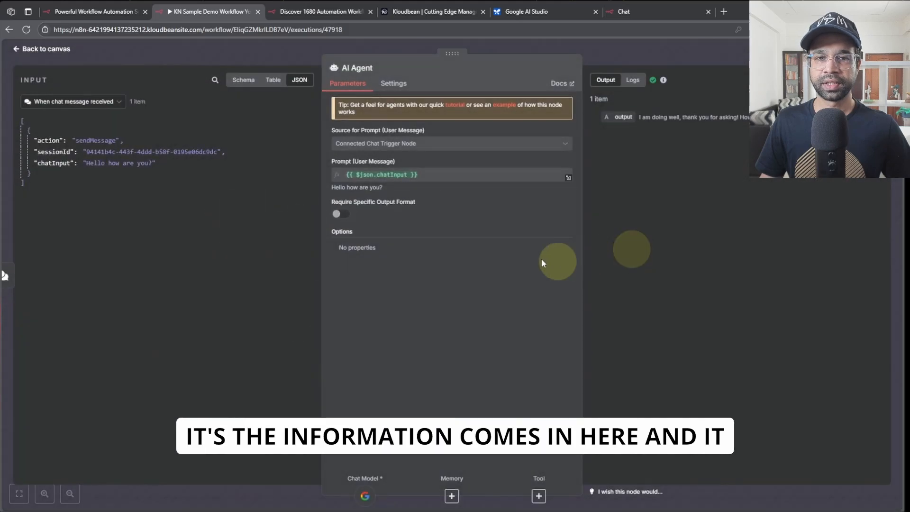
left_click(66, 49)
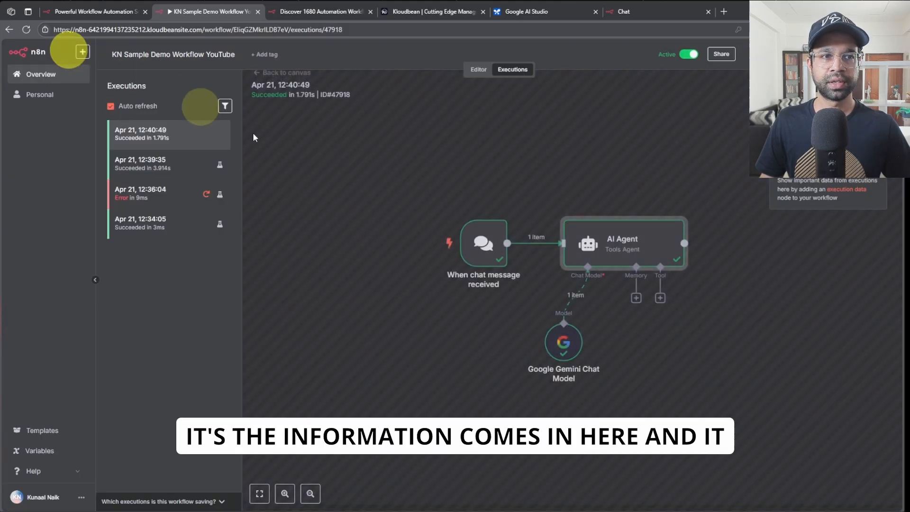
double_click(485, 239)
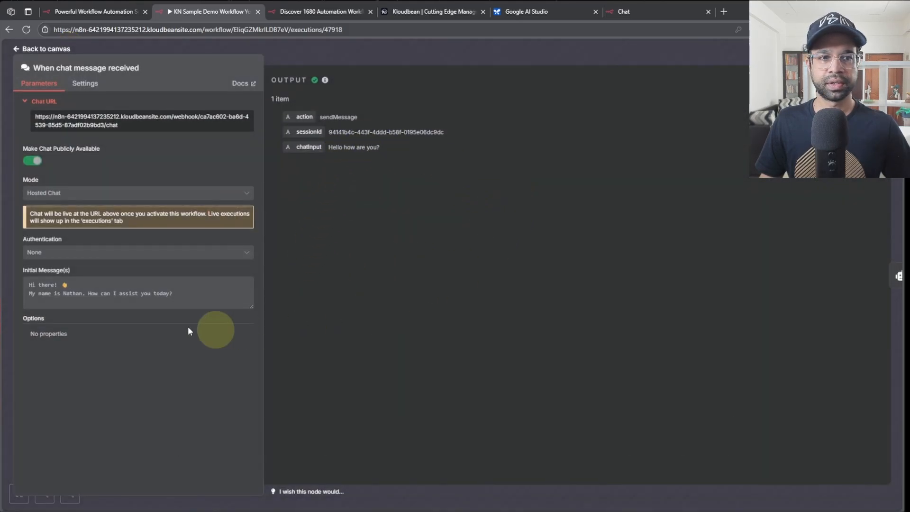
left_click(40, 50)
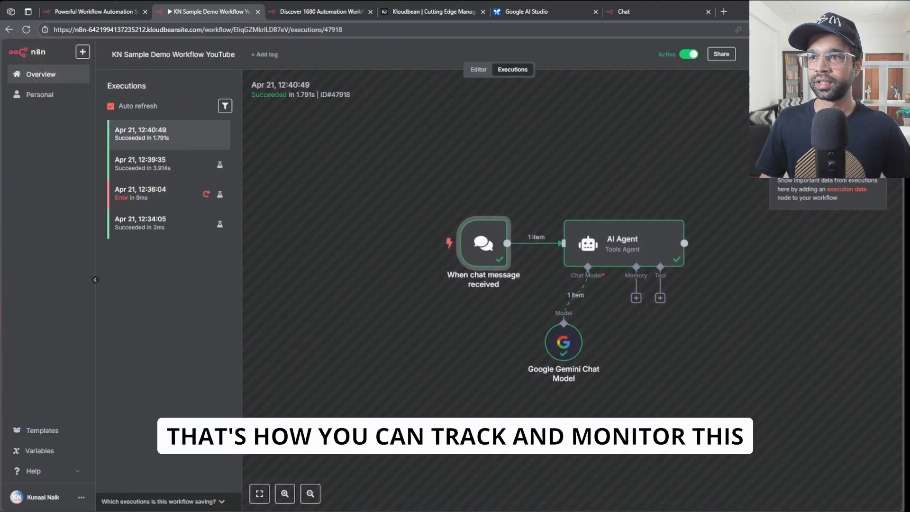
- Return to the workflow editor, then view the publicly hosted chat page and its URL
left_click(478, 69)
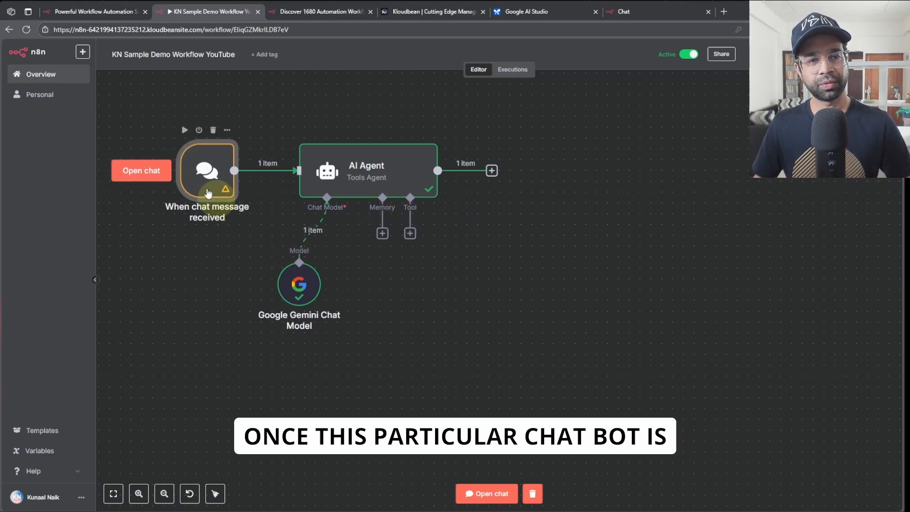
left_click(675, 11)
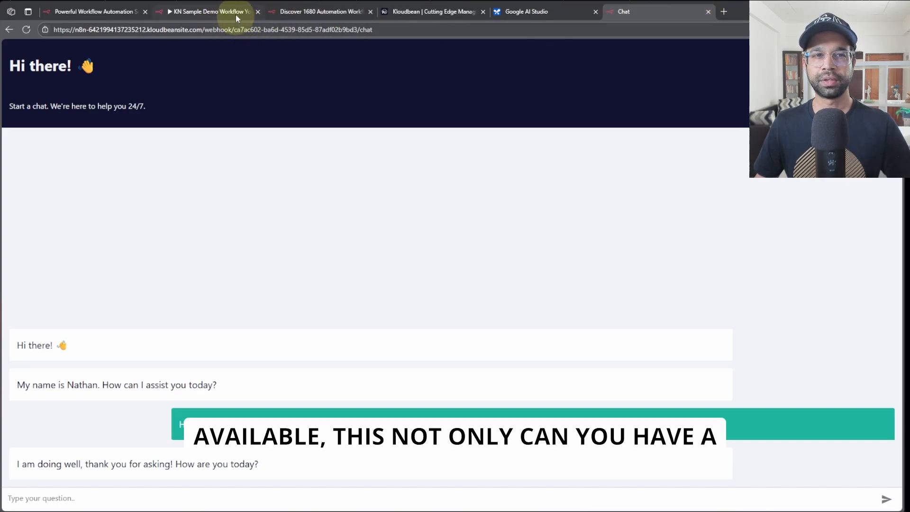
left_click(533, 30)
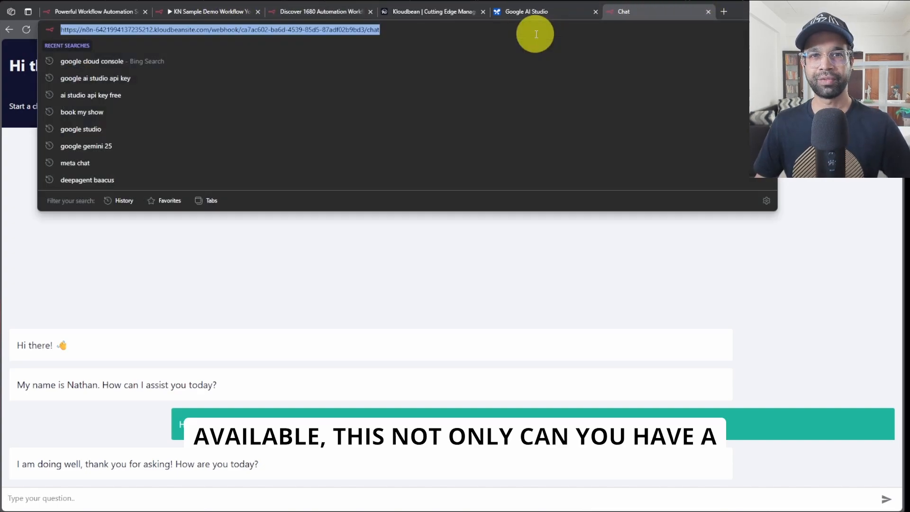
left_click(440, 335)
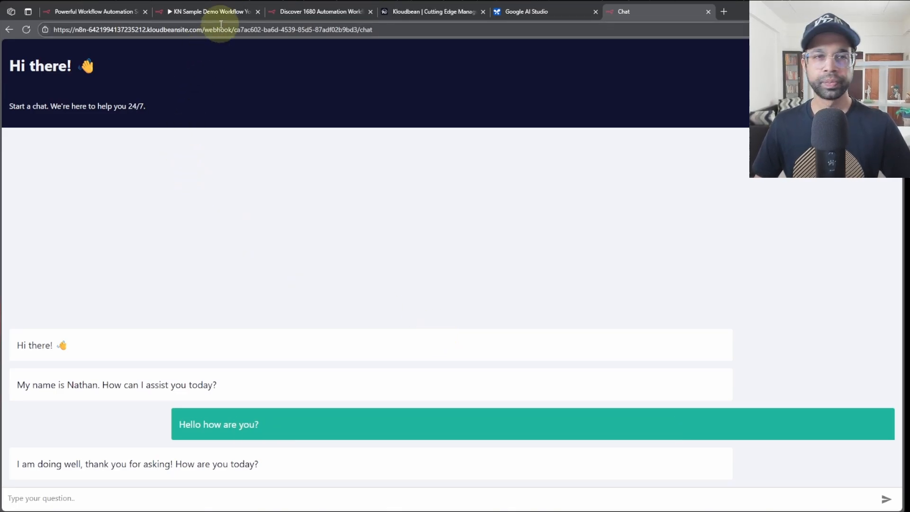
- Set the mode of the "When chat message received" trigger to Embedded Chat
left_click(208, 11)
double_click(208, 164)
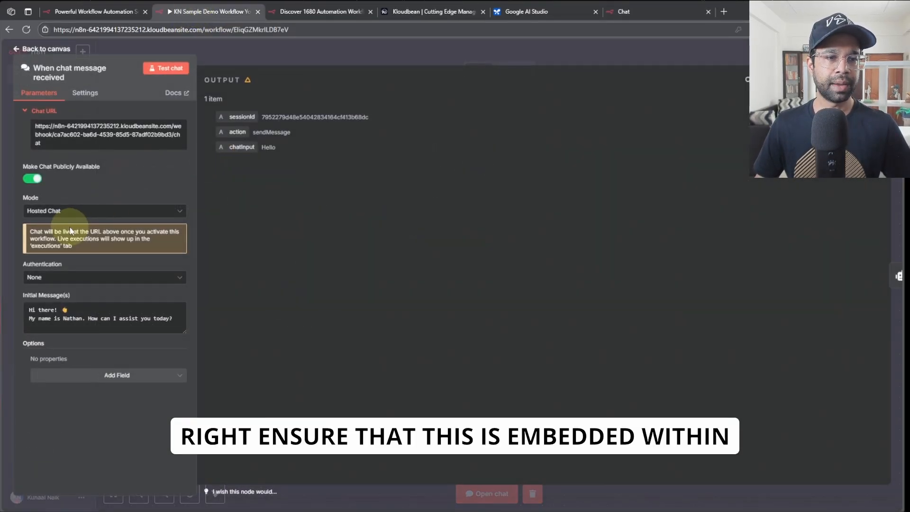
left_click(50, 209)
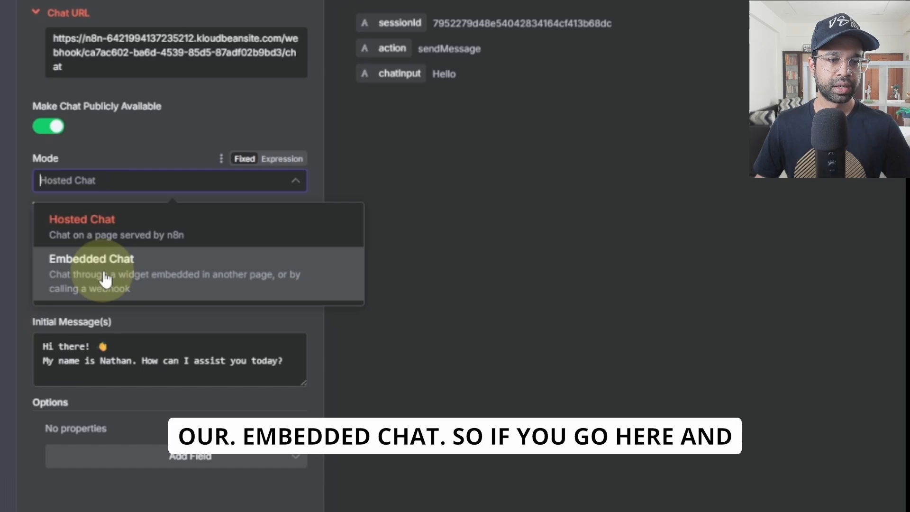
left_click(106, 280)
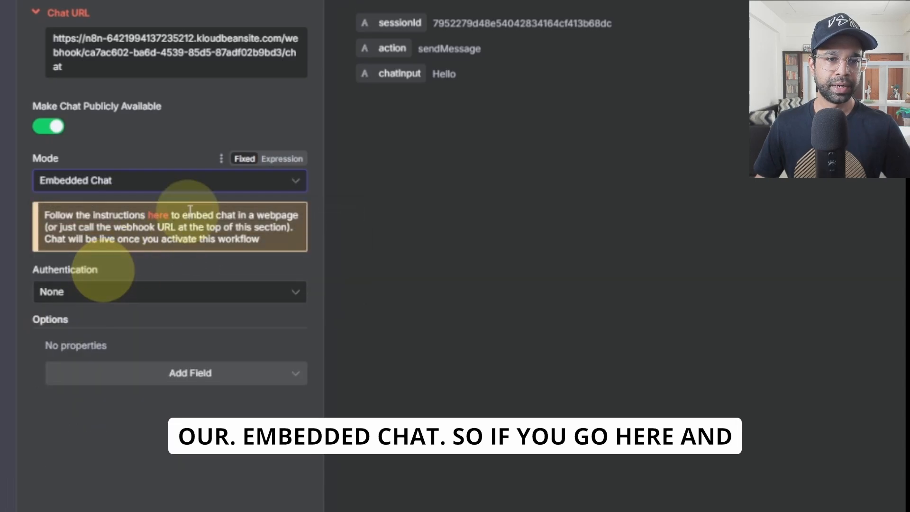
- Open the Chat Trigger node documentation and read how the chat modes and embedding work
left_click(271, 45)
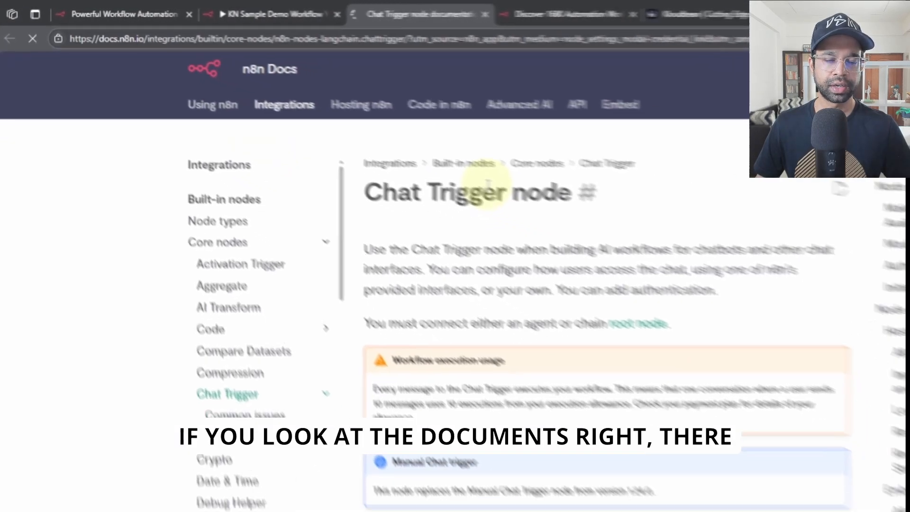
scroll(441, 282, "down", 15)
scroll(441, 282, "down", 20)
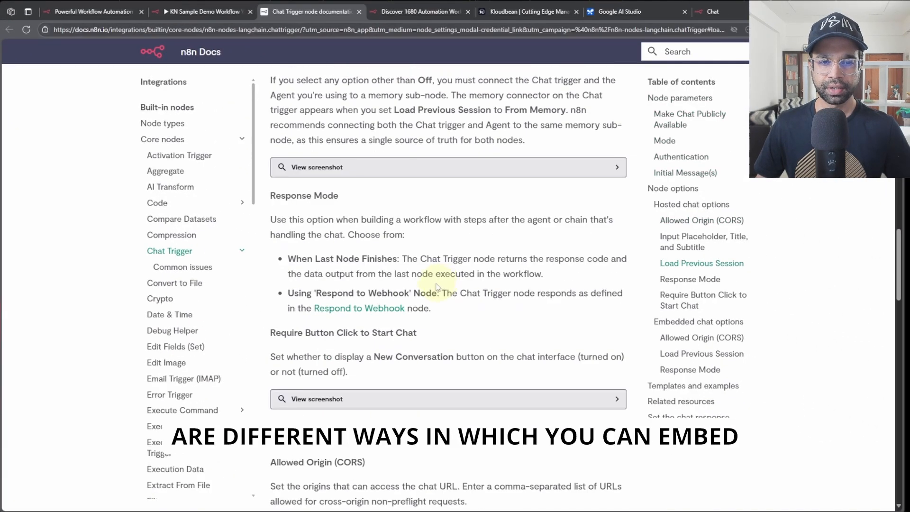
scroll(425, 296, "up", 20)
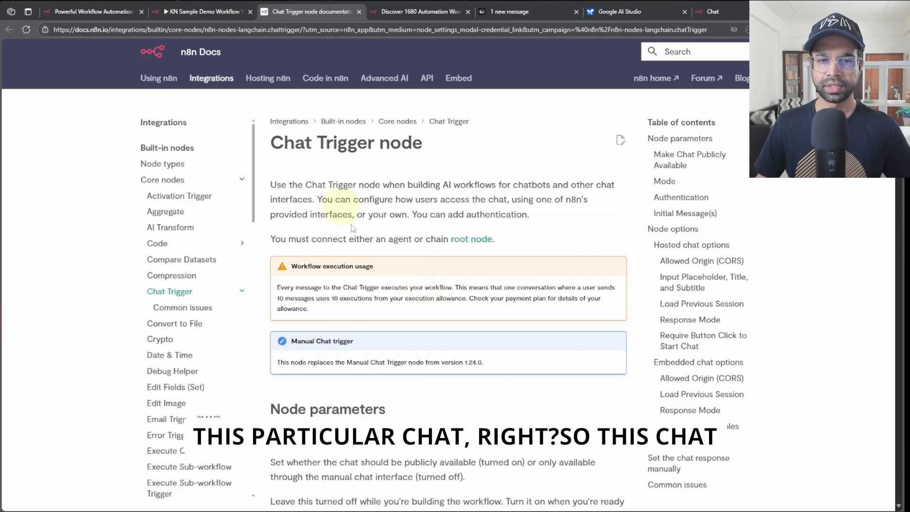
scroll(360, 266, "down", 9)
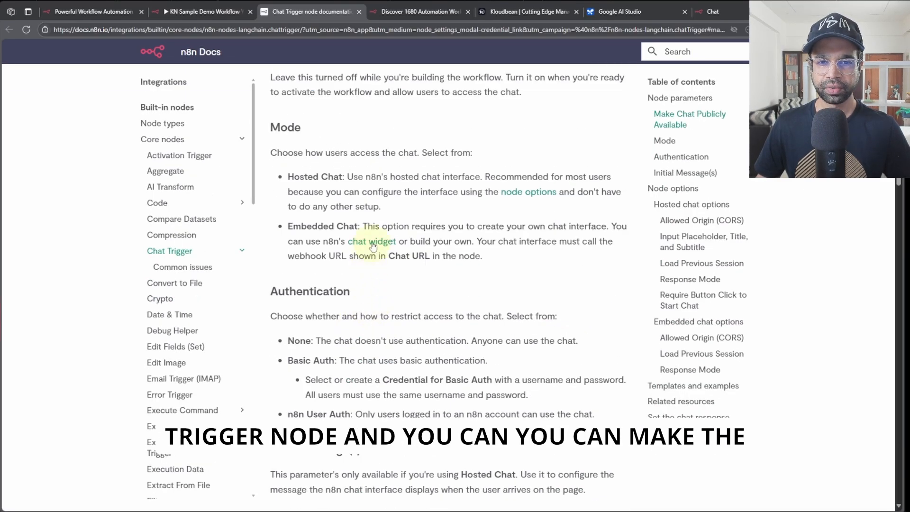
- Open the linked chat widget package page, review its CDN embed, import embed and customization options, and return to the workflow canvas
left_click(373, 243)
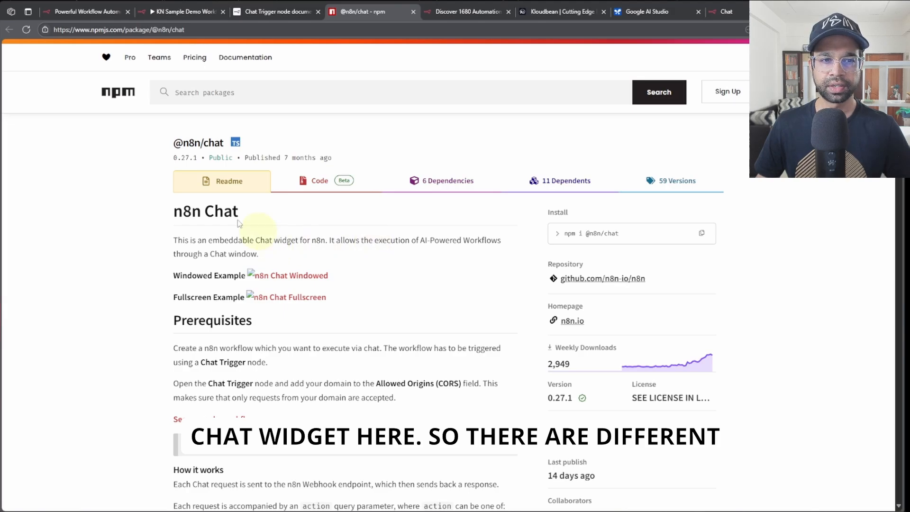
scroll(217, 239, "down", 10)
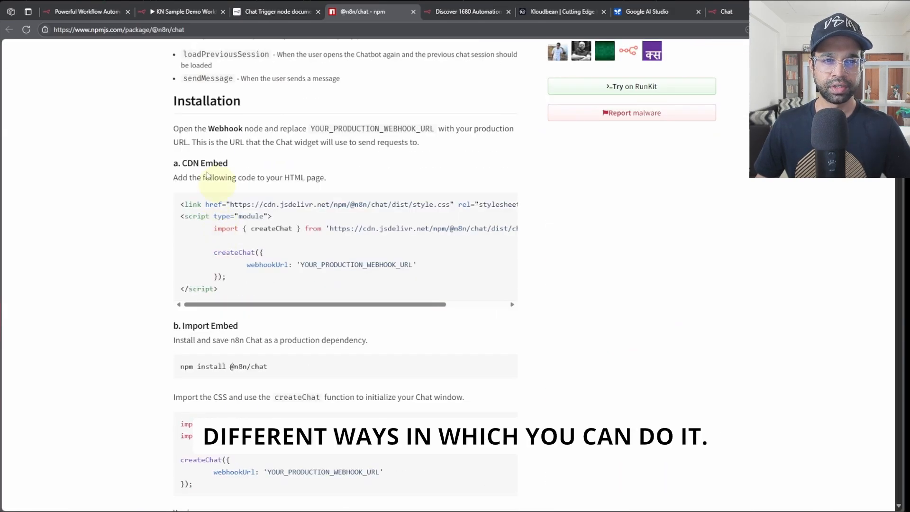
left_click_drag(180, 164, 228, 164)
scroll(247, 222, "down", 3)
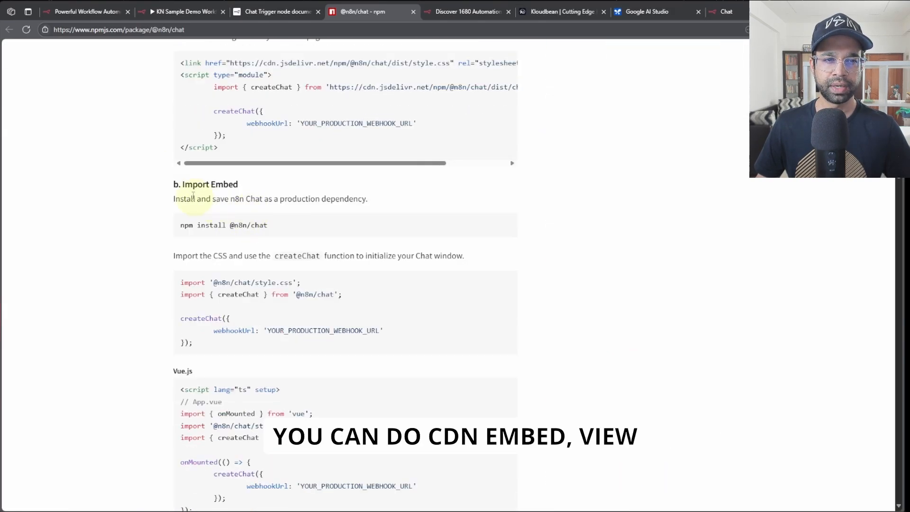
left_click_drag(194, 196, 264, 193)
scroll(204, 196, "down", 5)
scroll(212, 136, "down", 10)
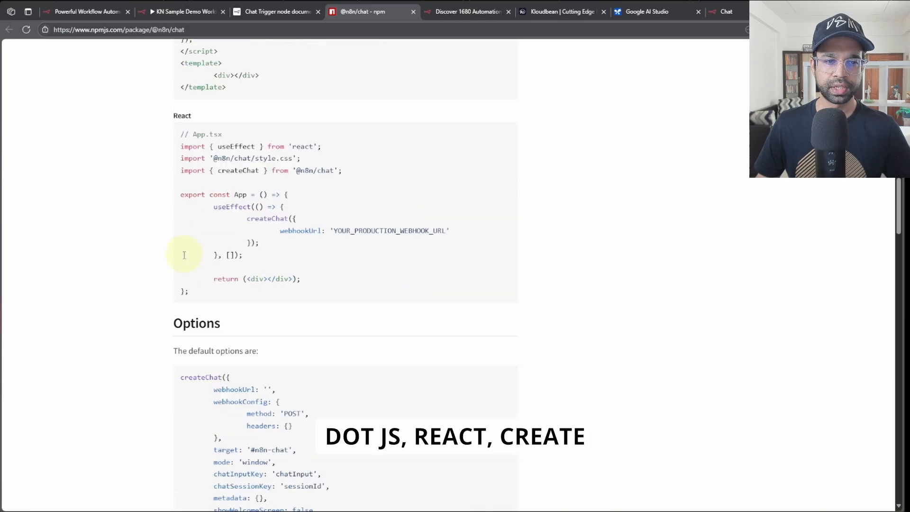
scroll(184, 137, "down", 20)
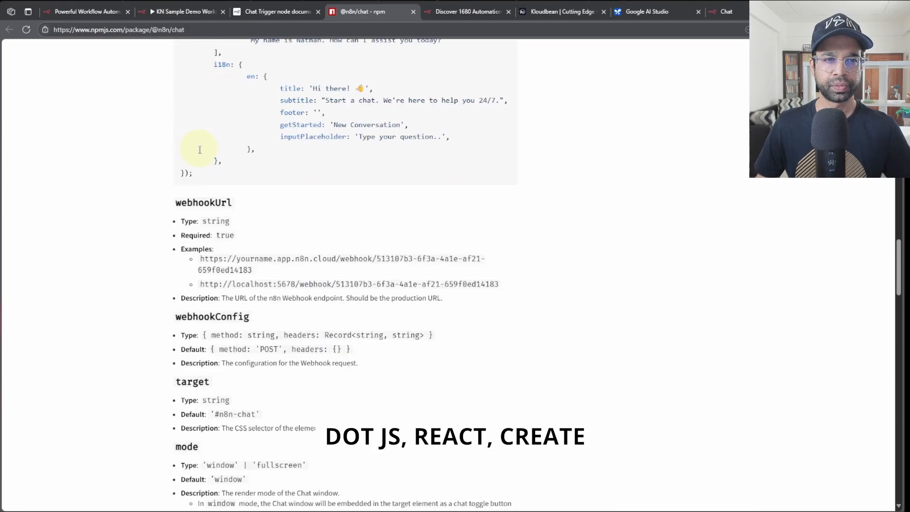
scroll(205, 264, "down", 20)
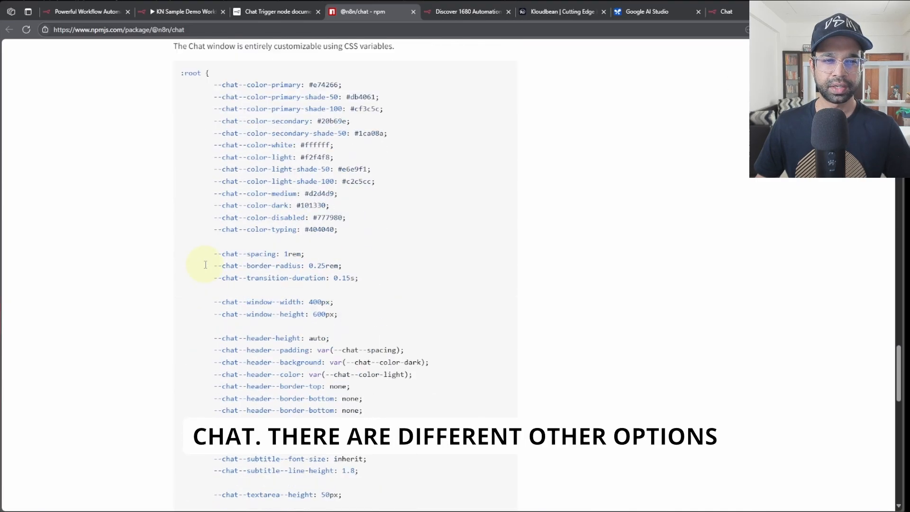
scroll(204, 265, "up", 20)
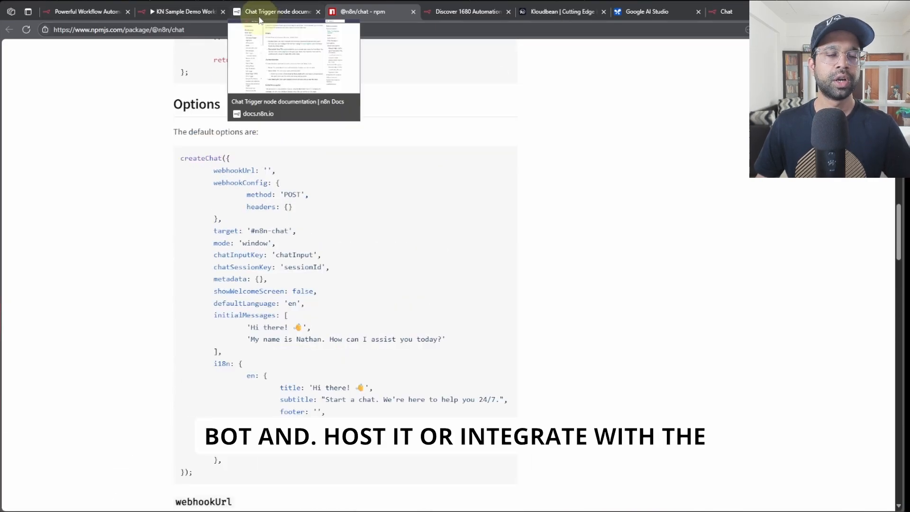
left_click(172, 13)
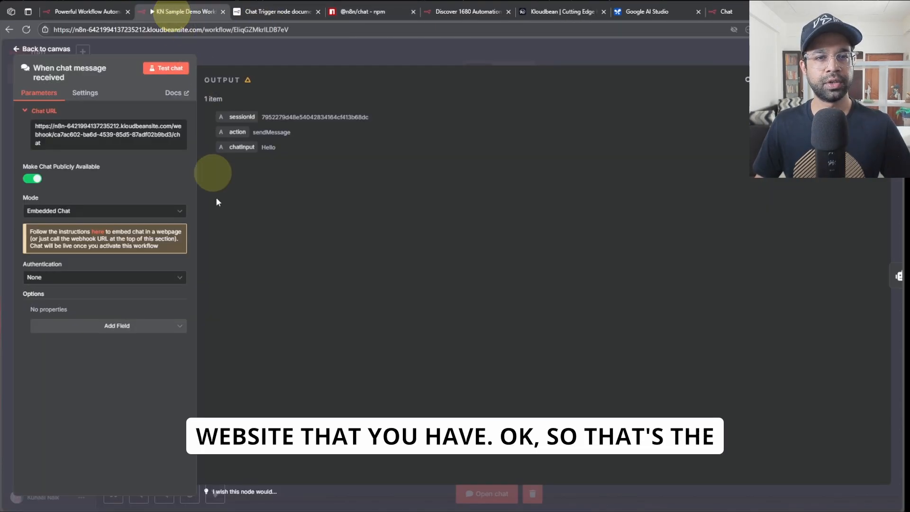
left_click(23, 47)
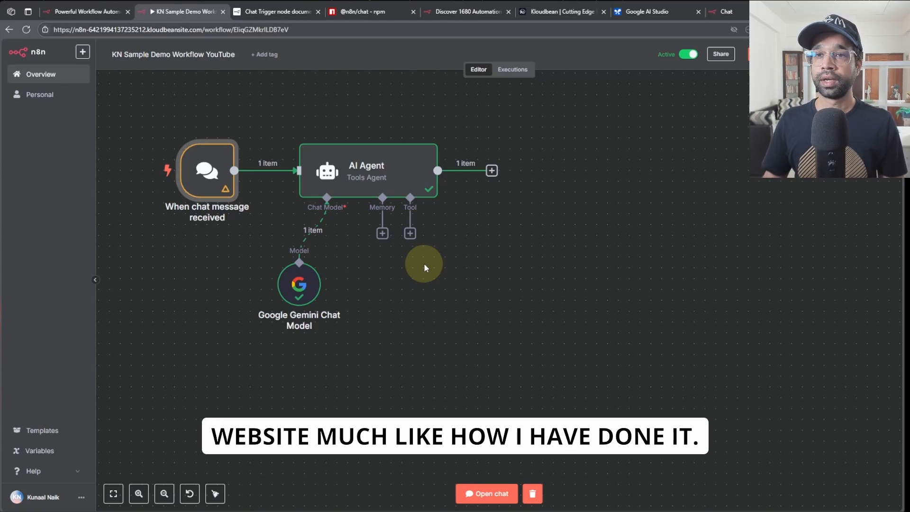
- Open the datasciencemasterminds.com home page in a new browser tab
key("ctrl+t")
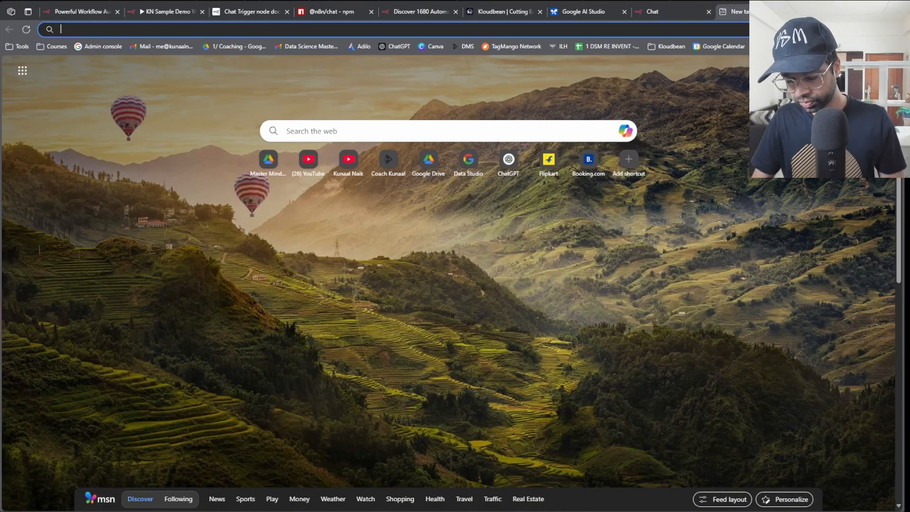
type("dat")
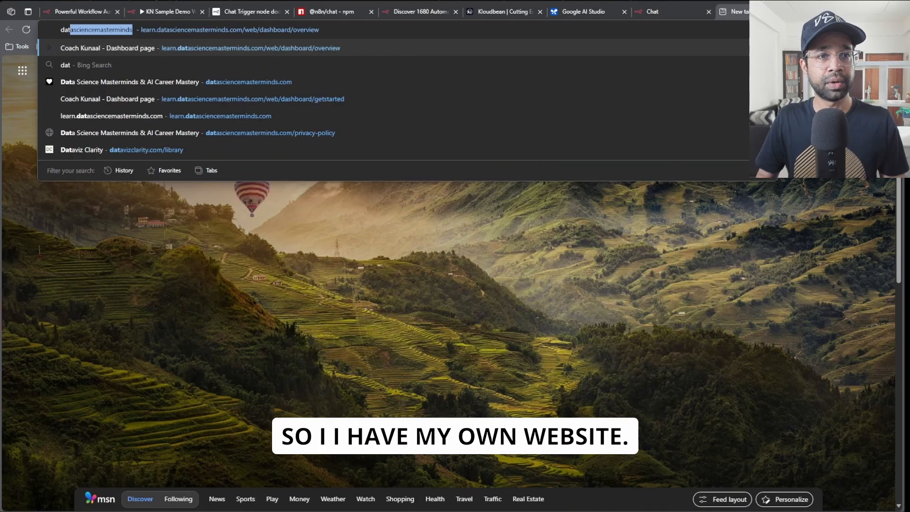
key("Return")
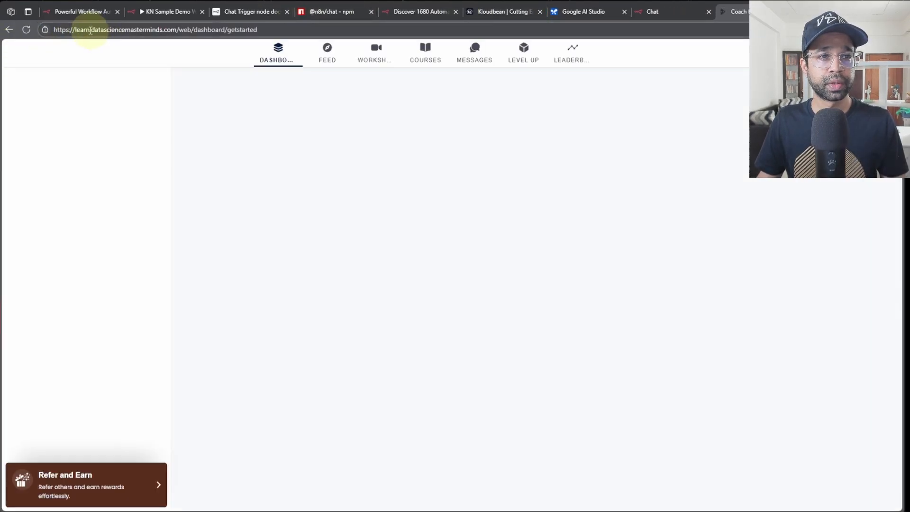
left_click(92, 29)
left_click(99, 30)
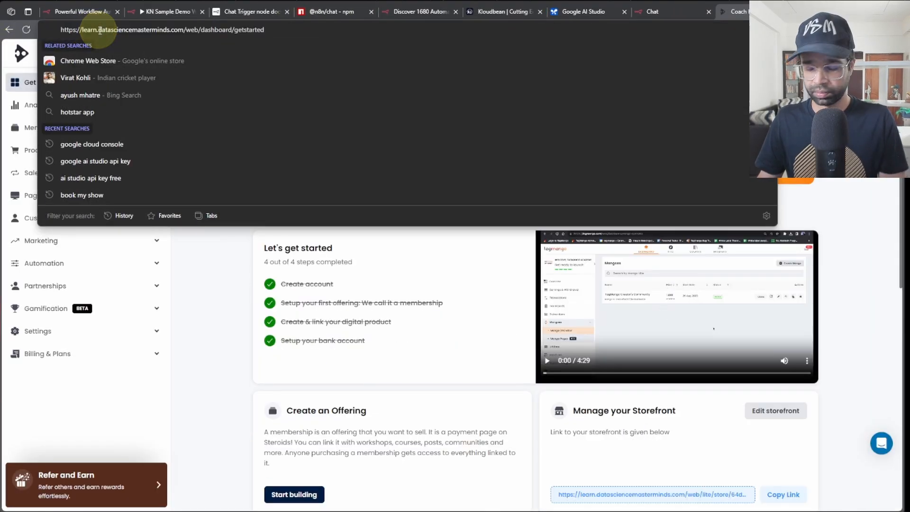
key("BackSpace")
key("BackSpace")
key("BackSpace")
key("BackSpace")
key("BackSpace")
key("BackSpace")
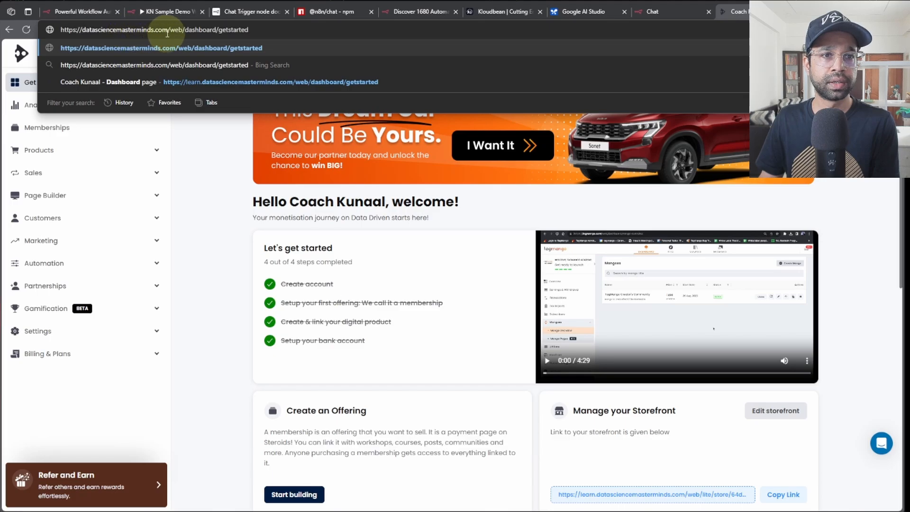
left_click_drag(167, 29, 326, 33)
key("BackSpace")
key("Return")
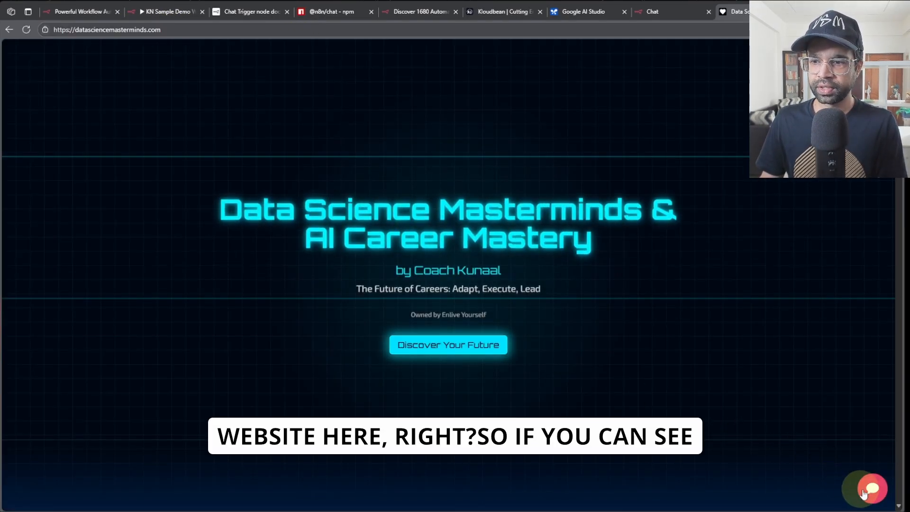
- Open and close the chat widget embedded on the website, and look through the home page's content
left_click(864, 495)
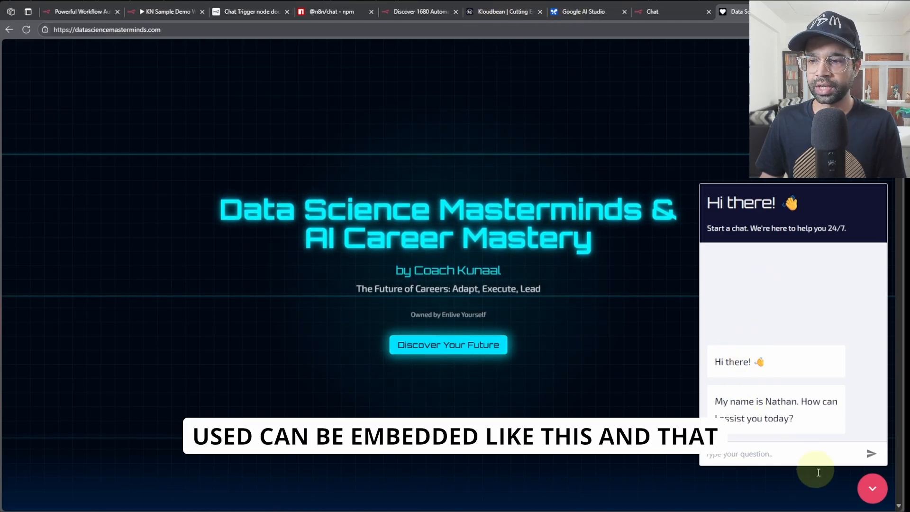
left_click(868, 496)
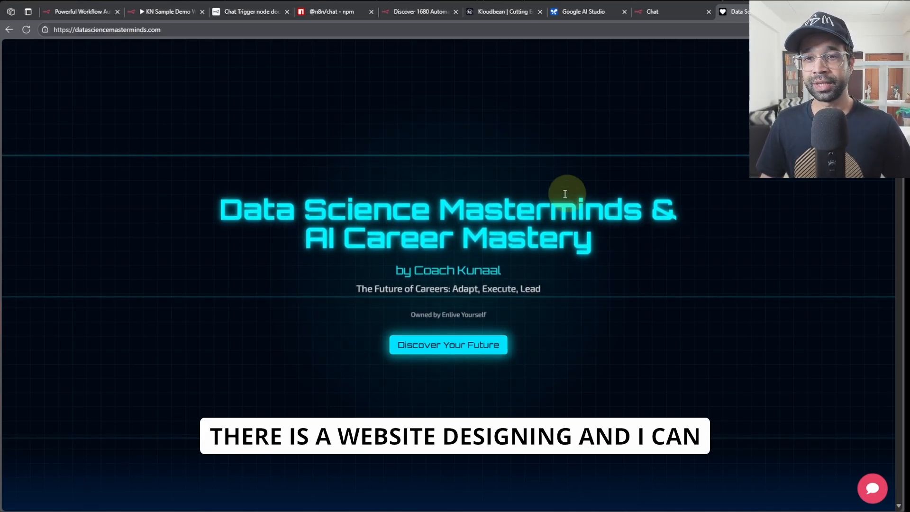
scroll(547, 231, "down", 4)
scroll(548, 231, "down", 20)
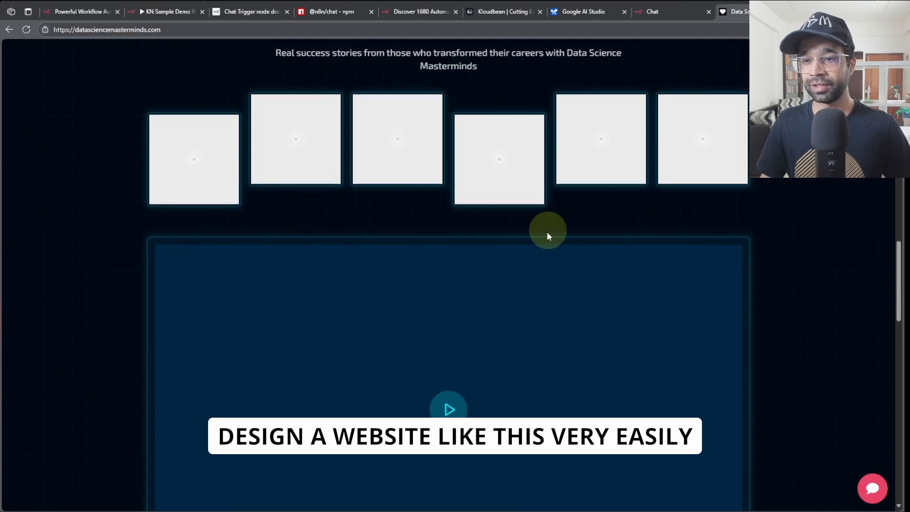
- Return to the website's home page hero section and compare its chat widget with the n8n chatbot workflow
scroll(547, 231, "up", 20)
scroll(547, 231, "up", 5)
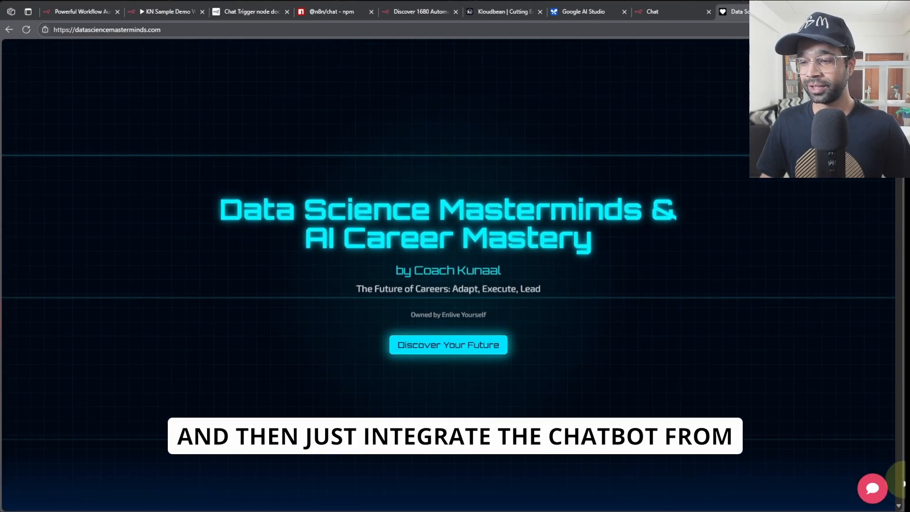
left_click(131, 12)
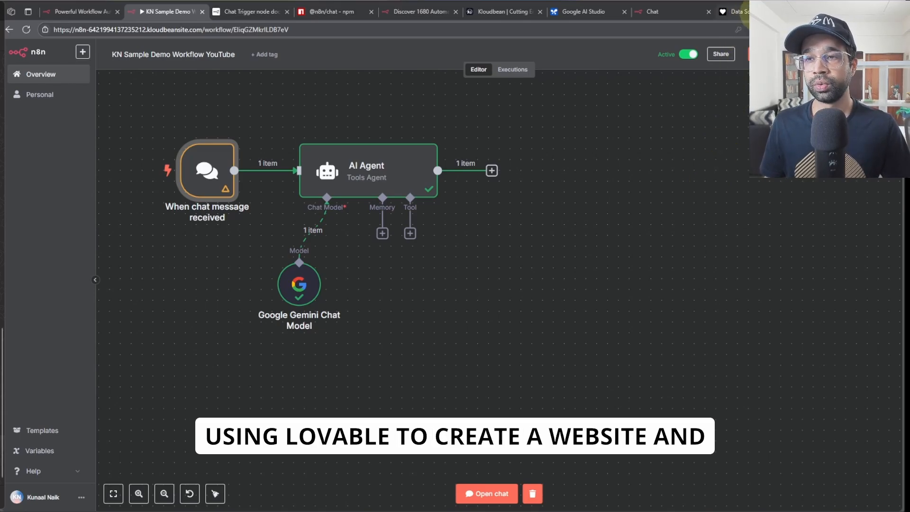
left_click(740, 11)
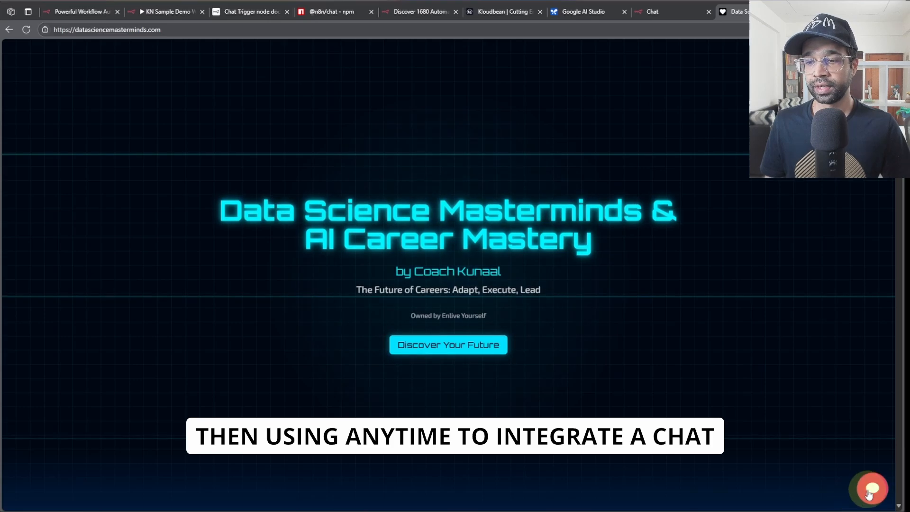
left_click(177, 13)
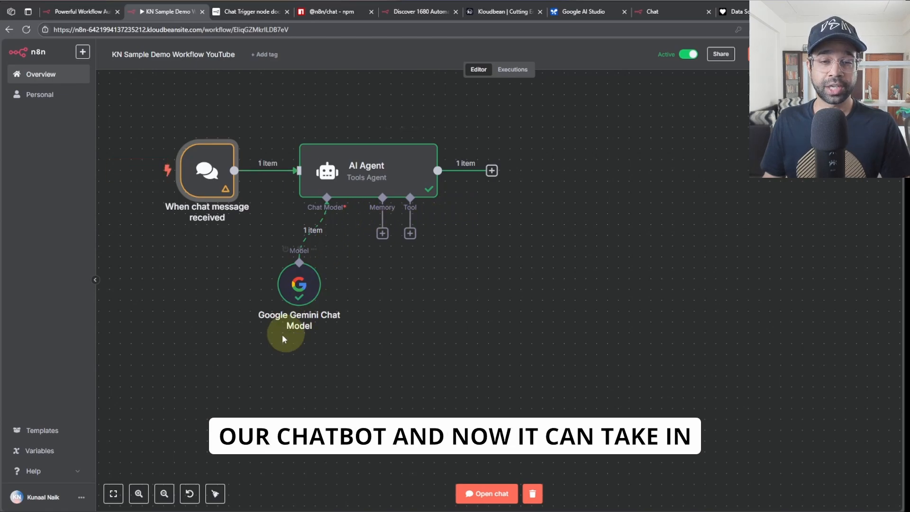
- Add a Simple Memory node to the AI Agent's memory input
mouse_move(187, 170)
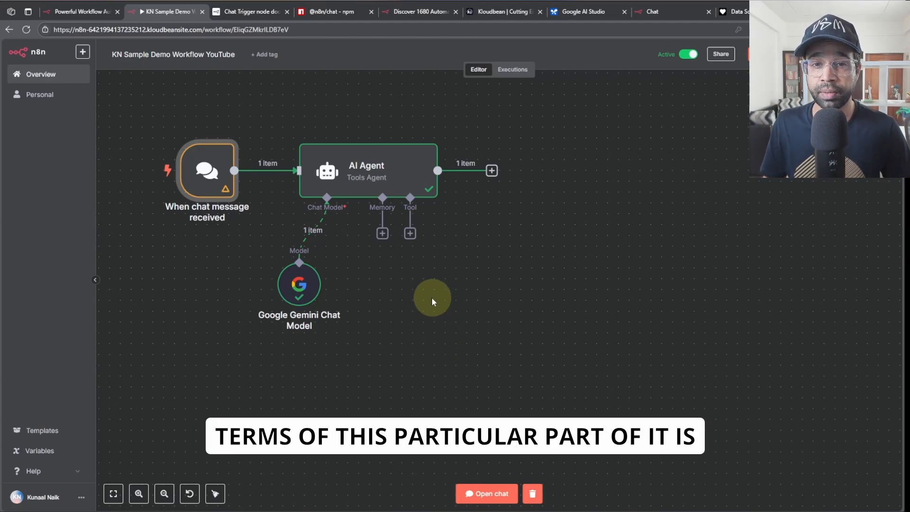
left_click(384, 239)
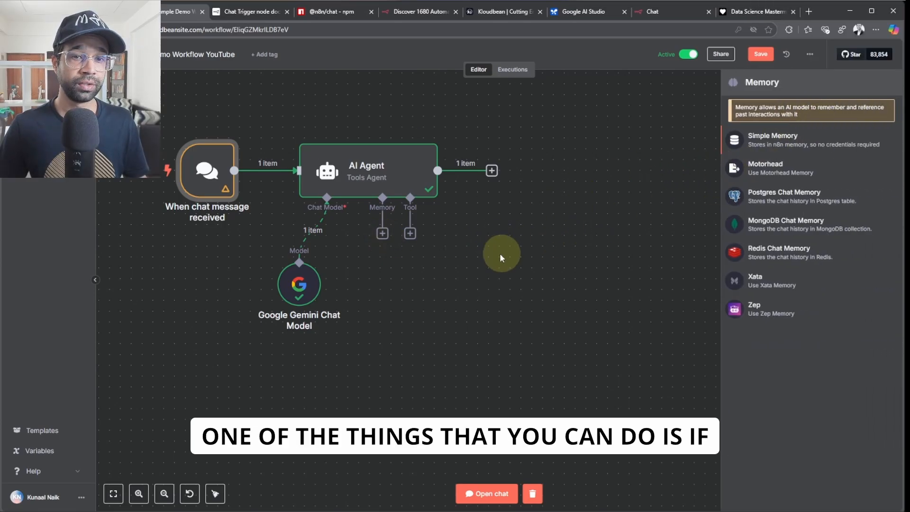
left_click(765, 143)
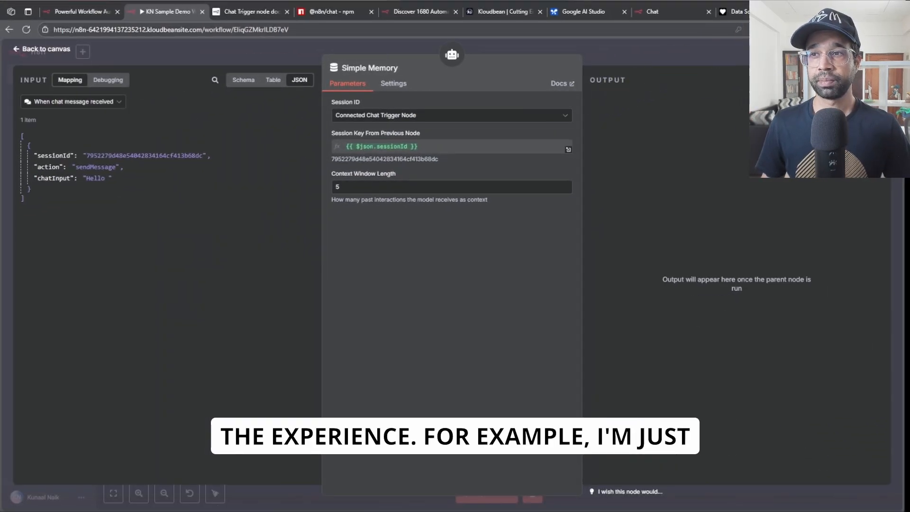
- Open ChatGPT in a new browser tab and send the messages "helo" and "I am doing welel"
key("ctrl+t")
type("chat.openai.com")
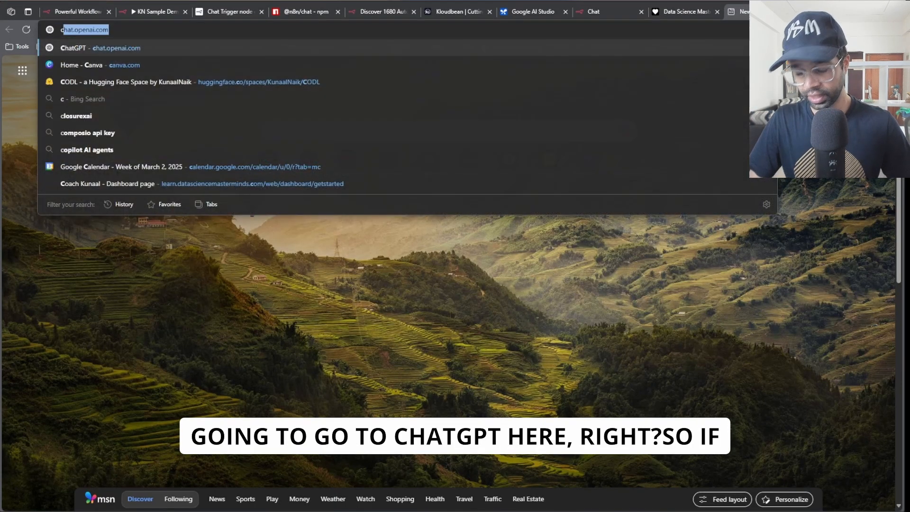
key("Return")
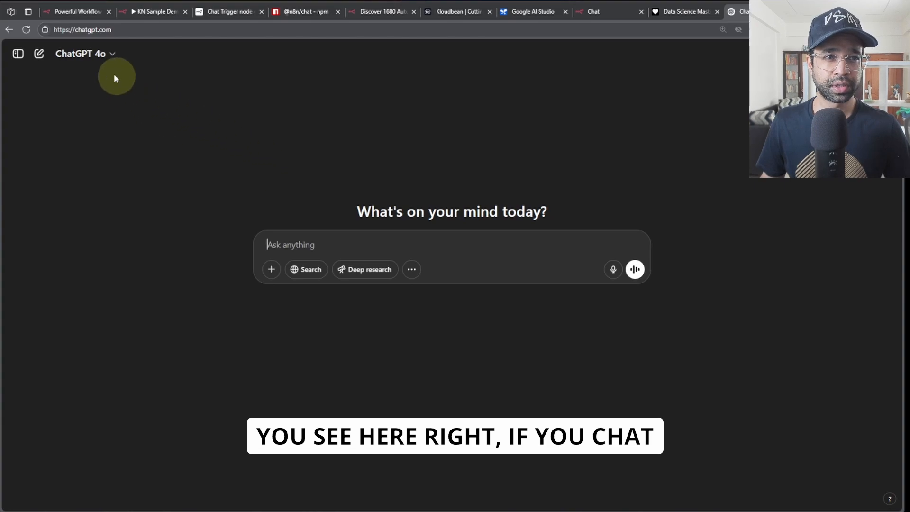
type("hello")
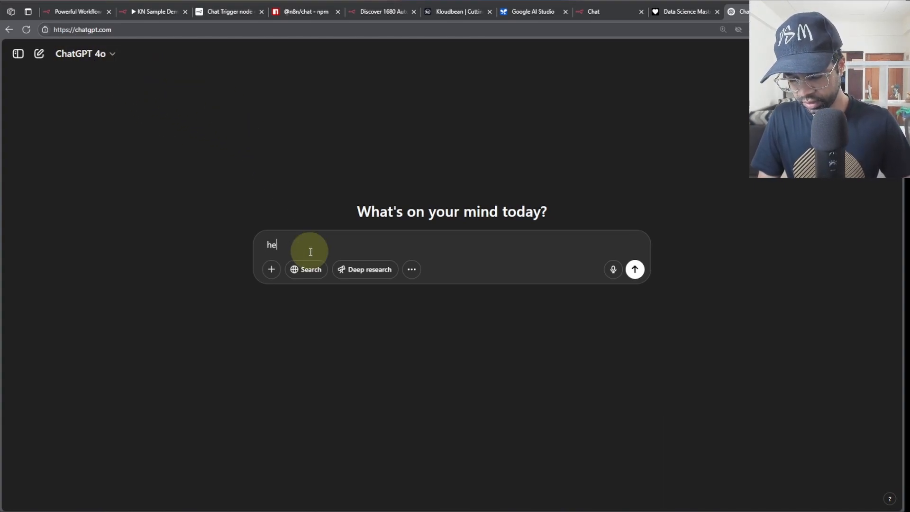
key("Return")
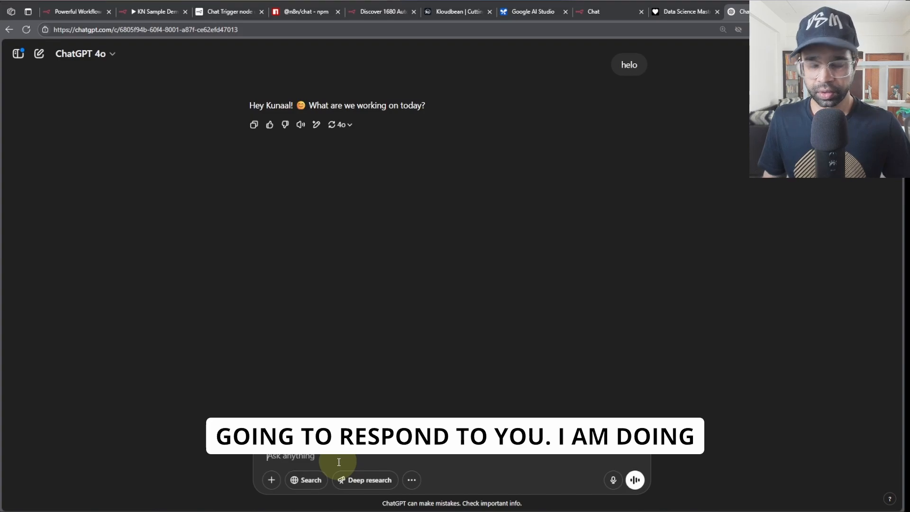
type("I am doing welel")
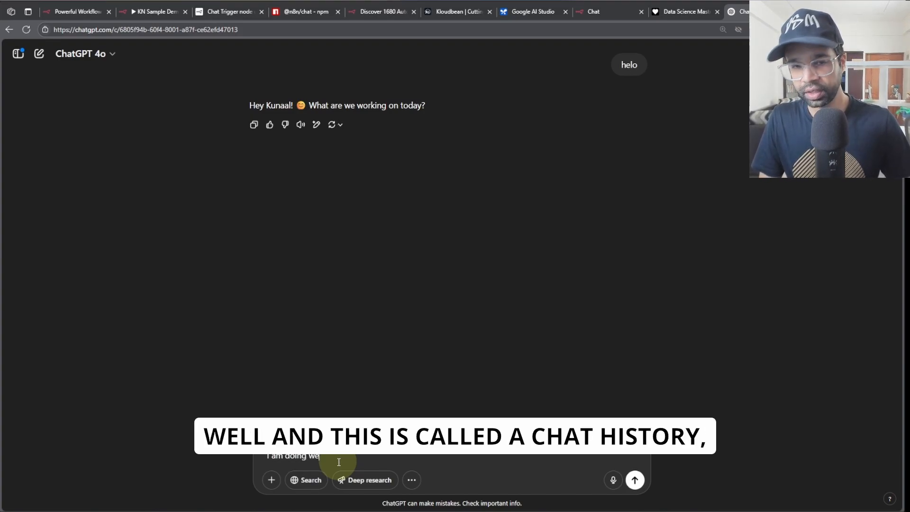
key("Return")
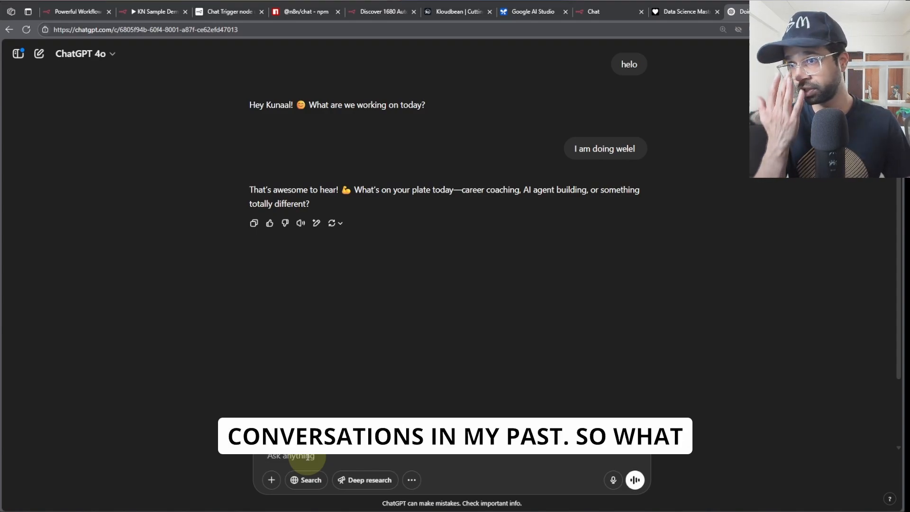
- Ask ChatGPT "What are my top projects ?" and read through the answer and the conversation history
type("What are my top")
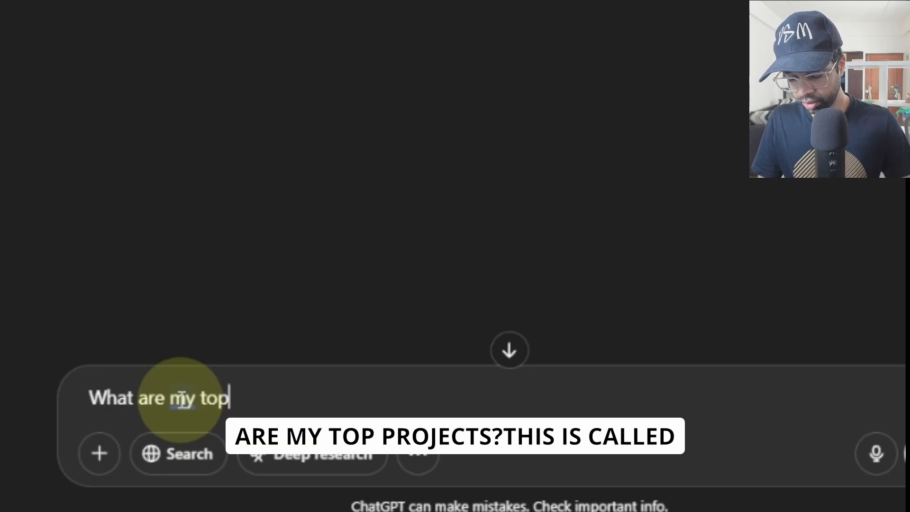
type(" projects ")
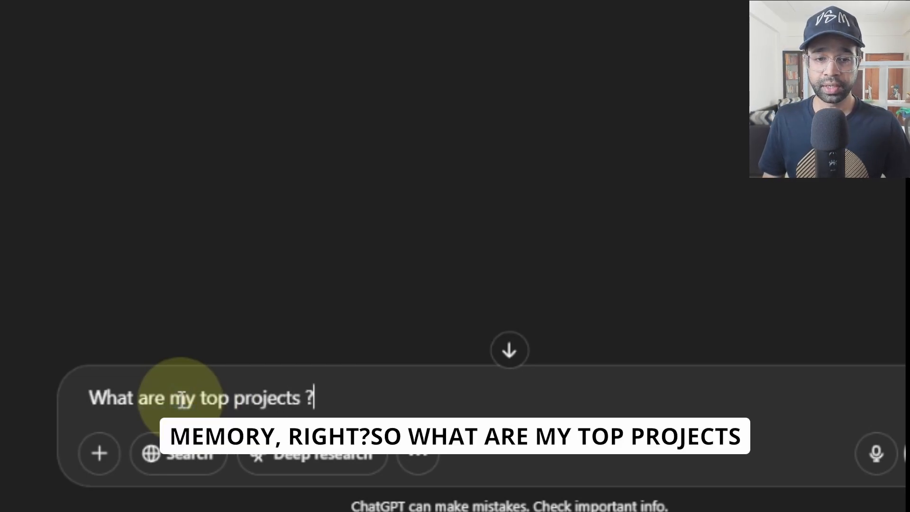
type("?")
key("Return")
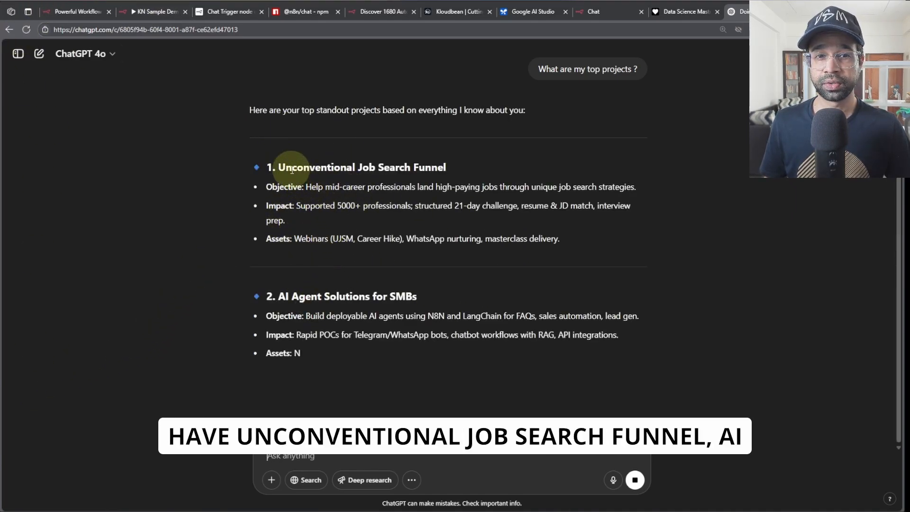
left_click_drag(332, 167, 448, 168)
left_click_drag(299, 296, 445, 295)
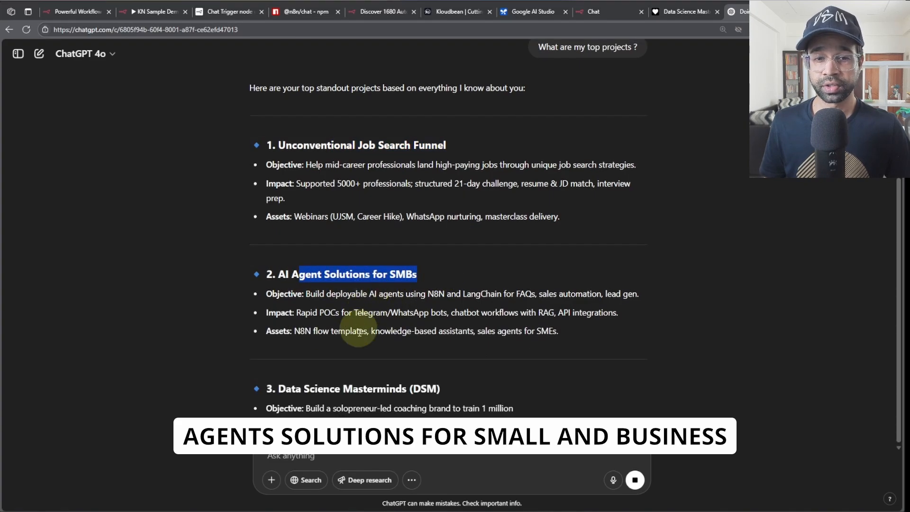
left_click_drag(304, 371, 445, 368)
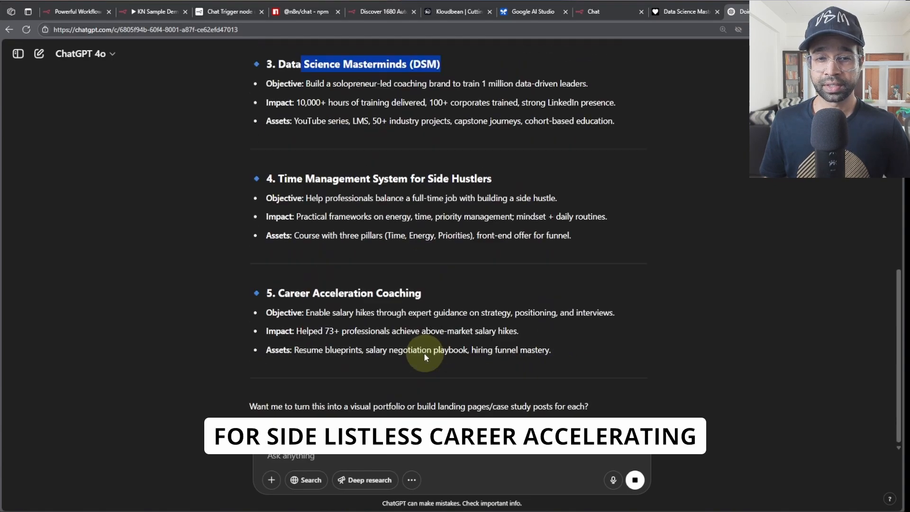
scroll(385, 214, "up", 7)
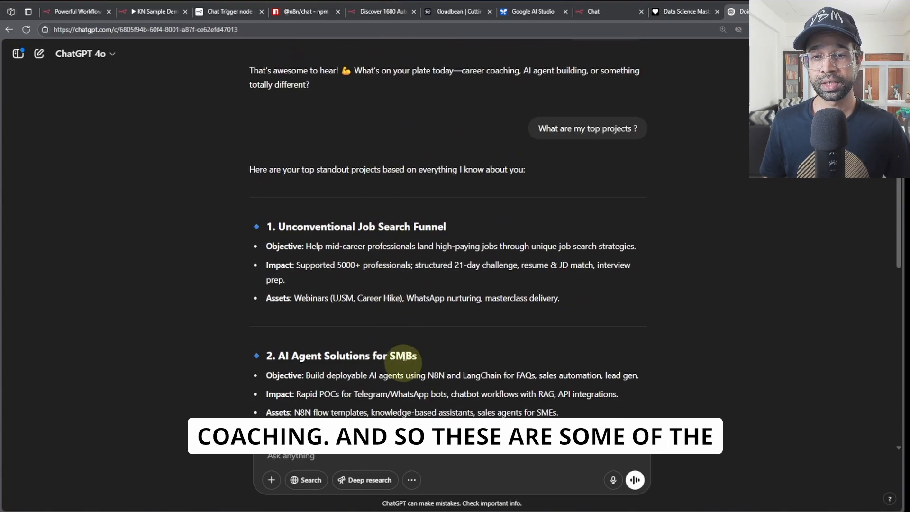
scroll(415, 285, "up", 3)
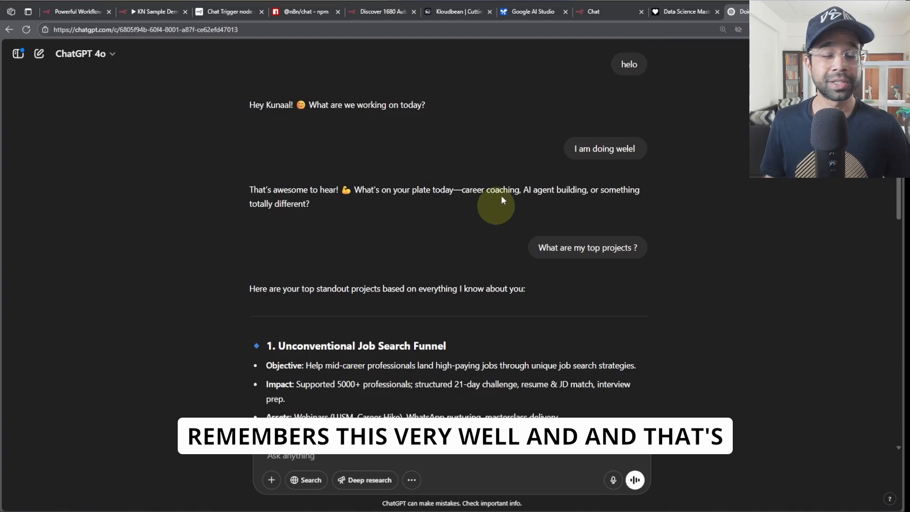
- View the hosted n8n chat page, and go back to the workflow canvas, closing the Simple Memory settings
left_click(591, 14)
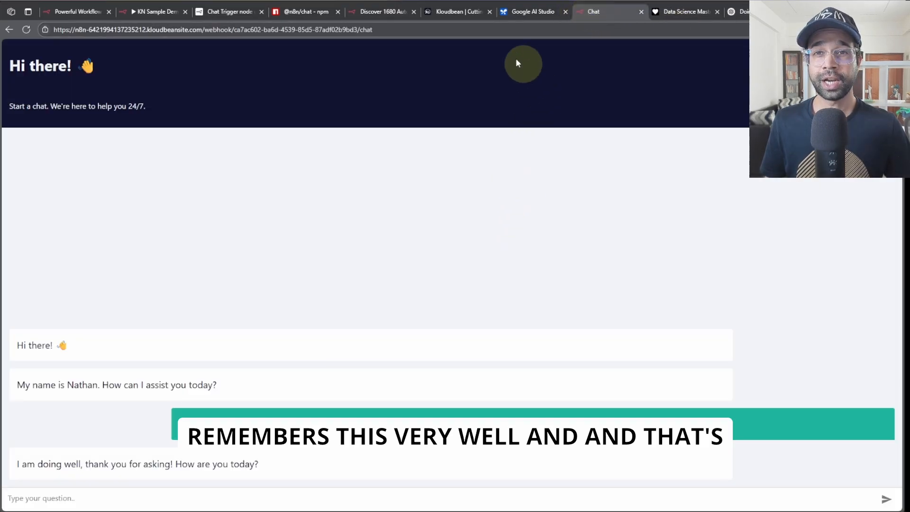
left_click(146, 12)
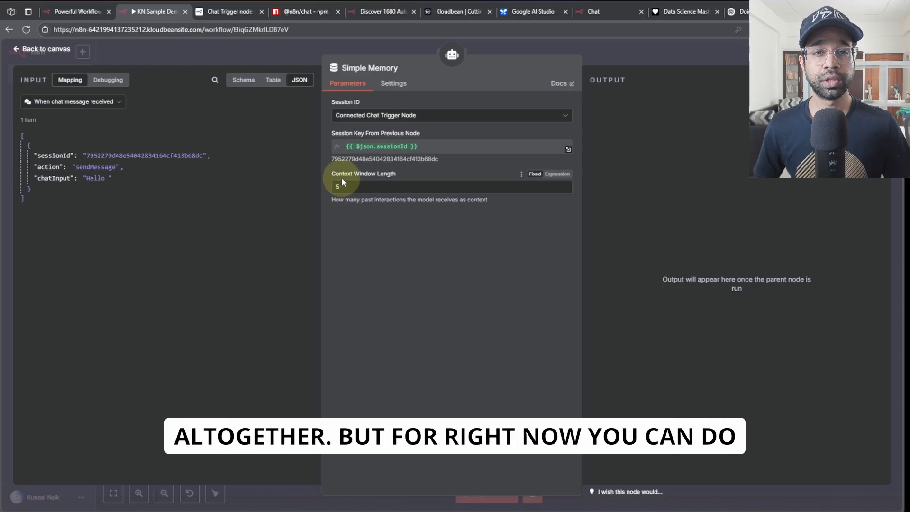
left_click(52, 49)
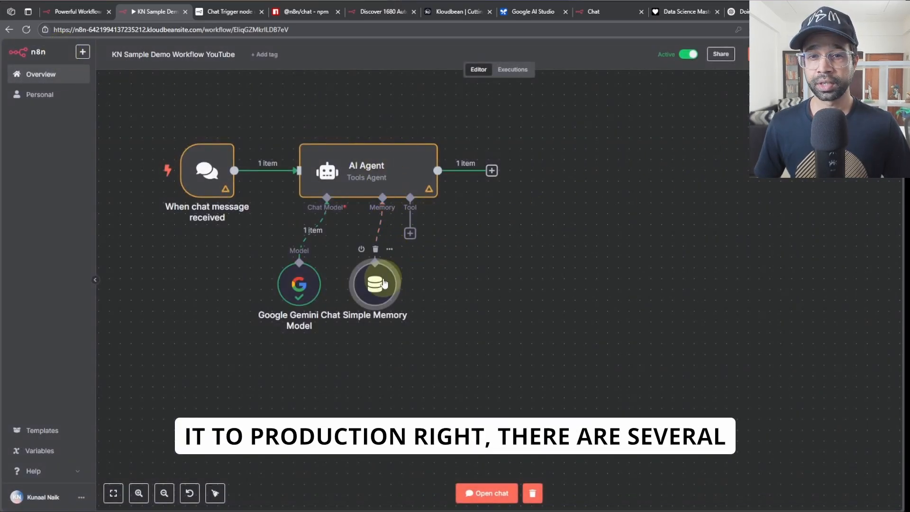
- Disconnect Simple Memory from the AI Agent, and check the Supabase application hosted on Kloudbean as a database for the chat history
left_click(376, 227)
left_click(382, 233)
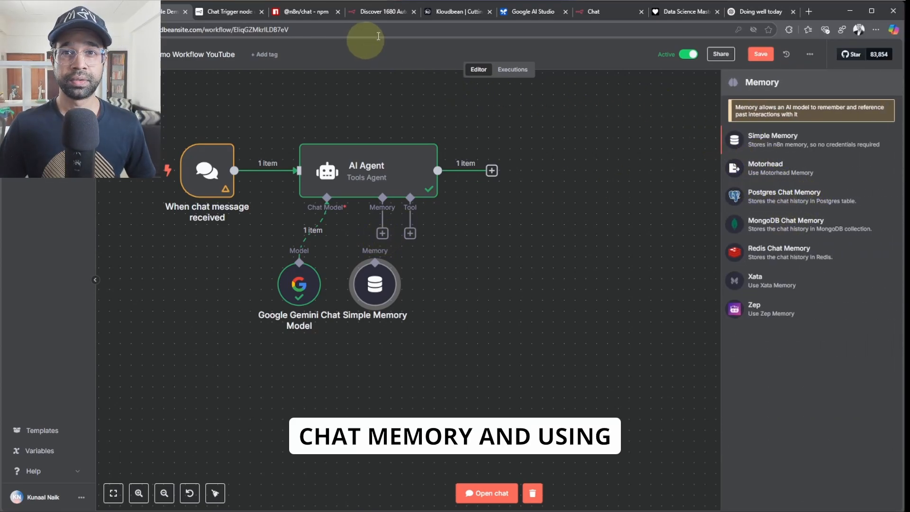
left_click(434, 13)
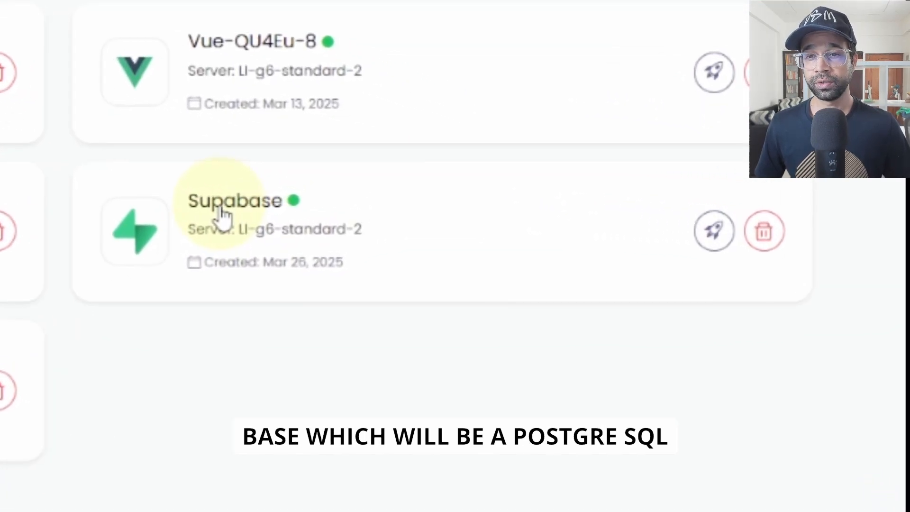
left_click(150, 12)
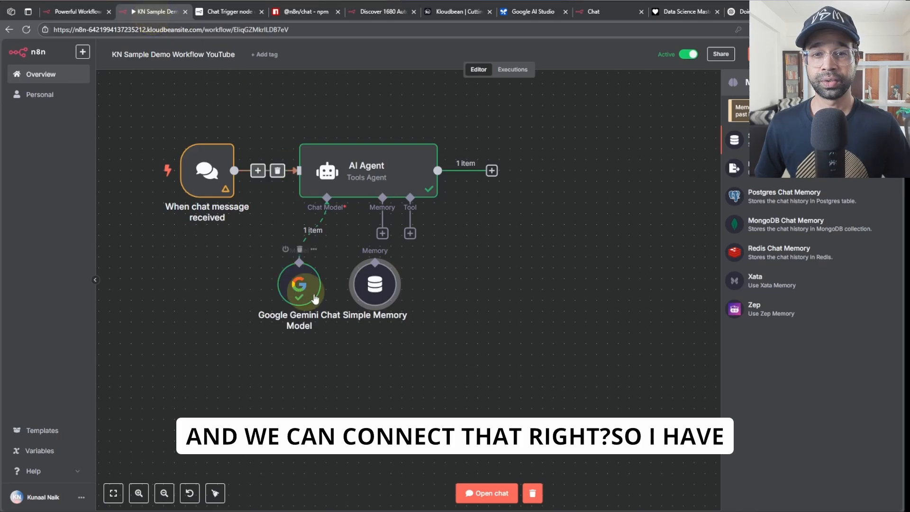
- Move Simple Memory out of the way and attach a Postgres Chat Memory node using the KN Kloudbean postgreSQL credential
left_click_drag(377, 284, 377, 350)
left_click(383, 232)
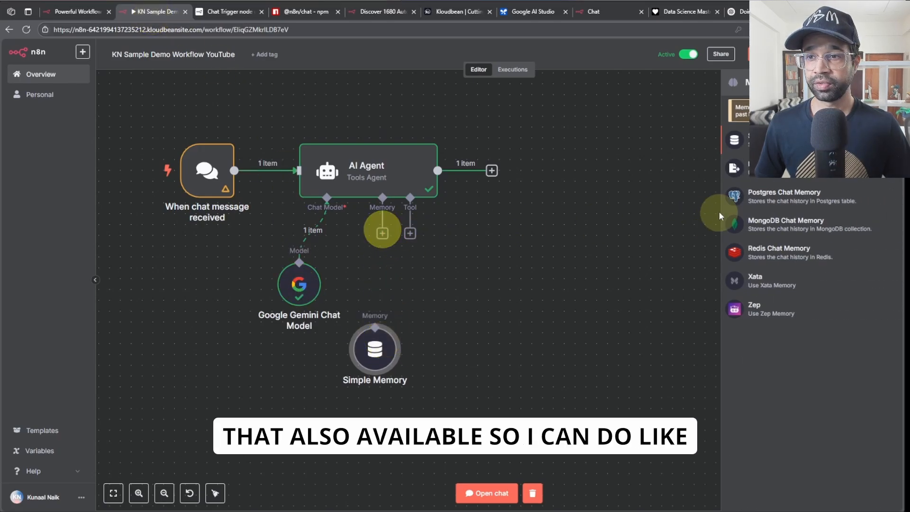
left_click(775, 198)
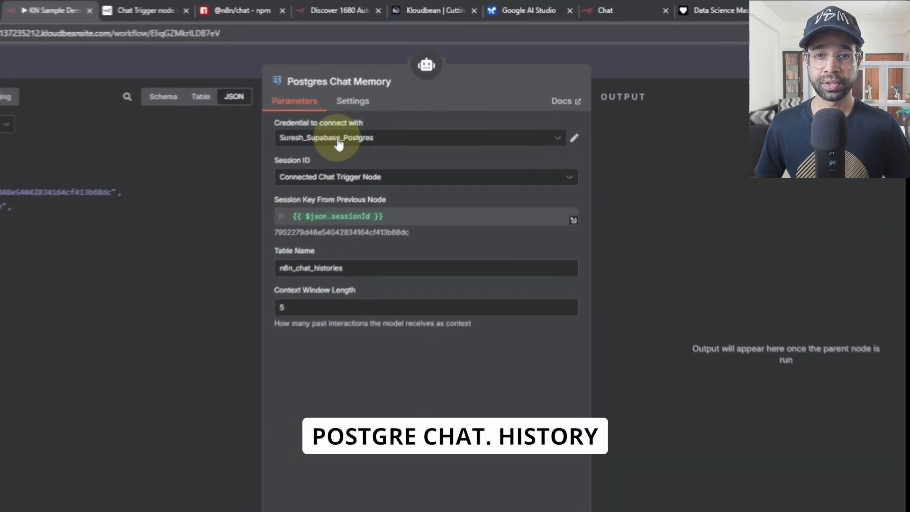
left_click(338, 142)
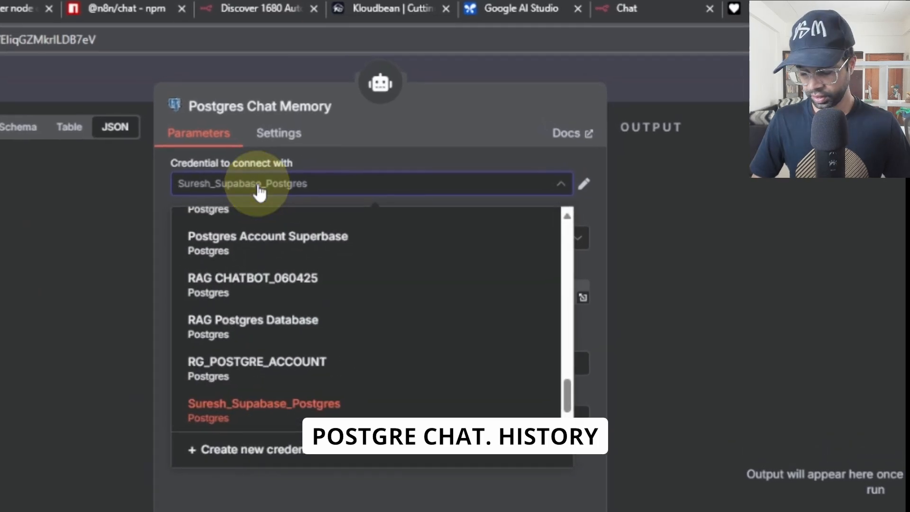
type("kn")
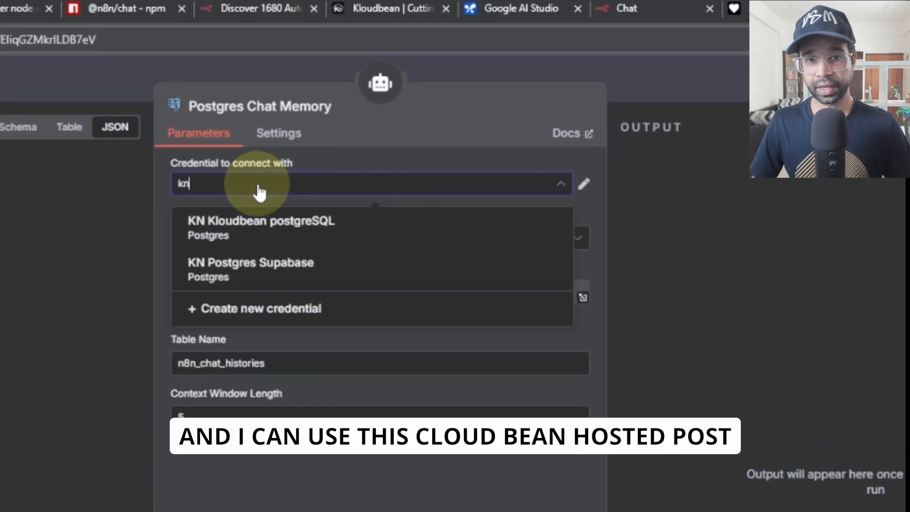
left_click(243, 233)
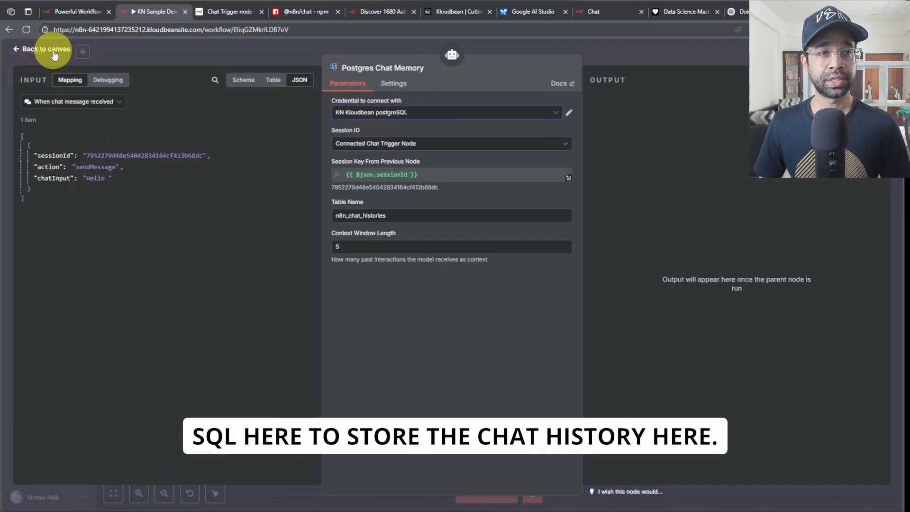
- Move the detached Simple Memory node farther from the agent, and review the Postgres Chat Memory node's parameters
left_click(53, 50)
left_click_drag(375, 351, 555, 356)
mouse_move(561, 327)
double_click(375, 284)
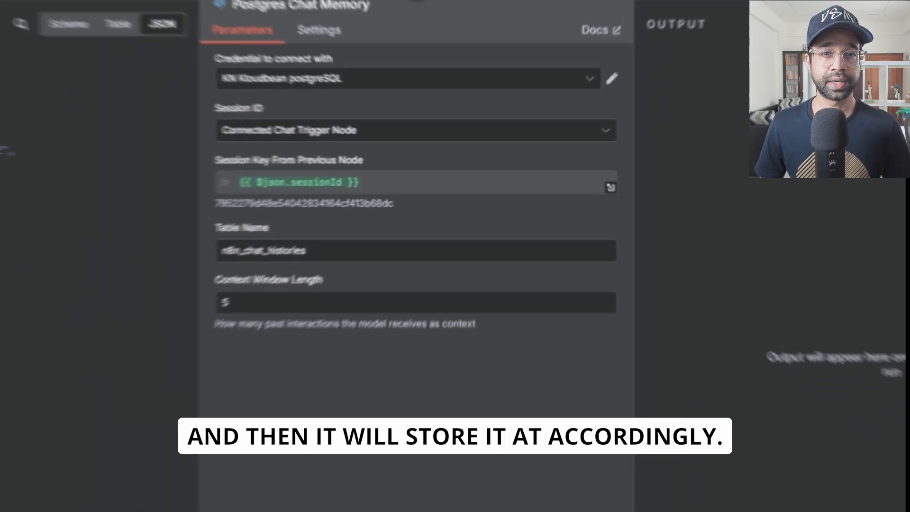
left_click(57, 49)
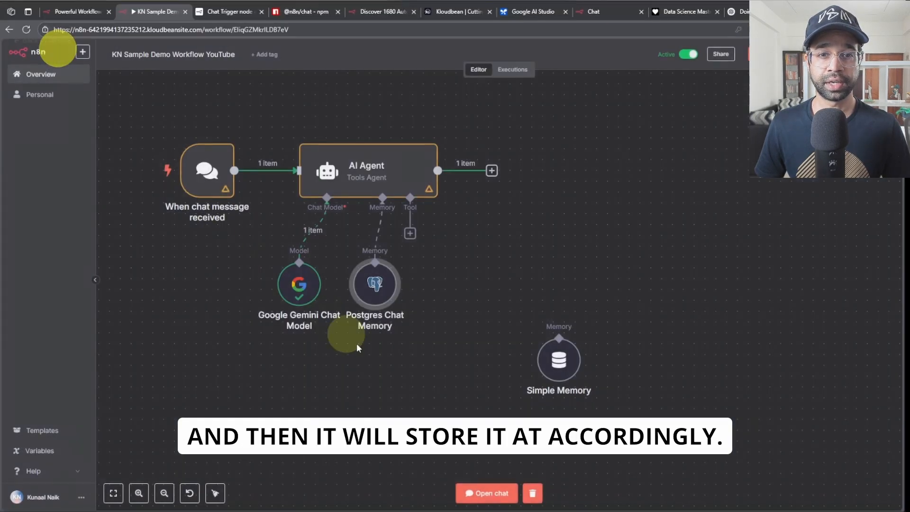
- Replace the Postgres Chat Memory node with Simple Memory on the AI Agent's memory input, and space the Google Gemini Chat Model node away from it
mouse_move(377, 240)
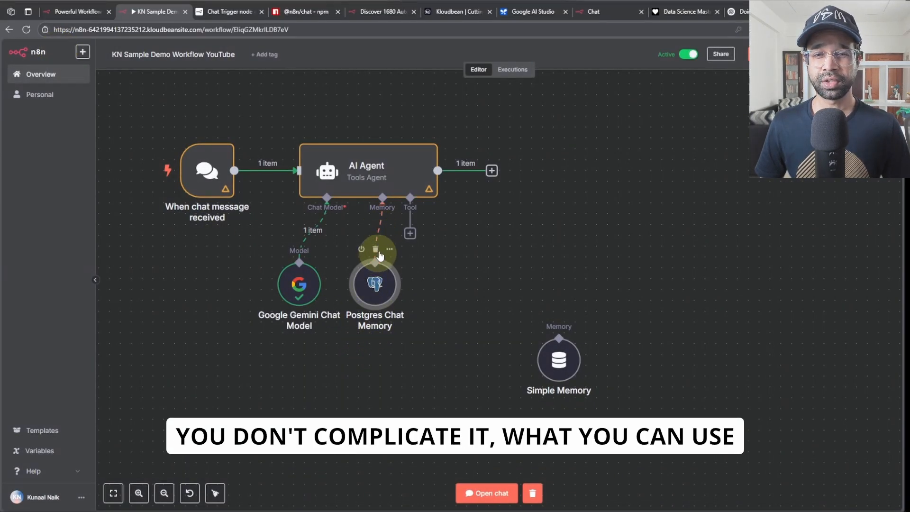
left_click(375, 249)
left_click_drag(558, 353, 395, 288)
left_click_drag(383, 235, 382, 284)
left_click_drag(298, 286, 276, 285)
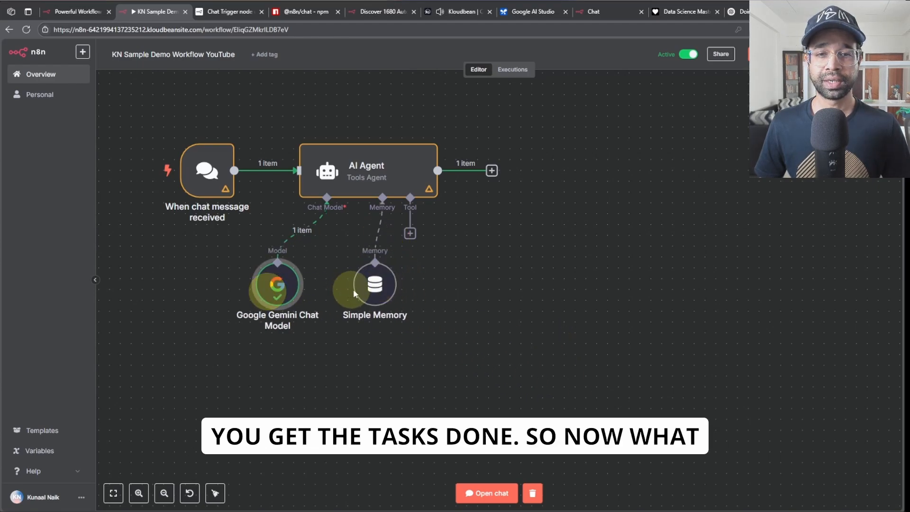
- Move Simple Memory closer to the Google Gemini Chat Model node, and send the test message "hello" in the workflow chat
left_click_drag(354, 289, 322, 288)
left_click(147, 171)
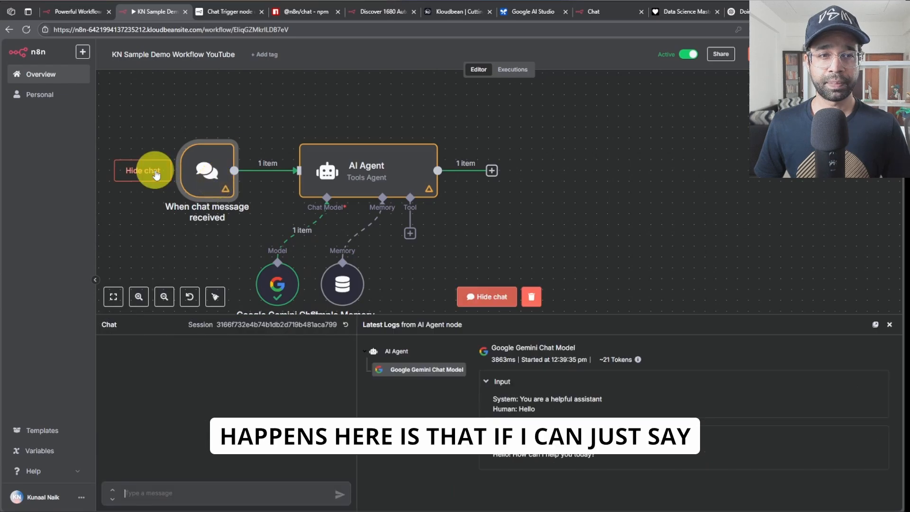
type("hello")
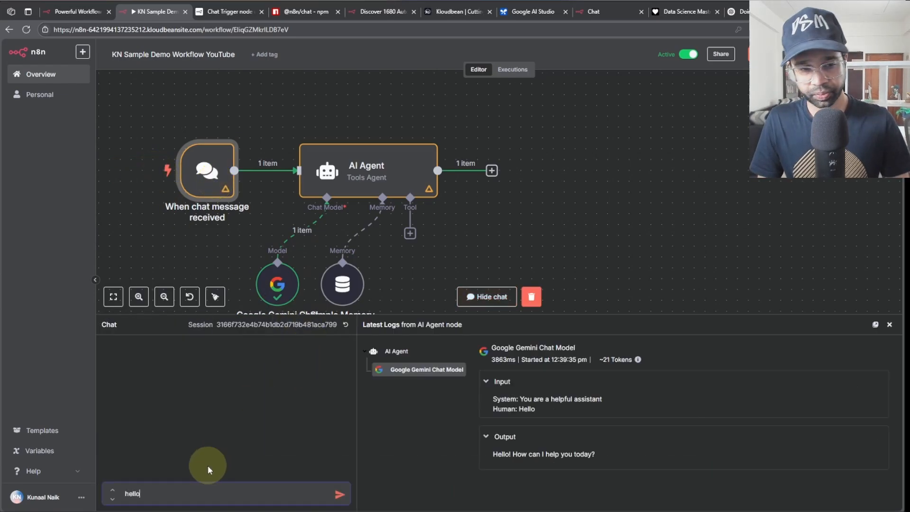
key("Return")
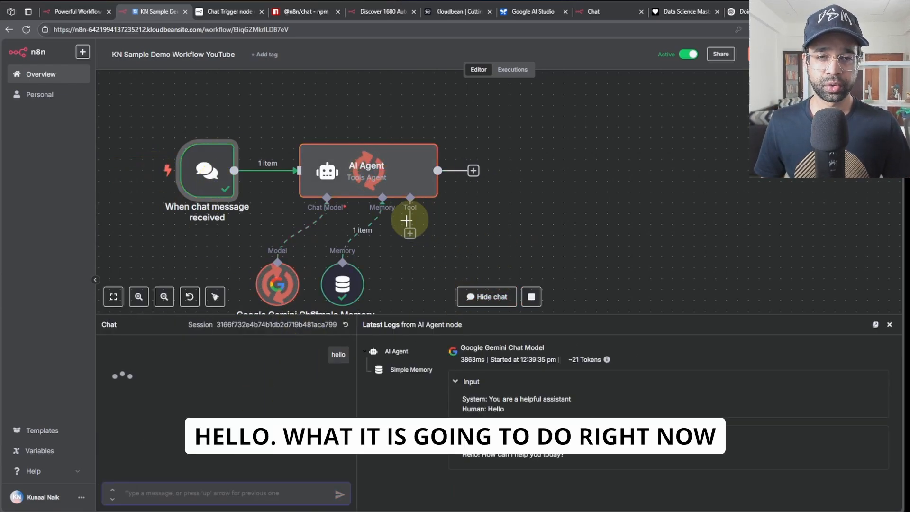
- Inspect the input and output that Simple Memory stored for the "hello" message, with the input shown in schema view
double_click(345, 283)
scroll(209, 258, "down", 1)
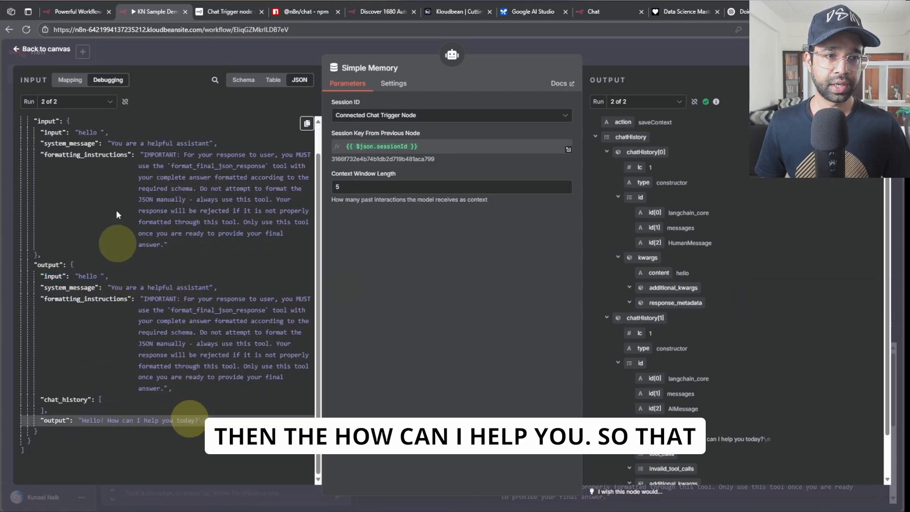
left_click(273, 80)
left_click(232, 81)
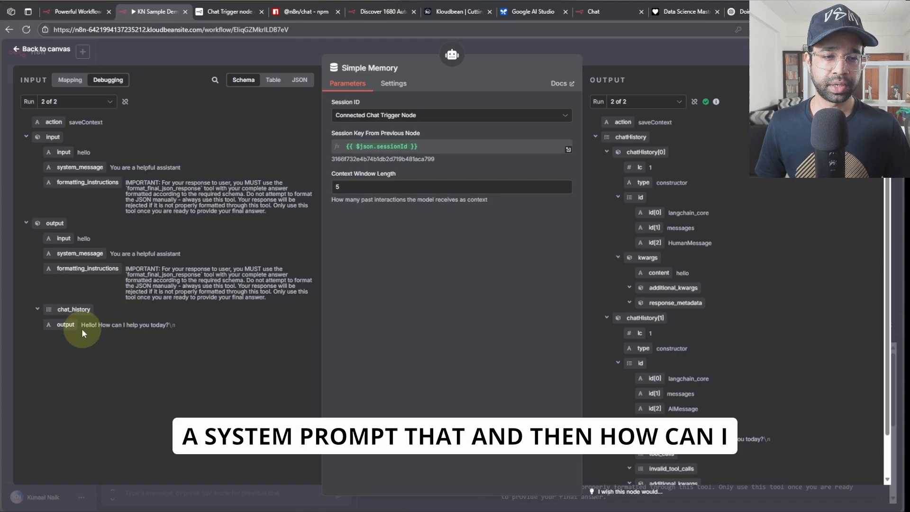
left_click(39, 51)
- Send the chat message "I nee dhelp to manage time" to the AI Agent
left_click(183, 483)
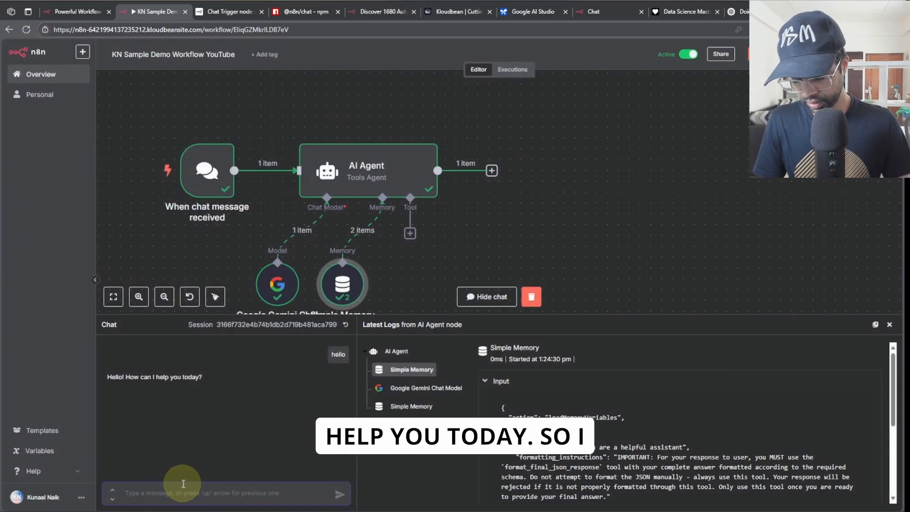
type("I nee dhelp t")
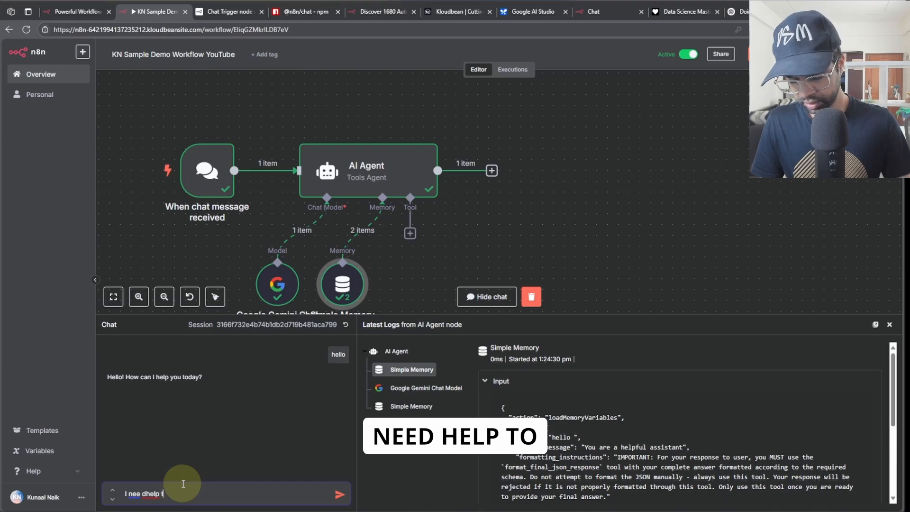
type("o manage time")
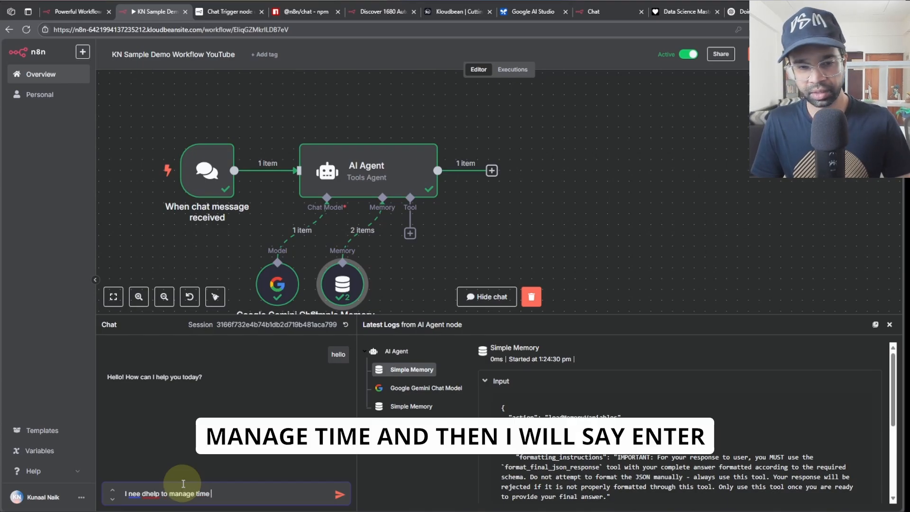
key("Return")
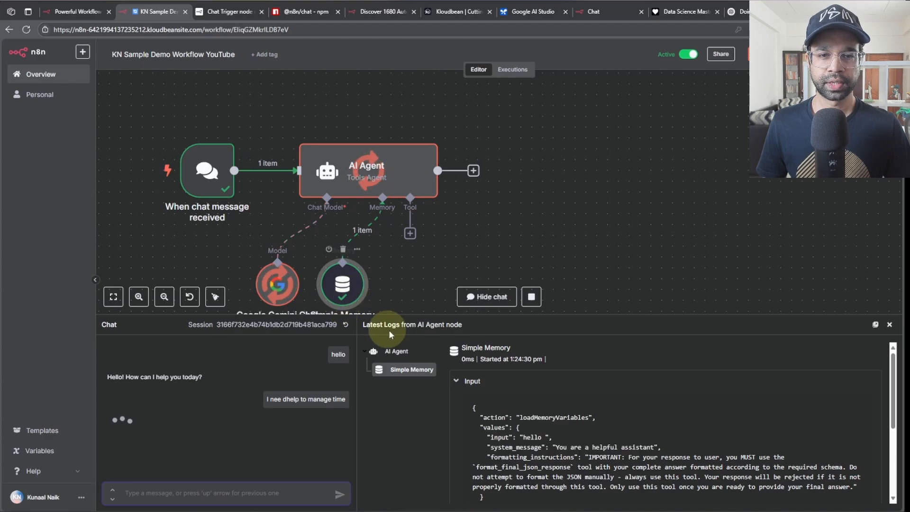
- Examine the chat history recorded in Simple Memory for the time management message, and close the chat on returning to the canvas
left_click_drag(598, 225, 568, 173)
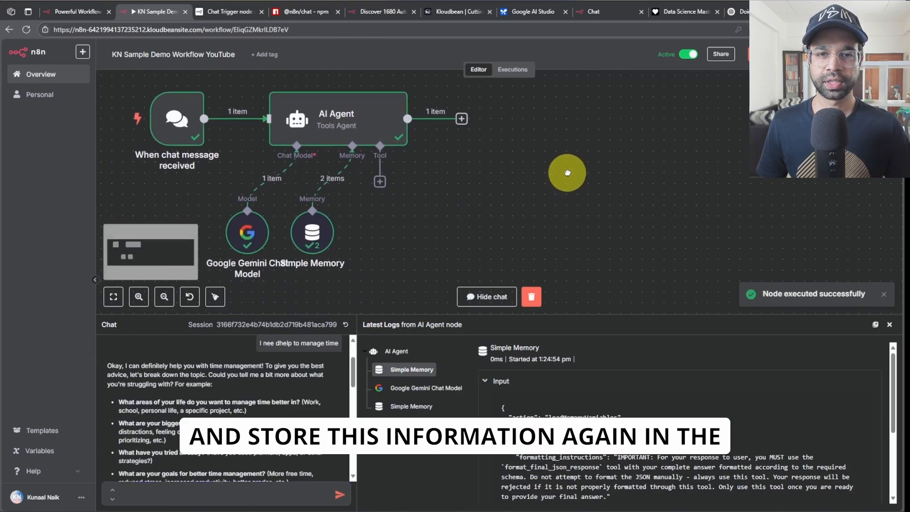
double_click(320, 228)
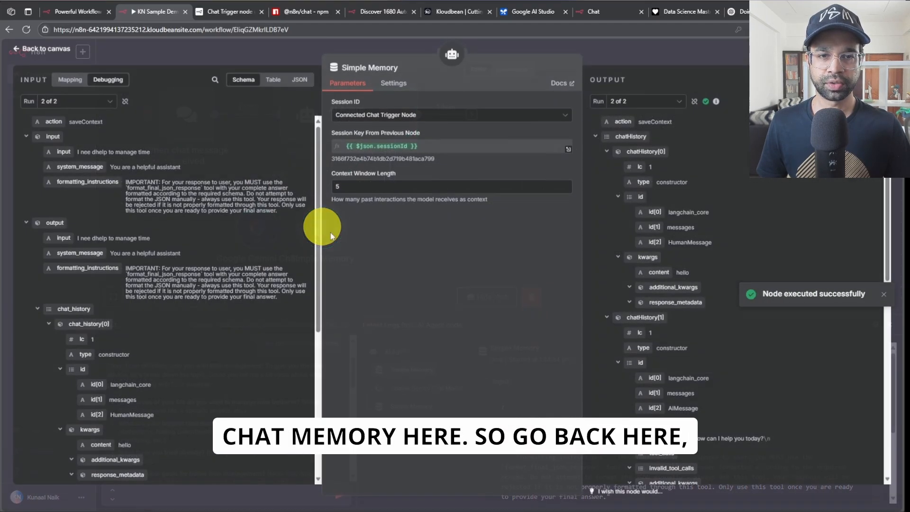
scroll(148, 319, "down", 5)
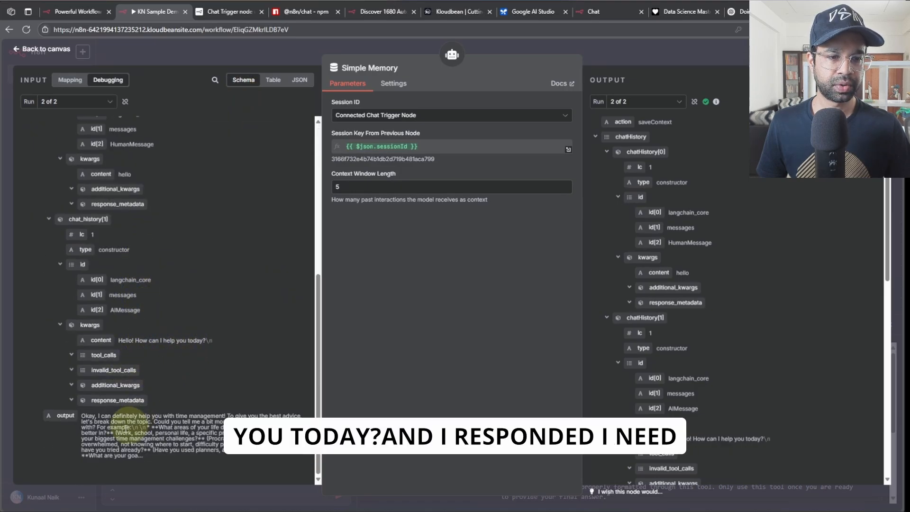
scroll(140, 304, "up", 5)
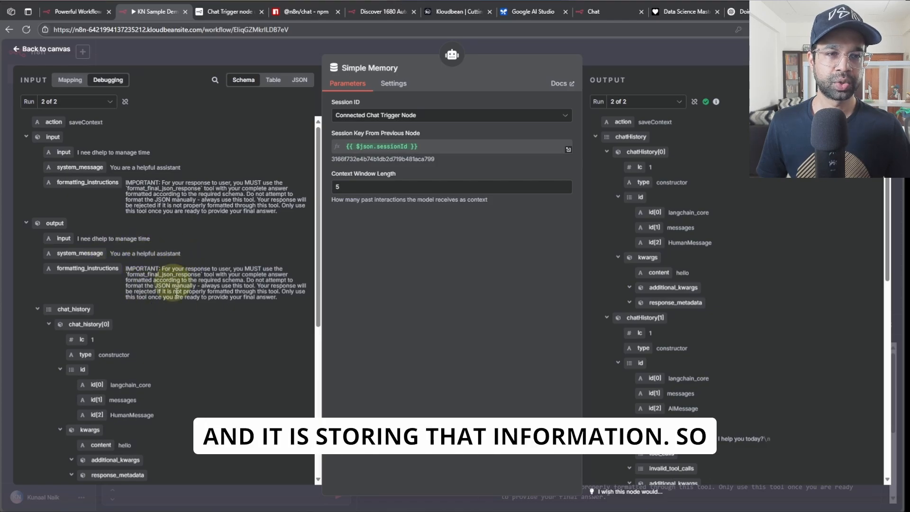
scroll(176, 291, "down", 5)
scroll(168, 351, "up", 5)
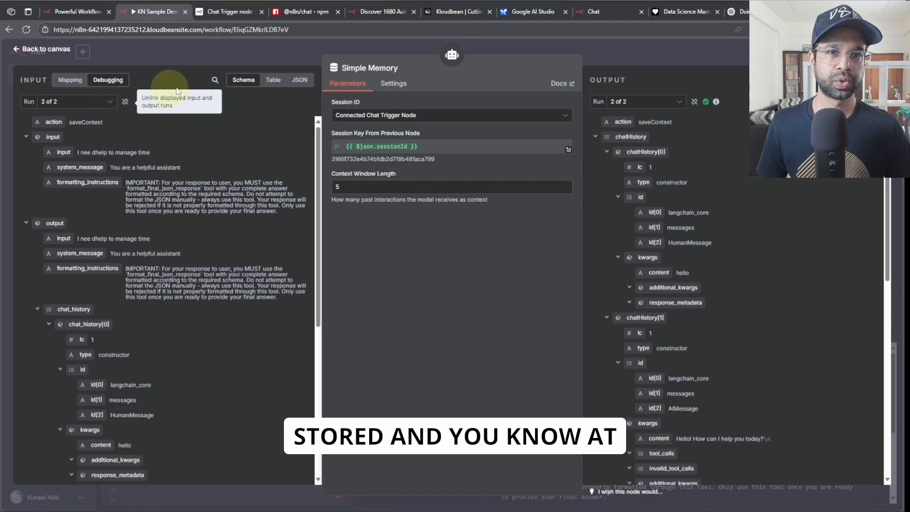
left_click(47, 49)
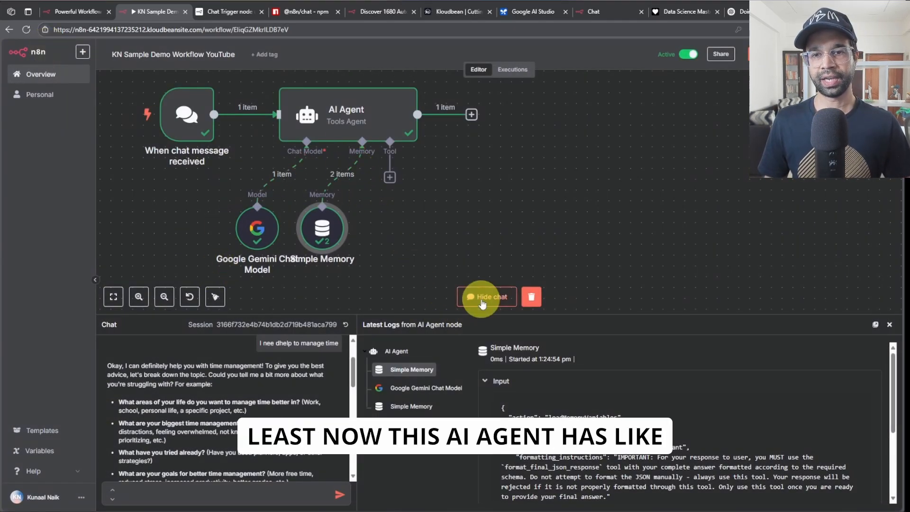
left_click(482, 299)
- Reopen the workflow chat, introduce yourself by first name, and ask "who am I?" to test the memory
left_click_drag(569, 178, 555, 256)
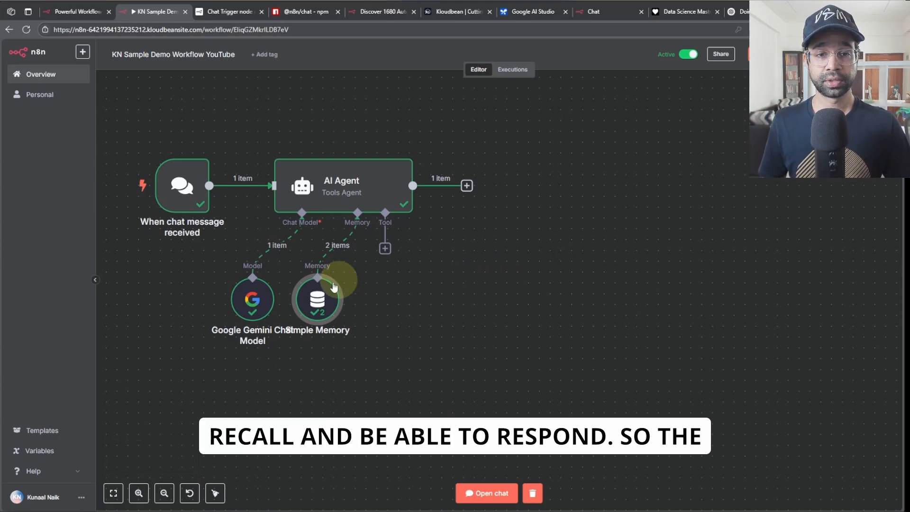
left_click(124, 186)
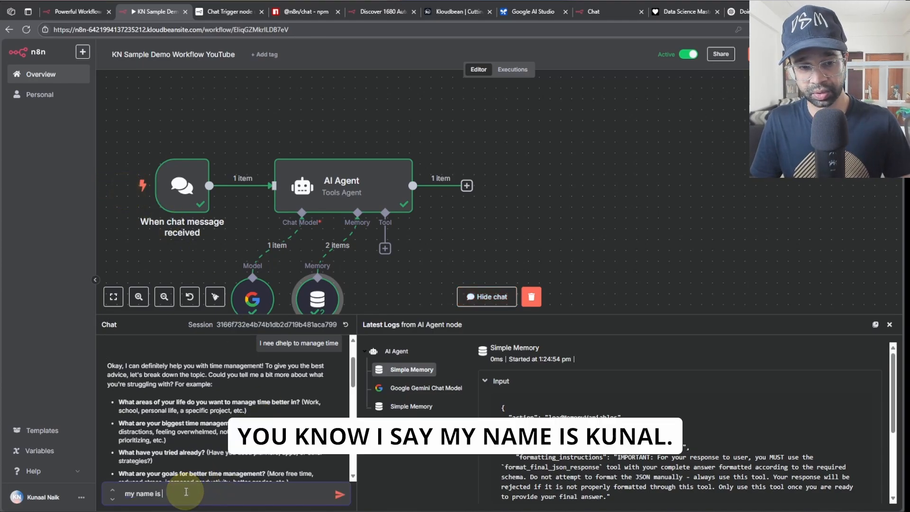
key("Return")
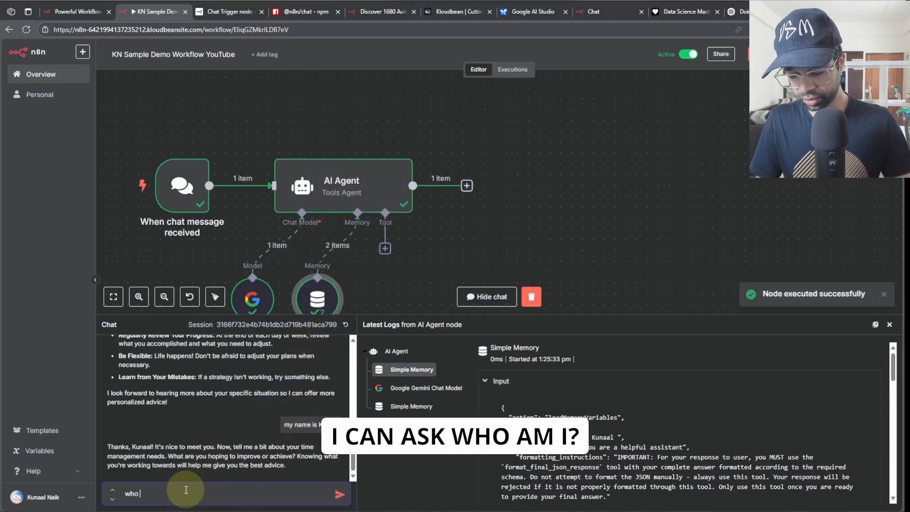
type("who am I?")
key("Return")
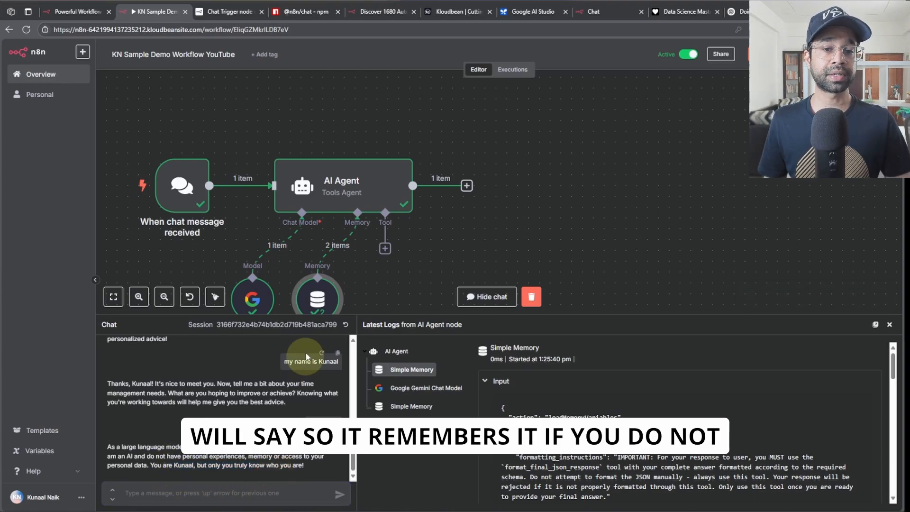
- Disconnect Simple Memory from the AI Agent, ask "who am i?" in the chat, and read the reply given without memory
left_click(338, 247)
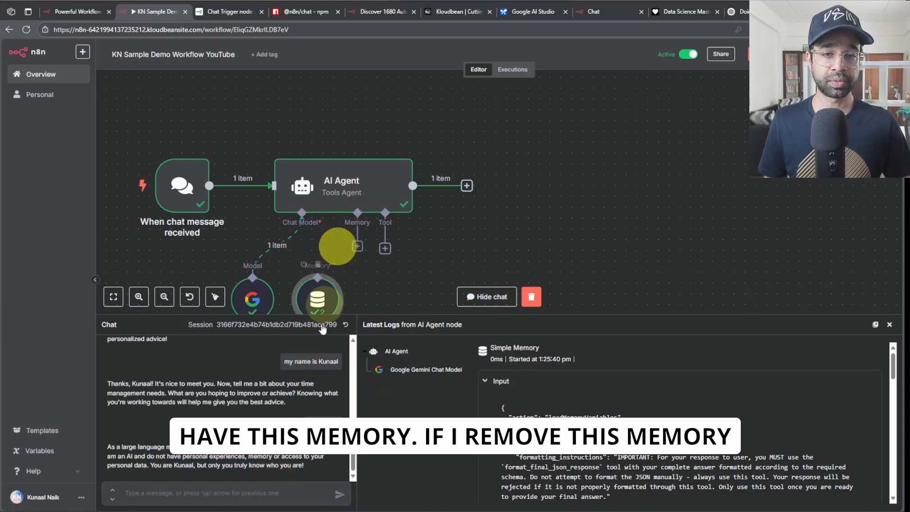
left_click(180, 496)
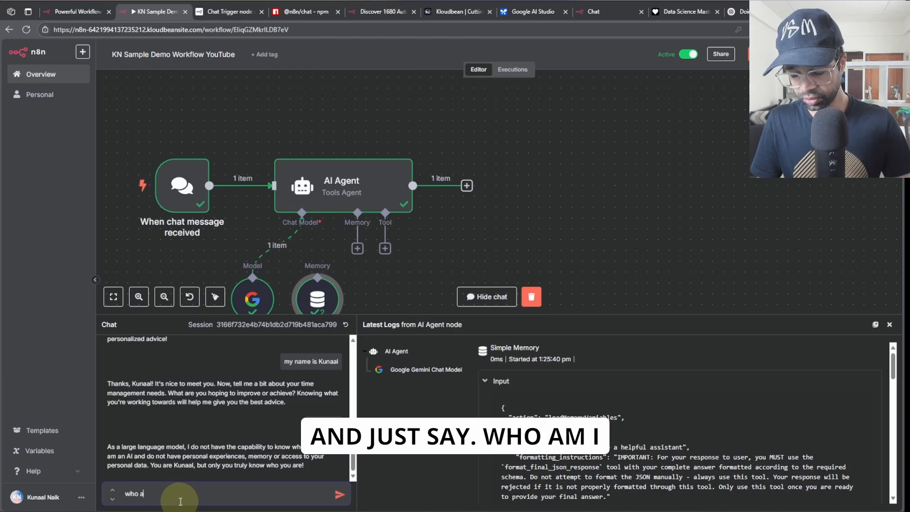
type("who am i?")
key("Return")
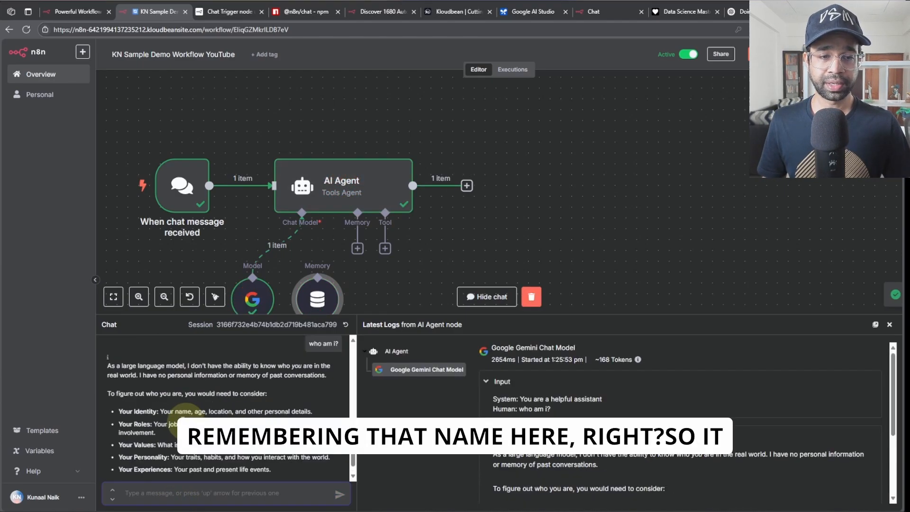
scroll(184, 422, "down", 1)
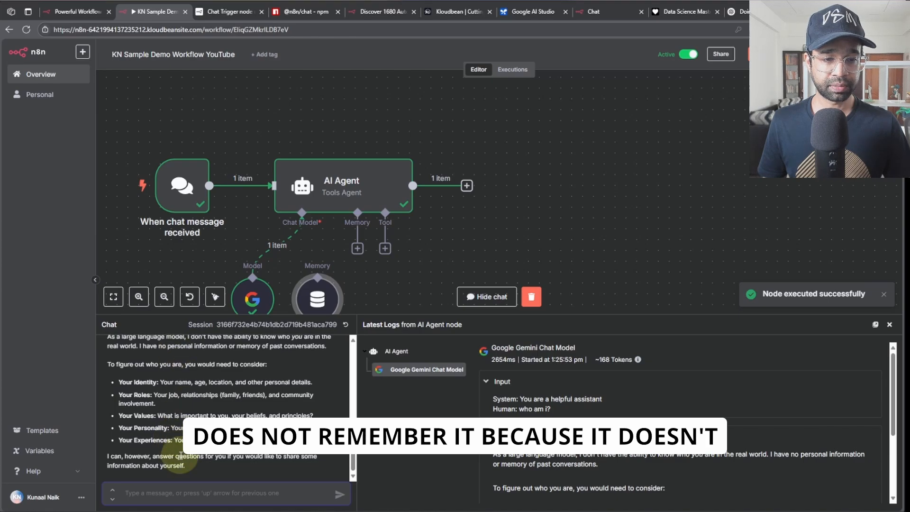
scroll(181, 454, "up", 3)
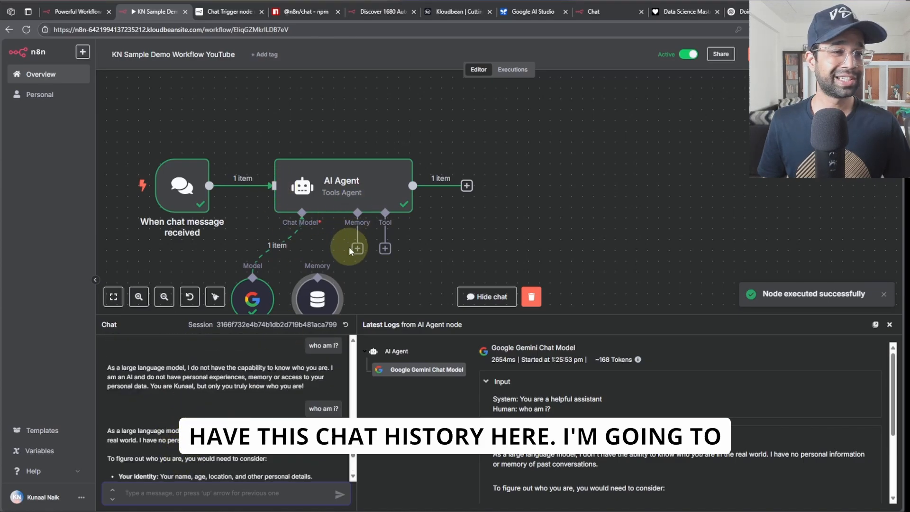
- Reconnect Simple Memory to the AI Agent's memory input and hide the chat
left_click_drag(358, 253, 338, 303)
left_click(487, 297)
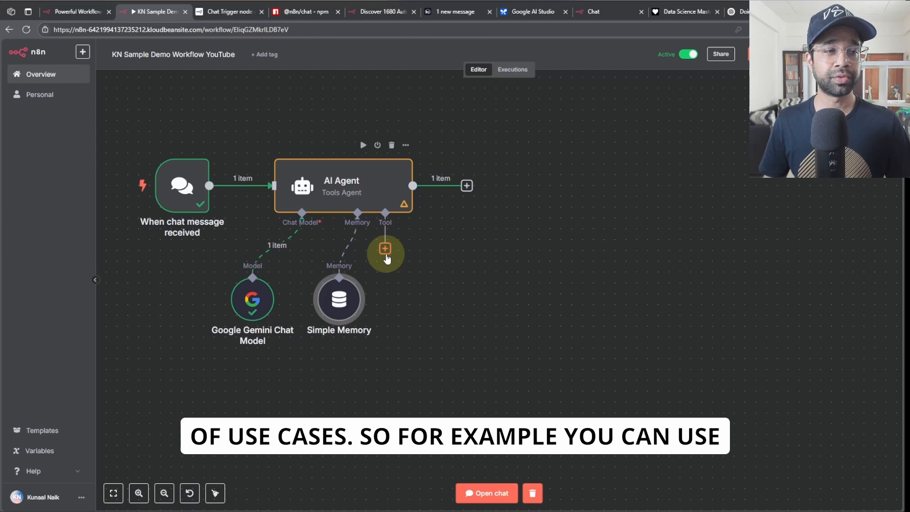
- Attach a Google Calendar tool that creates events to the AI Agent, and shift its node away from Simple Memory
left_click(386, 255)
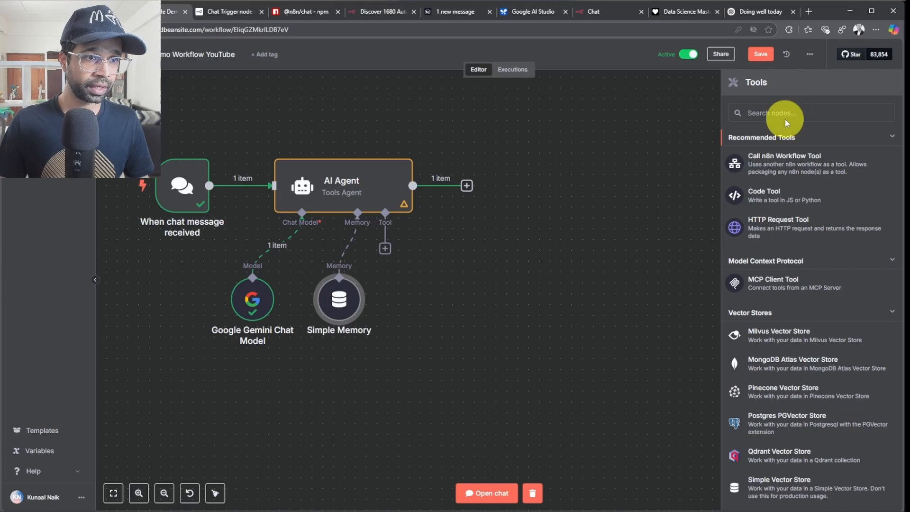
type("google")
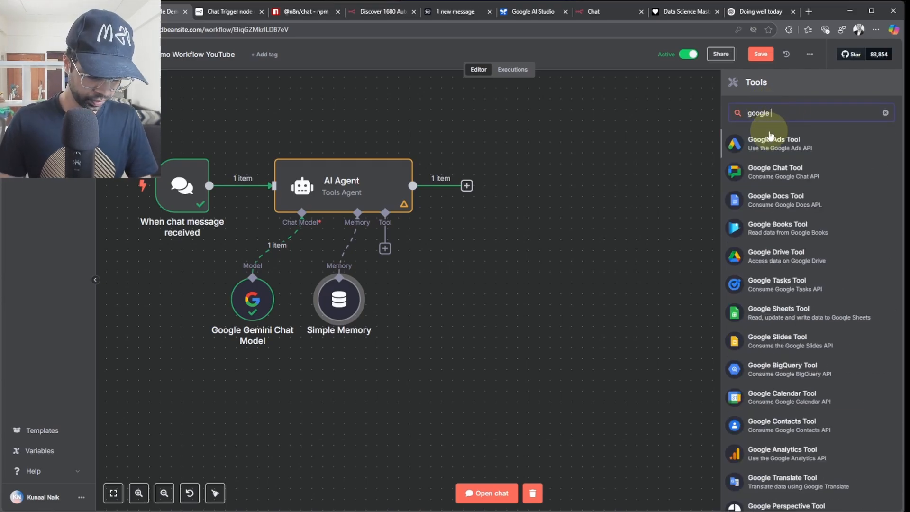
type(" cal")
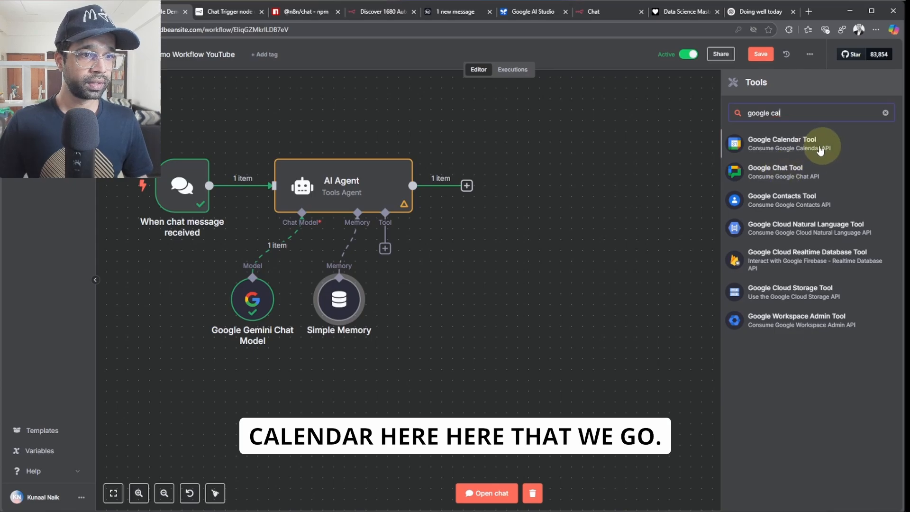
left_click(814, 148)
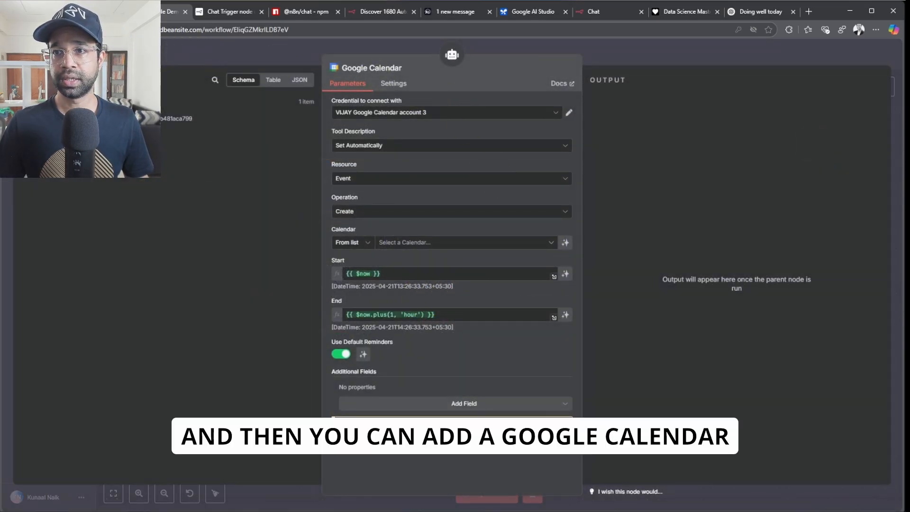
left_click(215, 75)
left_click_drag(443, 308, 468, 312)
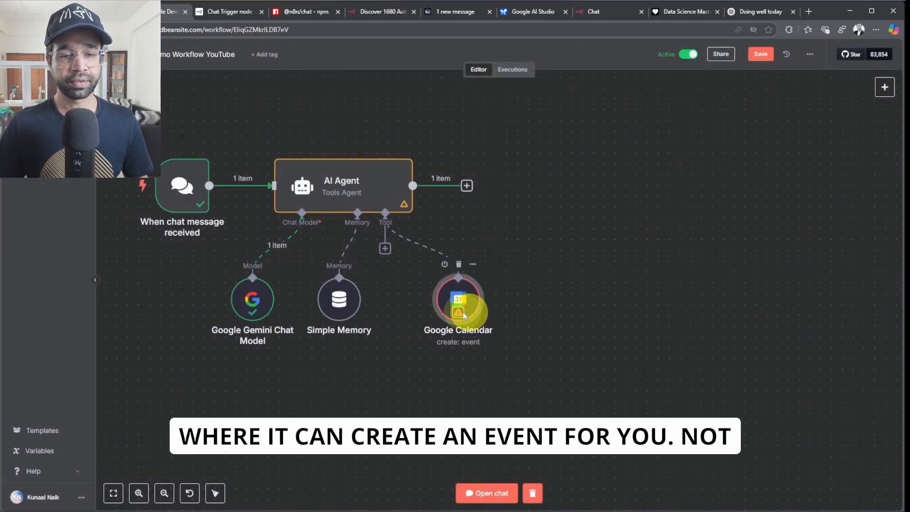
- Attach a Gmail tool for sending messages to the AI Agent's tool input and return to the canvas
left_click(386, 248)
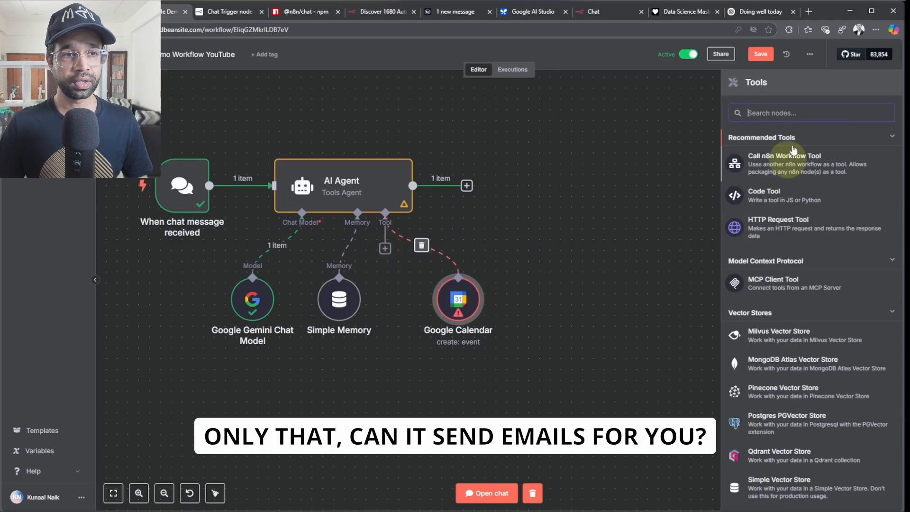
type("emai")
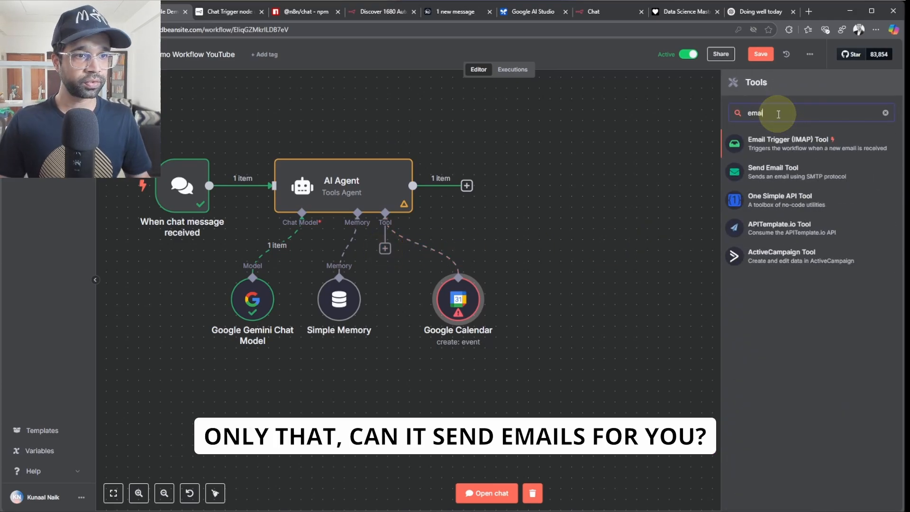
key("BackSpace")
key("BackSpace")
key("BackSpace")
key("BackSpace")
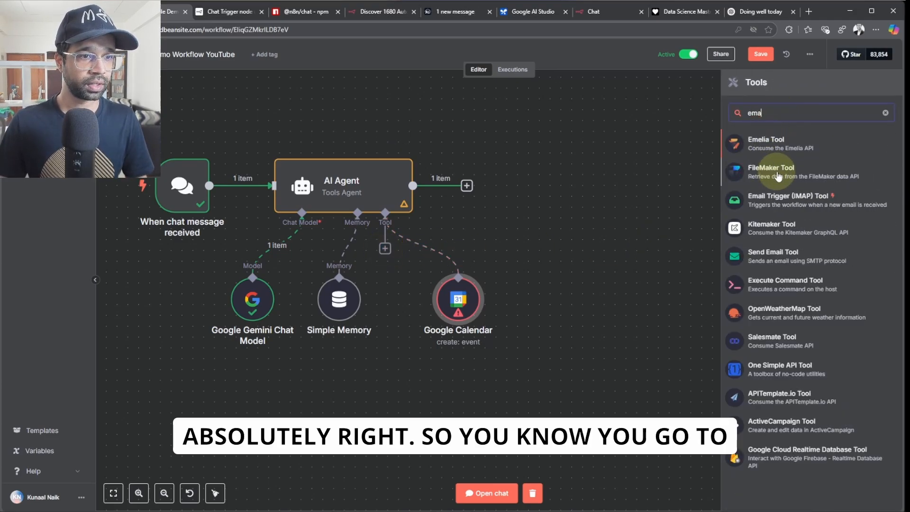
type("gma")
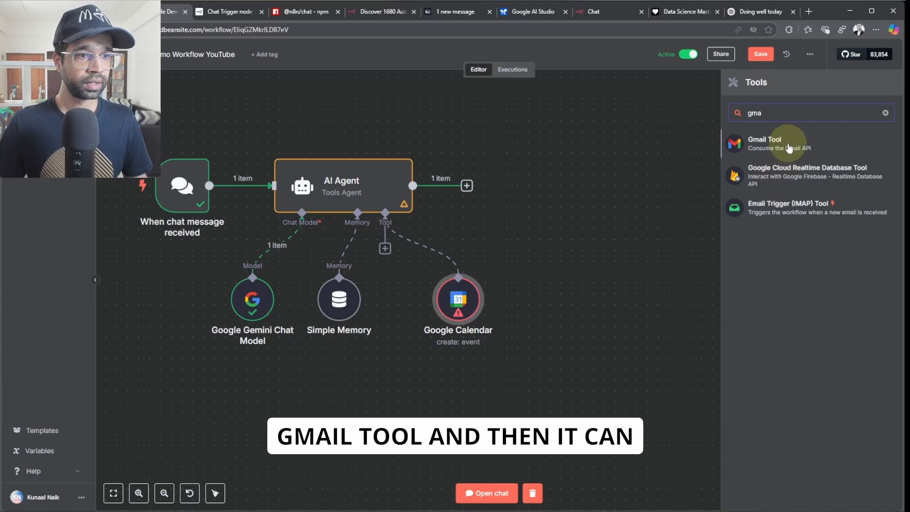
left_click(788, 144)
left_click(45, 53)
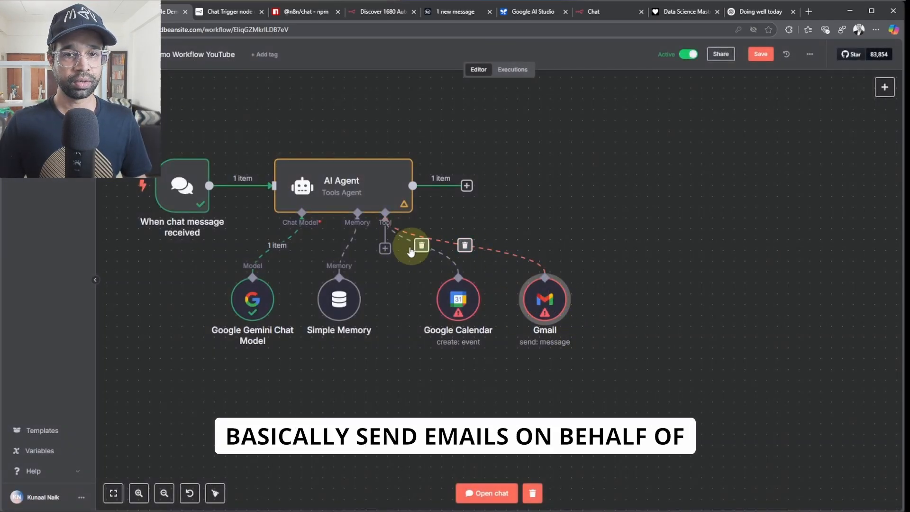
- Attach a Google Contacts tool that creates contacts to the AI Agent's tool input and return to the canvas
left_click(385, 248)
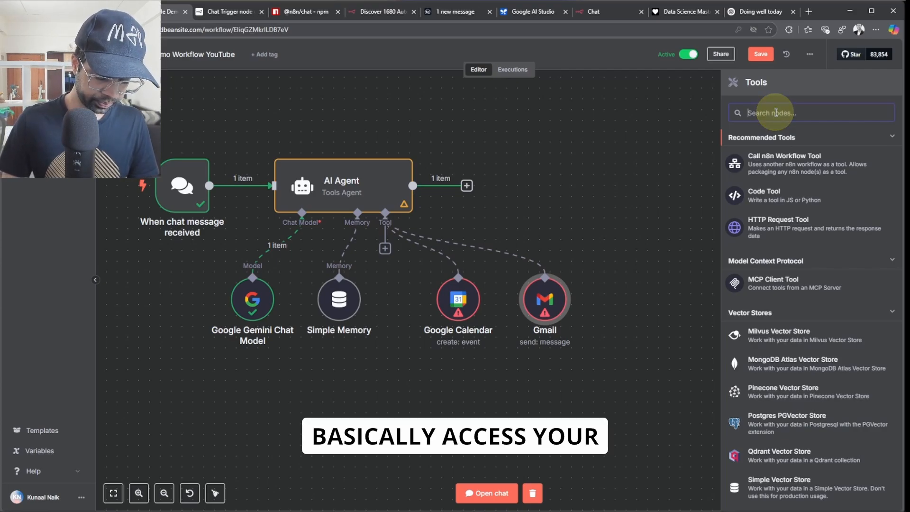
type("caon")
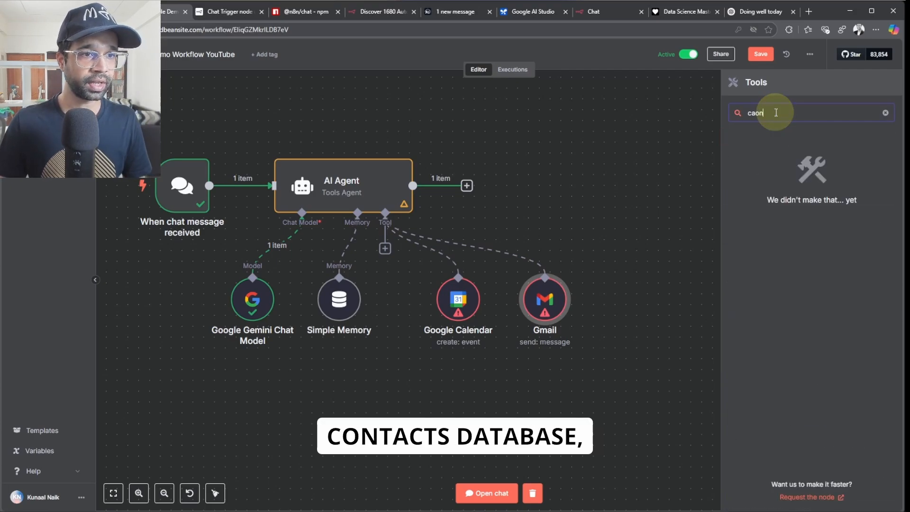
type("ta")
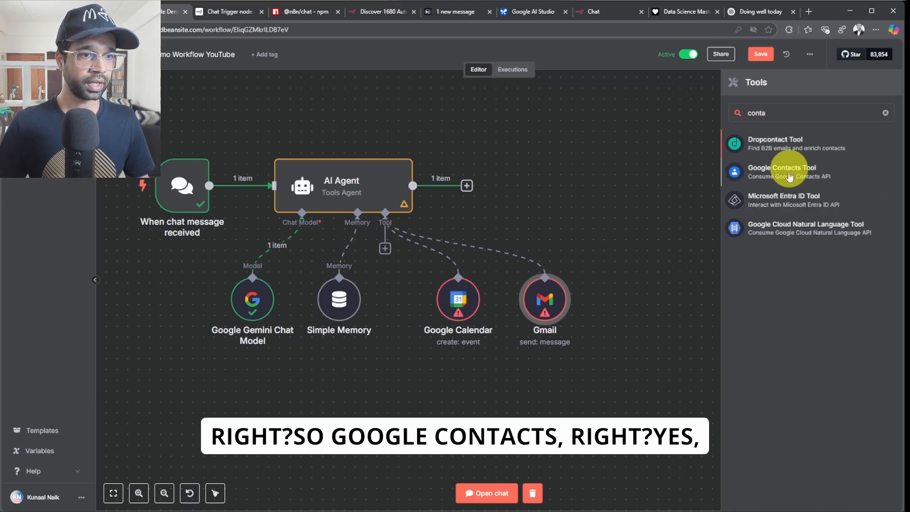
left_click(790, 176)
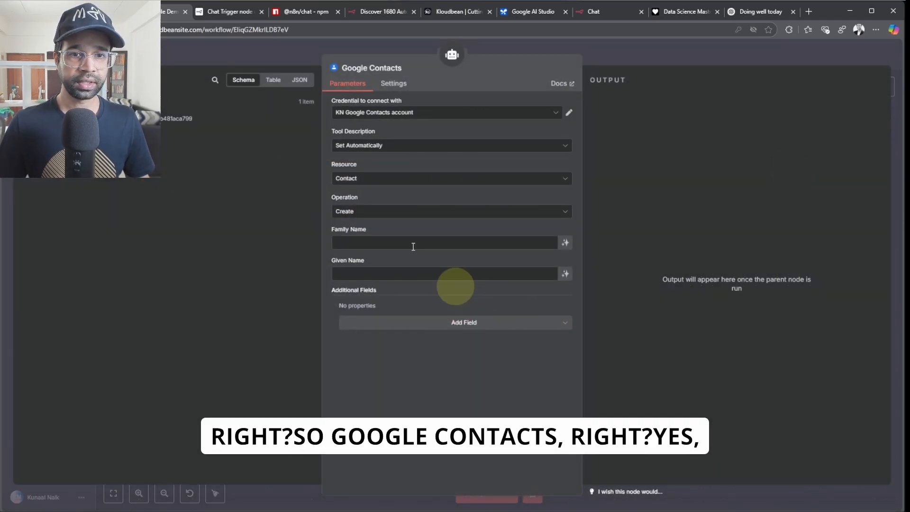
left_click(40, 54)
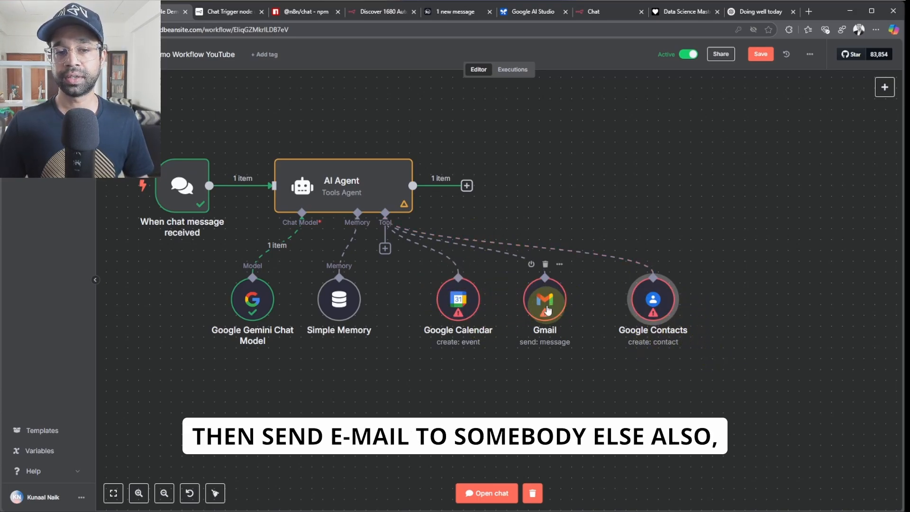
- Attach a Google Slides tool that creates presentations to the AI Agent's tool input and return to the canvas
left_click(385, 247)
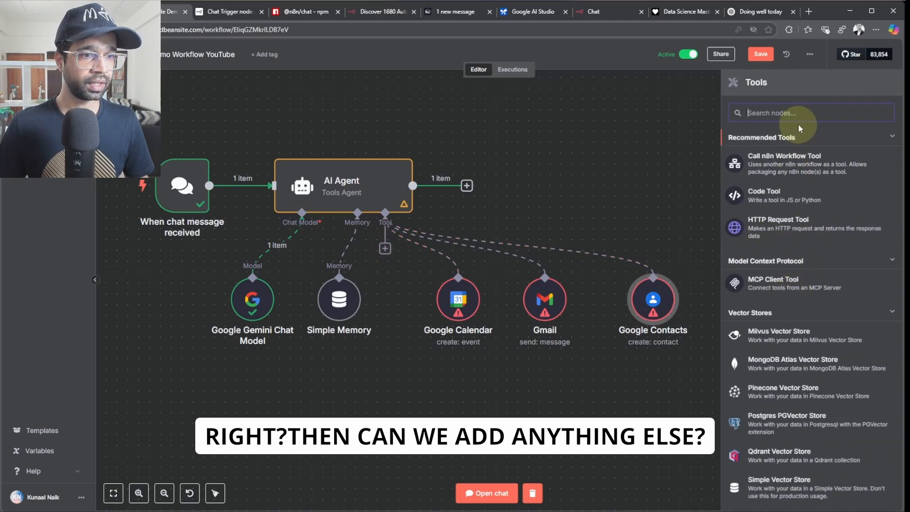
type("googlw")
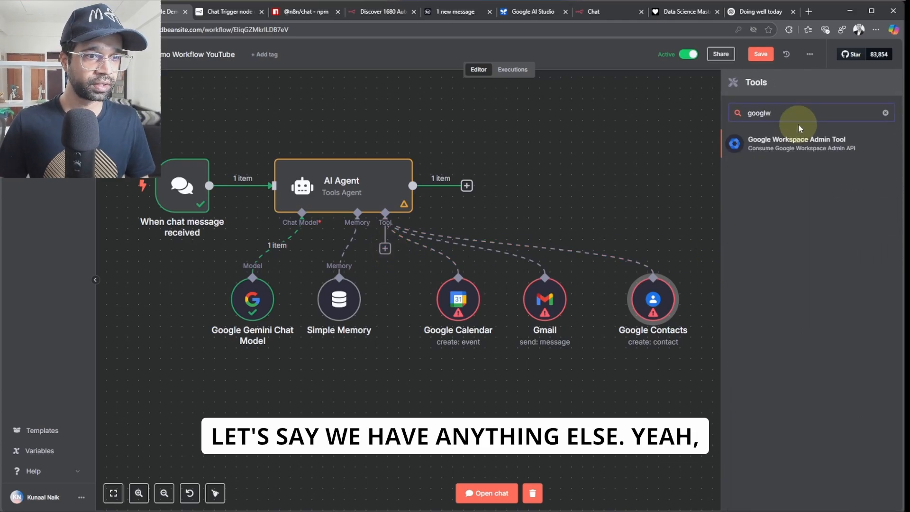
key("BackSpace")
scroll(806, 313, "down", 2)
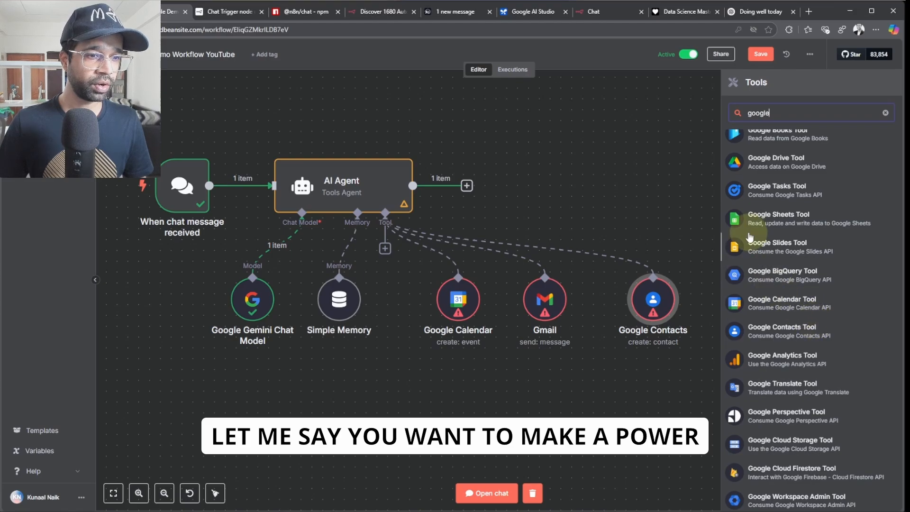
left_click(788, 248)
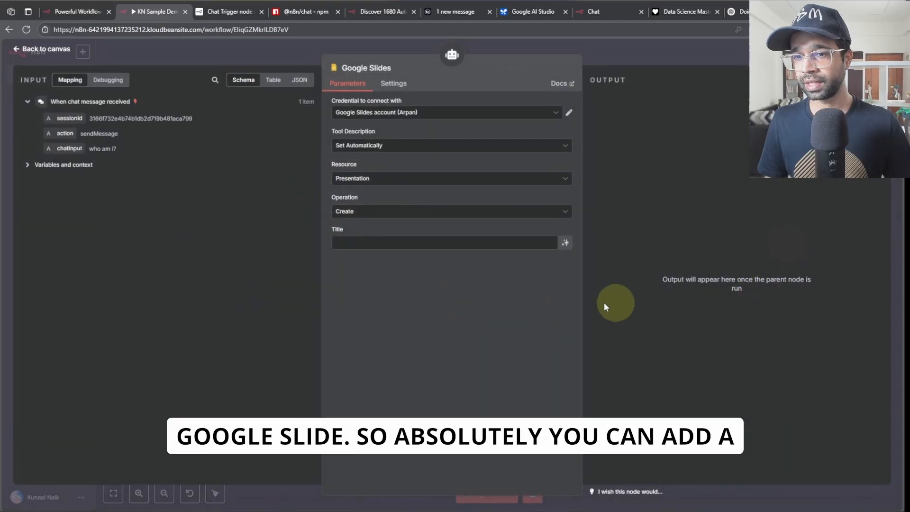
left_click(40, 51)
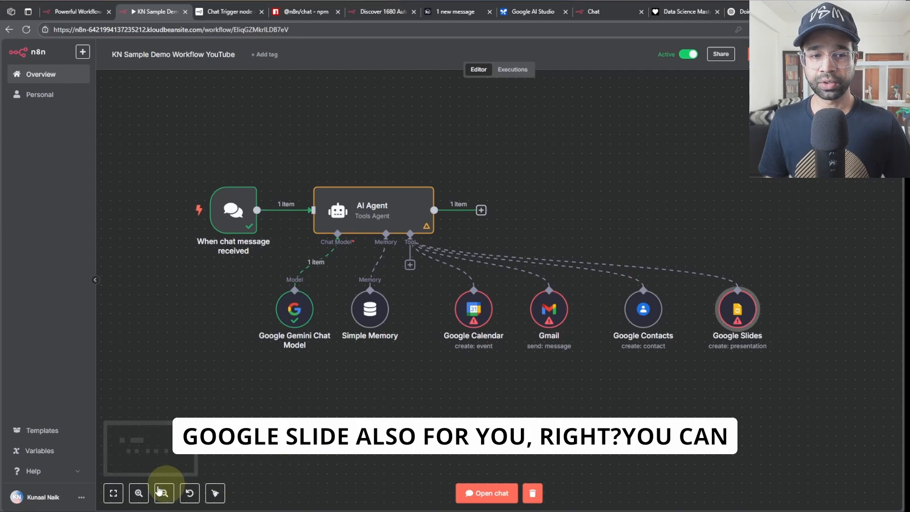
- Tidy up the node layout on the canvas and briefly check the list of further tools for the AI Agent
left_click(217, 493)
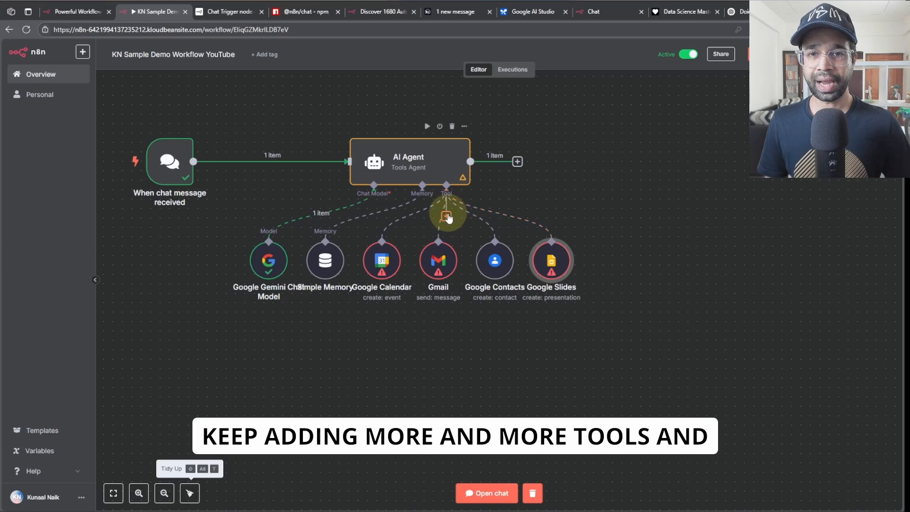
left_click(447, 217)
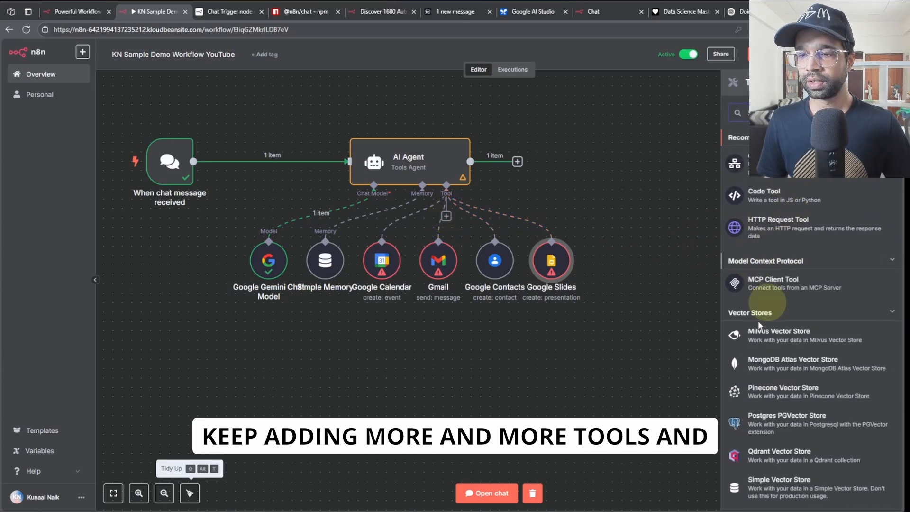
left_click(582, 372)
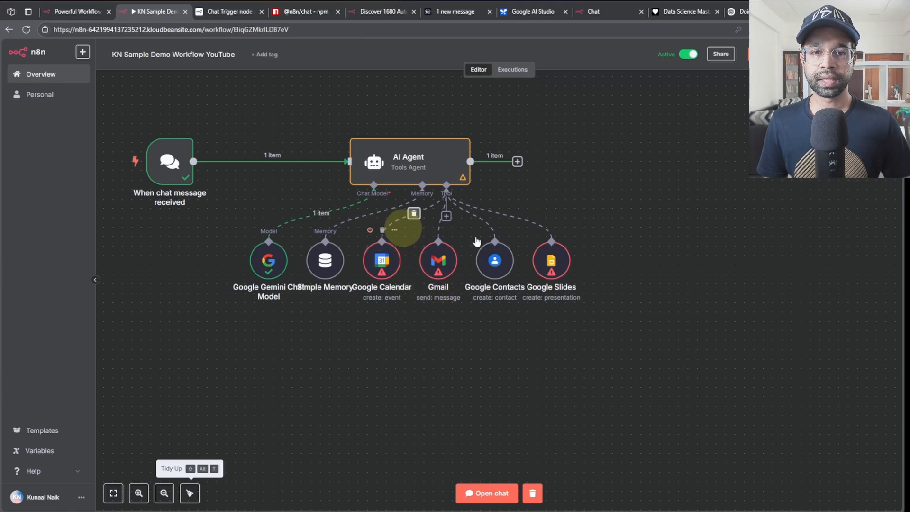
- Duplicate the AI Agent with its attached model, memory and tool nodes into the empty canvas area below
left_click_drag(624, 339, 109, 113)
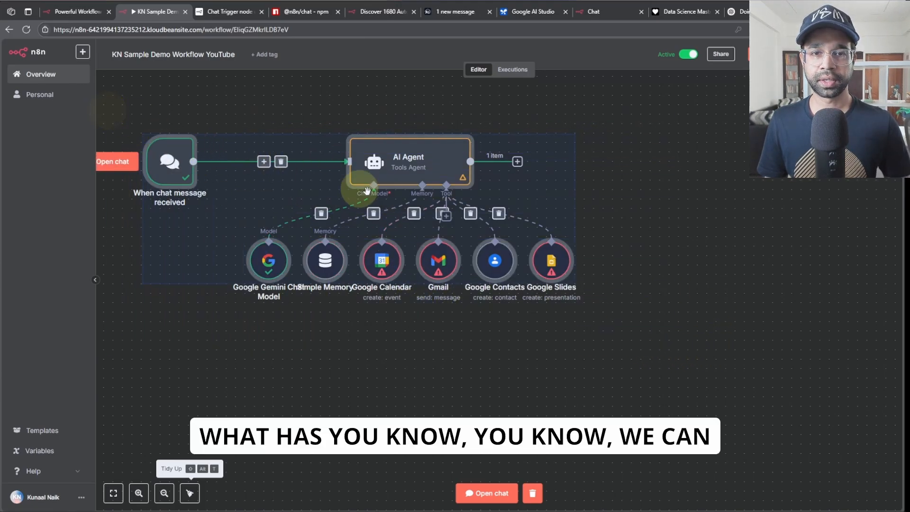
key("ctrl+c")
scroll(638, 314, "down", 3)
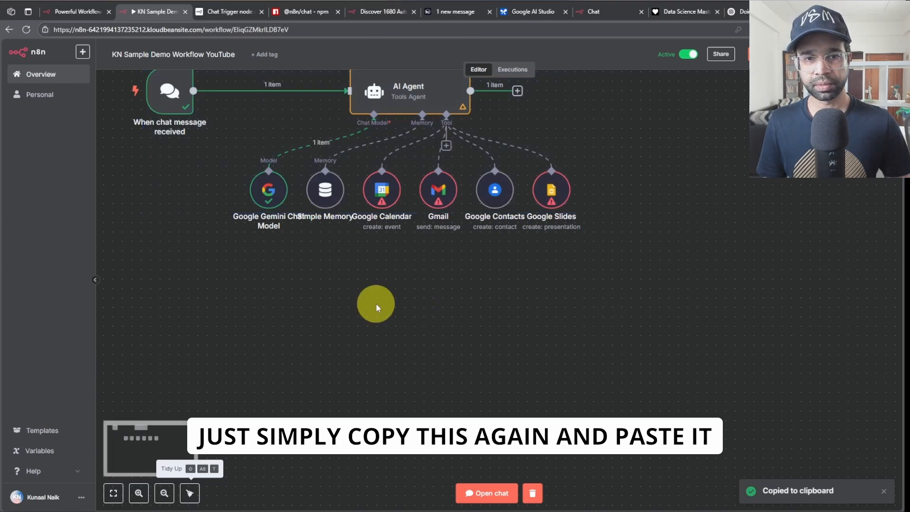
key("ctrl+v")
left_click(404, 319)
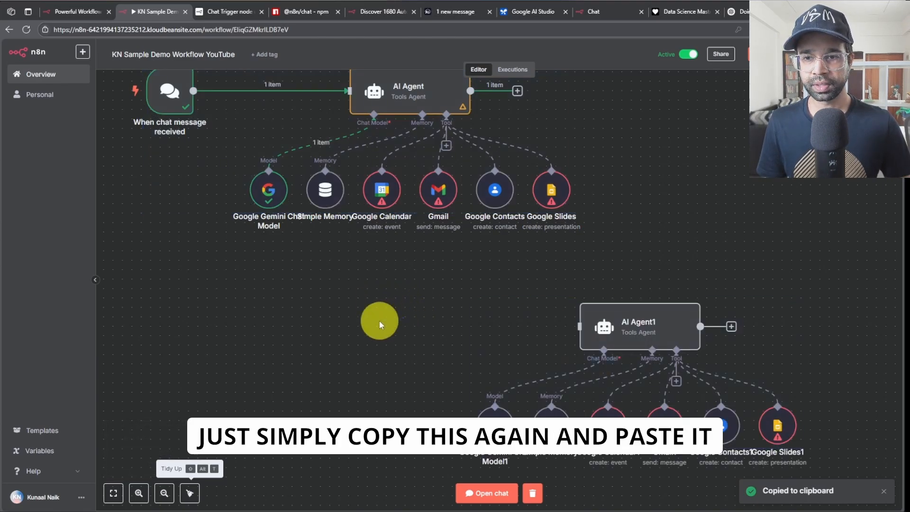
- Move the copied agent group level with the original AI Agent, to the right of its nodes, and deselect it
left_click_drag(762, 272, 714, 210)
scroll(641, 179, "down", 2)
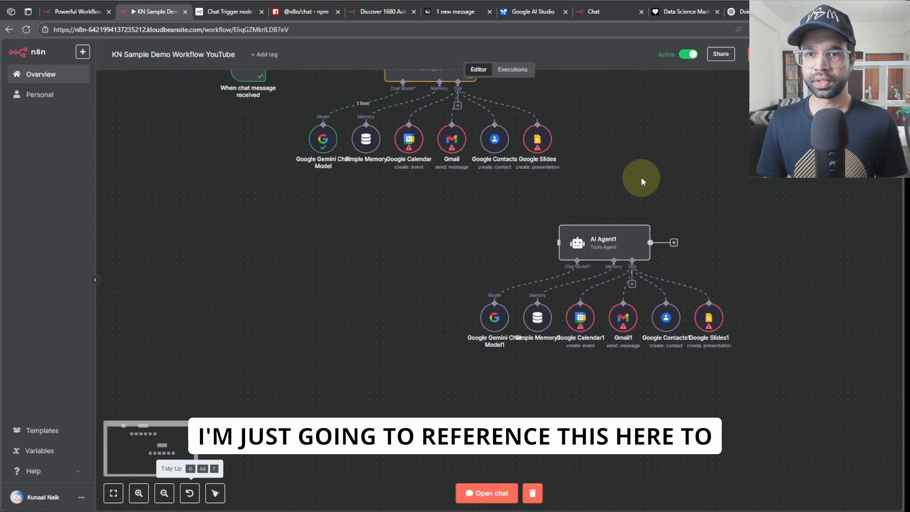
left_click_drag(667, 161, 531, 264)
left_click_drag(316, 324, 645, 447)
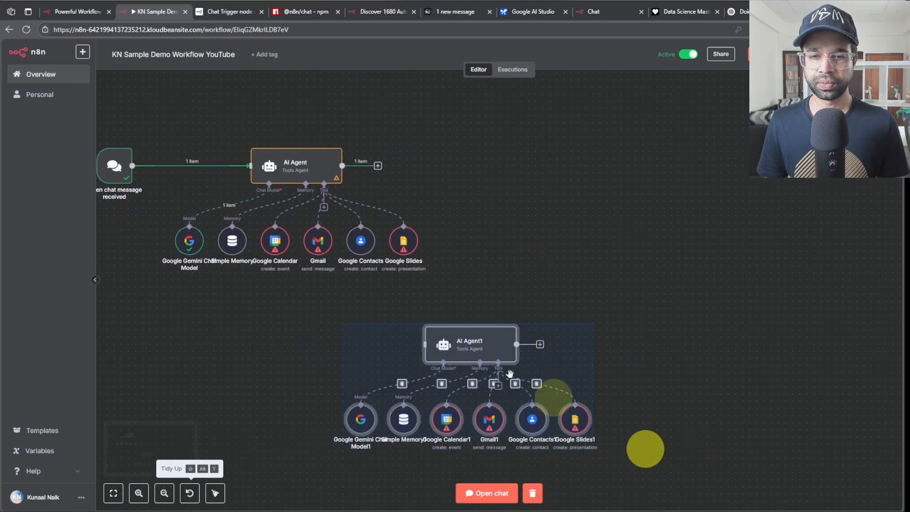
left_click_drag(470, 340, 613, 163)
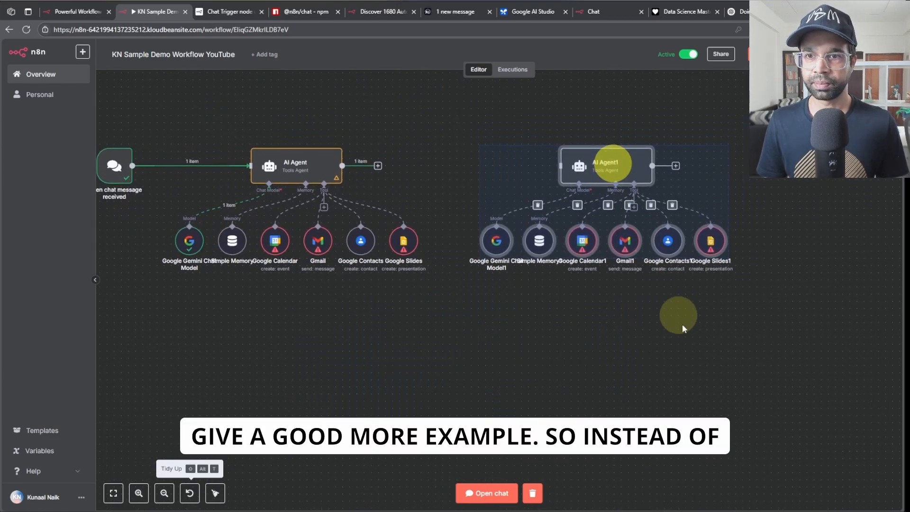
left_click(685, 331)
- Delete the copied Google Calendar, Gmail, Google Contacts and Google Slides tools from AI Agent1
left_click_drag(787, 285, 588, 227)
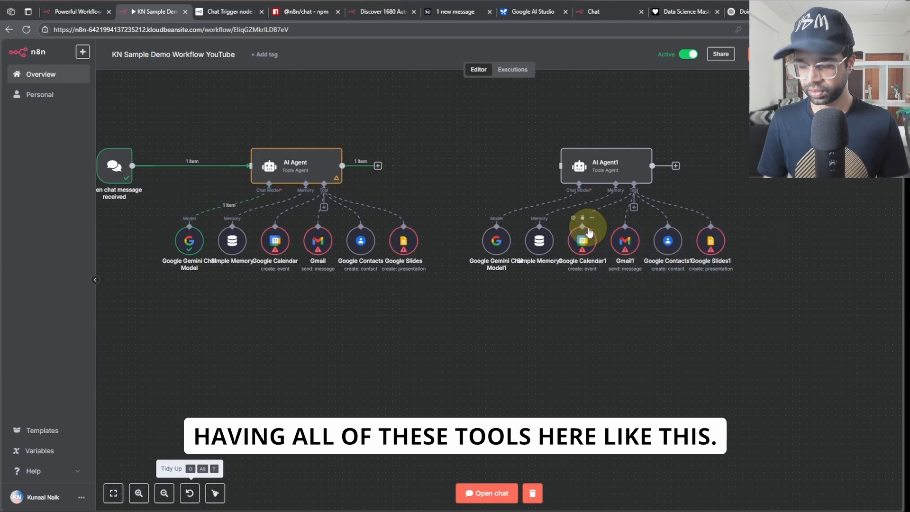
left_click_drag(803, 311, 559, 214)
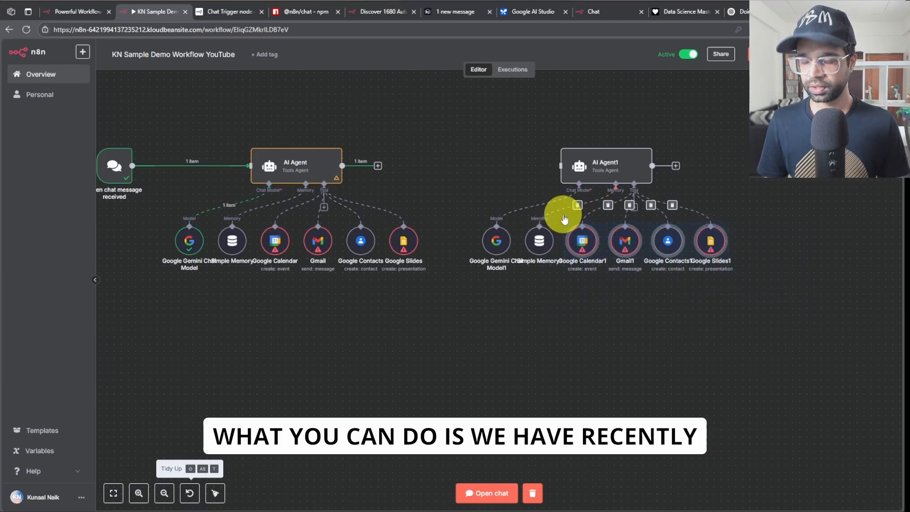
key("Delete")
- Try attaching an MCP Client tool to AI Agent1 and shifting its node away from Simple Memory1
left_click(635, 208)
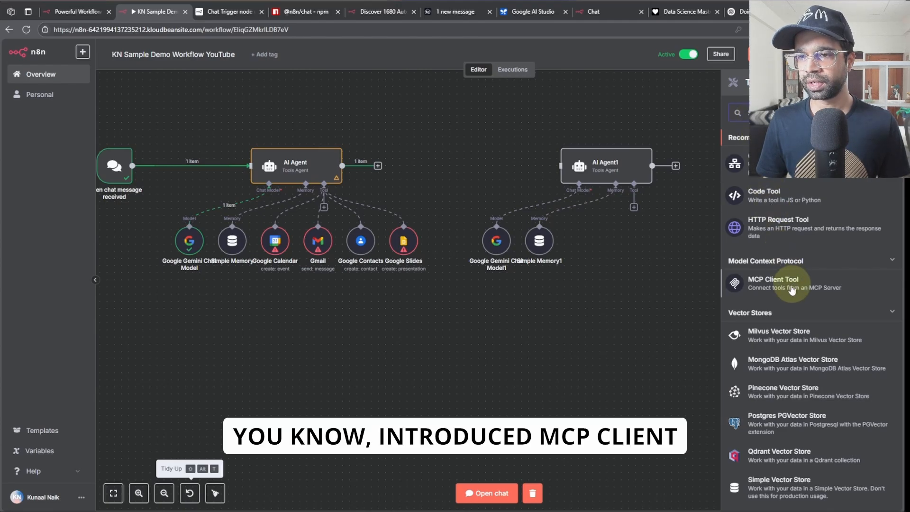
left_click(787, 293)
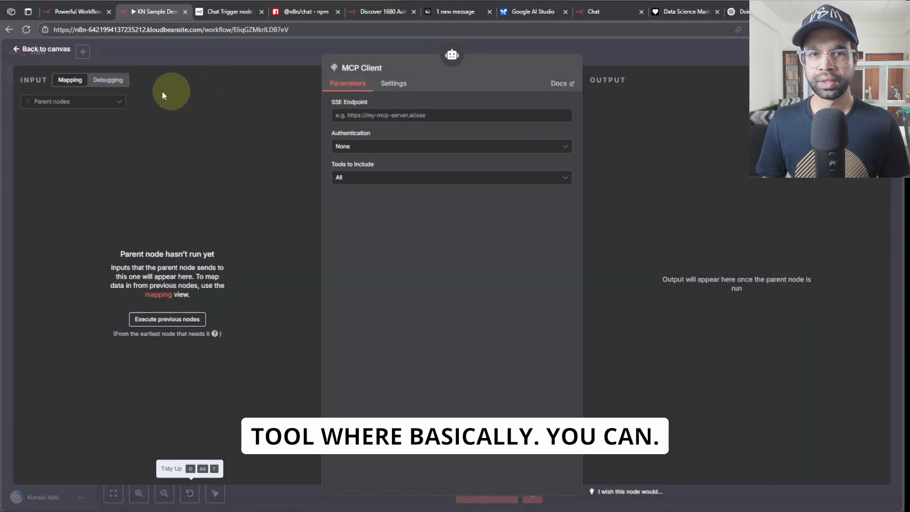
left_click(51, 49)
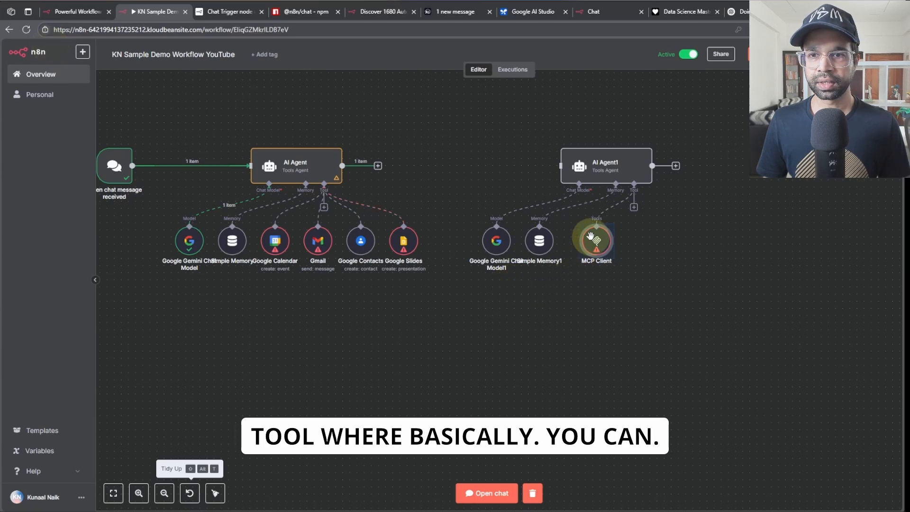
left_click_drag(591, 244, 653, 269)
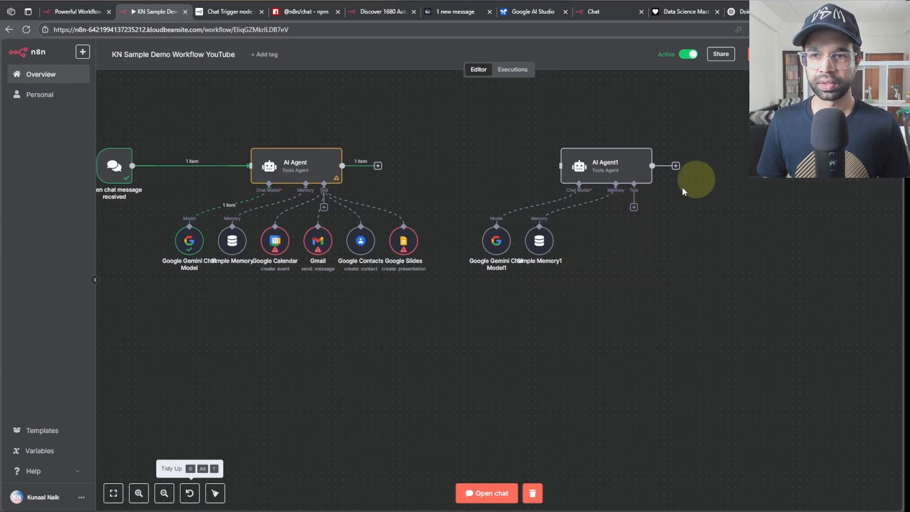
left_click(634, 207)
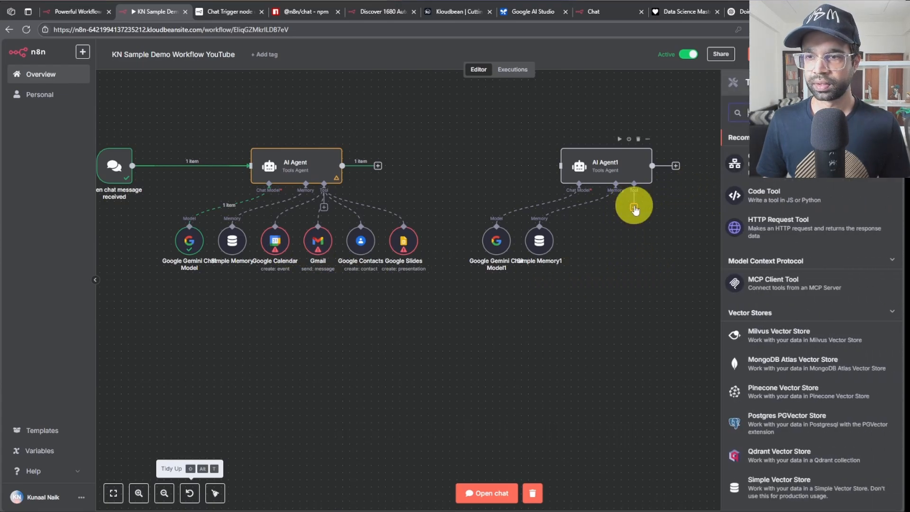
left_click(639, 269)
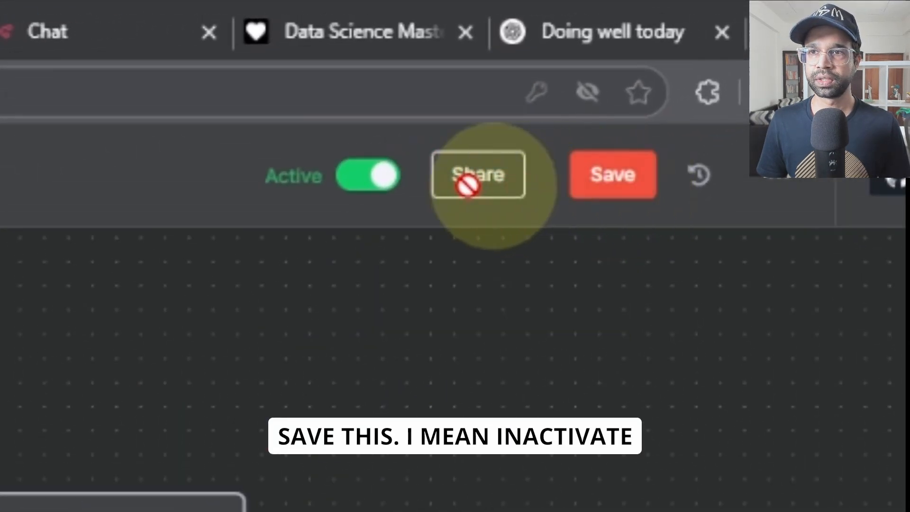
- Deactivate the demo workflow and create a new blank workflow
left_click(379, 177)
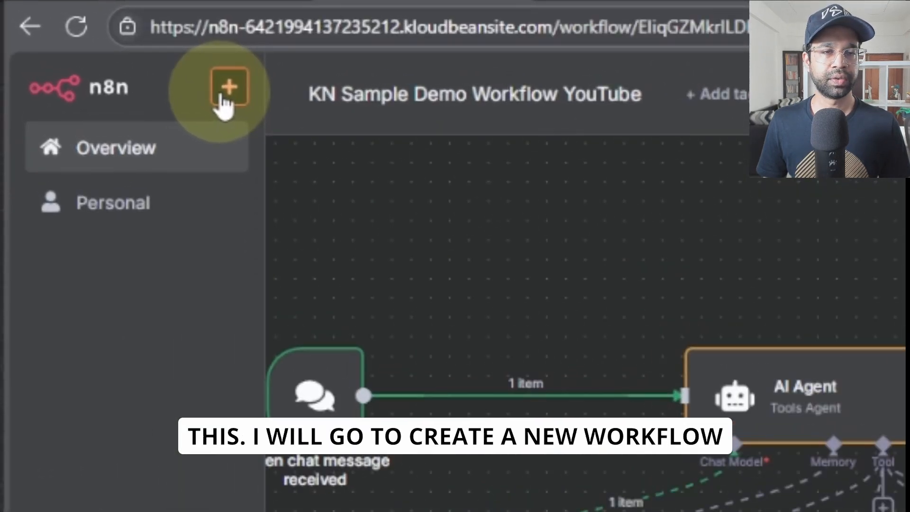
left_click(82, 52)
left_click(308, 163)
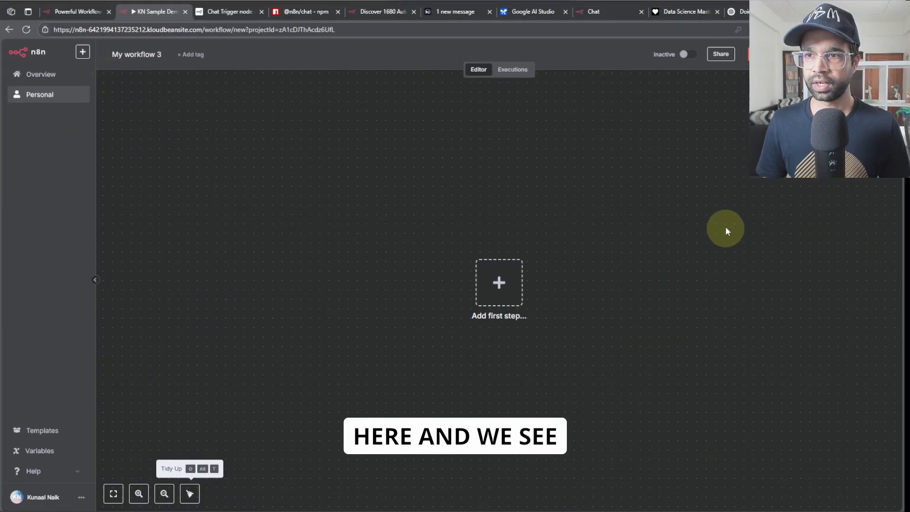
- Add an MCP Server Trigger as the new workflow's first step and return to the canvas
left_click(511, 298)
type("mcp")
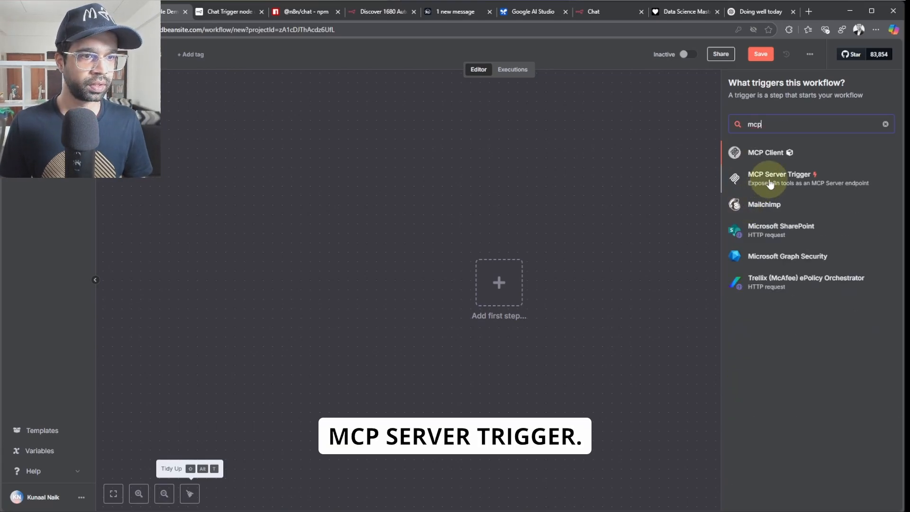
left_click(771, 183)
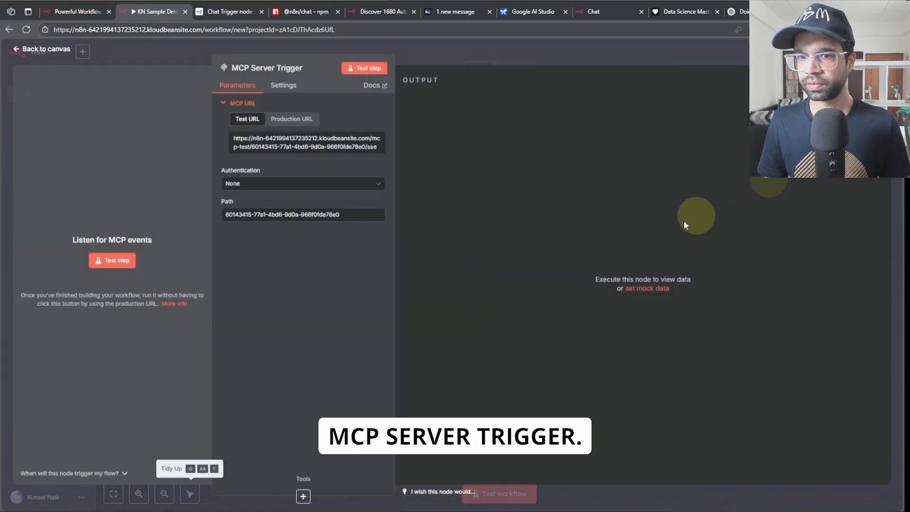
left_click(44, 49)
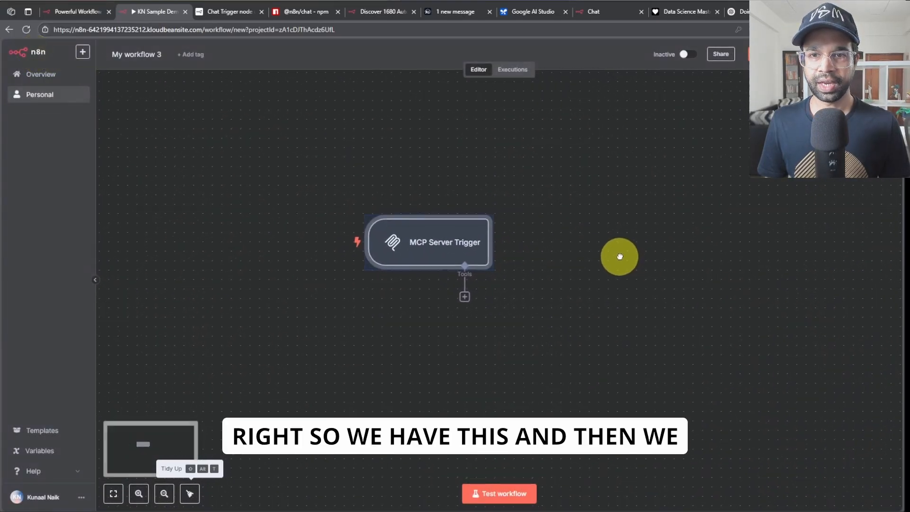
mouse_move(363, 212)
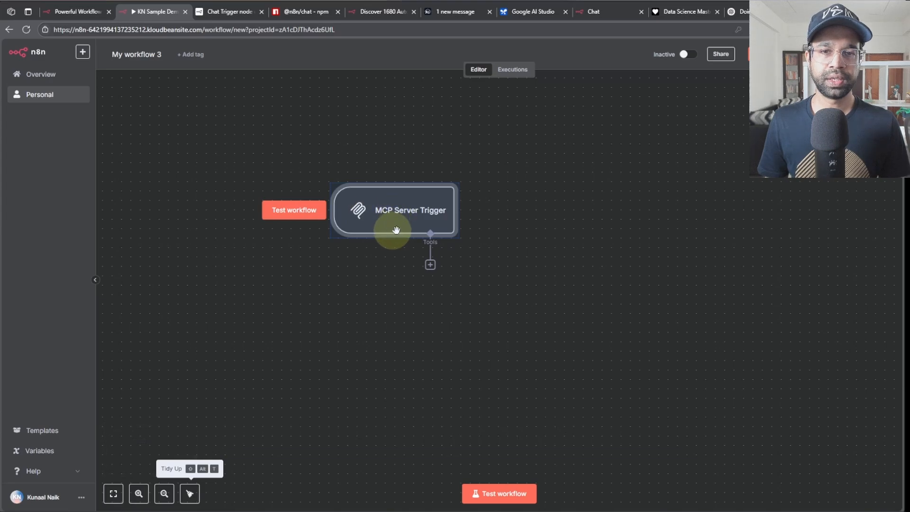
- Rename the new workflow as MCP Google
left_click(161, 55)
left_click_drag(161, 55, 106, 56)
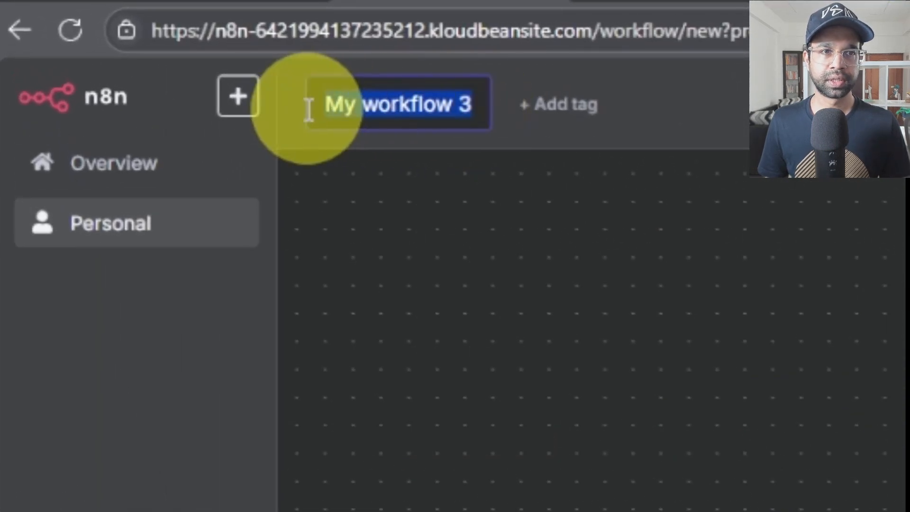
type("MCP")
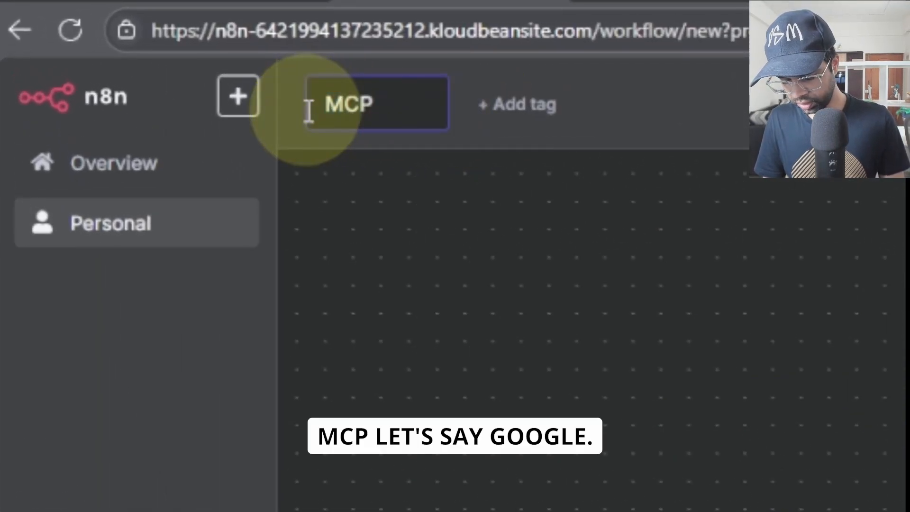
type(" Google")
key("Return")
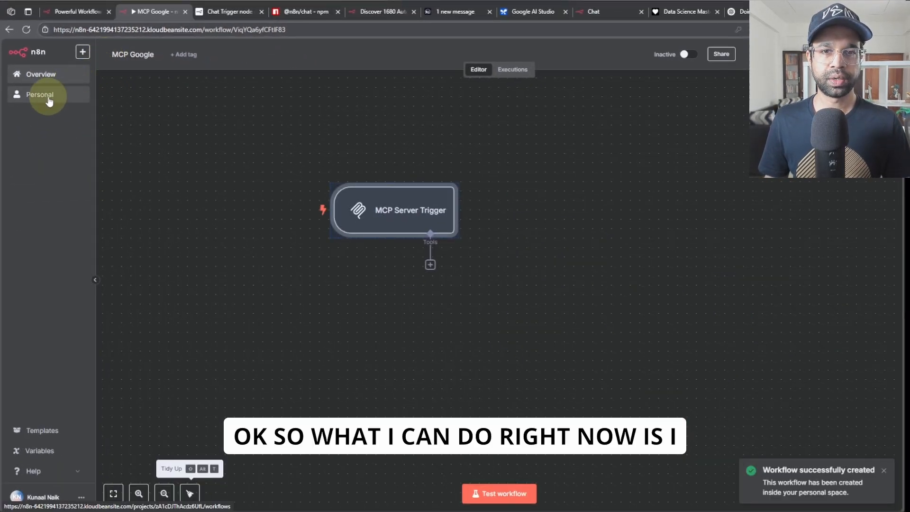
- Add a Gmail tool to the MCP Server Trigger with its default settings and return to the canvas
left_click(430, 264)
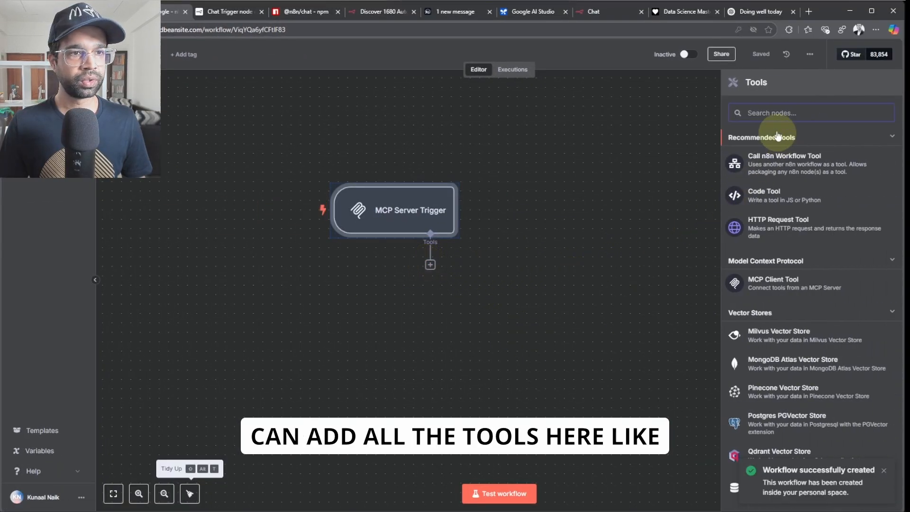
type("gma")
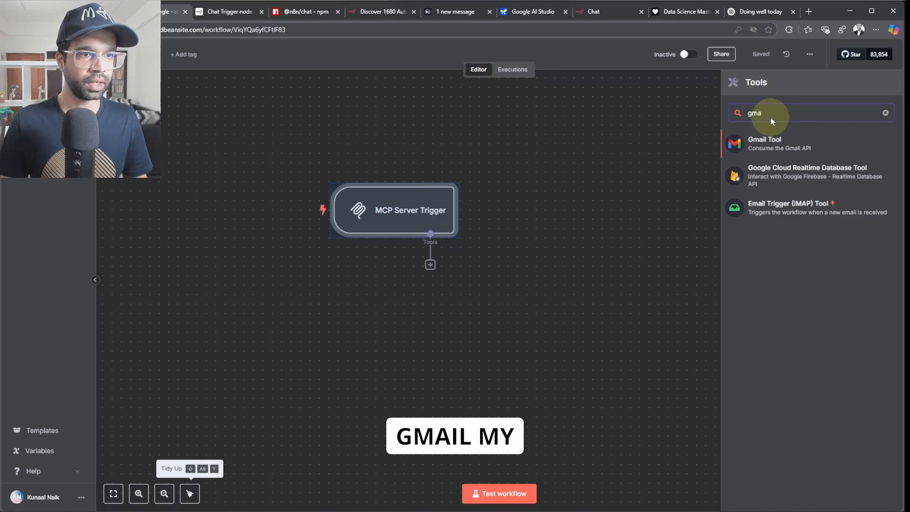
left_click(783, 144)
left_click(189, 85)
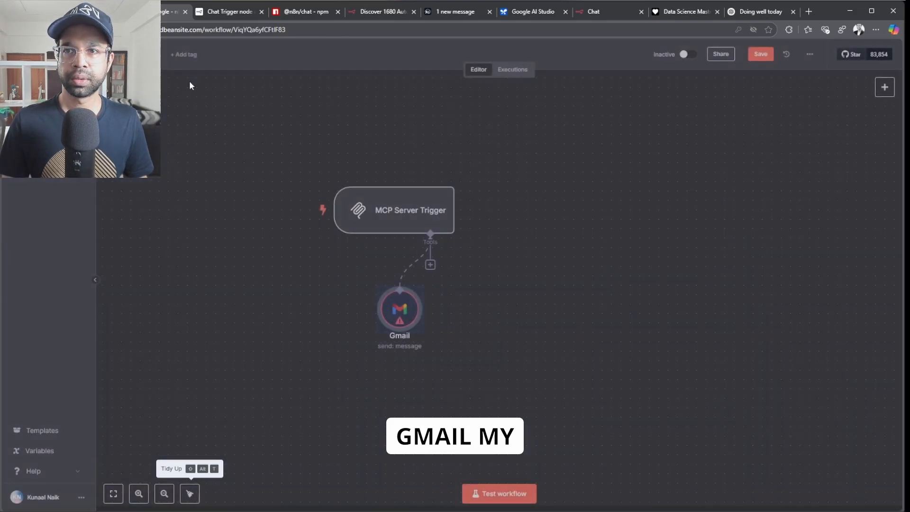
- Attach a Google Calendar tool to the MCP Server Trigger, keeping its default settings
left_click(430, 264)
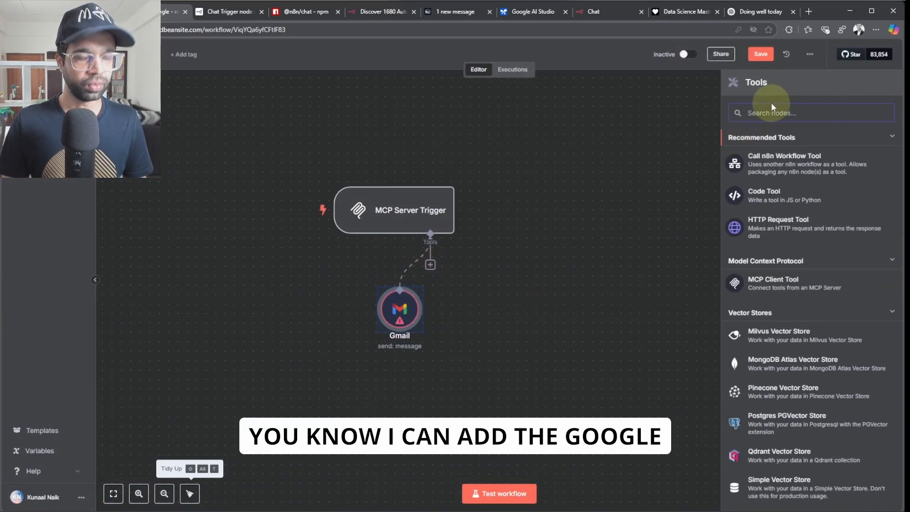
type("google cal")
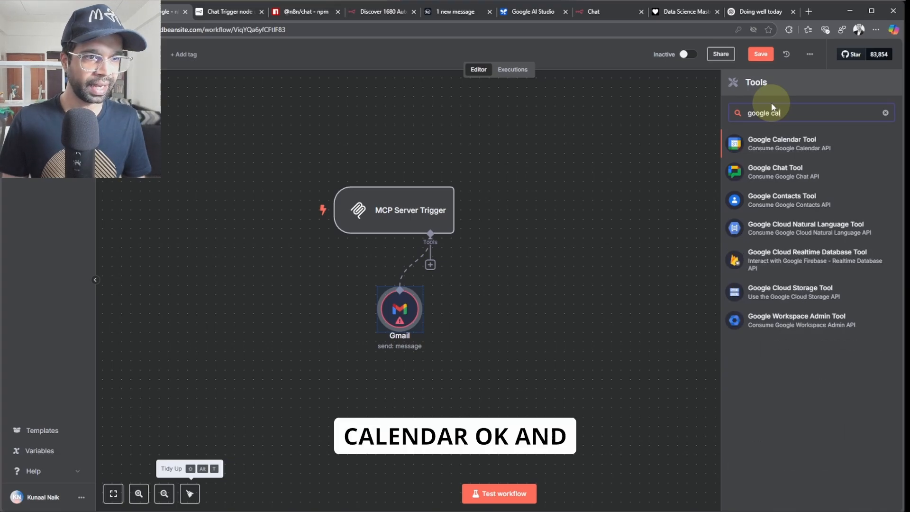
left_click(780, 141)
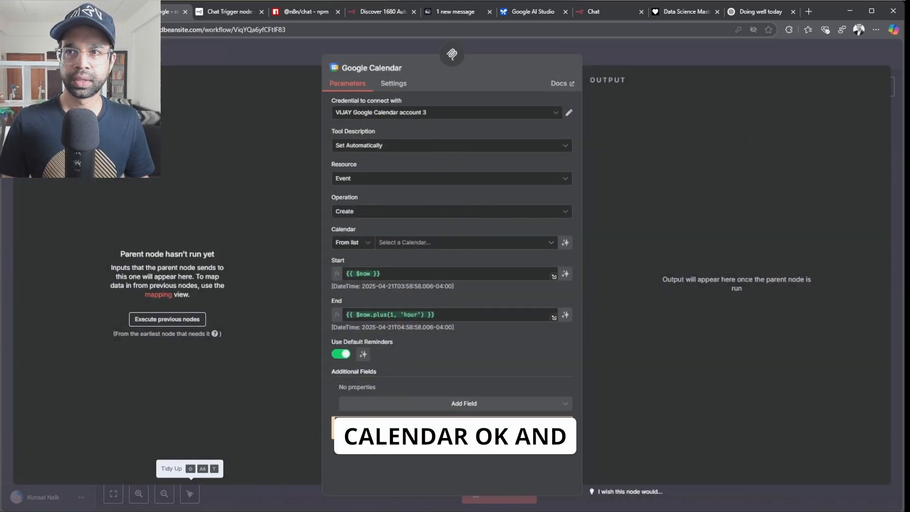
key("Escape")
- Attach a Google Contacts tool to the MCP Server Trigger and return to the canvas with nothing selected
left_click(430, 265)
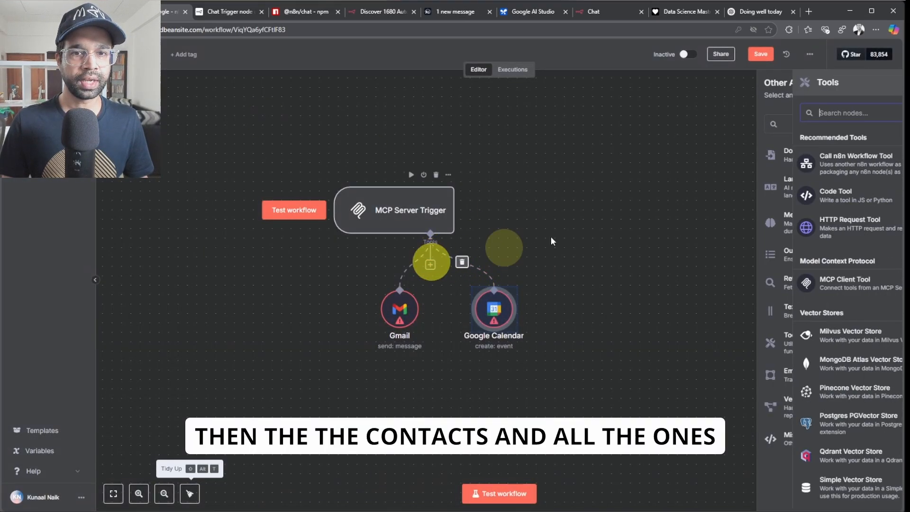
type("cont")
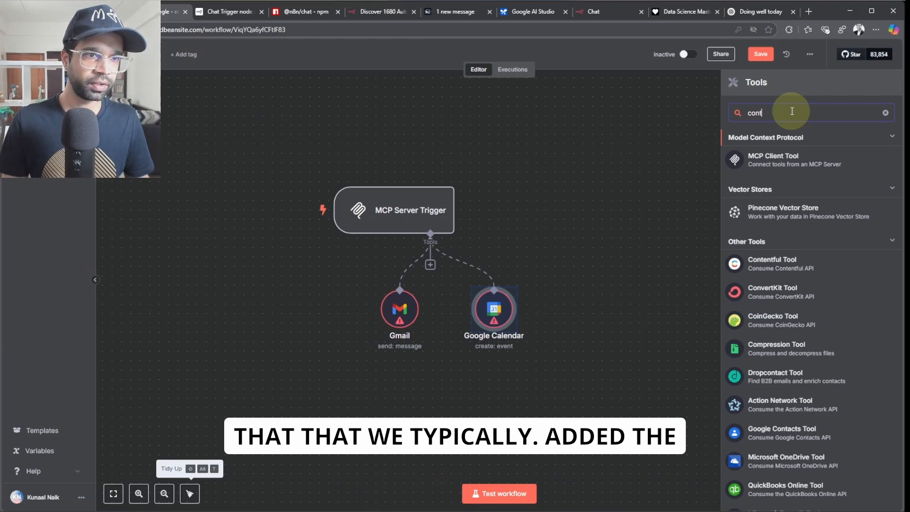
type("a")
left_click(789, 176)
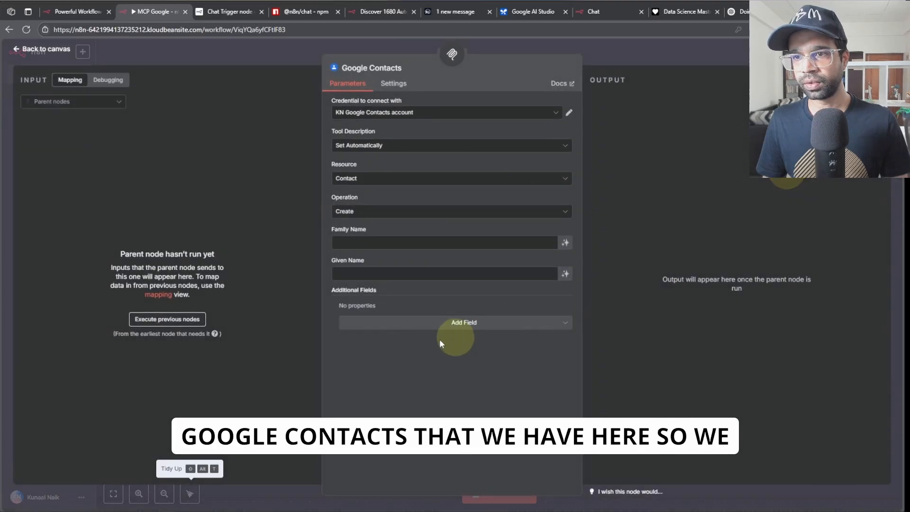
left_click(25, 45)
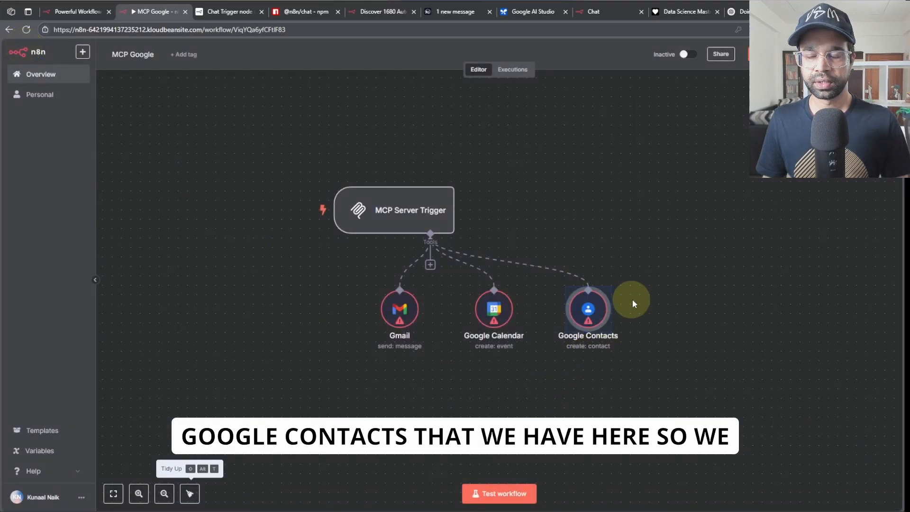
left_click_drag(699, 272, 246, 392)
left_click(338, 360)
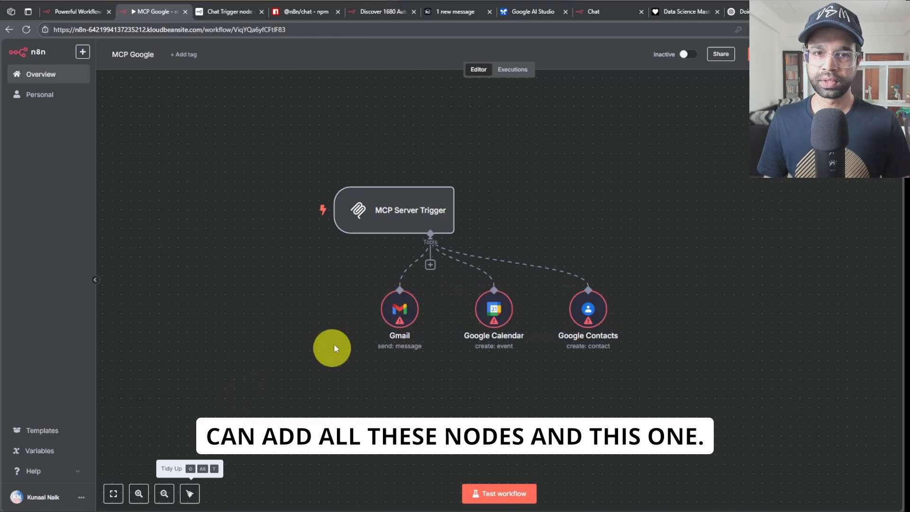
- Copy the MCP Server Trigger's test URL, then save this workflow while switching to KN Sample Demo Workflow YouTube
double_click(355, 199)
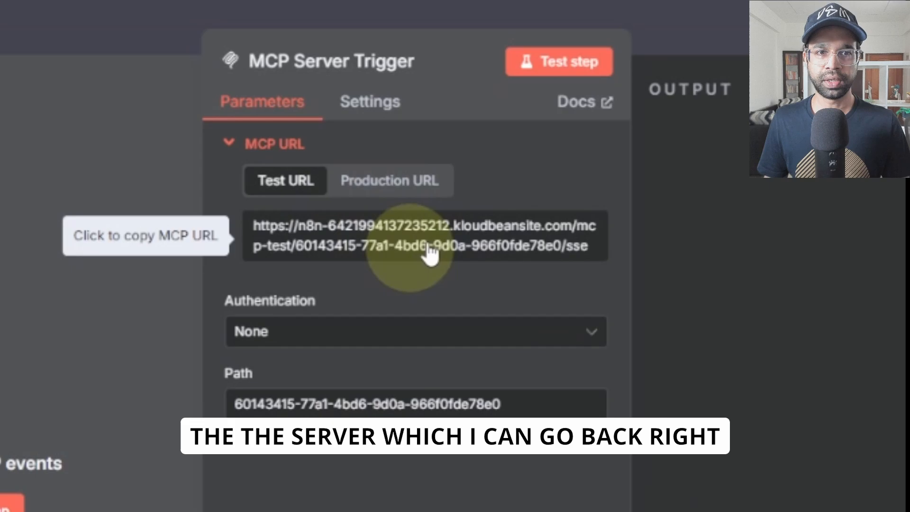
left_click(428, 246)
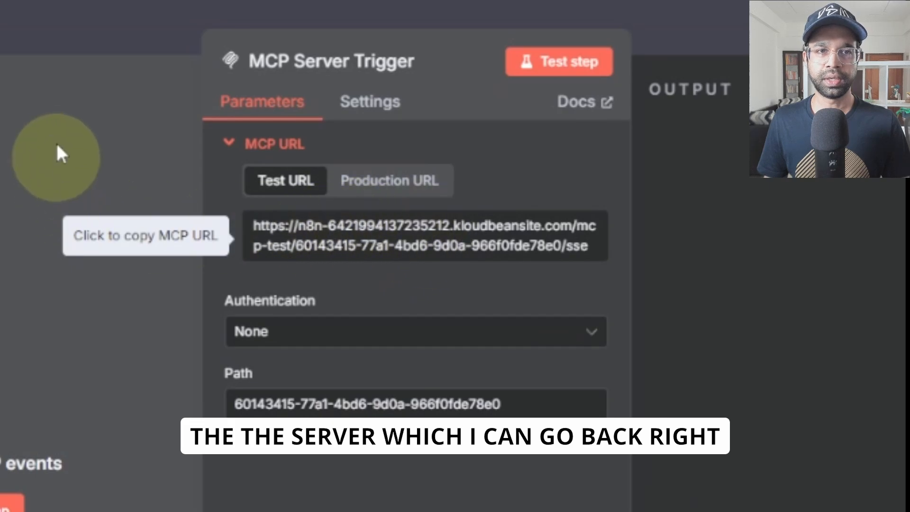
left_click(44, 54)
left_click(37, 96)
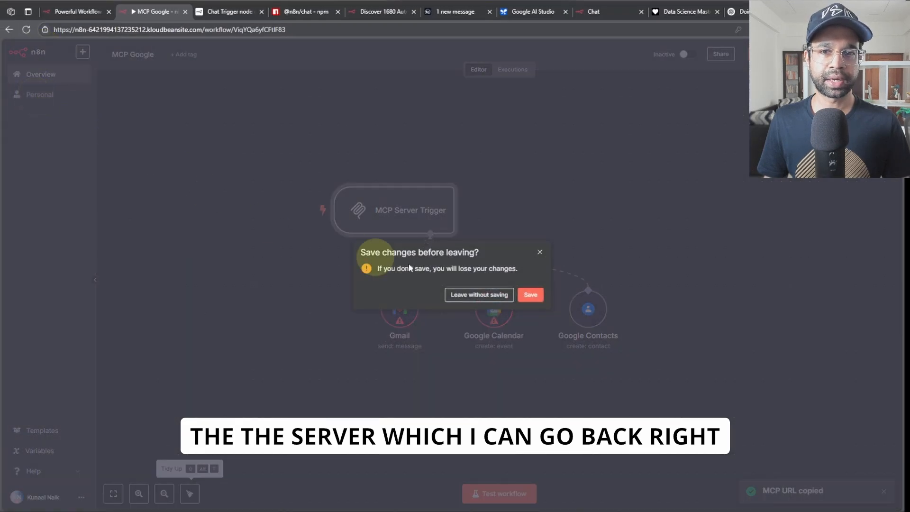
left_click(529, 294)
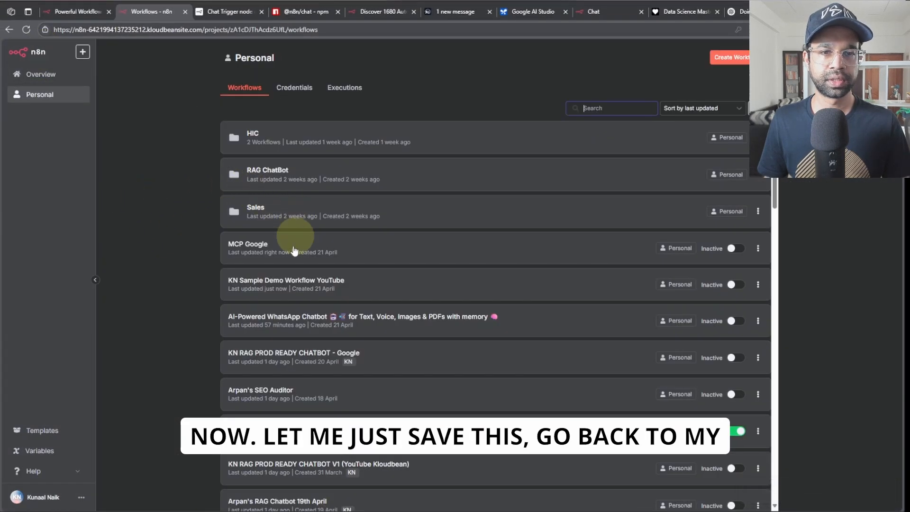
left_click(279, 285)
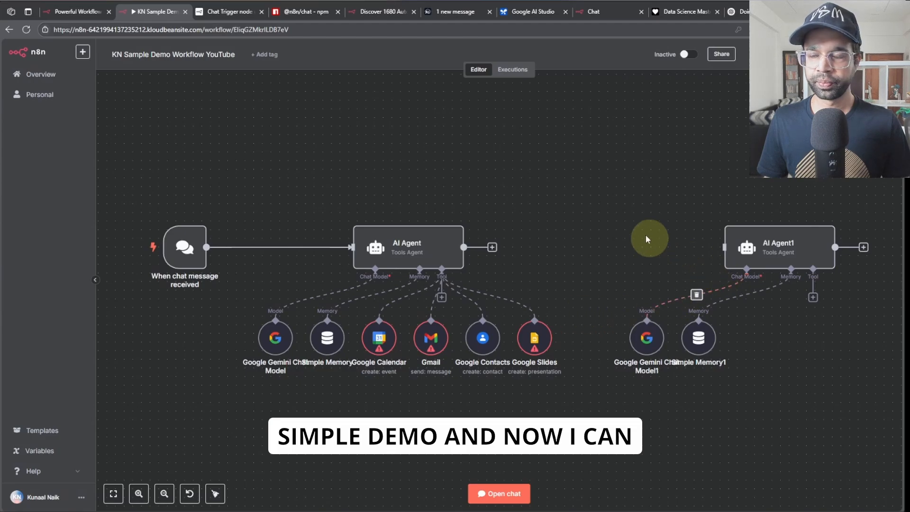
- Attach an MCP Client tool to AI Agent1 with the copied test URL as SSE endpoint, and shift its node away from Simple Memory1
left_click_drag(646, 240, 465, 179)
left_click(629, 252)
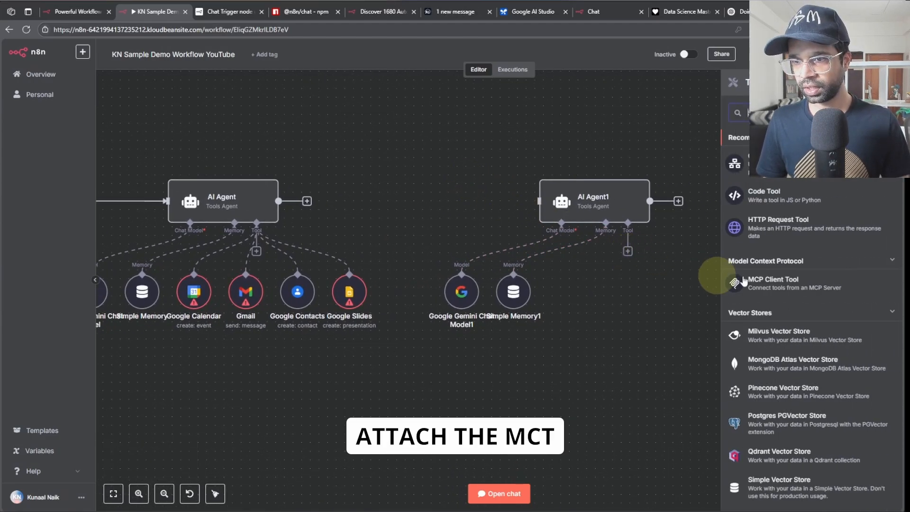
left_click(800, 282)
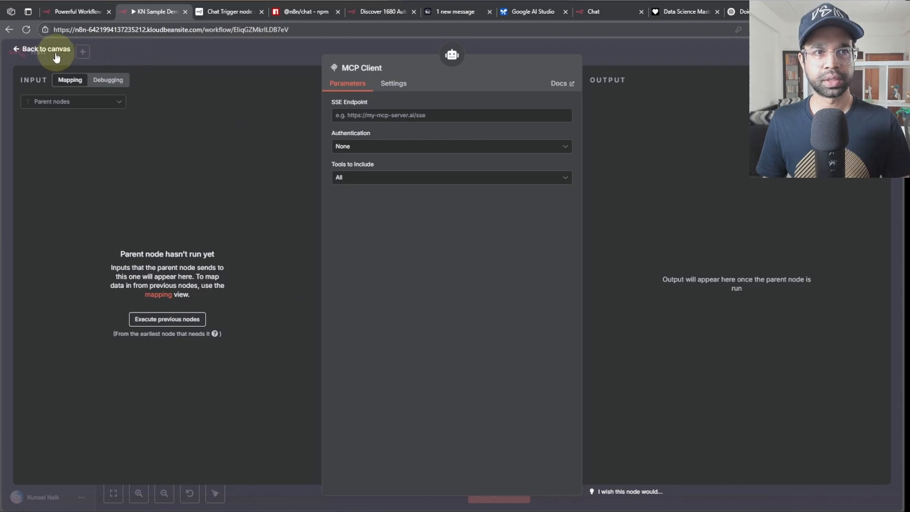
left_click(326, 117)
key("ctrl+v")
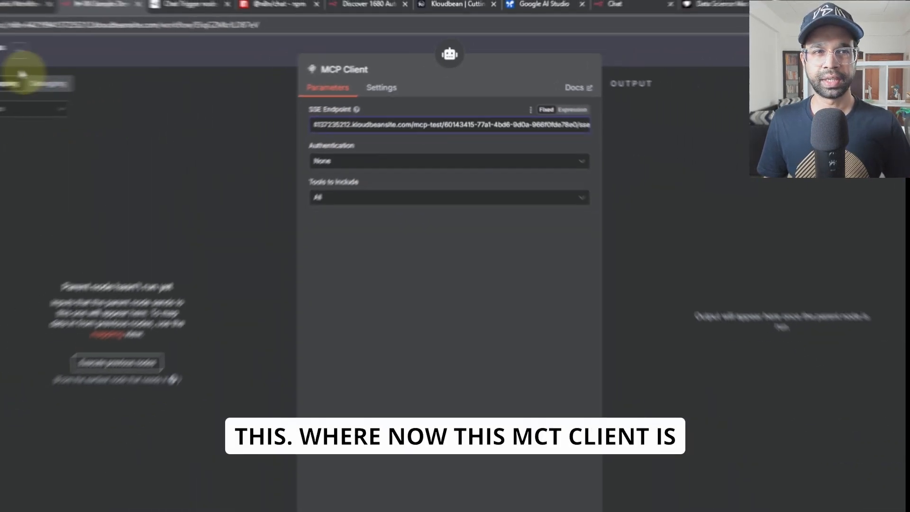
left_click(28, 81)
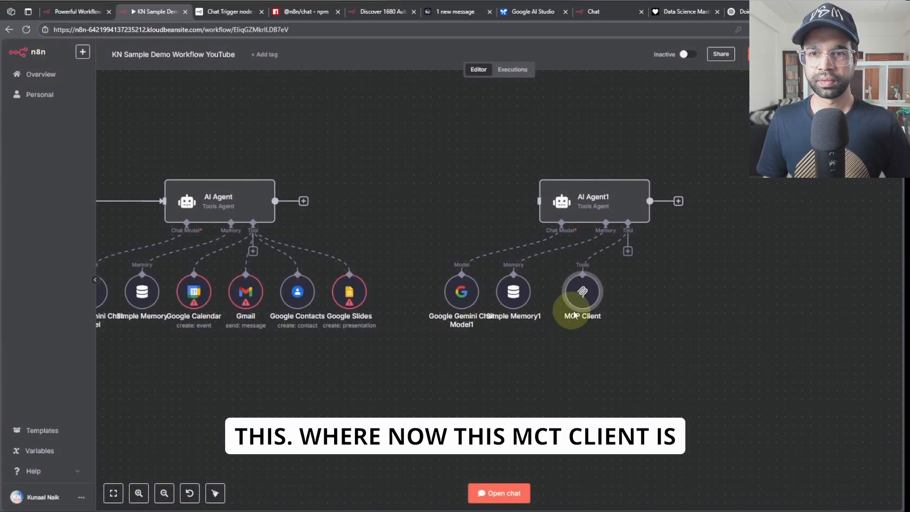
left_click_drag(575, 315, 642, 311)
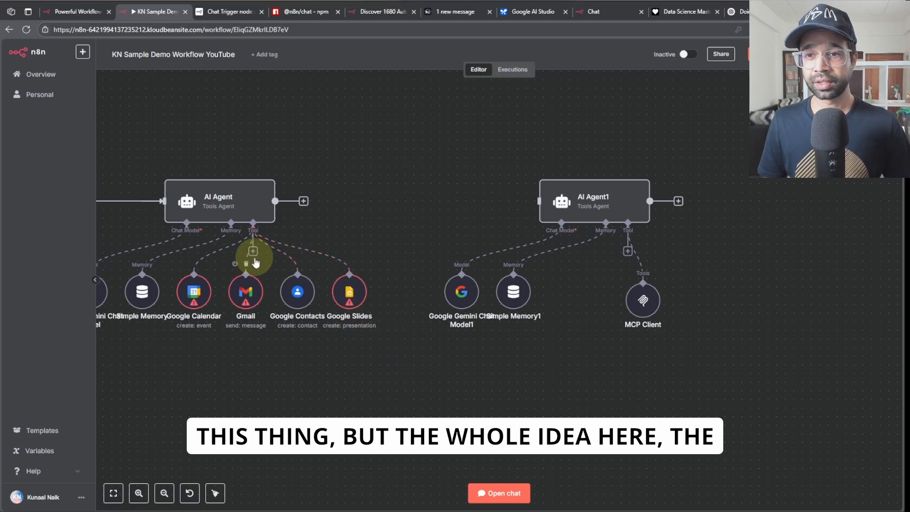
- Delete AI Agent1 together with its Google Gemini Chat Model1, Simple Memory1 and MCP Client nodes
left_click_drag(405, 371, 175, 272)
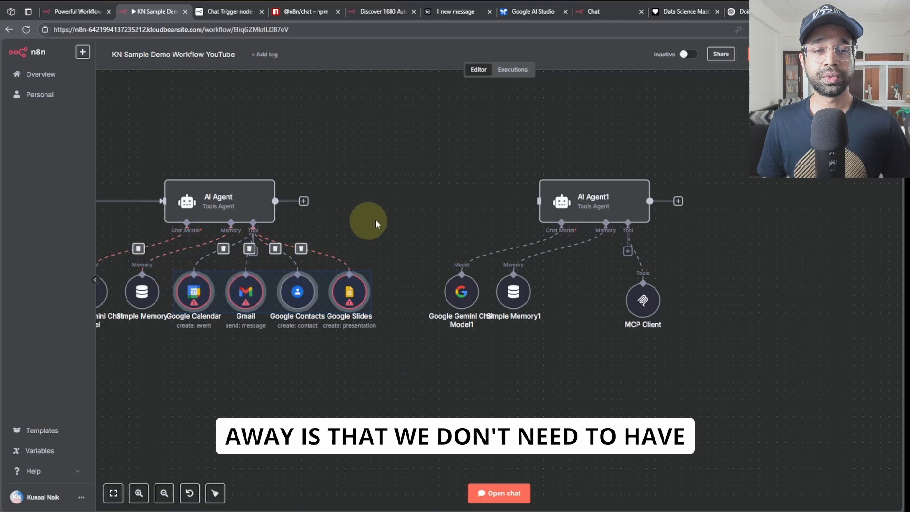
scroll(422, 198, "down", 2)
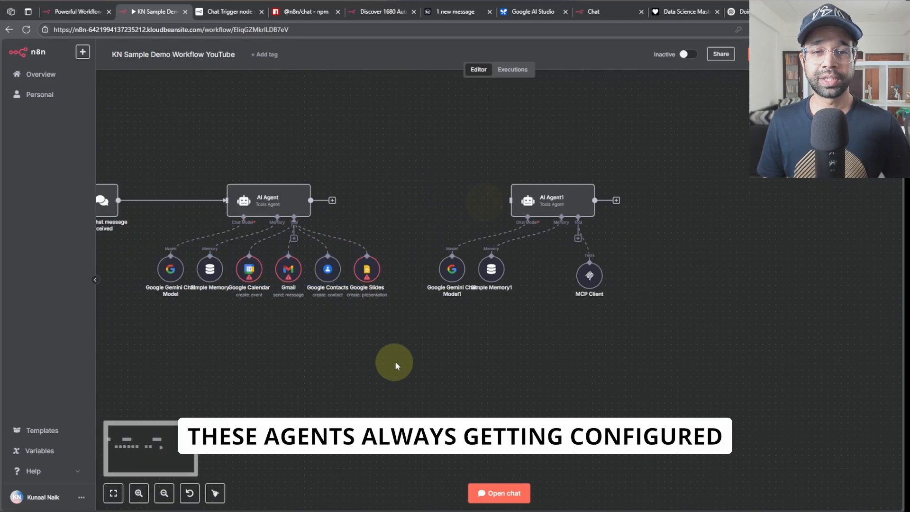
left_click(323, 346)
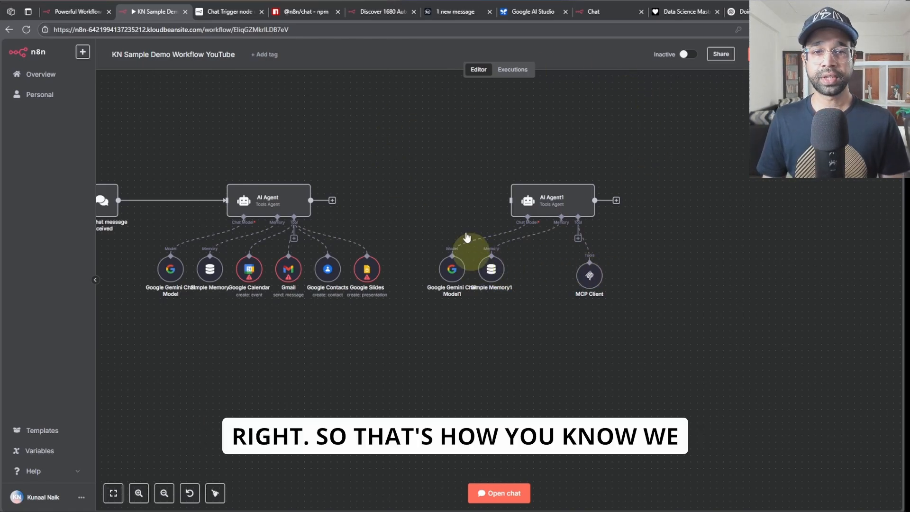
left_click_drag(508, 215, 716, 377)
key("Delete")
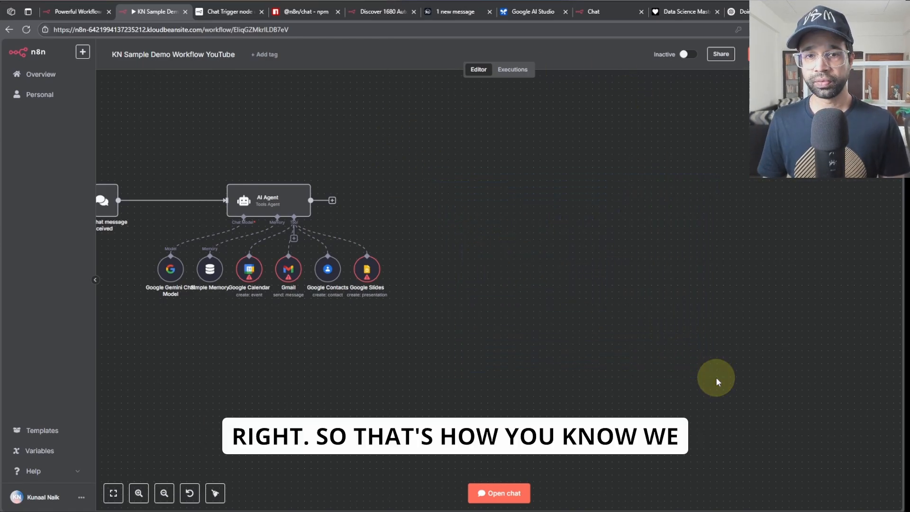
- Add a second AI Agent connected to the first agent's output, move it farther along the canvas and keep its default name
scroll(619, 368, "up", 3)
left_click_drag(464, 319, 733, 375)
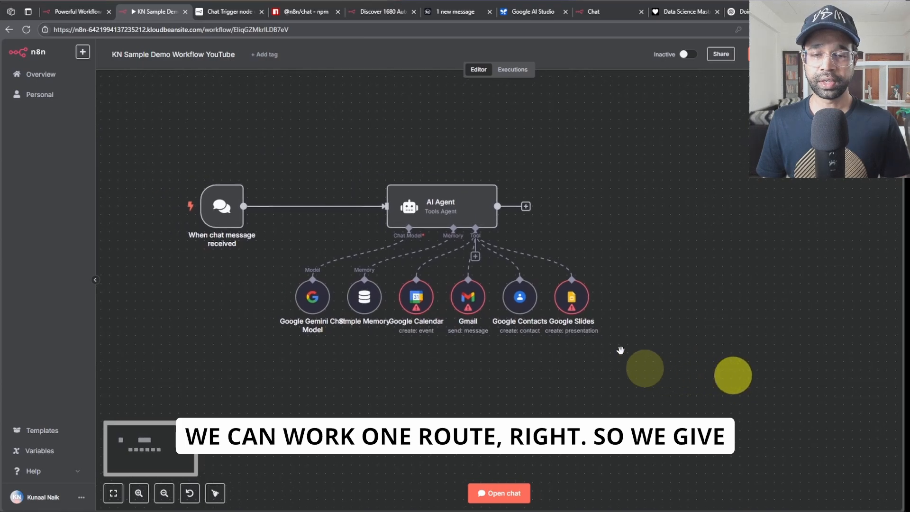
left_click_drag(679, 264, 624, 252)
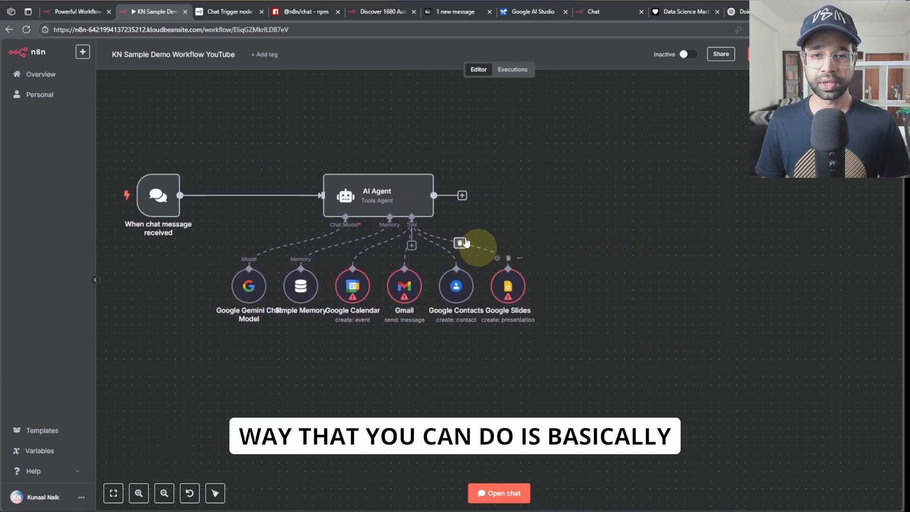
left_click(462, 195)
left_click(753, 160)
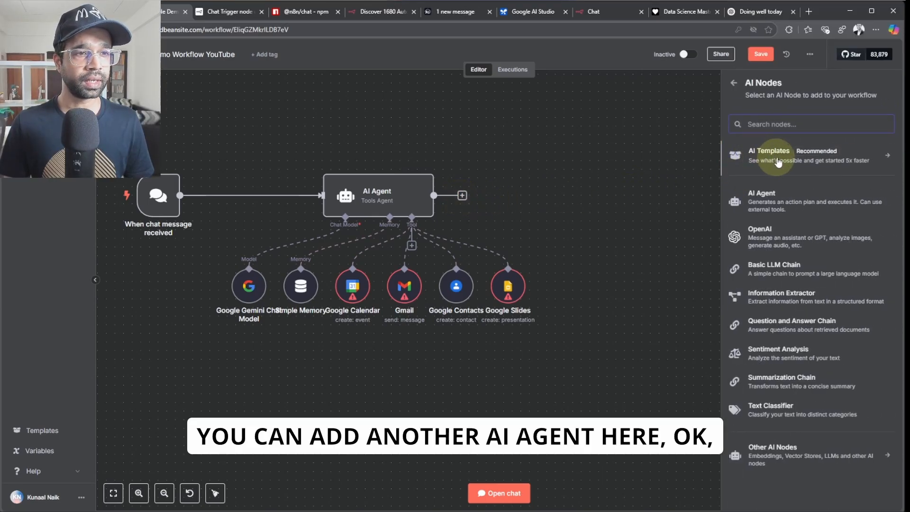
left_click(773, 204)
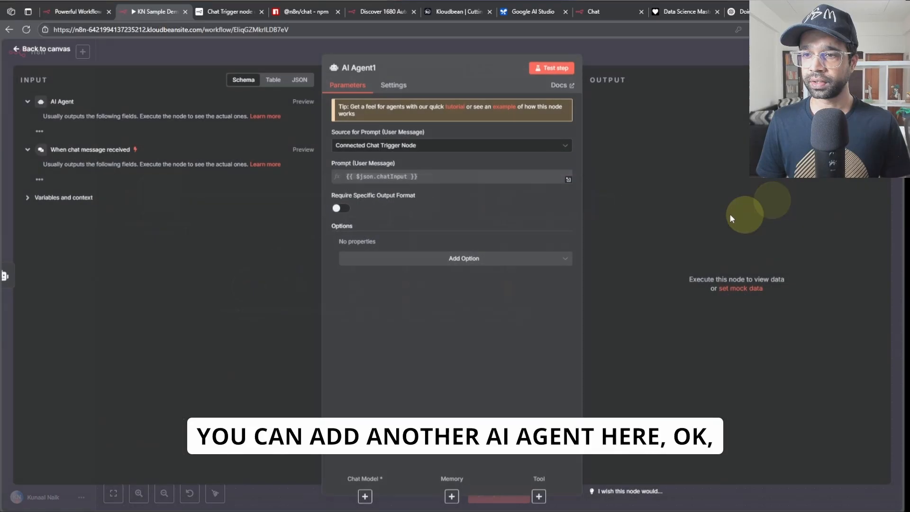
left_click(34, 45)
left_click_drag(549, 223, 654, 199)
key("F2")
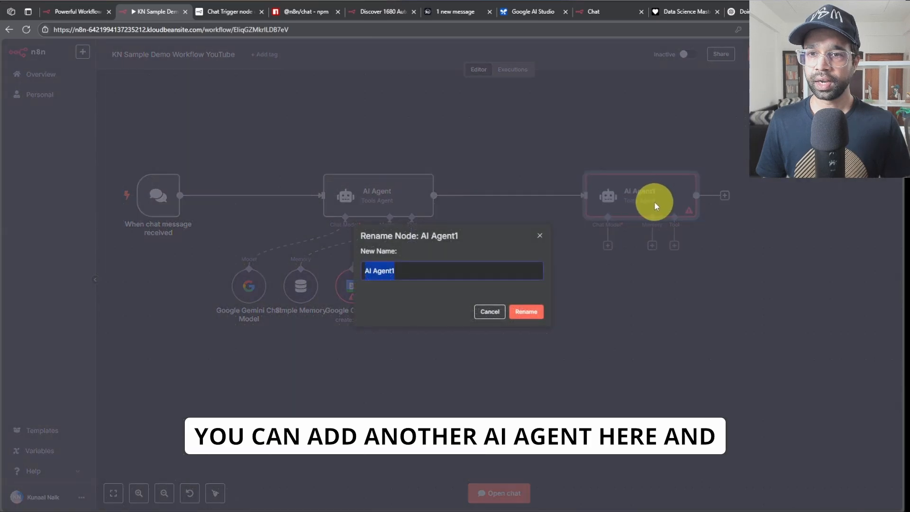
left_click(526, 311)
- Rename the first AI Agent node, connected to the chat trigger, as Personal Assistant
left_click(386, 204)
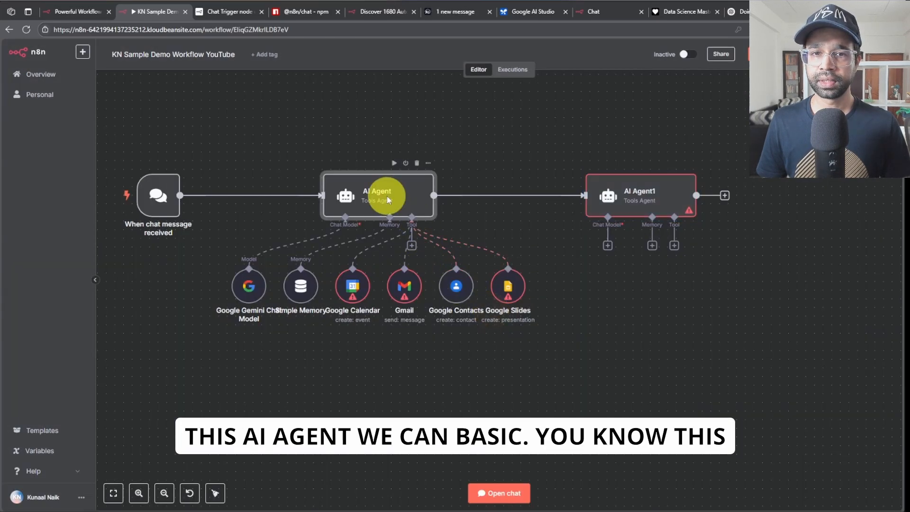
key("F2")
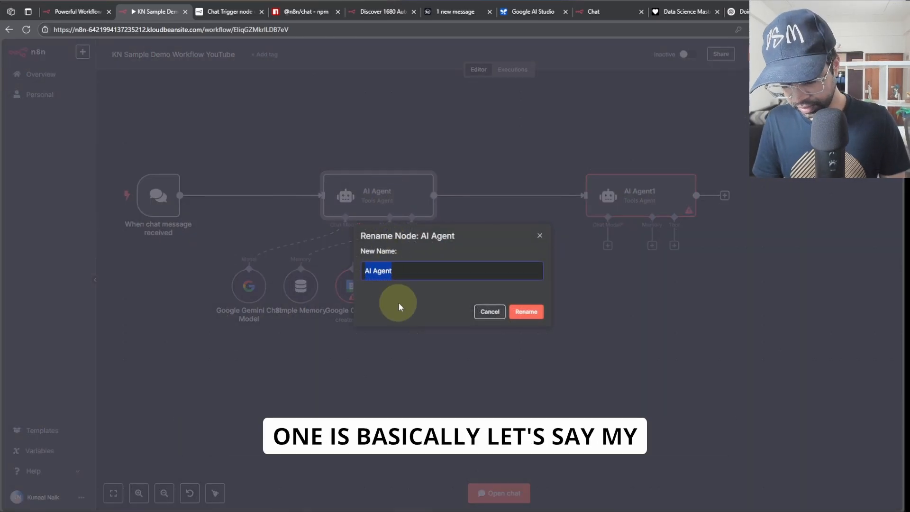
type("Personal ")
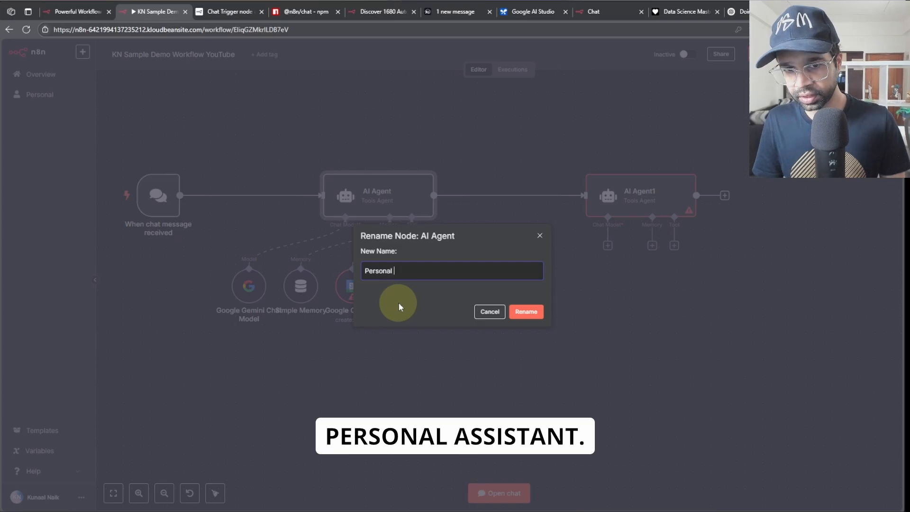
type("Assistant")
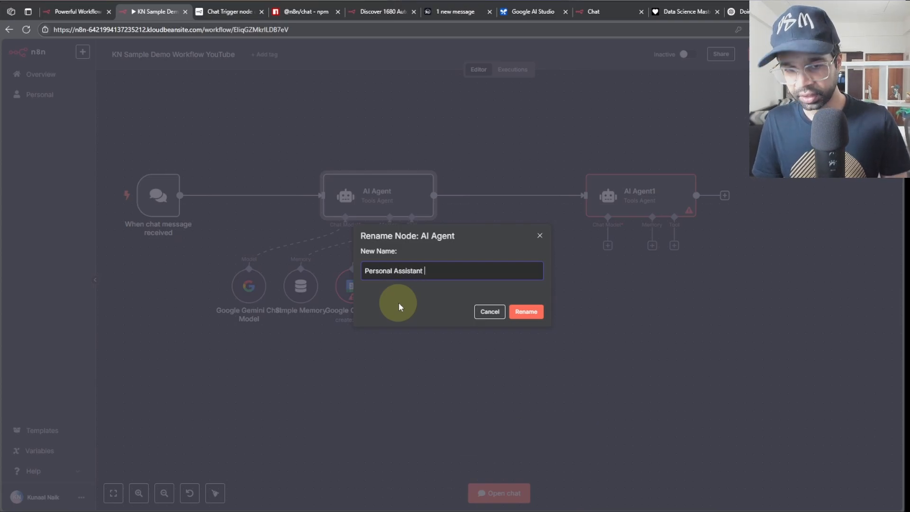
key("Return")
- Rename the AI Agent1 node as Content Creator
double_click(615, 192)
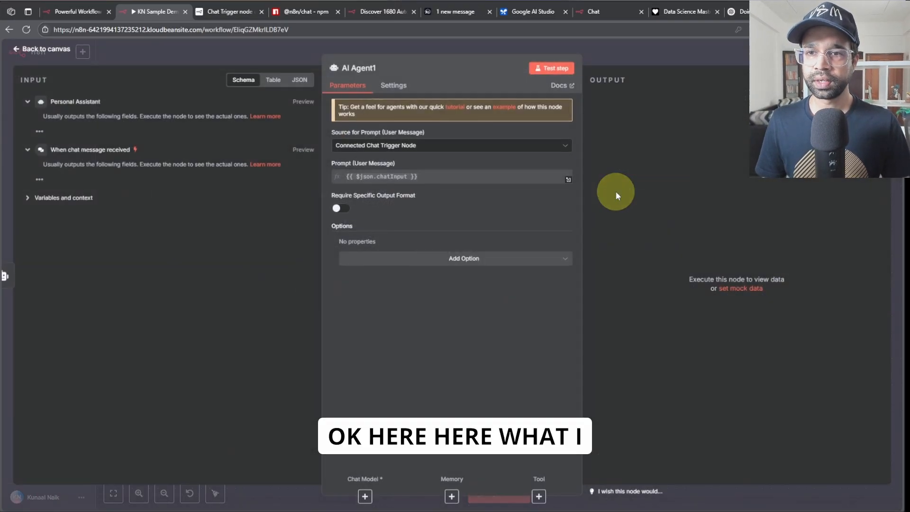
key("Escape")
key("F2")
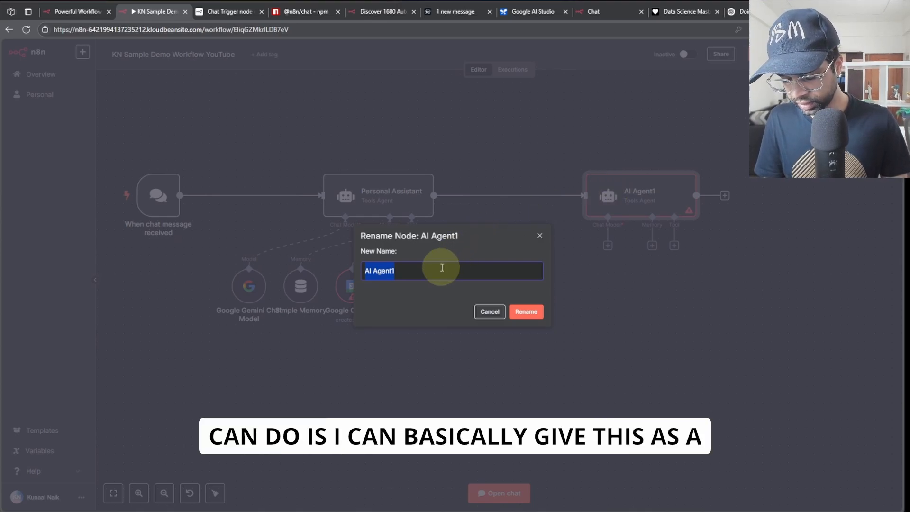
type("Content Cr")
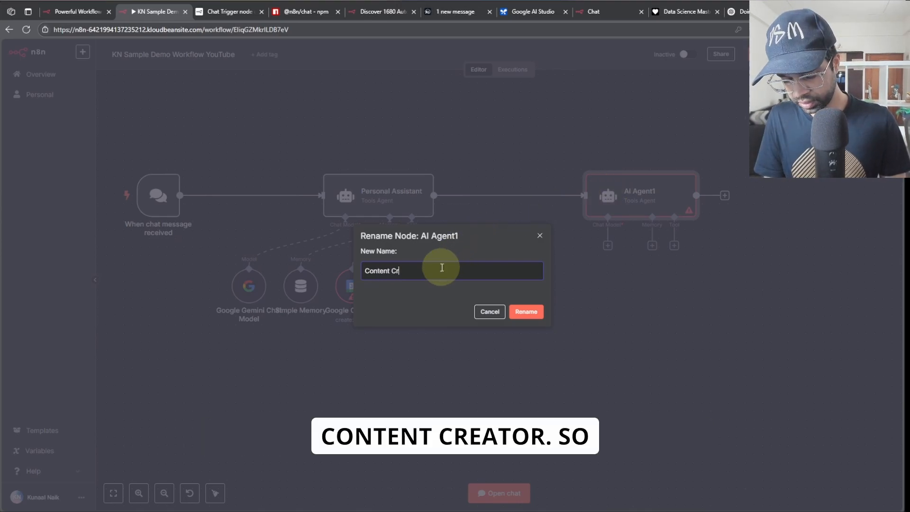
type("ator")
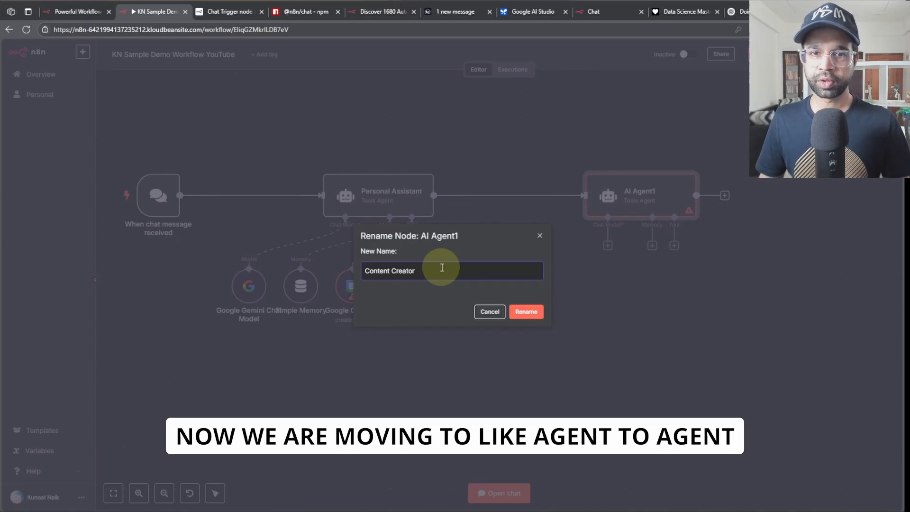
left_click(530, 312)
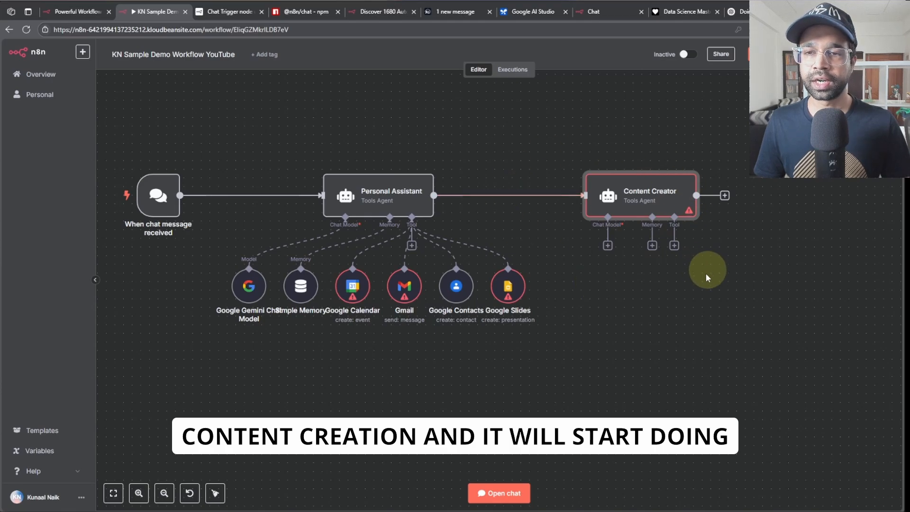
- Insert a new AI Agent on the connection between Personal Assistant and Content Creator, keeping its default parameters
scroll(672, 291, "down", 1)
left_click_drag(675, 318, 595, 279)
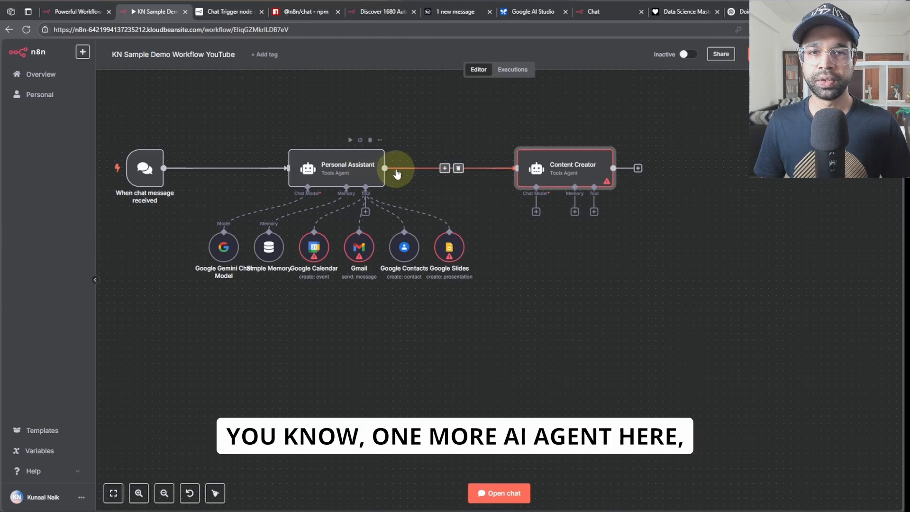
left_click(444, 169)
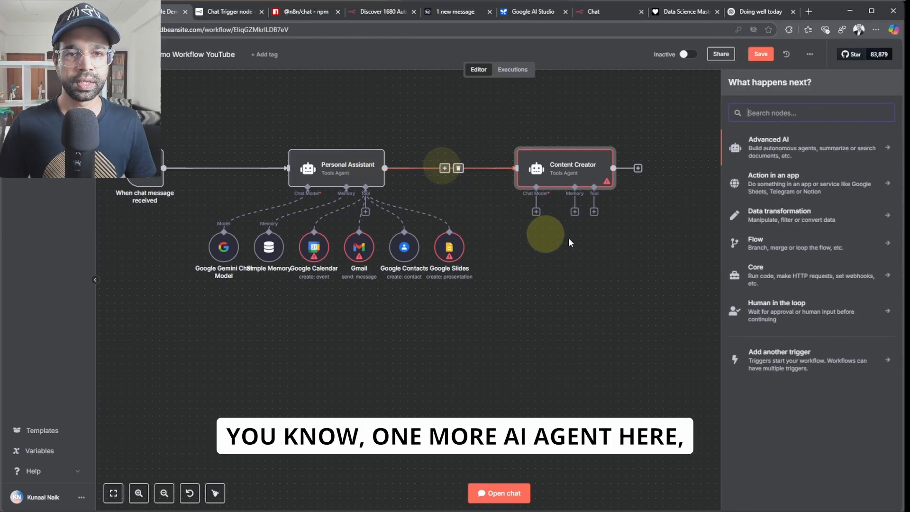
left_click(776, 138)
left_click(771, 199)
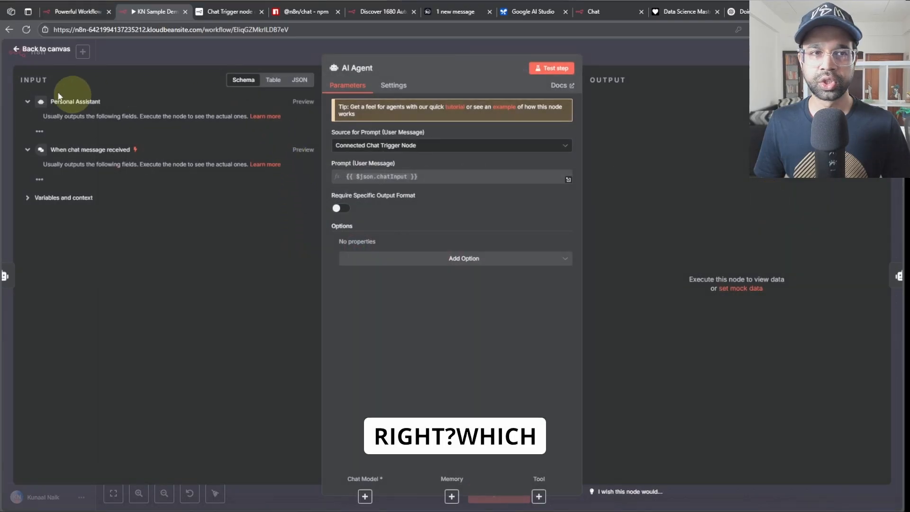
left_click(41, 53)
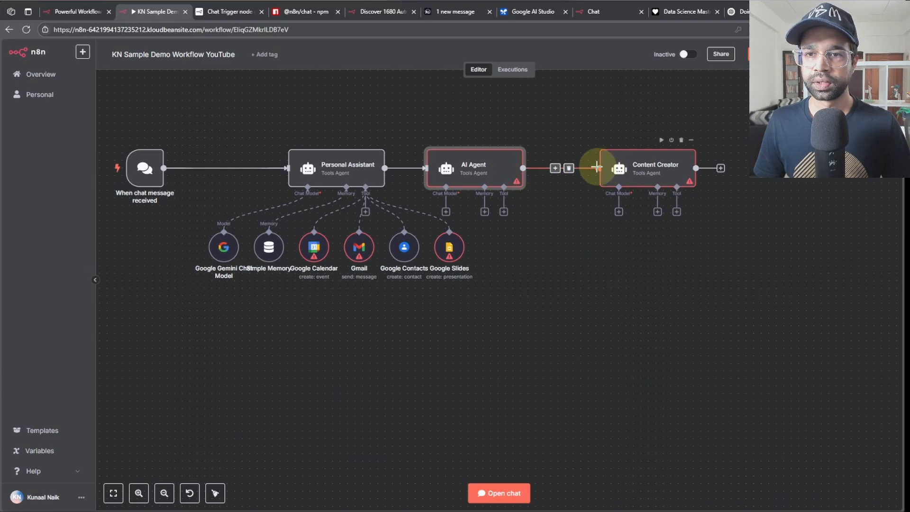
- Branch Personal Assistant into Content Creator and AI Agent by replacing the link between those two, and stack them one above the other
left_click_drag(640, 171, 655, 172)
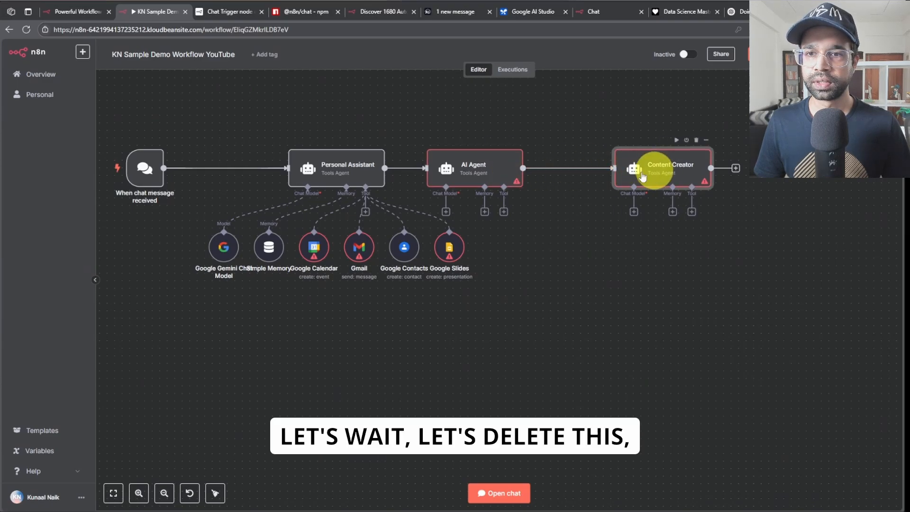
left_click(577, 167)
mouse_move(385, 169)
left_mouse_down()
mouse_move(522, 109)
mouse_move(617, 160)
mouse_move(563, 119)
left_mouse_up()
left_click_drag(454, 177, 561, 229)
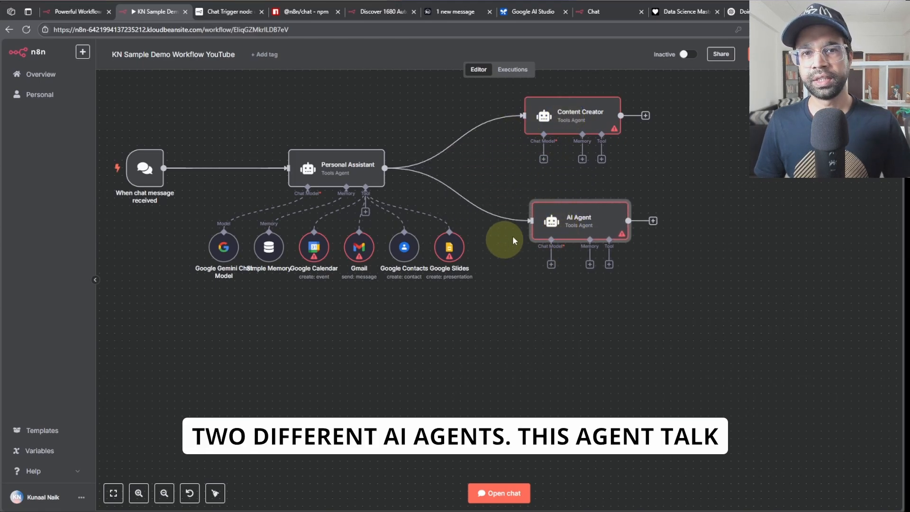
- Rename the lower AI Agent node as Customer COmmunication and return to the canvas
double_click(577, 223)
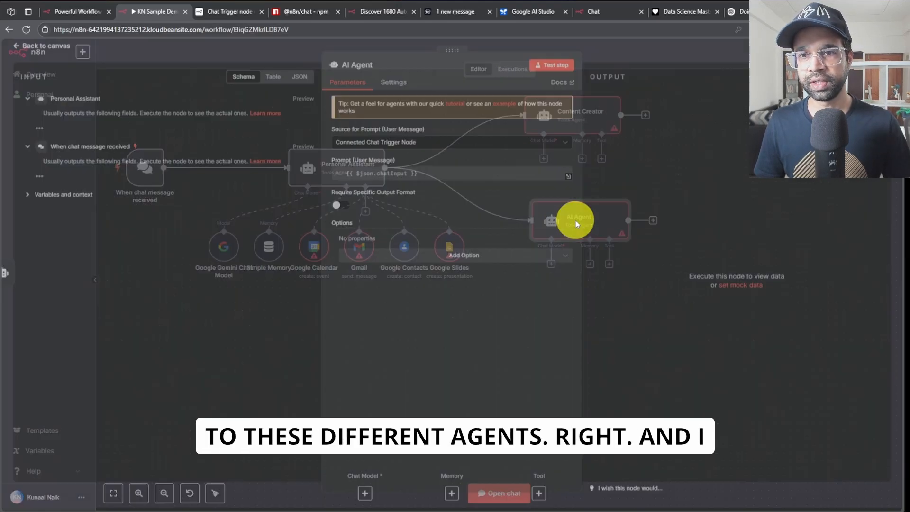
left_click(363, 67)
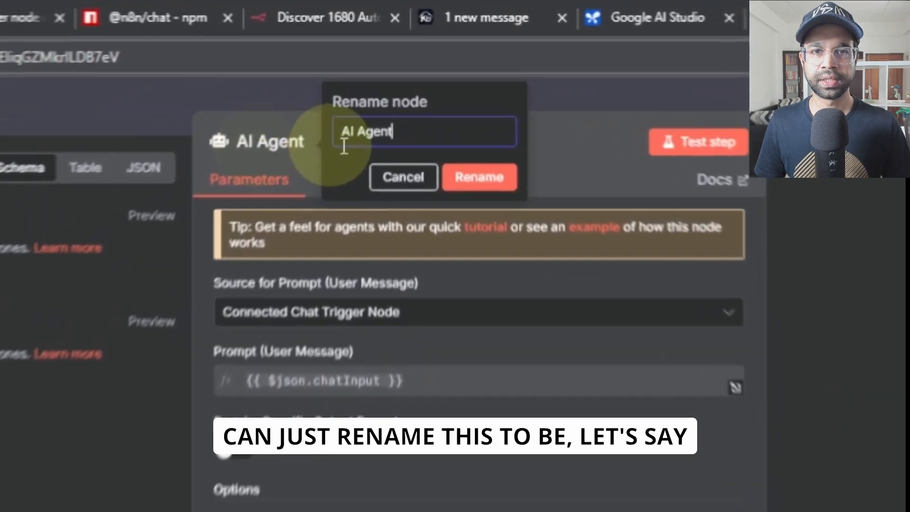
left_click_drag(401, 135, 268, 128)
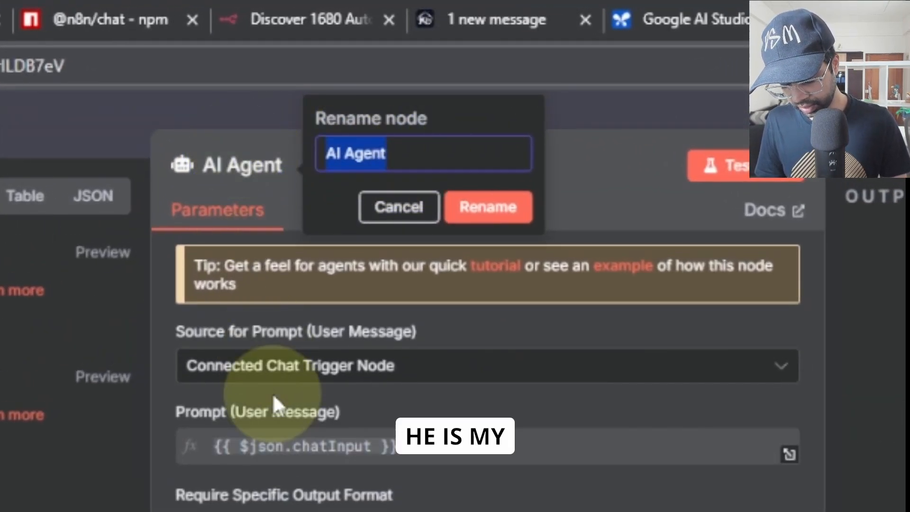
type("Cuso")
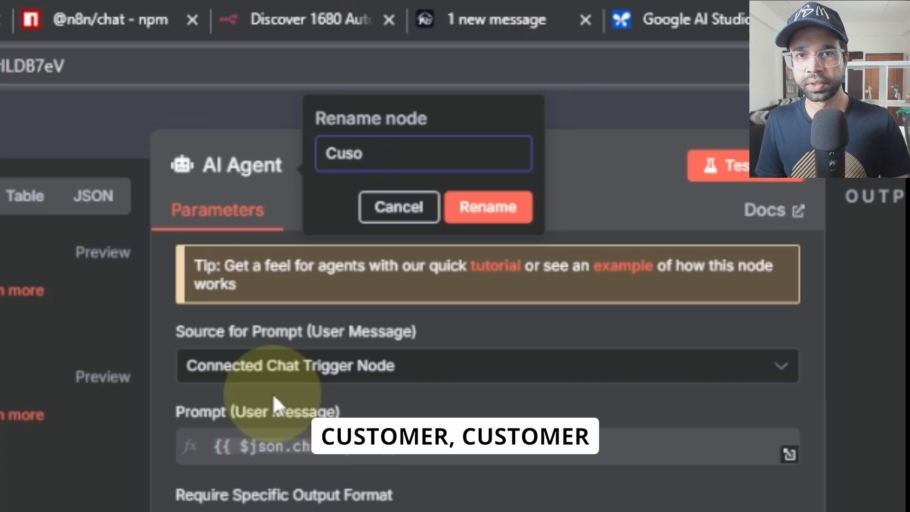
type("mtertomer COm")
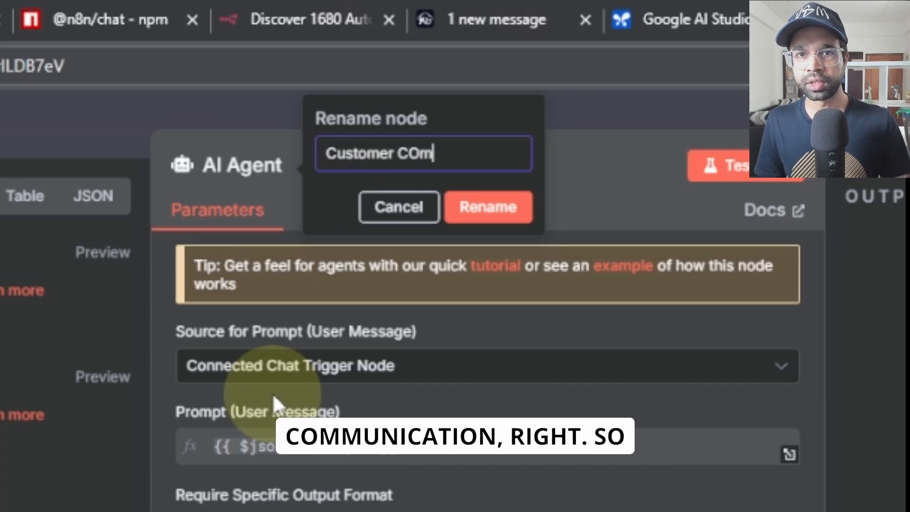
type("municatio")
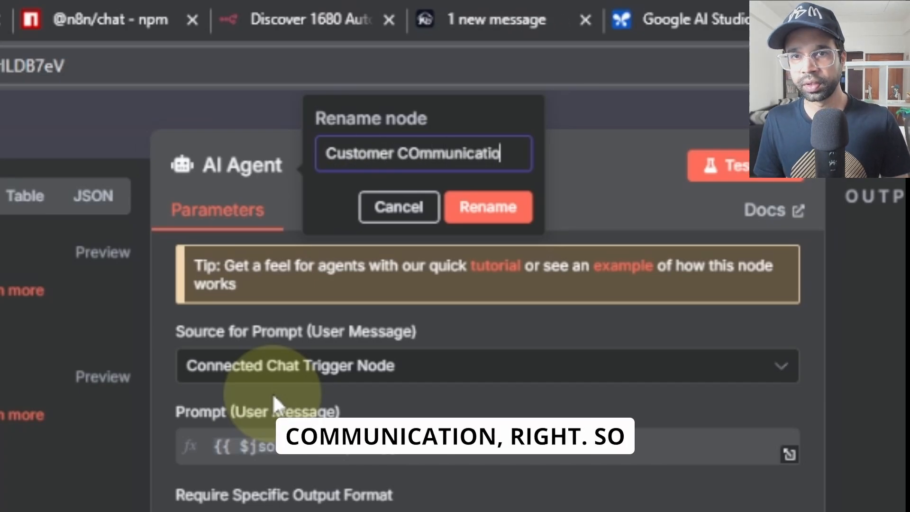
type("n")
key("Return")
left_click(56, 52)
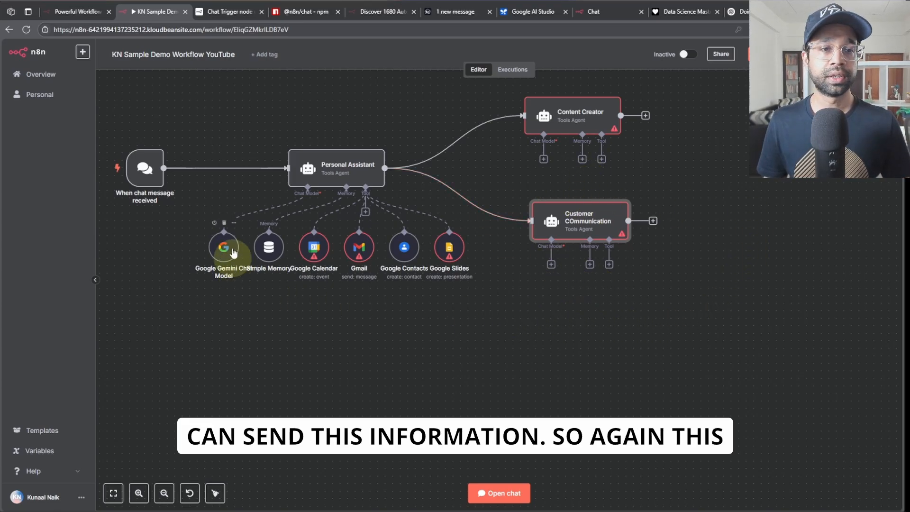
left_click_drag(607, 316, 612, 366)
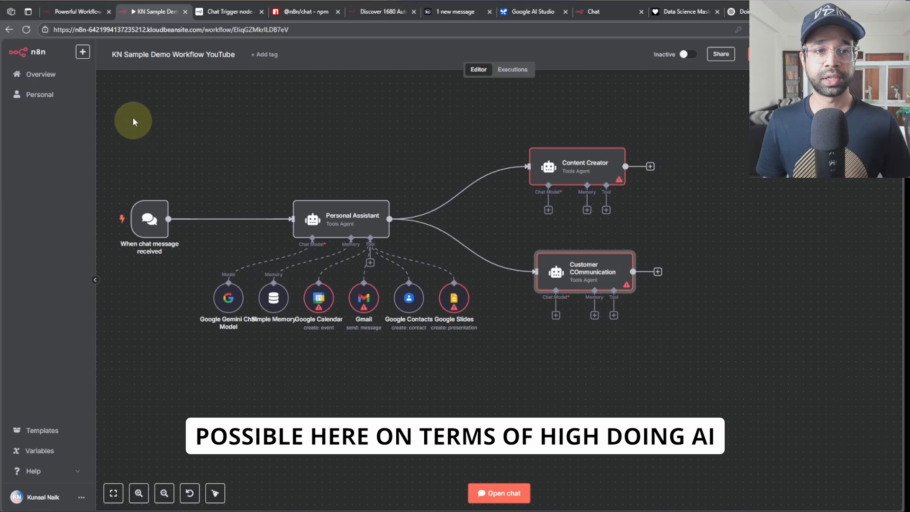
left_click_drag(118, 104, 725, 403)
left_click(725, 403)
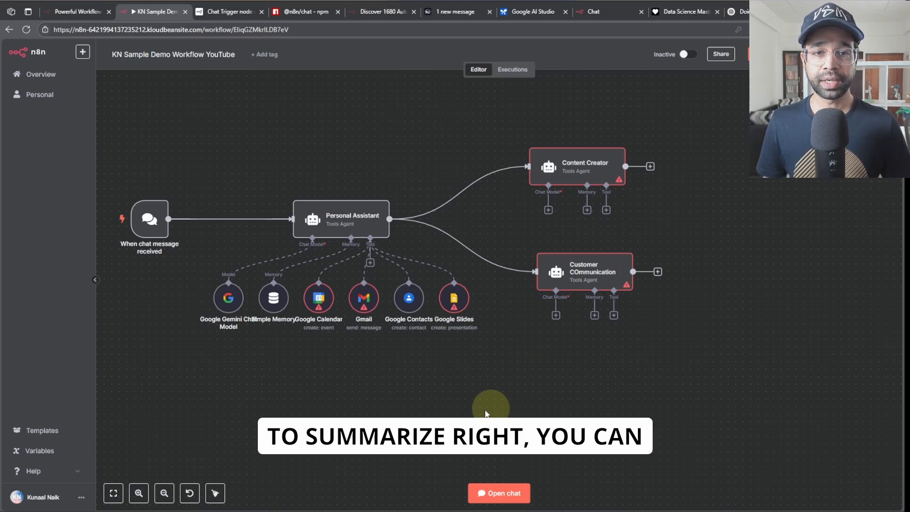
- Insert a Telegram node with the Get a chat action between the chat trigger and Personal Assistant
left_click_drag(159, 151, 204, 278)
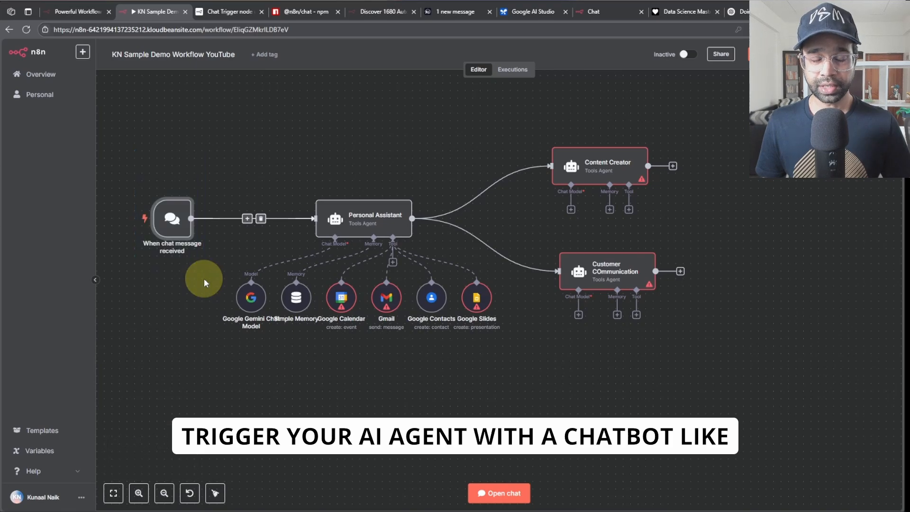
left_click(247, 220)
type("t")
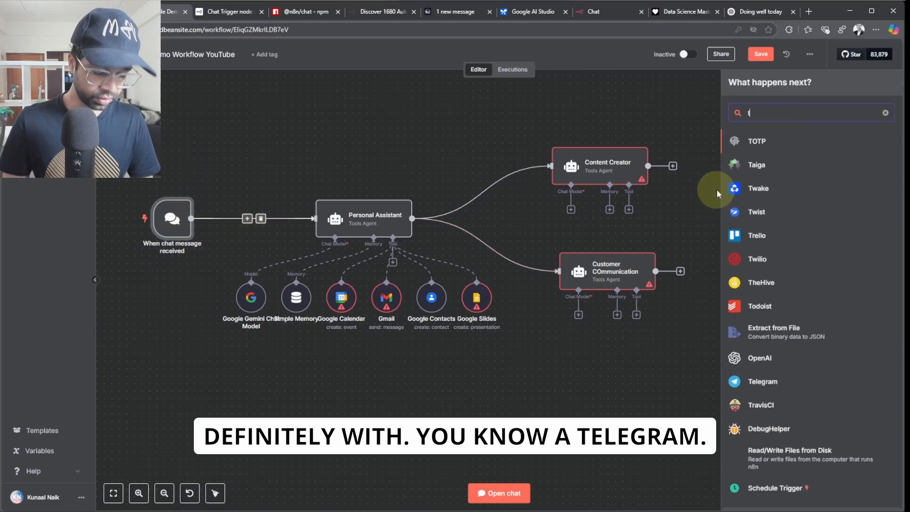
type("ele")
left_click(759, 139)
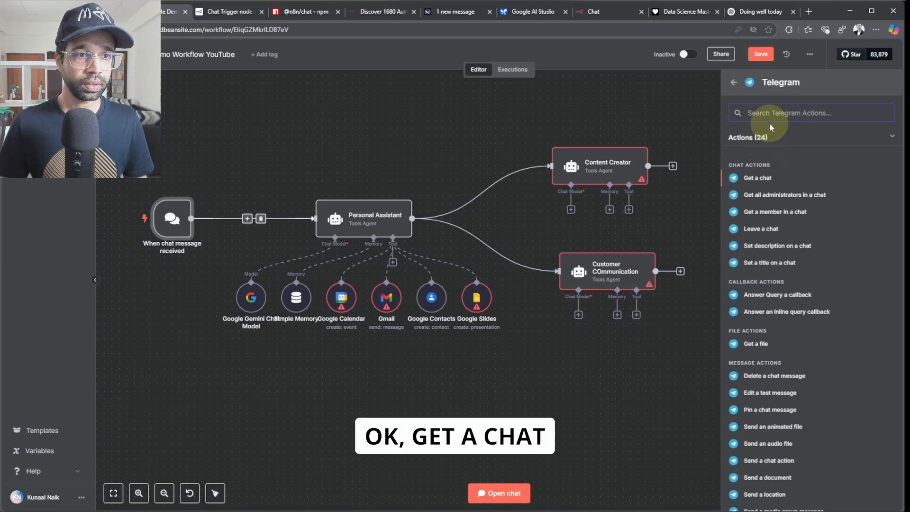
left_click(763, 178)
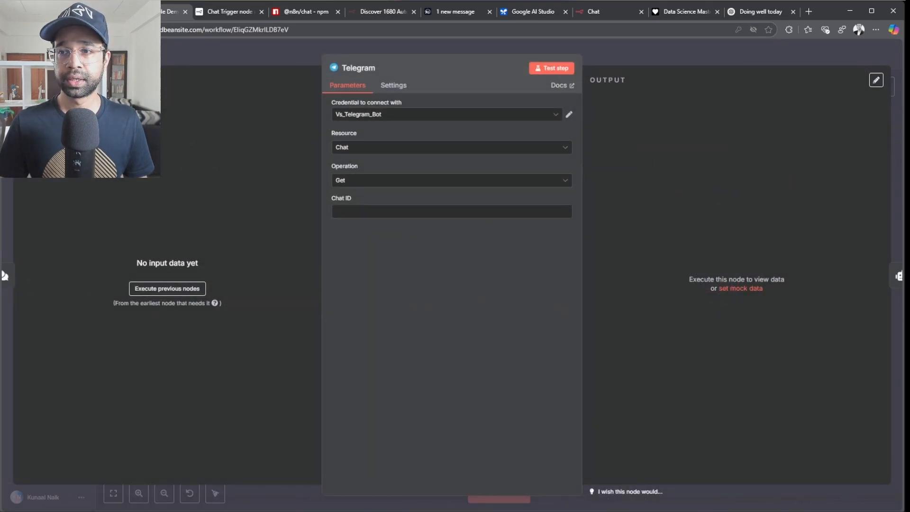
left_click(42, 54)
- Place Telegram beneath the chat trigger, remove the link between them, and connect each separately to Personal Assistant
left_click_drag(250, 222, 196, 271)
left_click(342, 198)
left_click(224, 226)
left_click(236, 226)
left_click_drag(191, 218, 399, 217)
left_click_drag(214, 271, 399, 218)
left_click_drag(172, 219, 187, 177)
left_click_drag(194, 271, 186, 229)
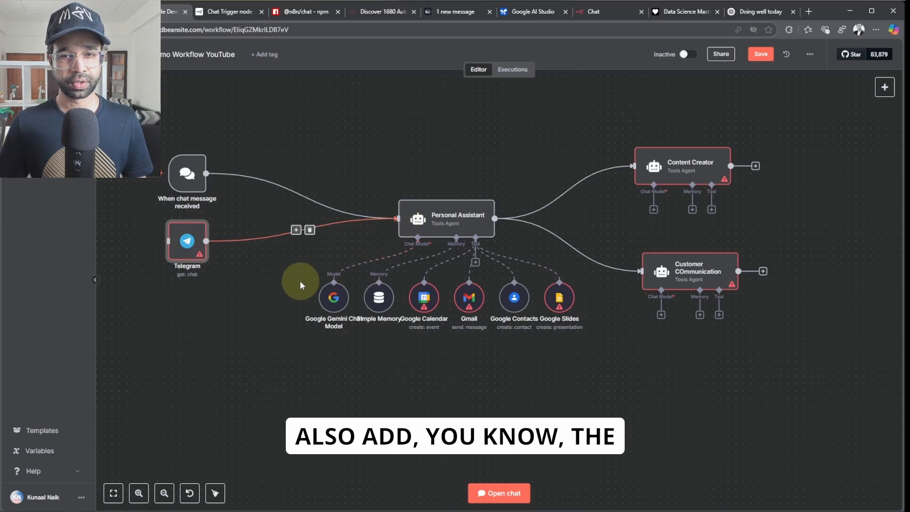
- Try adding a WhatsApp Business Cloud node with the Send message action beneath the Telegram node
right_click(223, 313)
left_click(231, 326)
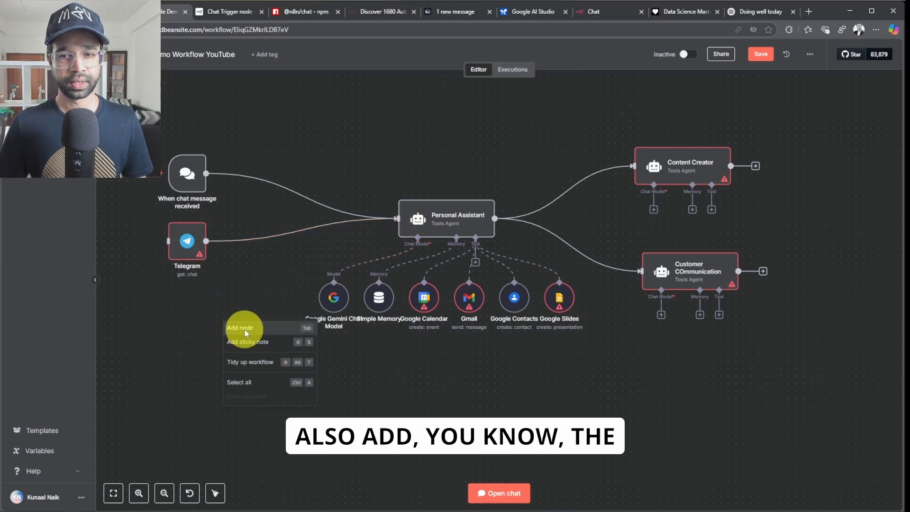
left_click(799, 118)
type("whats")
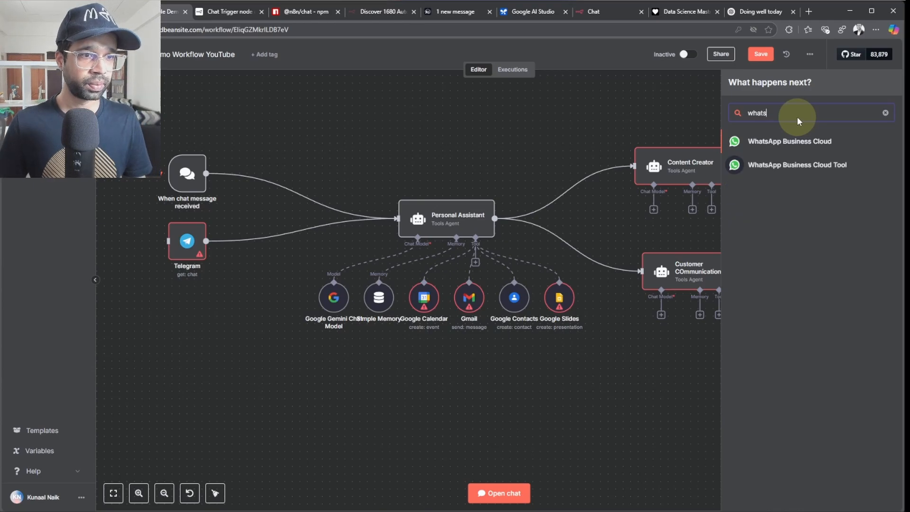
left_click(805, 142)
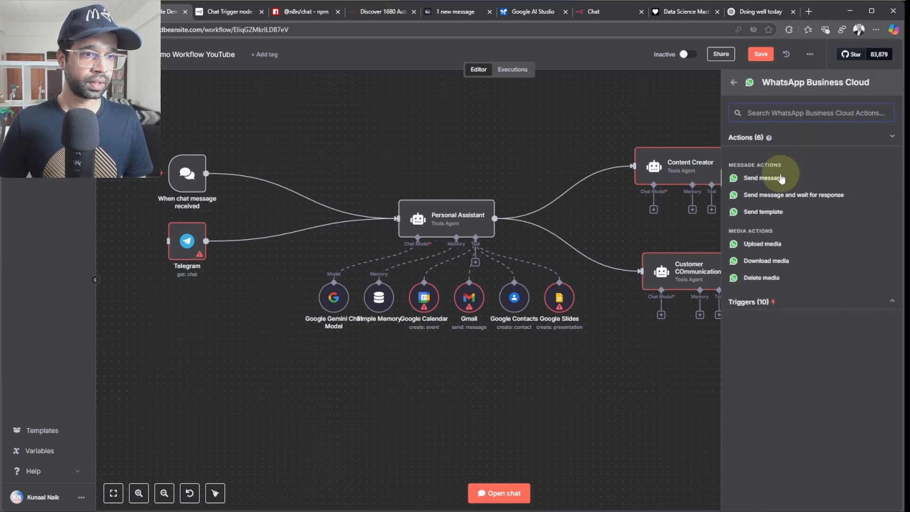
left_click(758, 177)
left_click(52, 53)
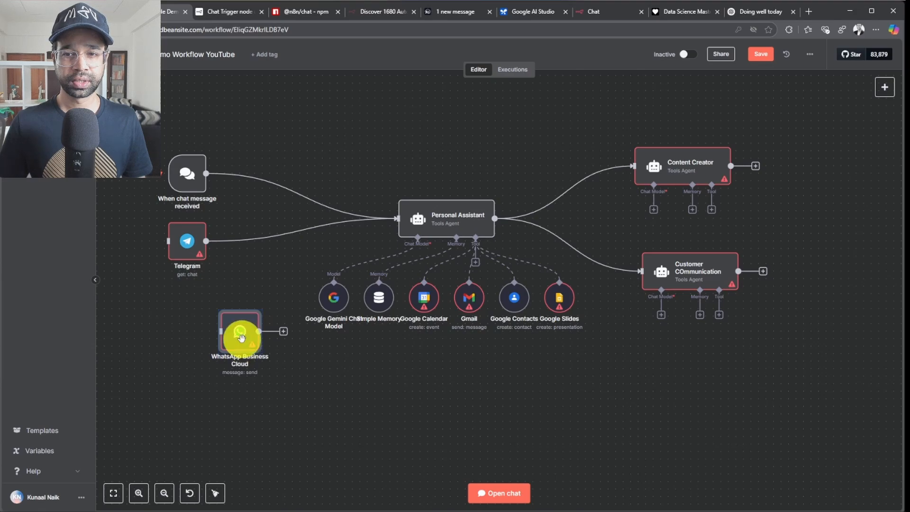
key("Delete")
- Add a WhatsApp Business Cloud trigger of the On messages type to the workflow and return to the canvas
right_click(207, 329)
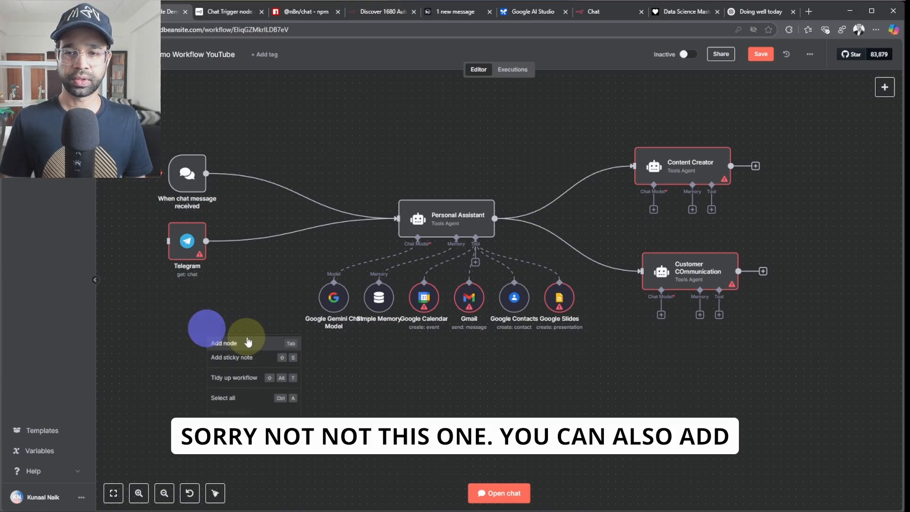
left_click(248, 341)
type("wah")
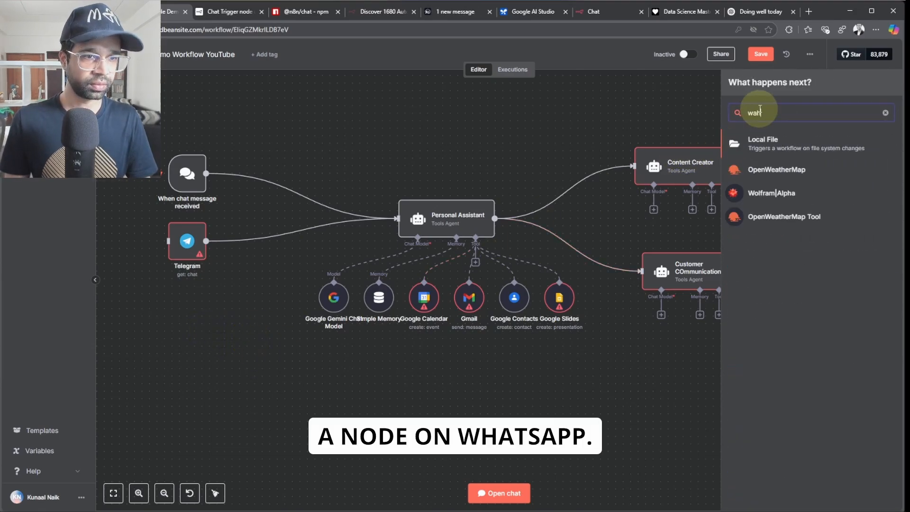
key("BackSpace")
key("BackSpace")
type("ha")
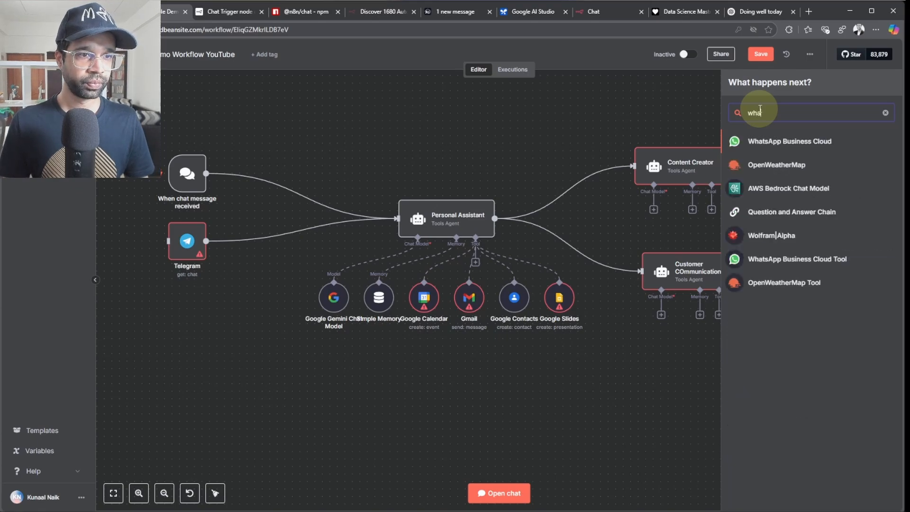
left_click(776, 142)
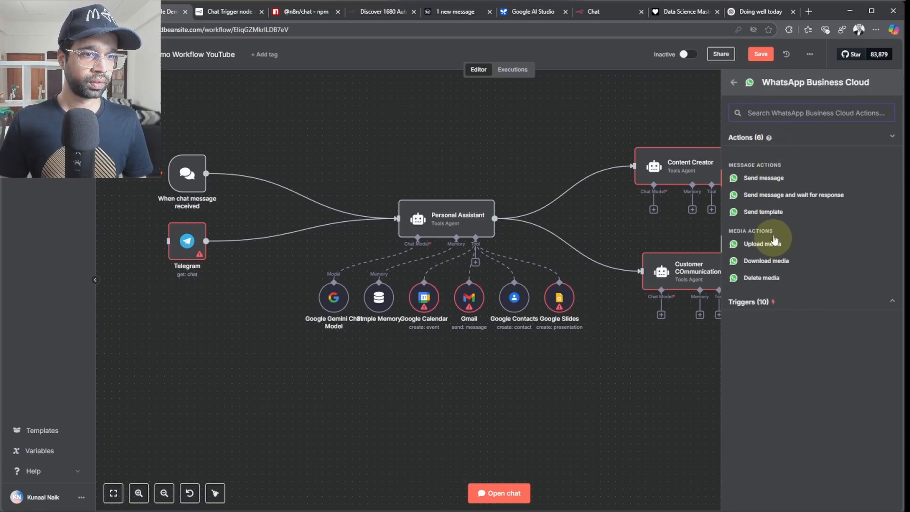
left_click(758, 302)
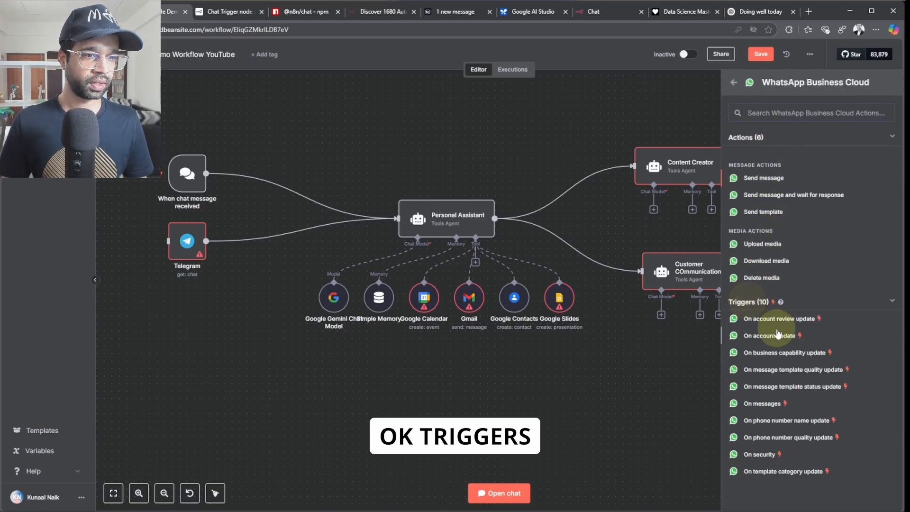
left_click(761, 403)
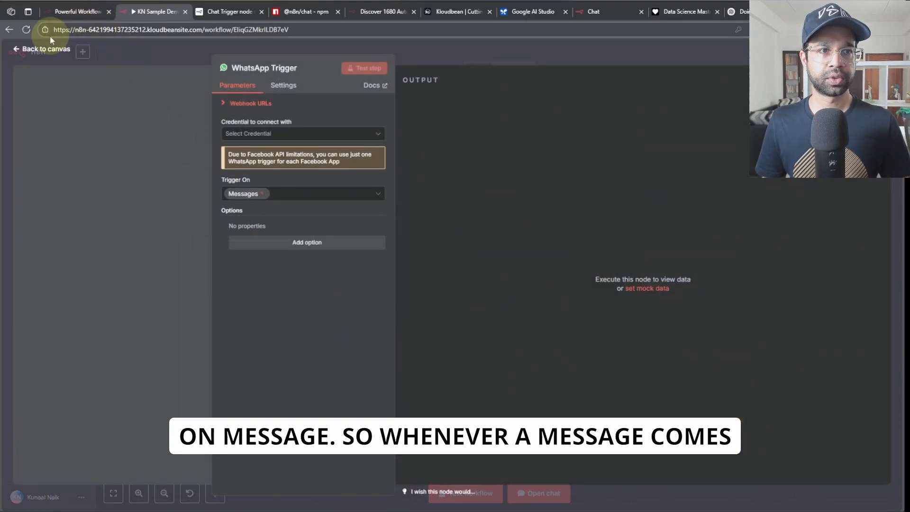
left_click(53, 48)
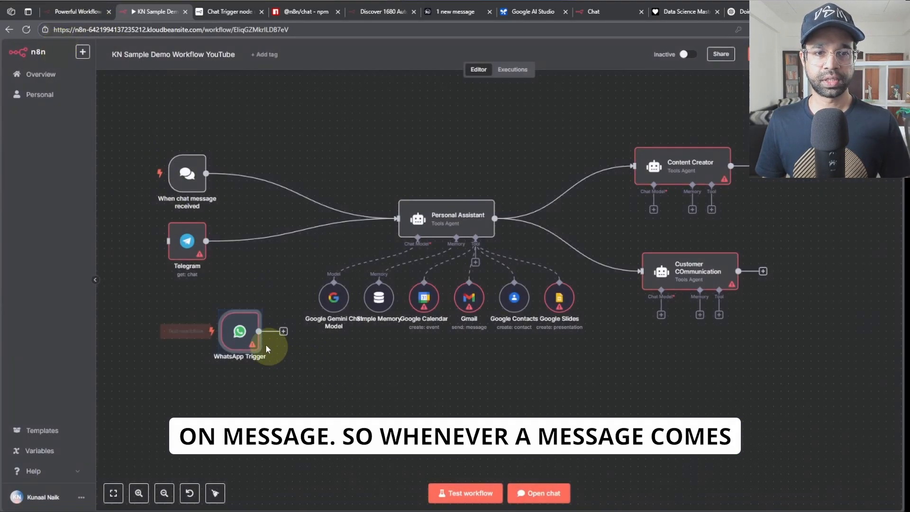
- Connect WhatsApp Trigger to the Personal Assistant input and align the trigger beneath the Telegram node
left_click_drag(245, 336, 398, 219)
left_click_drag(208, 329, 193, 309)
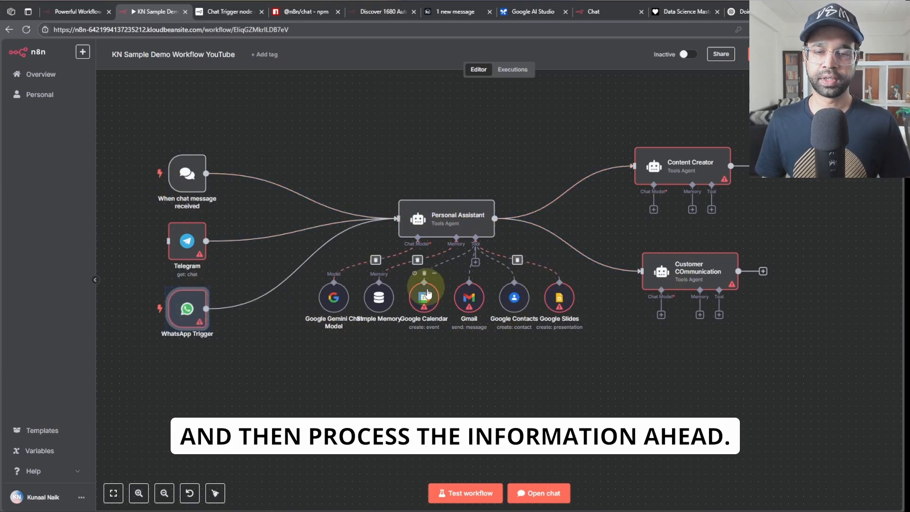
mouse_move(145, 164)
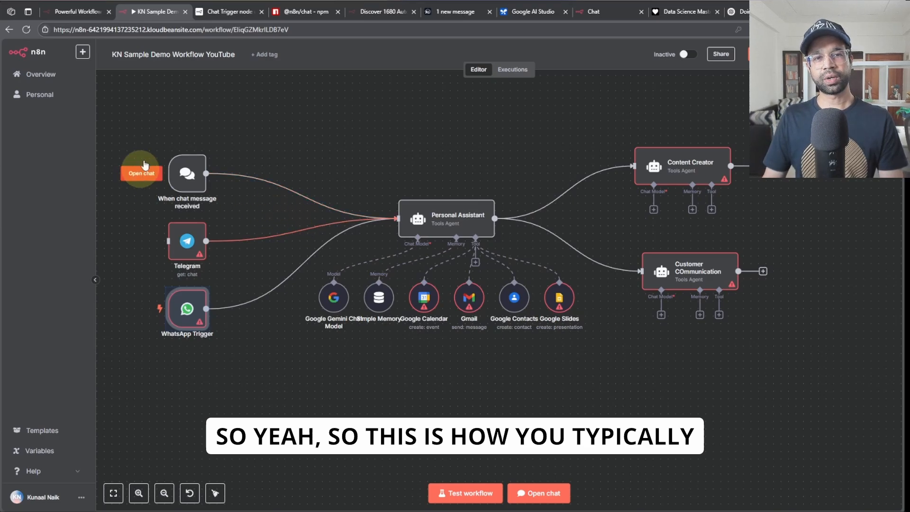
left_click_drag(139, 127, 226, 185)
left_click_drag(112, 211, 252, 266)
left_click_drag(109, 284, 240, 347)
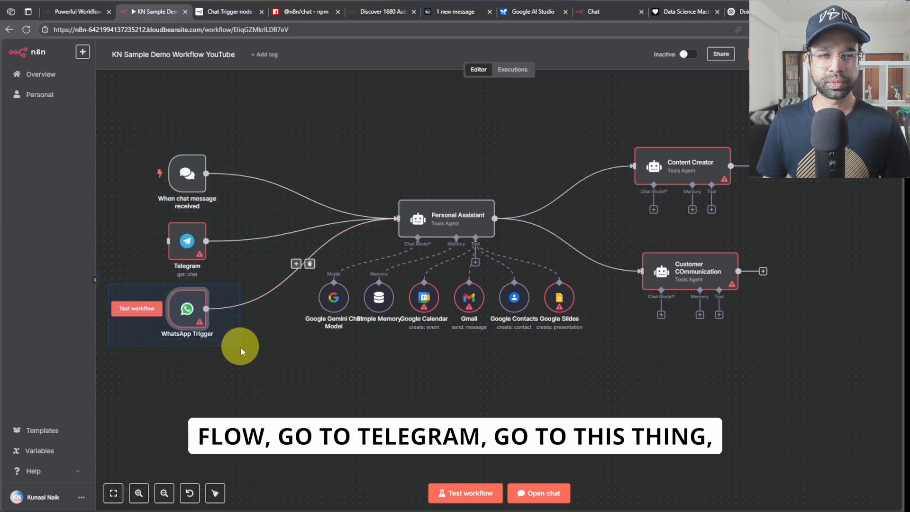
left_click(255, 389)
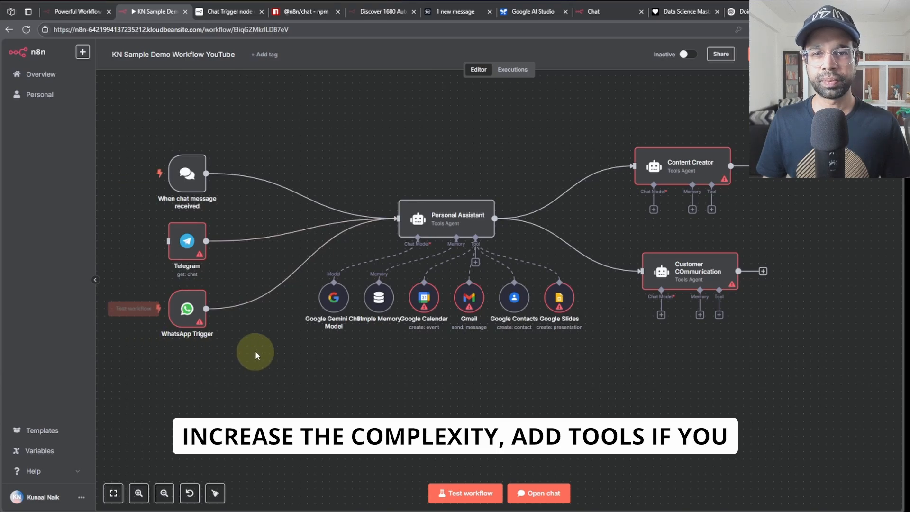
left_click_drag(588, 387, 418, 273)
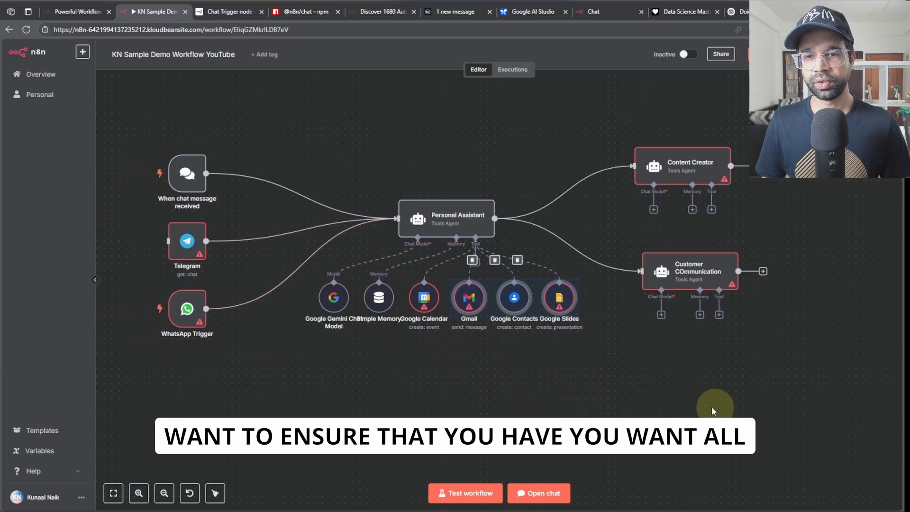
left_click(499, 393)
left_click_drag(588, 374, 435, 353)
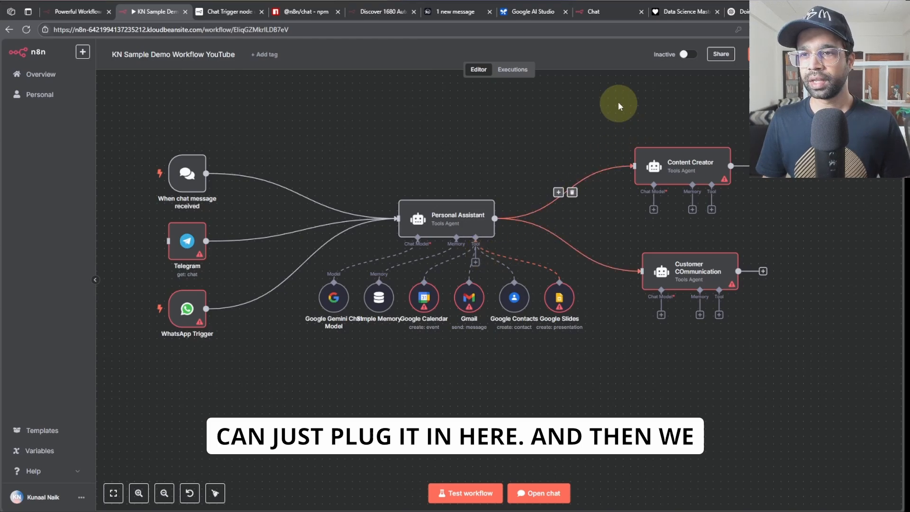
left_click_drag(618, 101, 866, 423)
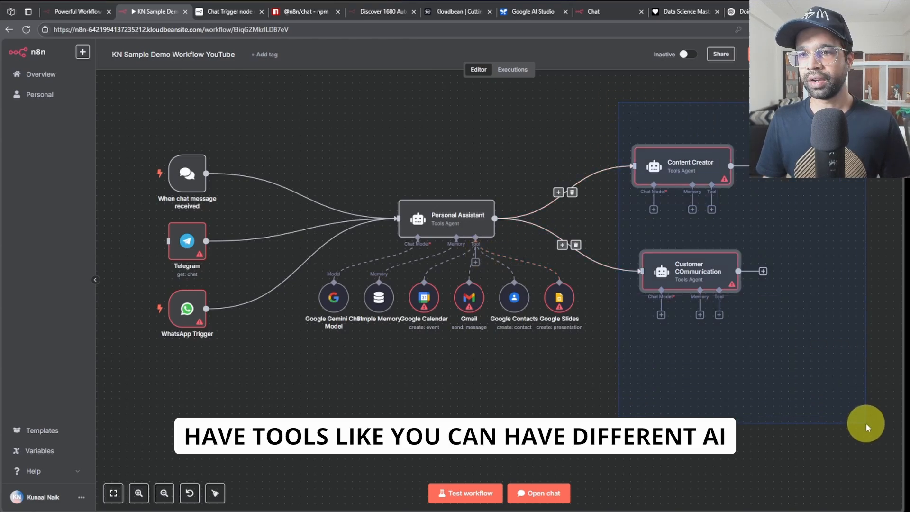
- Move the Customer COmmunication agent slightly further down, widening the gap below Content Creator
left_click(760, 360)
left_click_drag(698, 279, 698, 302)
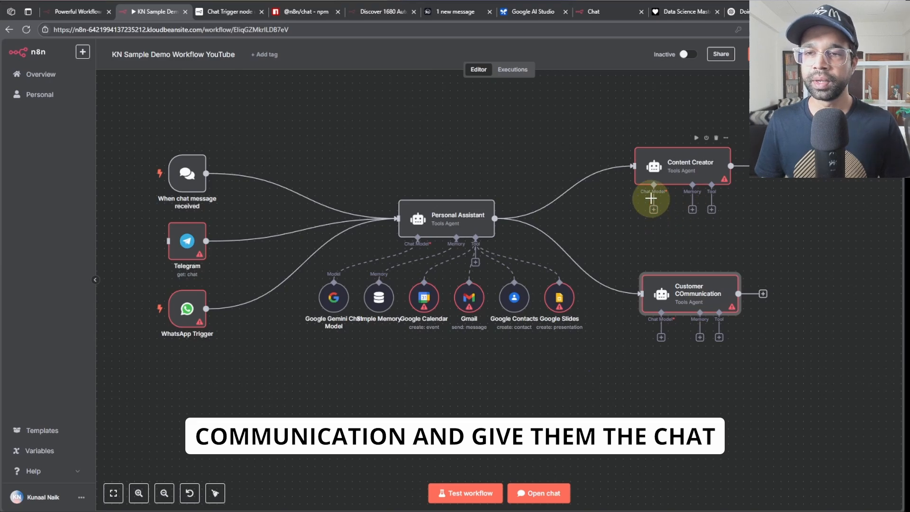